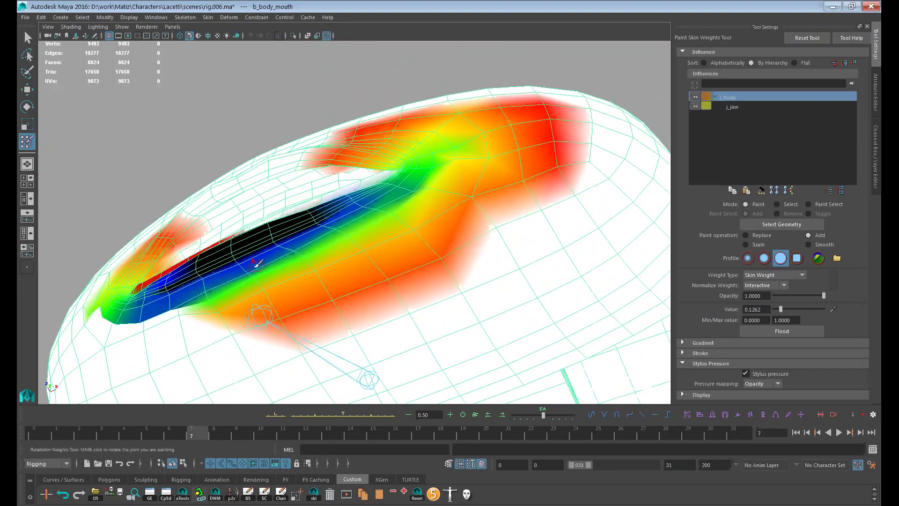
Step: Undo the last weight edit and mirror the skin weights with the timeline at frame 0
{"action": "key", "text": "ctrl+z"}
{"action": "left_click", "coordinate": [26, 440]}
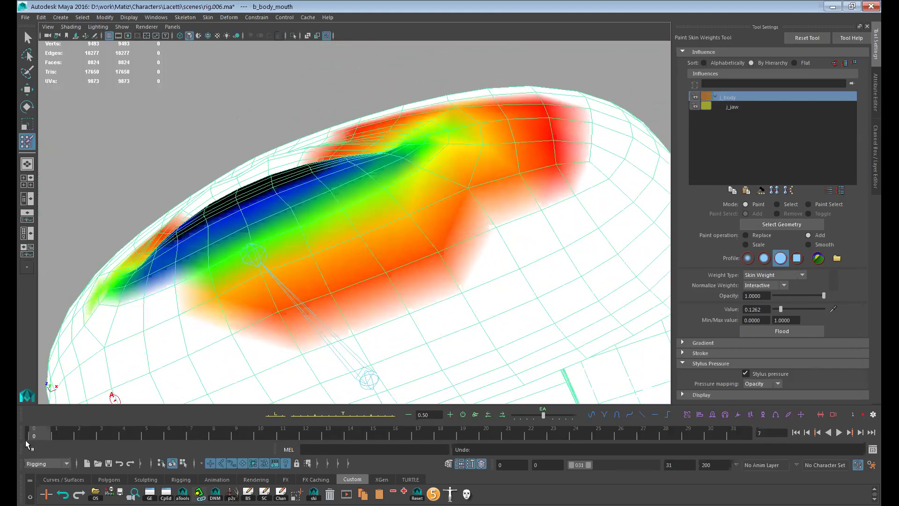
{"action": "left_click", "coordinate": [208, 18]}
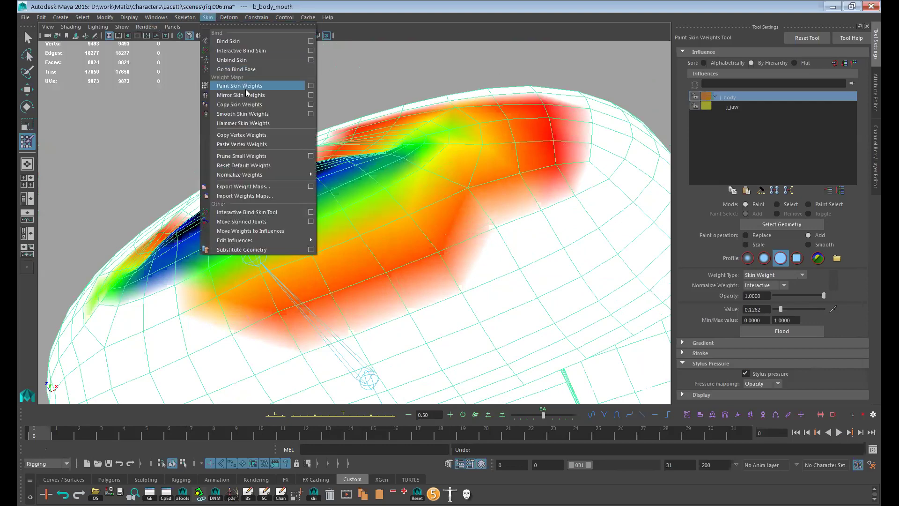
{"action": "left_click", "coordinate": [249, 94]}
Step: Examine the opened mouth's j_body weight blending at frame 8 from the side, below and front
{"action": "left_click_drag", "start_coordinate": [371, 237], "coordinate": [333, 286], "text": "alt"}
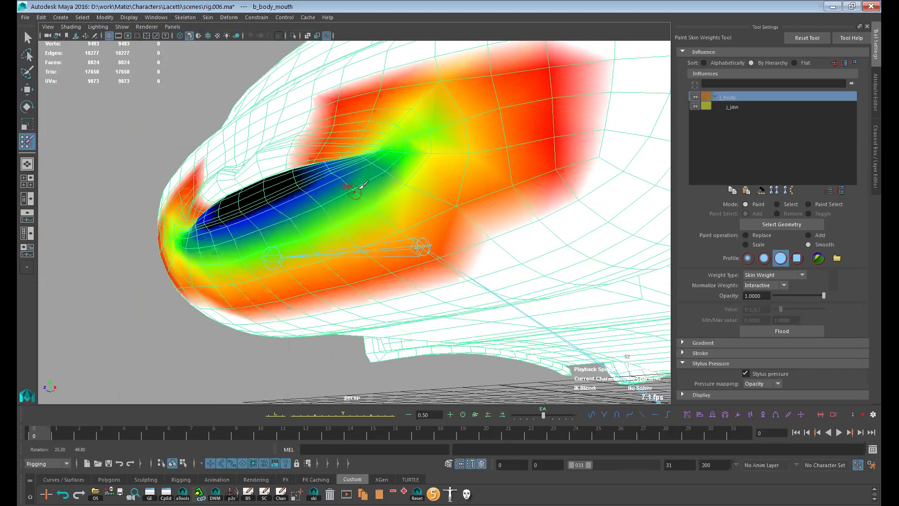
{"action": "left_click_drag", "start_coordinate": [47, 437], "coordinate": [214, 434]}
{"action": "mouse_move", "coordinate": [328, 262]}
{"action": "left_mouse_down", "text": "alt"}
{"action": "mouse_move", "coordinate": [365, 240]}
{"action": "mouse_move", "coordinate": [377, 177]}
{"action": "left_mouse_up", "text": "alt"}
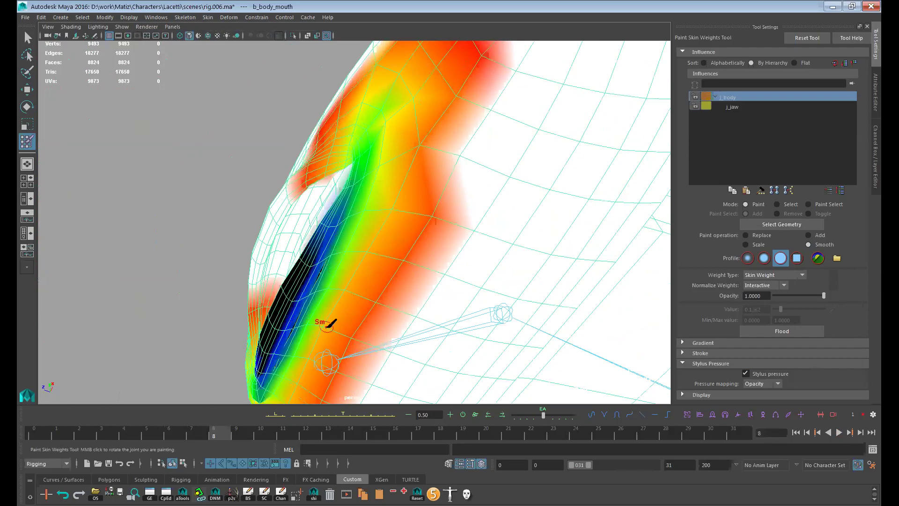
{"action": "scroll", "coordinate": [327, 323], "scroll_direction": "down", "scroll_amount": 6}
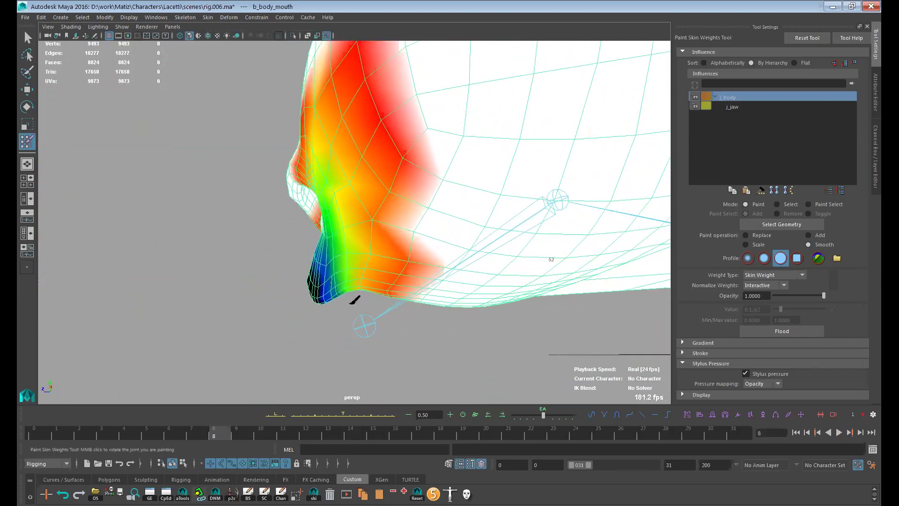
{"action": "left_click_drag", "start_coordinate": [391, 288], "coordinate": [355, 273], "text": "alt"}
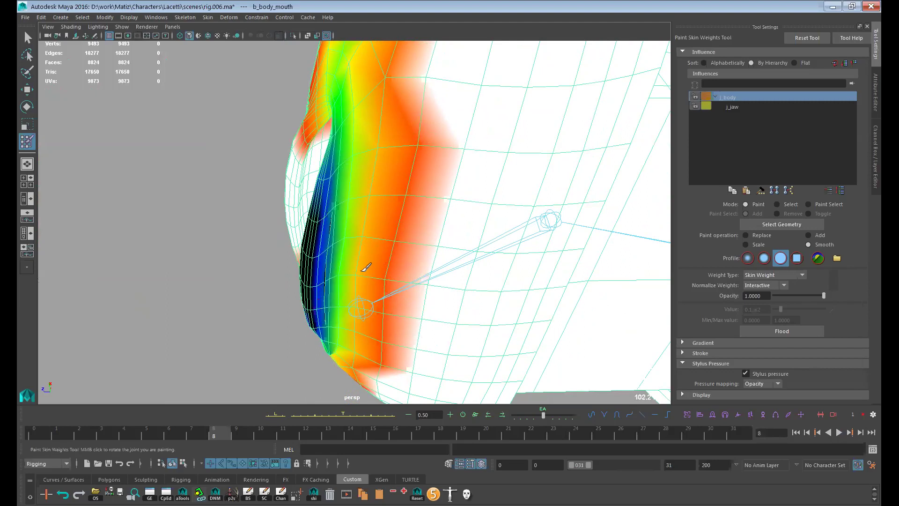
{"action": "mouse_move", "coordinate": [375, 339]}
{"action": "left_mouse_down", "text": "alt"}
{"action": "mouse_move", "coordinate": [429, 287]}
{"action": "mouse_move", "coordinate": [491, 255]}
{"action": "mouse_move", "coordinate": [528, 252]}
{"action": "mouse_move", "coordinate": [483, 179]}
{"action": "left_mouse_up", "text": "alt"}
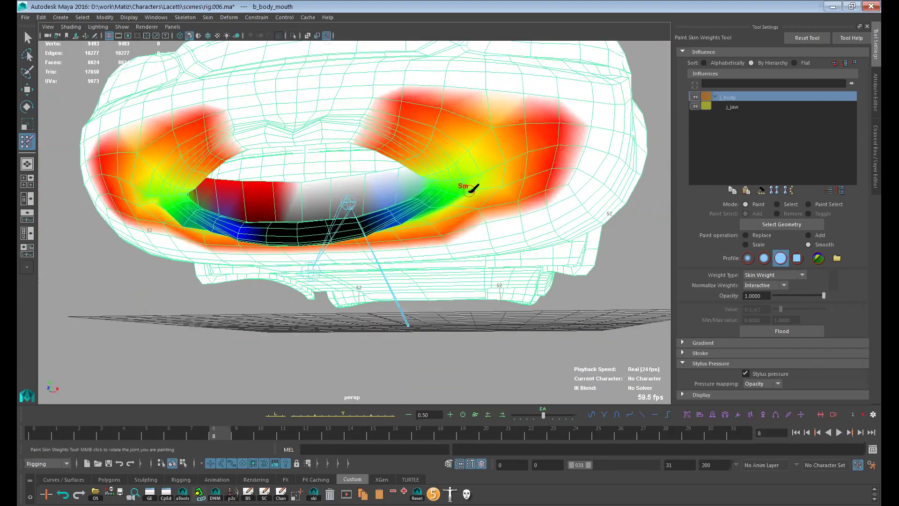
Step: Turn off Use Color Ramp to show greyscale weights, and smooth the j_body weights around the mouth corner
{"action": "left_click", "coordinate": [750, 345]}
{"action": "left_click", "coordinate": [746, 352]}
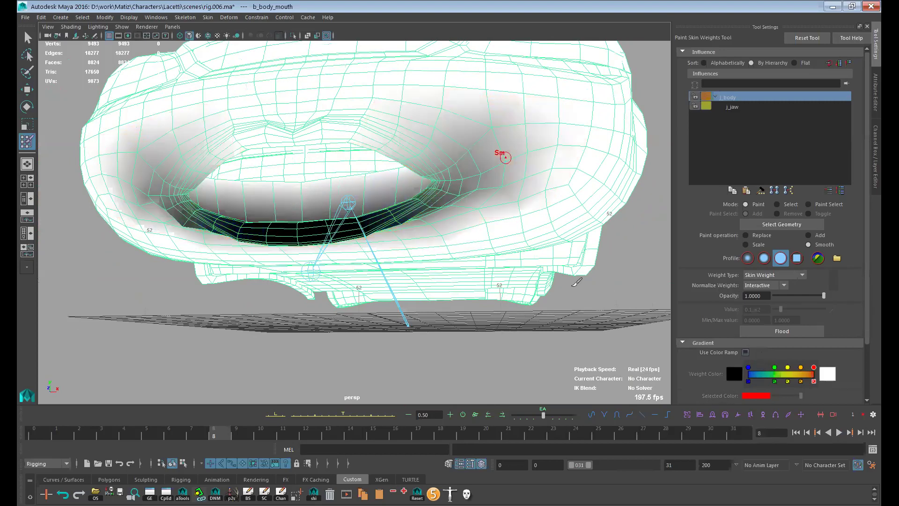
{"action": "scroll", "coordinate": [491, 229], "scroll_direction": "up", "scroll_amount": 2}
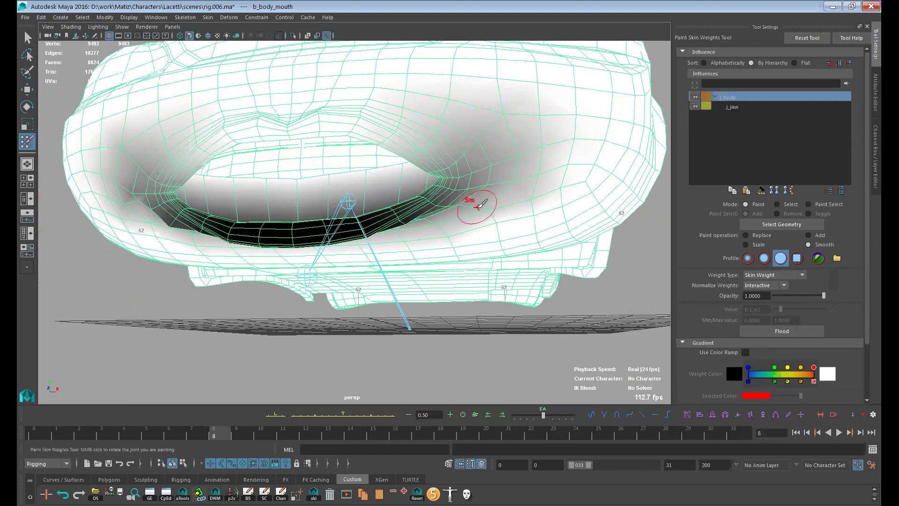
{"action": "left_click_drag", "start_coordinate": [449, 224], "coordinate": [426, 210], "text": "alt"}
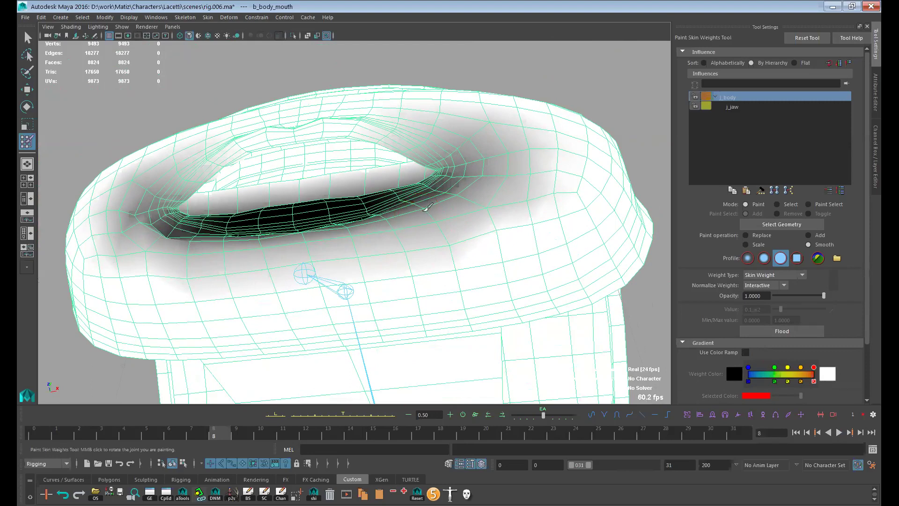
{"action": "left_click_drag", "start_coordinate": [389, 227], "coordinate": [382, 215], "text": "alt"}
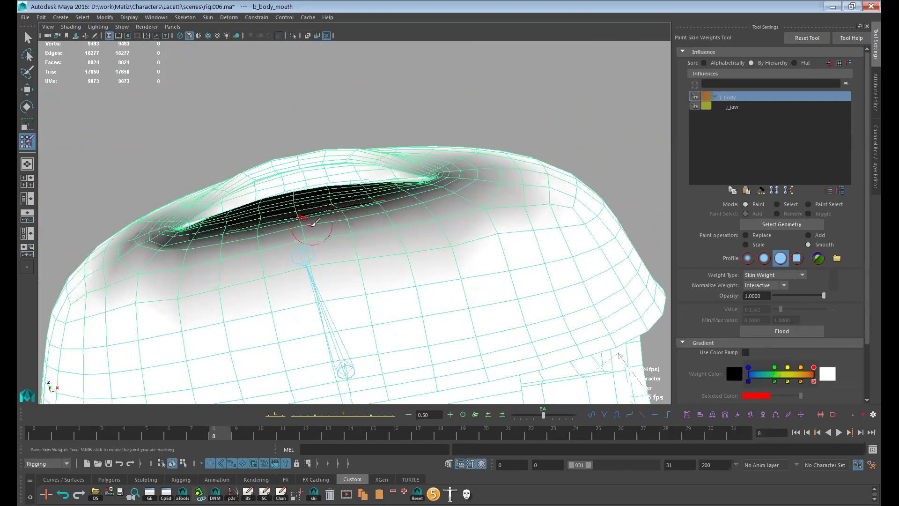
{"action": "mouse_move", "coordinate": [360, 207]}
{"action": "left_mouse_down", "text": "alt"}
{"action": "mouse_move", "coordinate": [392, 264]}
{"action": "mouse_move", "coordinate": [366, 281]}
{"action": "mouse_move", "coordinate": [287, 273]}
{"action": "mouse_move", "coordinate": [456, 229]}
{"action": "mouse_move", "coordinate": [448, 179]}
{"action": "left_mouse_up", "text": "alt"}
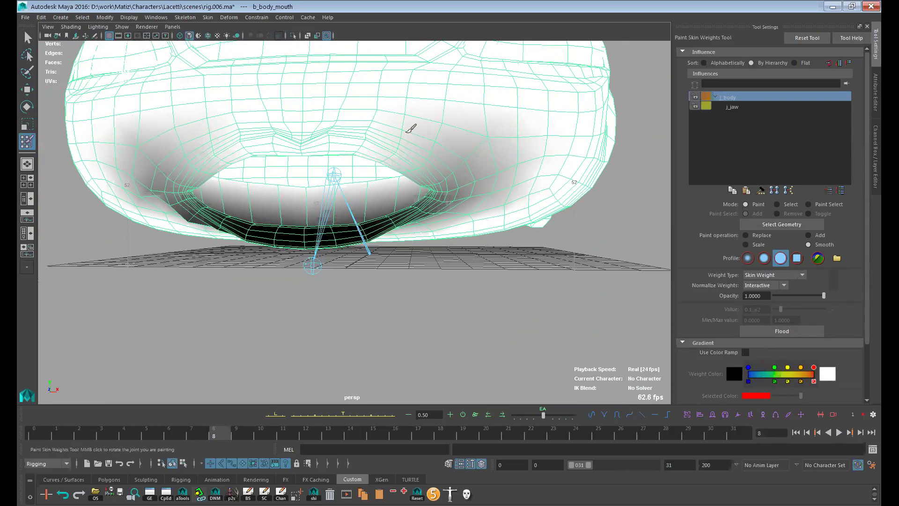
Step: Play the jaw animation, and mirror the smoothed skin weights at frame 0
{"action": "key", "text": "alt+v"}
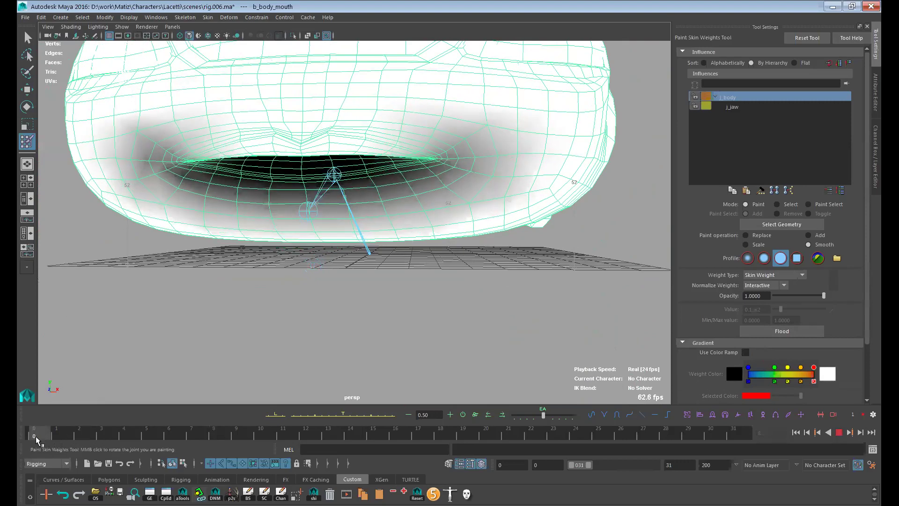
{"action": "left_click", "coordinate": [32, 432]}
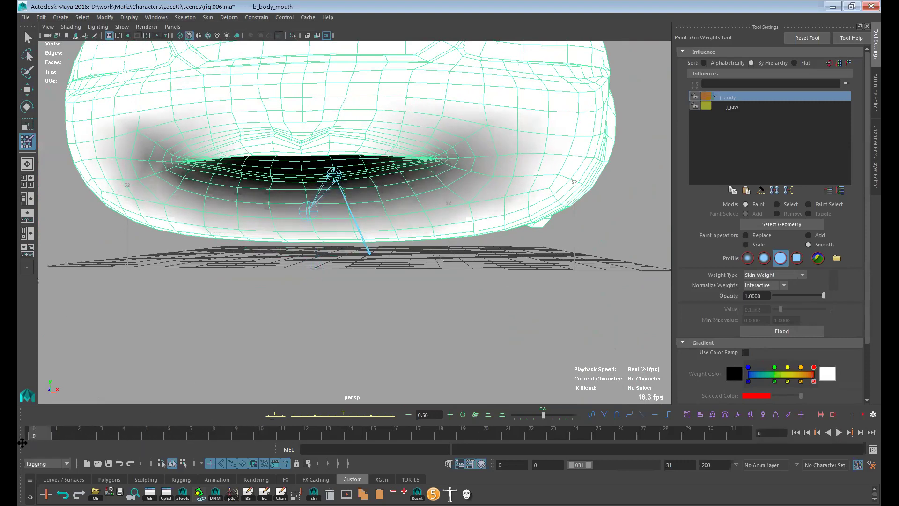
{"action": "left_click", "coordinate": [209, 17]}
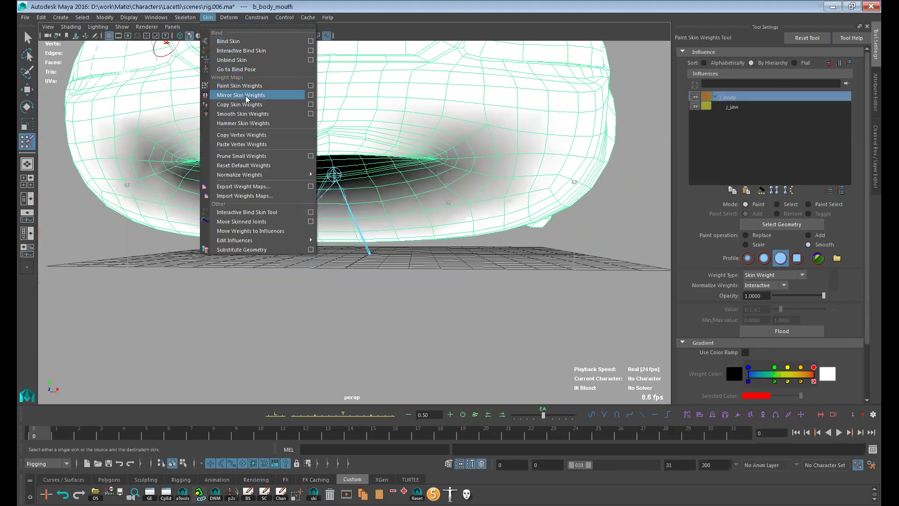
{"action": "left_click", "coordinate": [235, 94]}
Step: Leave weight painting and play back the jaw animation on the deselected mesh, stopping at frame 9
{"action": "key", "text": "q"}
{"action": "mouse_move", "coordinate": [468, 283]}
{"action": "left_mouse_down", "text": "alt"}
{"action": "mouse_move", "coordinate": [428, 313]}
{"action": "mouse_move", "coordinate": [335, 344]}
{"action": "left_mouse_up", "text": "alt"}
{"action": "key", "text": "alt+v"}
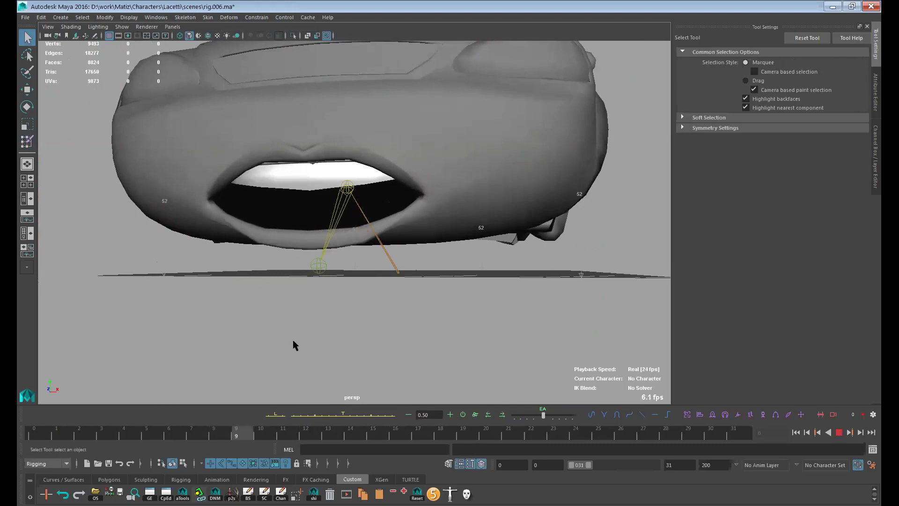
{"action": "key", "text": "alt+v"}
Step: Select edges around the inside of the mouth, convert them to vertices and activate the Paint Skin Weights tool
{"action": "right_click_drag", "start_coordinate": [295, 346], "coordinate": [454, 323], "text": "alt"}
{"action": "left_click_drag", "start_coordinate": [453, 323], "coordinate": [322, 121], "text": "alt"}
{"action": "left_click", "coordinate": [335, 225]}
{"action": "double_click", "coordinate": [358, 187]}
{"action": "left_click_drag", "start_coordinate": [381, 196], "coordinate": [372, 328], "text": "alt"}
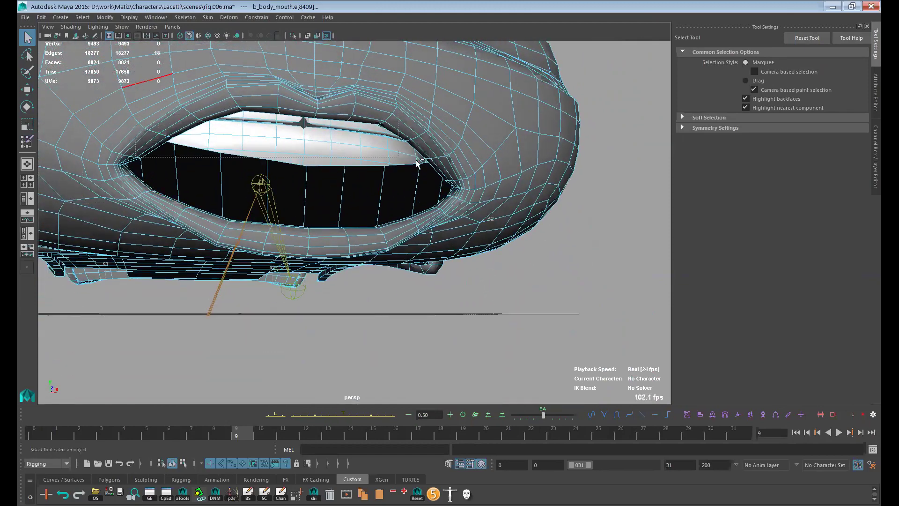
{"action": "left_click_drag", "start_coordinate": [412, 248], "coordinate": [412, 248]}
{"action": "left_click_drag", "start_coordinate": [412, 249], "coordinate": [401, 223], "text": "alt"}
{"action": "key", "text": "ctrl+F9"}
{"action": "left_click_drag", "start_coordinate": [341, 236], "coordinate": [360, 272], "text": "alt"}
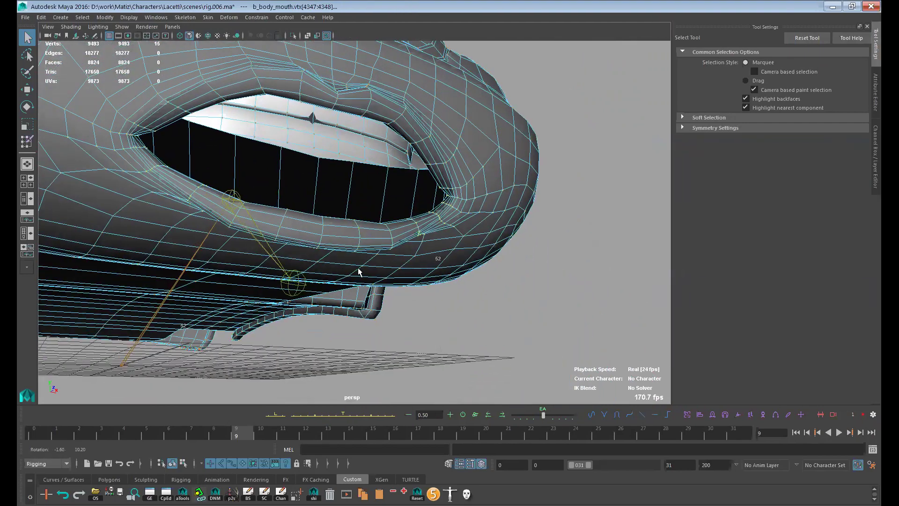
{"action": "key", "text": "y"}
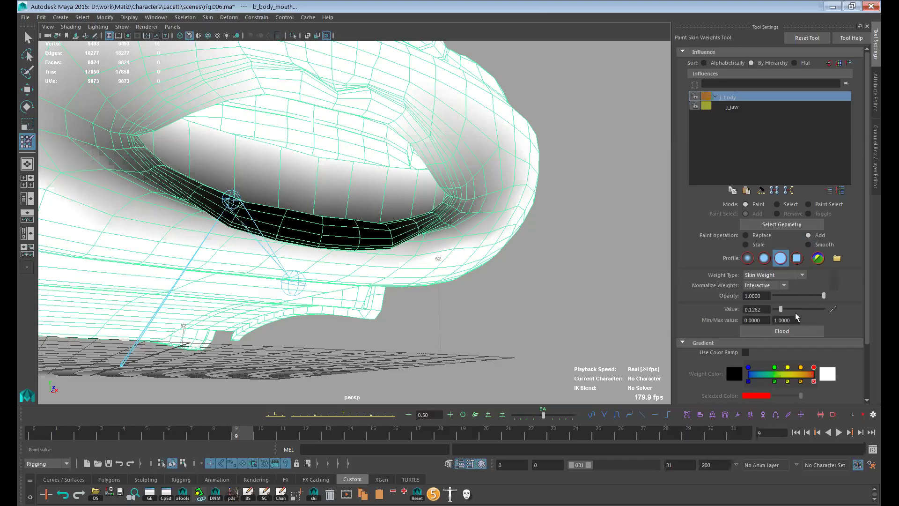
Step: Lower the Add value to 0.0971, undo the last edit and leave weight painting
{"action": "left_click_drag", "start_coordinate": [473, 297], "coordinate": [533, 306], "text": "alt"}
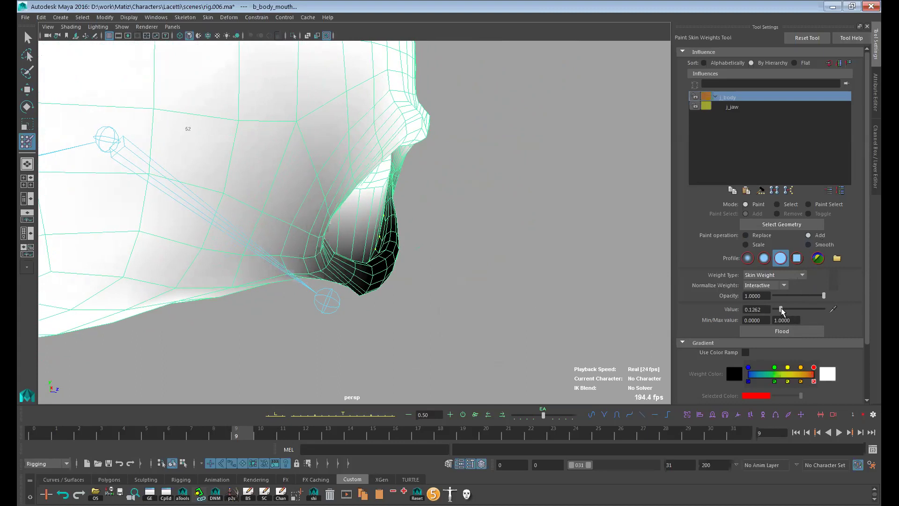
{"action": "mouse_move", "coordinate": [498, 287]}
{"action": "left_mouse_down", "text": "alt"}
{"action": "mouse_move", "coordinate": [445, 294]}
{"action": "mouse_move", "coordinate": [494, 303]}
{"action": "mouse_move", "coordinate": [436, 227]}
{"action": "mouse_move", "coordinate": [453, 325]}
{"action": "mouse_move", "coordinate": [441, 208]}
{"action": "mouse_move", "coordinate": [502, 202]}
{"action": "mouse_move", "coordinate": [495, 193]}
{"action": "mouse_move", "coordinate": [423, 273]}
{"action": "mouse_move", "coordinate": [277, 280]}
{"action": "left_mouse_up", "text": "alt"}
{"action": "key", "text": "ctrl+z"}
{"action": "key", "text": "q"}
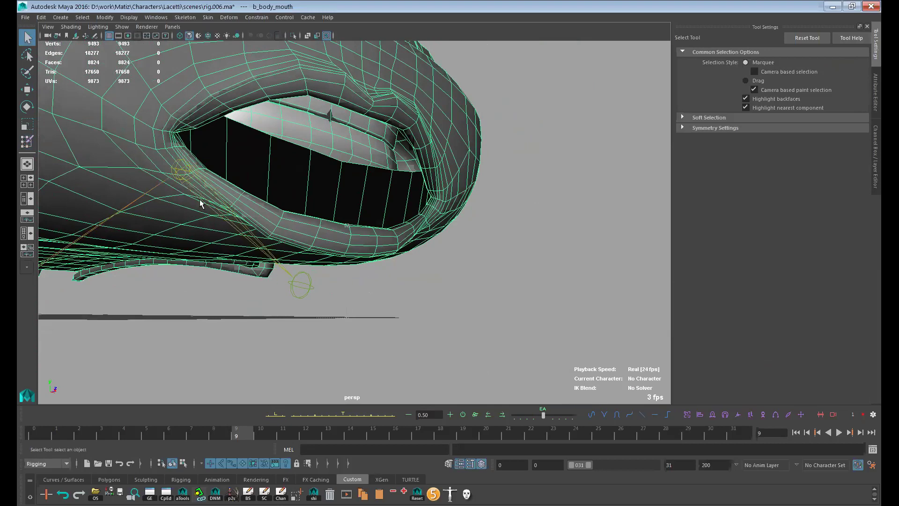
Step: Rotate the j_jaw joint at frame 10 to open the mouth wider
{"action": "left_click", "coordinate": [225, 208]}
{"action": "key", "text": "alt+period"}
{"action": "key", "text": "e"}
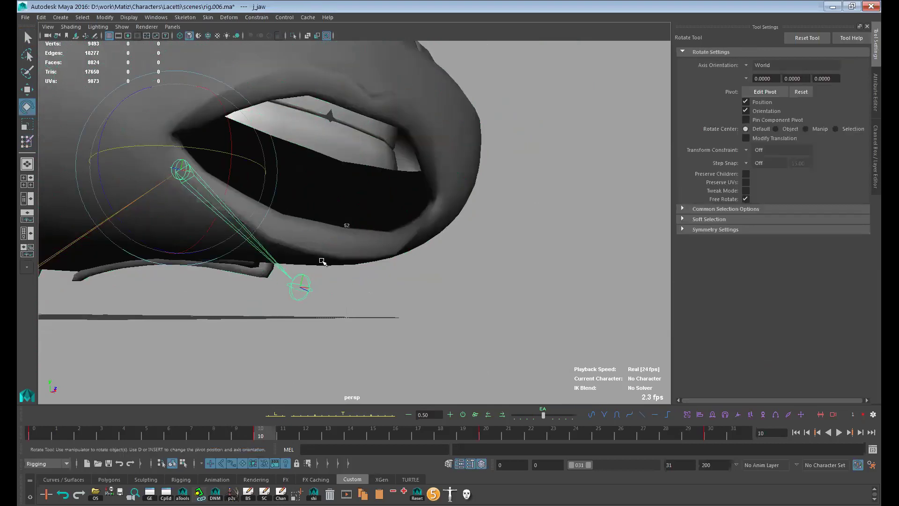
{"action": "left_click_drag", "start_coordinate": [229, 209], "coordinate": [490, 235]}
{"action": "mouse_move", "coordinate": [489, 234]}
{"action": "middle_mouse_down"}
{"action": "mouse_move", "coordinate": [492, 227]}
{"action": "mouse_move", "coordinate": [488, 235]}
{"action": "middle_mouse_up"}
Step: Examine the edges inside the wide-open mouth and the j_body weights on its inner wall
{"action": "left_click_drag", "start_coordinate": [487, 234], "coordinate": [438, 296], "text": "alt"}
{"action": "right_click_drag", "start_coordinate": [438, 297], "coordinate": [501, 281], "text": "alt"}
{"action": "double_click", "coordinate": [365, 220]}
{"action": "key", "text": "f"}
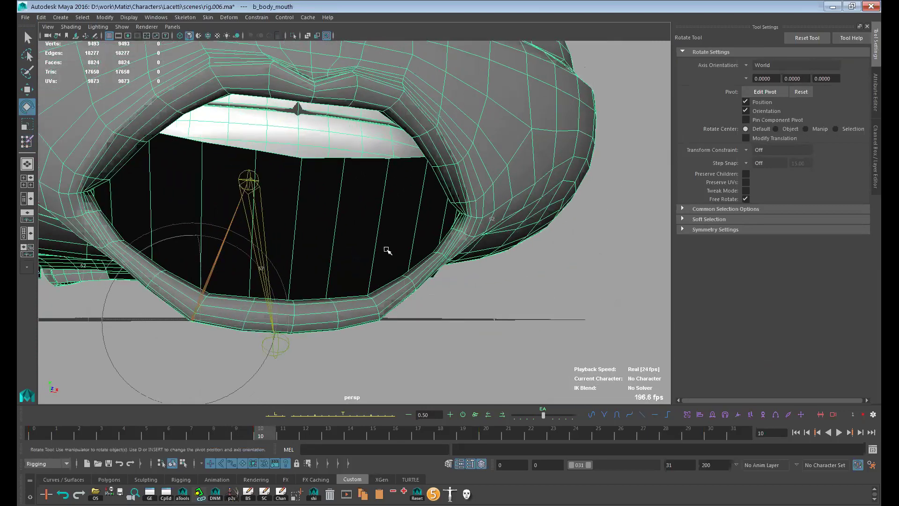
{"action": "left_click_drag", "start_coordinate": [365, 187], "coordinate": [418, 163], "text": "alt"}
{"action": "key", "text": "q"}
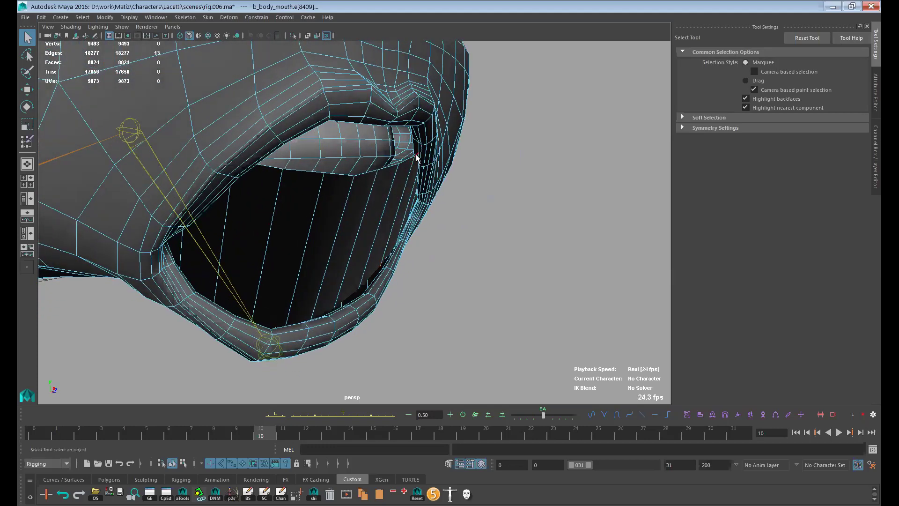
{"action": "left_click_drag", "start_coordinate": [405, 199], "coordinate": [334, 192], "text": "alt"}
{"action": "left_click", "coordinate": [334, 193]}
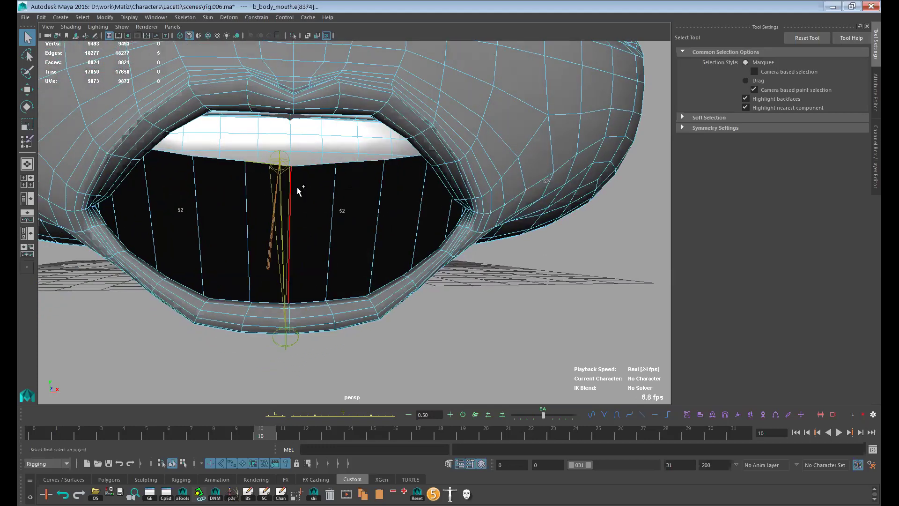
{"action": "key", "text": "ctrl+alt+w"}
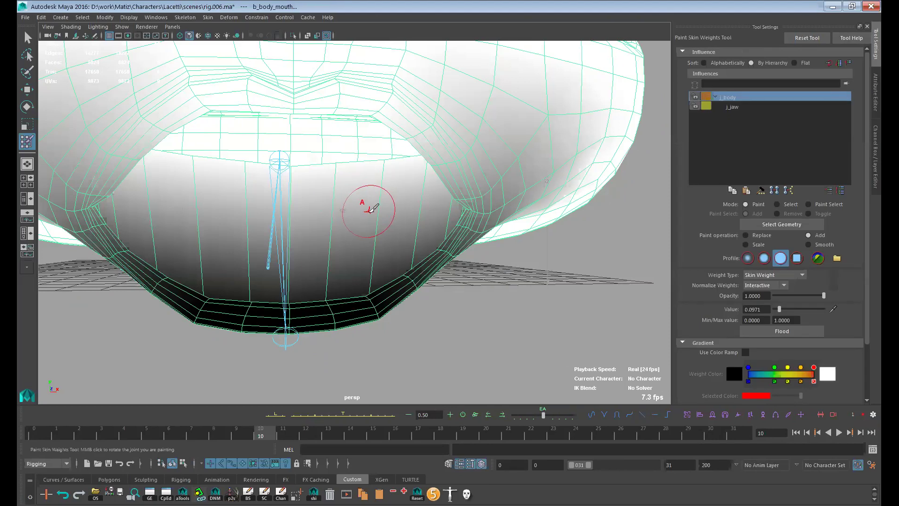
{"action": "key", "text": "q"}
{"action": "mouse_move", "coordinate": [374, 210]}
{"action": "left_mouse_down", "text": "alt"}
{"action": "mouse_move", "coordinate": [371, 195]}
{"action": "mouse_move", "coordinate": [375, 206]}
{"action": "left_mouse_up", "text": "alt"}
{"action": "left_click", "coordinate": [369, 209]}
{"action": "key", "text": "F9"}
{"action": "left_click", "coordinate": [378, 204]}
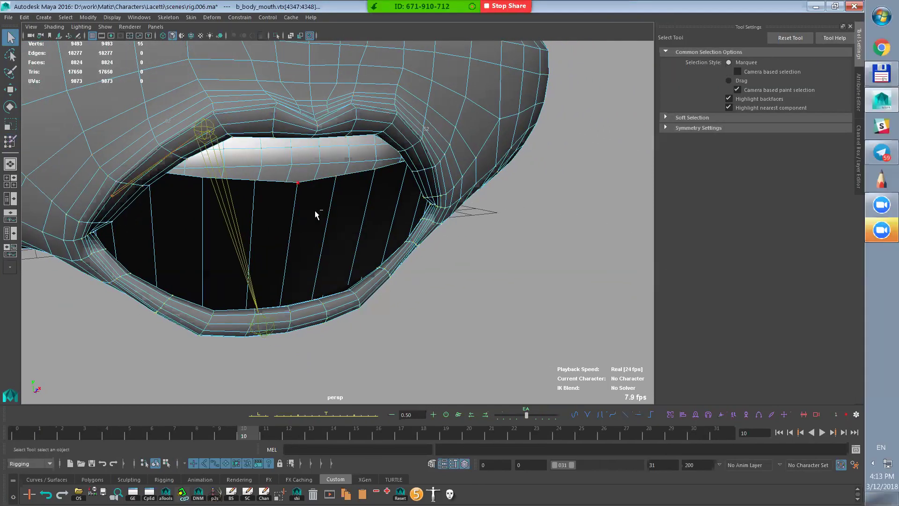
Step: Convert the edge row at the top of the inner lower-lip wall to vertices and flood them with j_jaw weight, adding 0.0971
{"action": "left_click_drag", "start_coordinate": [347, 265], "coordinate": [404, 272], "text": "alt"}
{"action": "key", "text": "F10"}
{"action": "scroll", "coordinate": [375, 204], "scroll_direction": "up", "scroll_amount": 5}
{"action": "right_click_drag", "start_coordinate": [404, 271], "coordinate": [266, 274], "text": "ctrl"}
{"action": "scroll", "coordinate": [412, 288], "scroll_direction": "down", "scroll_amount": 3}
{"action": "left_click_drag", "start_coordinate": [415, 268], "coordinate": [382, 282], "text": "alt"}
{"action": "key", "text": "ctrl+w"}
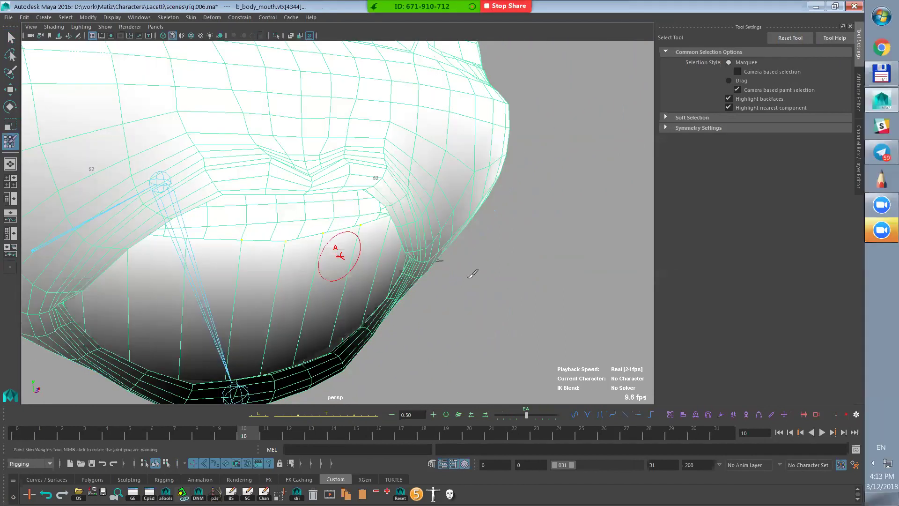
{"action": "left_click", "coordinate": [735, 108]}
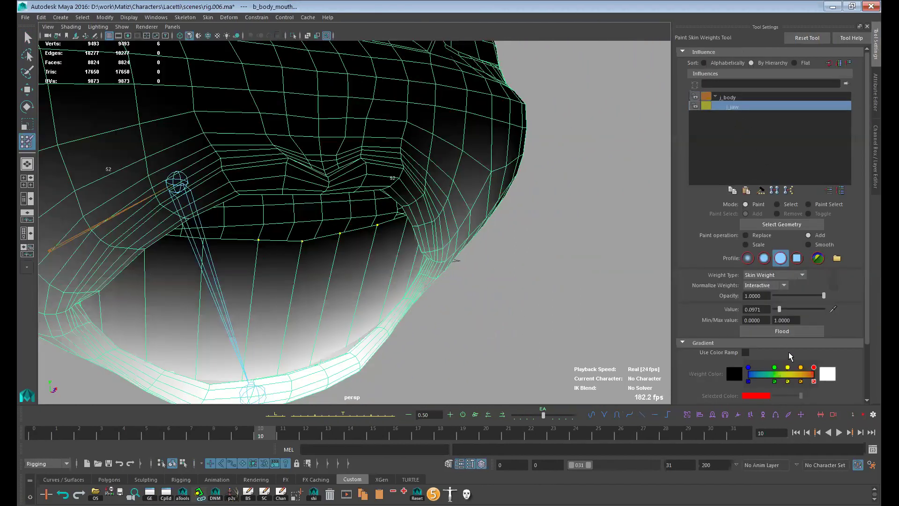
{"action": "left_click", "coordinate": [798, 335]}
{"action": "left_click", "coordinate": [793, 333]}
{"action": "left_click_drag", "start_coordinate": [562, 335], "coordinate": [387, 304], "text": "alt"}
{"action": "left_click", "coordinate": [790, 331]}
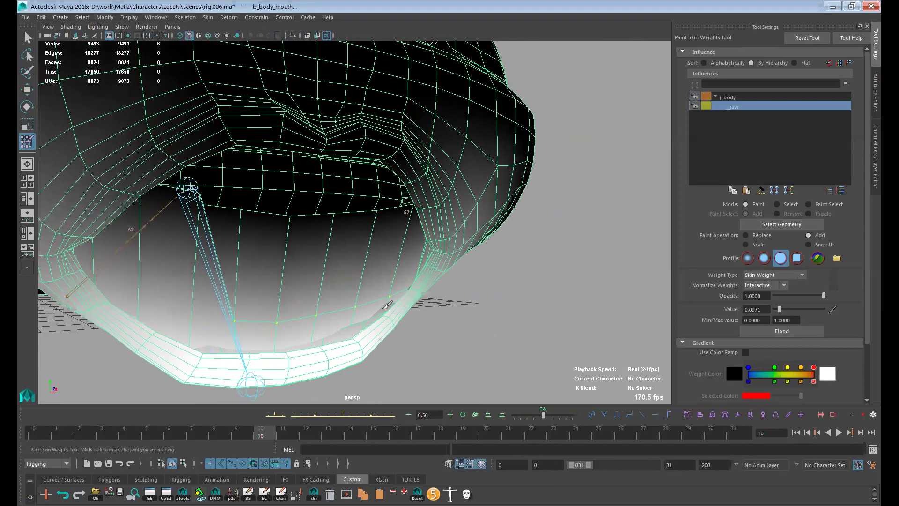
Step: Select the next edge row above on the mouth's inner wall, convert it to vertices and flood it with j_jaw weight, adding 0.0971
{"action": "key", "text": "q"}
{"action": "key", "text": "ctrl+F10"}
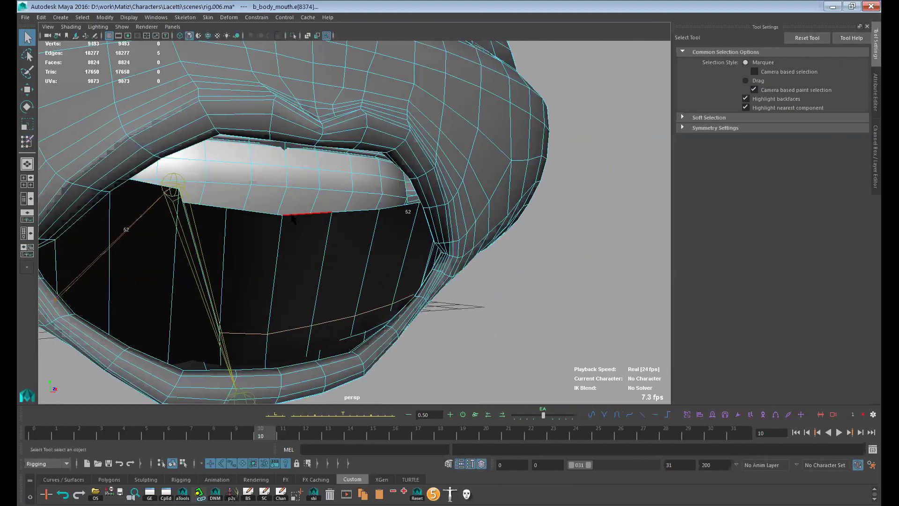
{"action": "left_click", "coordinate": [314, 226]}
{"action": "left_click_drag", "start_coordinate": [314, 227], "coordinate": [413, 208], "text": "alt"}
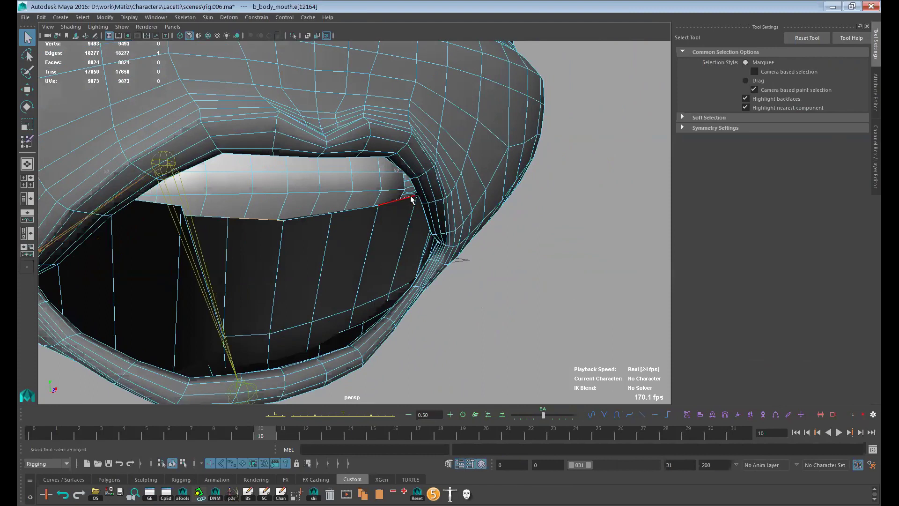
{"action": "right_click_drag", "start_coordinate": [391, 234], "coordinate": [250, 242]}
{"action": "key", "text": "y"}
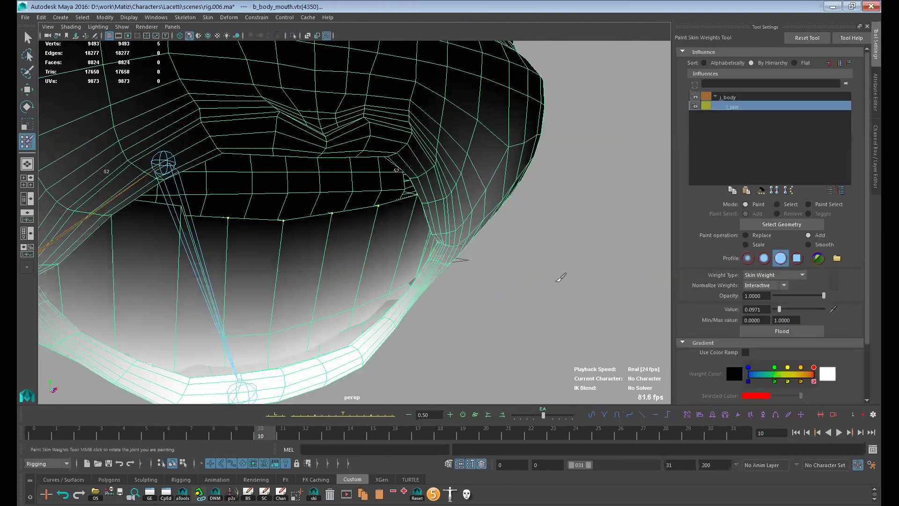
{"action": "left_click", "coordinate": [777, 332]}
{"action": "left_click_drag", "start_coordinate": [586, 330], "coordinate": [562, 330], "text": "alt"}
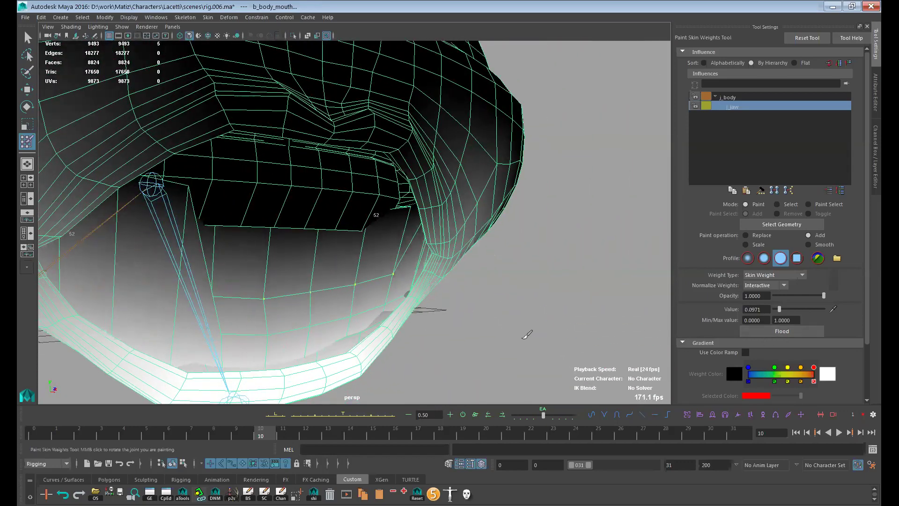
{"action": "left_click_drag", "start_coordinate": [499, 327], "coordinate": [460, 261], "text": "alt"}
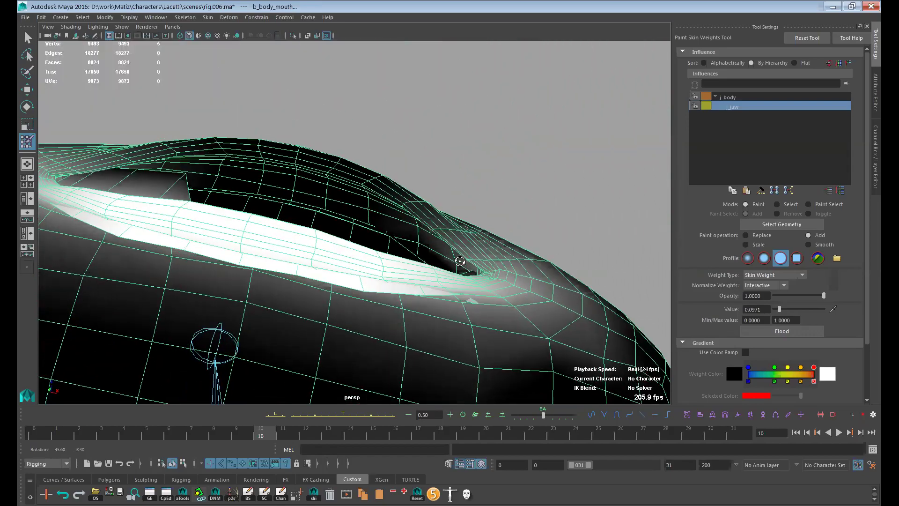
Step: Select an edge row on the mouth's lower inner wall, convert it to vertices and flood it with j_body weight, adding 0.0971
{"action": "middle_click_drag", "start_coordinate": [460, 262], "coordinate": [452, 233], "text": "alt"}
{"action": "key", "text": "q"}
{"action": "key", "text": "ctrl+F10"}
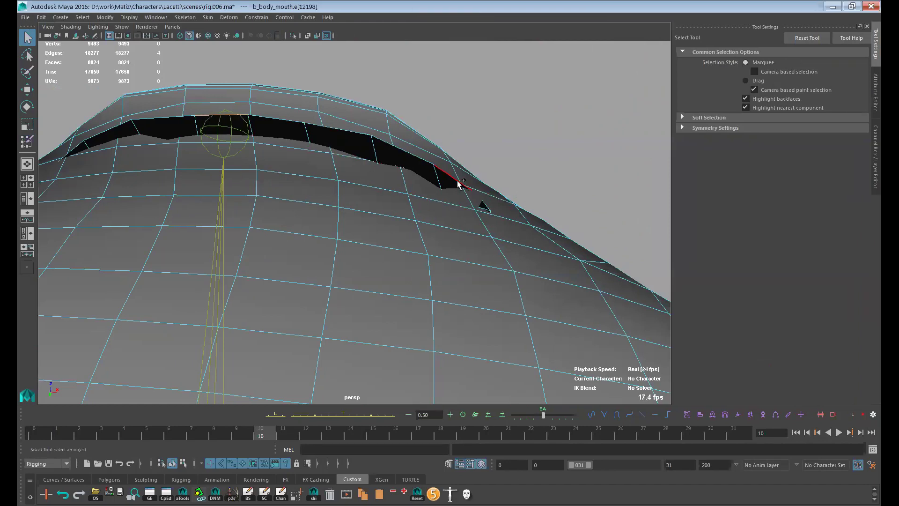
{"action": "key", "text": "y"}
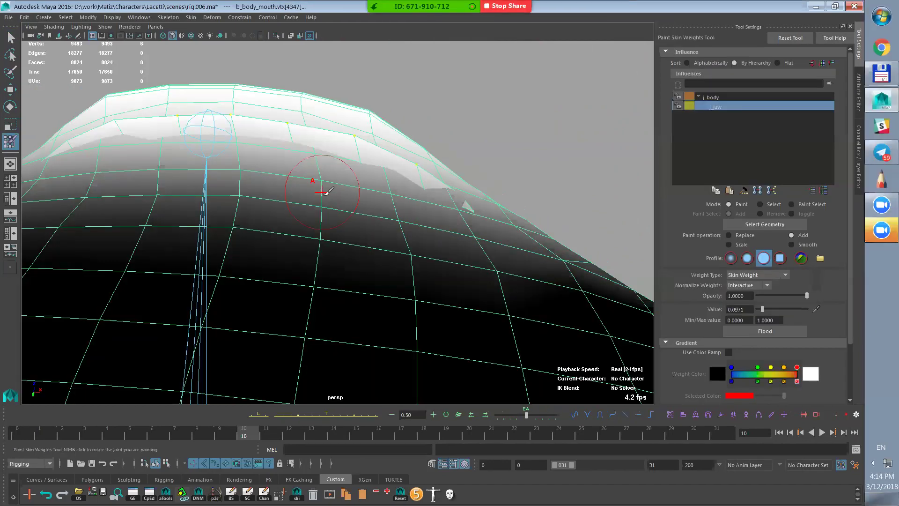
{"action": "mouse_move", "coordinate": [367, 213]}
{"action": "left_mouse_down", "text": "alt"}
{"action": "mouse_move", "coordinate": [362, 311]}
{"action": "mouse_move", "coordinate": [440, 287]}
{"action": "left_mouse_up", "text": "alt"}
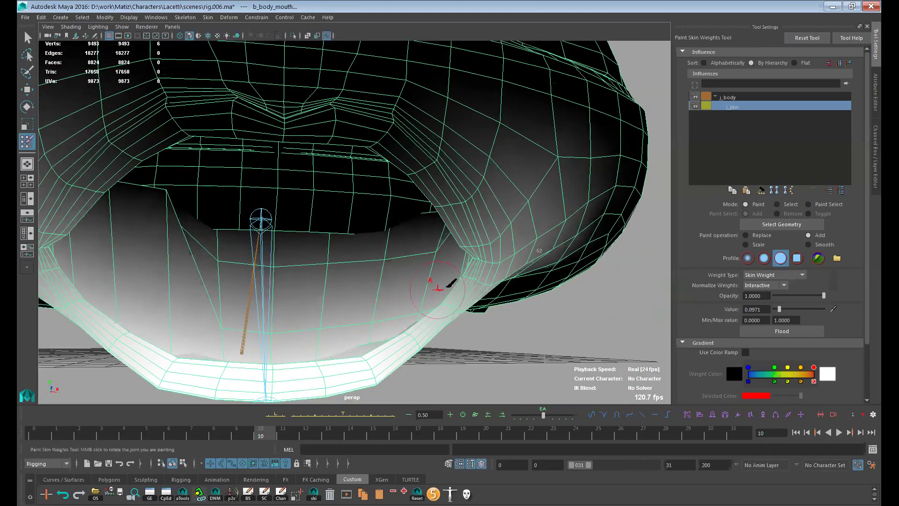
{"action": "left_click", "coordinate": [728, 99]}
{"action": "left_click", "coordinate": [783, 332]}
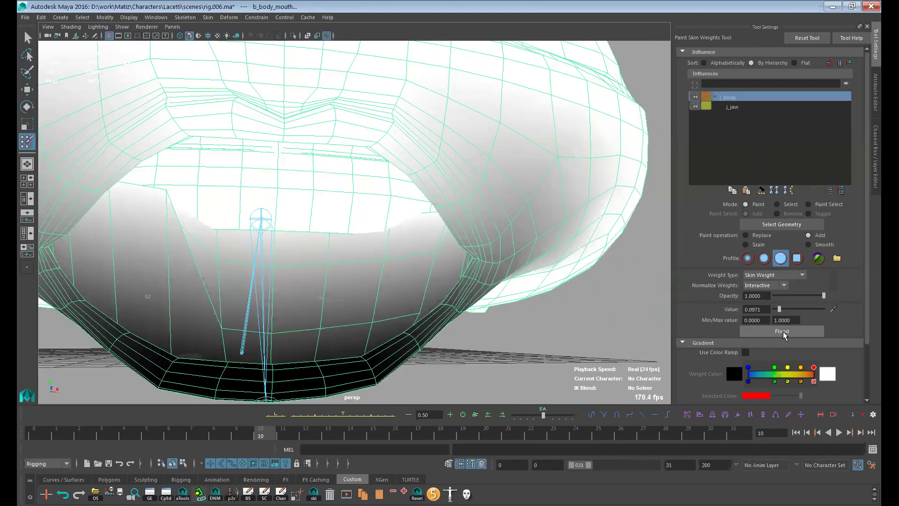
Step: Select the vertex row just above the lower lip on the mouth's inner wall and flood it with j_body weight, adding 0.0971
{"action": "left_click_drag", "start_coordinate": [520, 336], "coordinate": [626, 326], "text": "alt"}
{"action": "left_click_drag", "start_coordinate": [579, 349], "coordinate": [650, 321], "text": "alt"}
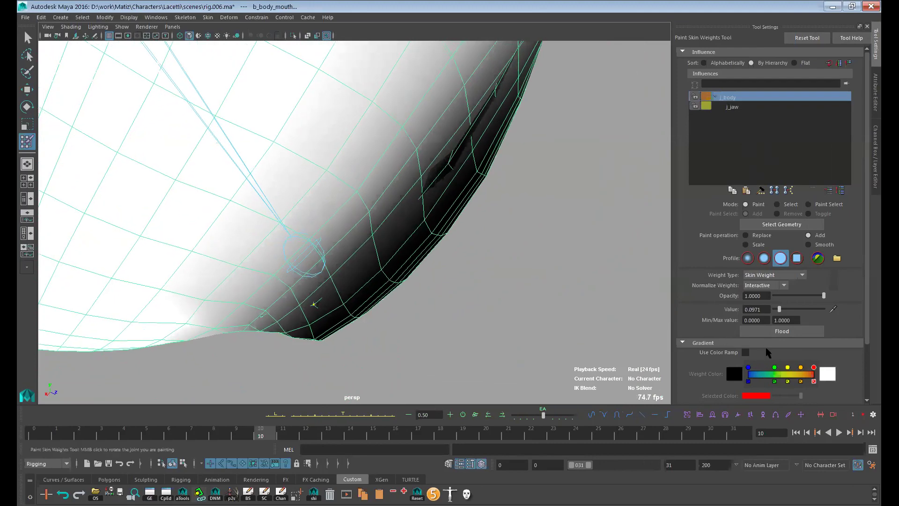
{"action": "mouse_move", "coordinate": [566, 298]}
{"action": "left_mouse_down", "text": "alt"}
{"action": "mouse_move", "coordinate": [520, 305]}
{"action": "mouse_move", "coordinate": [445, 331]}
{"action": "mouse_move", "coordinate": [450, 337]}
{"action": "mouse_move", "coordinate": [443, 325]}
{"action": "mouse_move", "coordinate": [367, 307]}
{"action": "mouse_move", "coordinate": [256, 315]}
{"action": "left_mouse_up", "text": "alt"}
{"action": "key", "text": "q"}
{"action": "left_click", "coordinate": [365, 299]}
{"action": "mouse_move", "coordinate": [368, 298]}
{"action": "left_mouse_down", "text": "alt"}
{"action": "mouse_move", "coordinate": [412, 297]}
{"action": "mouse_move", "coordinate": [382, 275]}
{"action": "mouse_move", "coordinate": [382, 297]}
{"action": "mouse_move", "coordinate": [361, 311]}
{"action": "left_mouse_up", "text": "alt"}
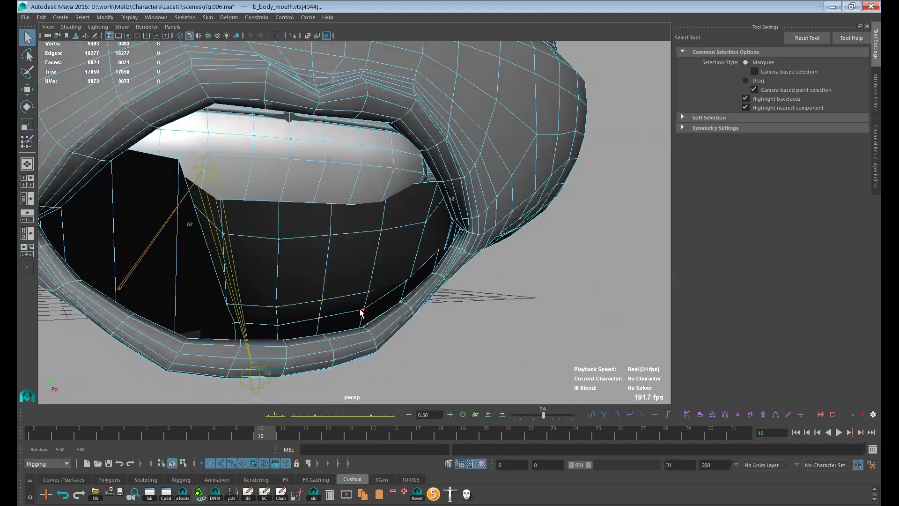
{"action": "key", "text": "y"}
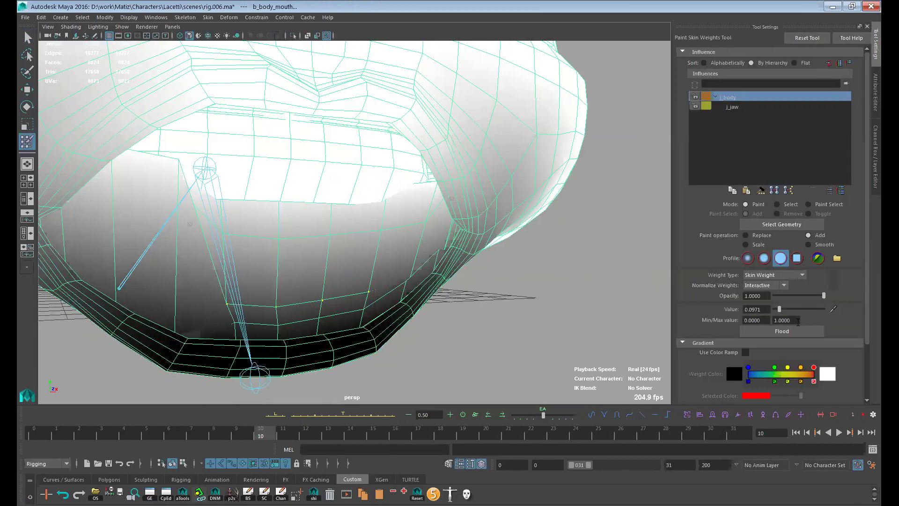
{"action": "left_click", "coordinate": [795, 331]}
Step: Return to frame 0, try to mirror the skin weights, and play the mouth opening to check its symmetry
{"action": "left_click_drag", "start_coordinate": [356, 220], "coordinate": [264, 436], "text": "alt"}
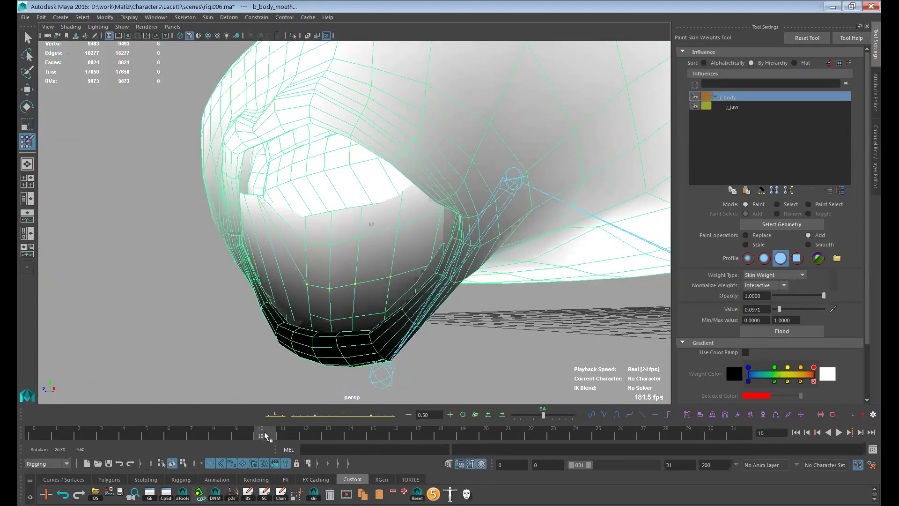
{"action": "key", "text": "alt+v"}
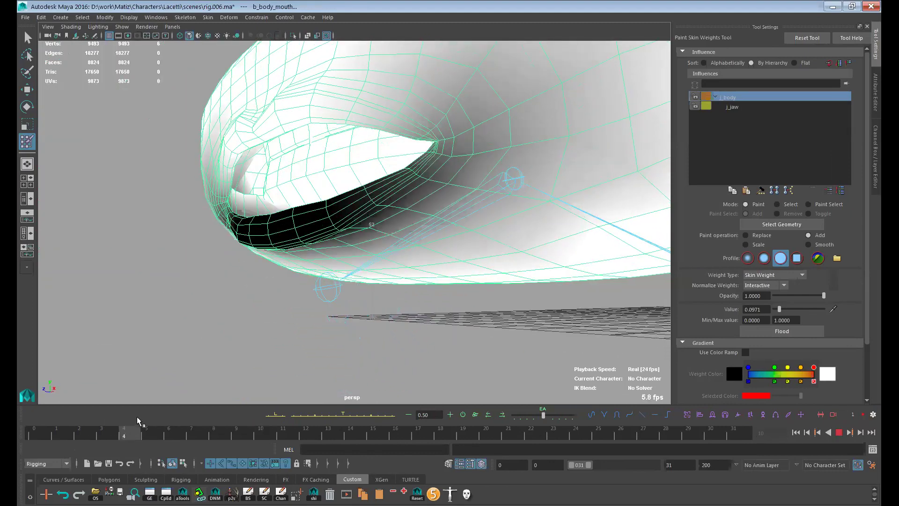
{"action": "key", "text": "Escape"}
{"action": "left_click_drag", "start_coordinate": [330, 319], "coordinate": [78, 388], "text": "alt"}
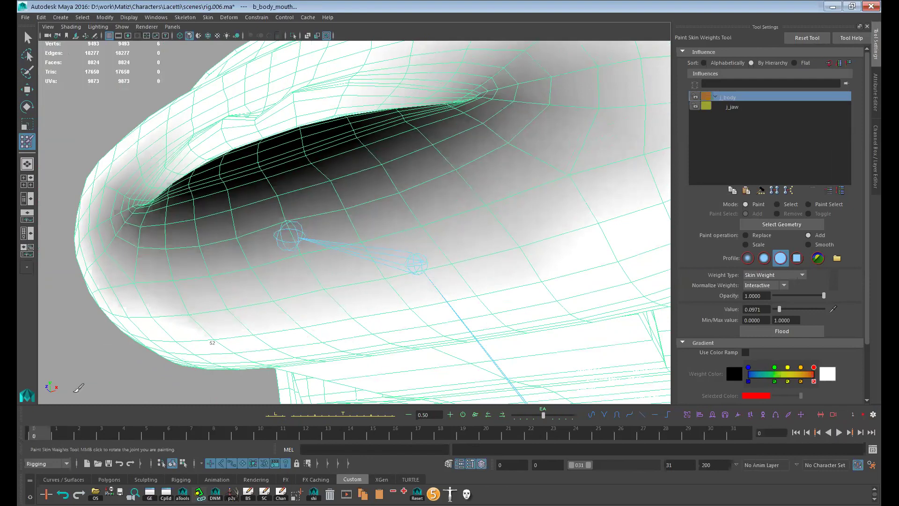
{"action": "left_click", "coordinate": [208, 18]}
{"action": "left_click", "coordinate": [231, 92]}
{"action": "left_click_drag", "start_coordinate": [272, 96], "coordinate": [262, 403], "text": "alt"}
{"action": "key", "text": "alt+v"}
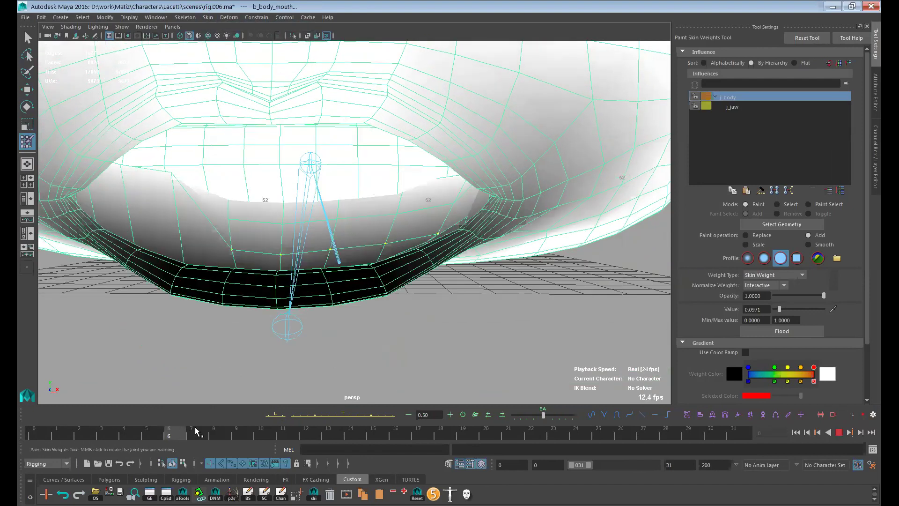
{"action": "left_click_drag", "start_coordinate": [361, 361], "coordinate": [426, 327], "text": "alt"}
{"action": "key", "text": "alt+v"}
Step: Mirror the skin weights of the whole body mesh at frame 0 and scrub to frame 10 to check the open mouth
{"action": "key", "text": "q"}
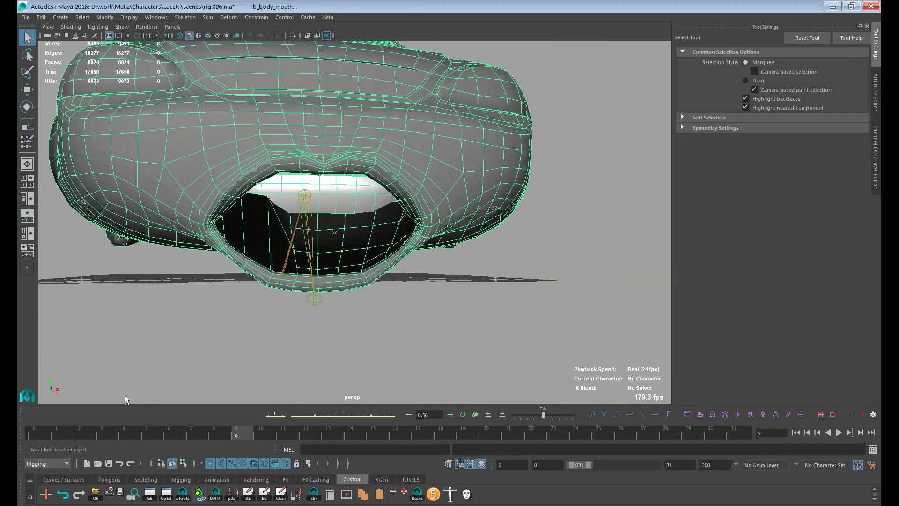
{"action": "left_click", "coordinate": [35, 435]}
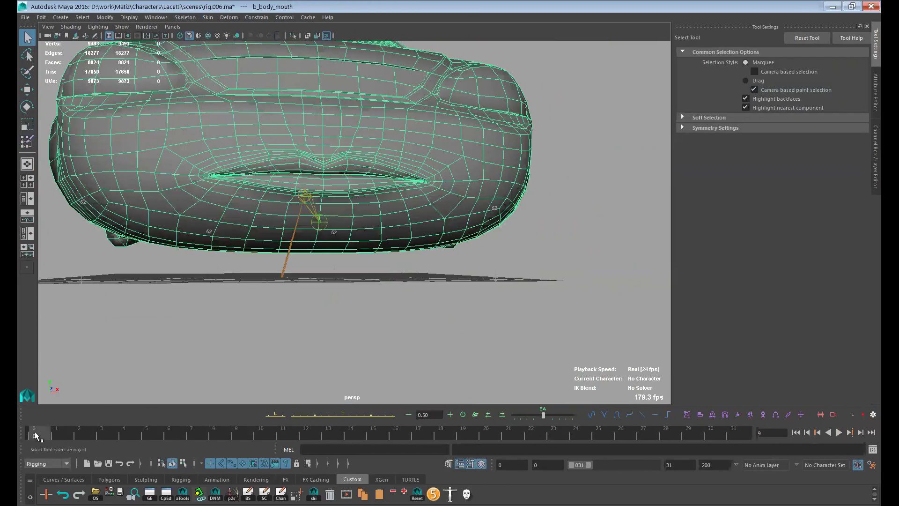
{"action": "left_click", "coordinate": [207, 36]}
{"action": "left_click", "coordinate": [251, 87]}
{"action": "left_click_drag", "start_coordinate": [49, 432], "coordinate": [249, 422]}
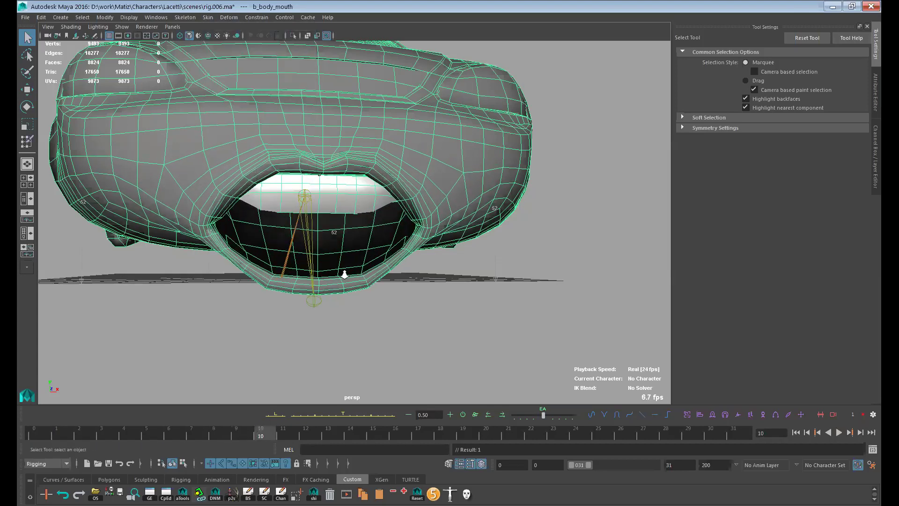
Step: Select the light inner shell visible in the open mouth, convert it to vertices and flood it with j_jaw weight, adding 1.0
{"action": "right_click_drag", "start_coordinate": [341, 271], "coordinate": [445, 308], "text": "alt"}
{"action": "left_click_drag", "start_coordinate": [446, 307], "coordinate": [356, 188], "text": "alt"}
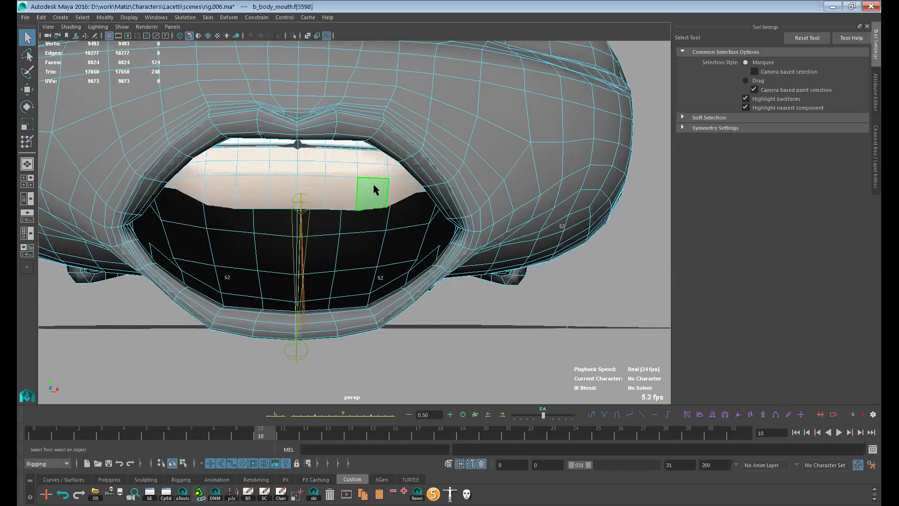
{"action": "left_click", "coordinate": [388, 190]}
{"action": "key", "text": "ctrl+F9"}
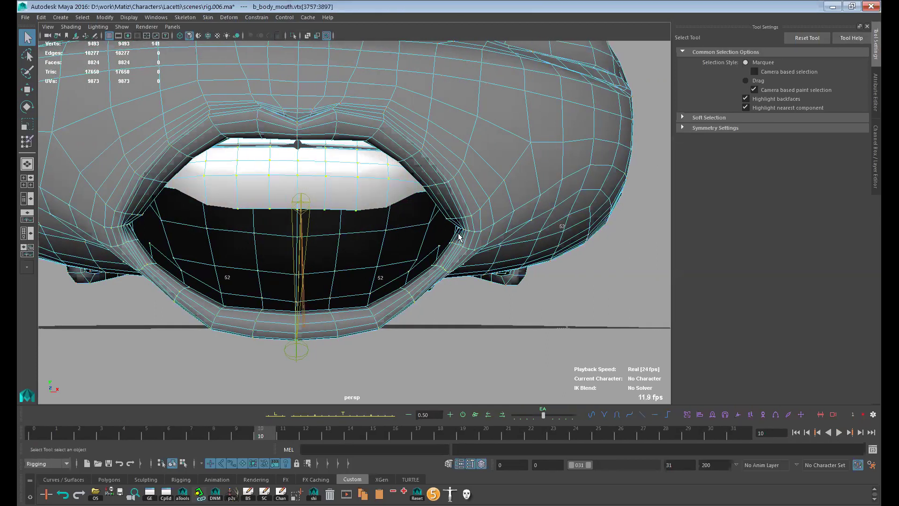
{"action": "right_click", "coordinate": [489, 170]}
{"action": "left_click", "coordinate": [734, 107]}
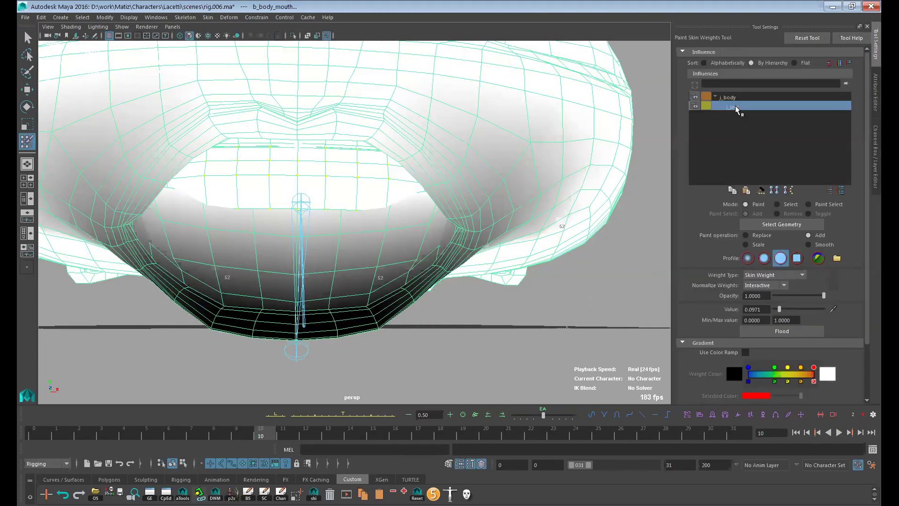
{"action": "left_click_drag", "start_coordinate": [780, 309], "coordinate": [825, 309]}
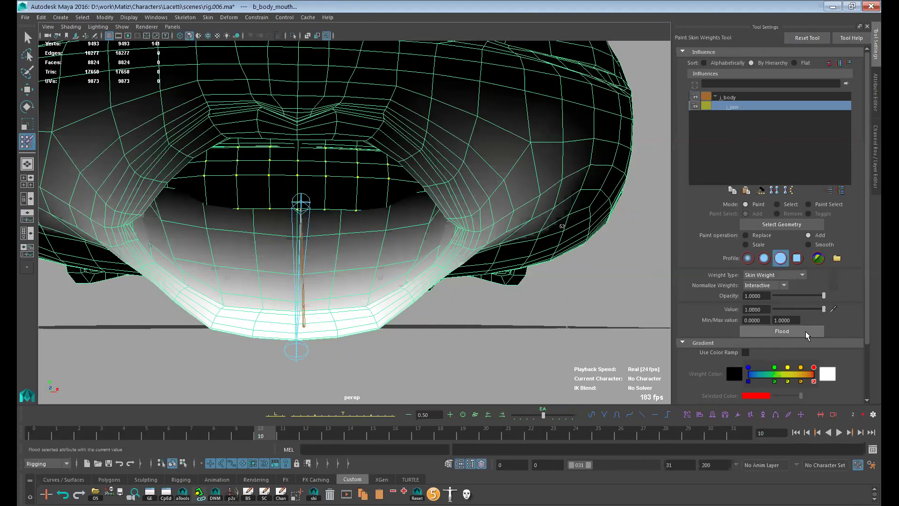
{"action": "left_click", "coordinate": [782, 331]}
Step: Select the second shell inside the upper mouth, convert its faces to vertices and flood them with full j_jaw weight
{"action": "mouse_move", "coordinate": [420, 290]}
{"action": "left_mouse_down", "text": "alt"}
{"action": "mouse_move", "coordinate": [367, 281]}
{"action": "mouse_move", "coordinate": [422, 348]}
{"action": "mouse_move", "coordinate": [481, 343]}
{"action": "mouse_move", "coordinate": [396, 243]}
{"action": "left_mouse_up", "text": "alt"}
{"action": "key", "text": "q"}
{"action": "double_click", "coordinate": [364, 197]}
{"action": "right_click", "coordinate": [371, 199], "text": "shift"}
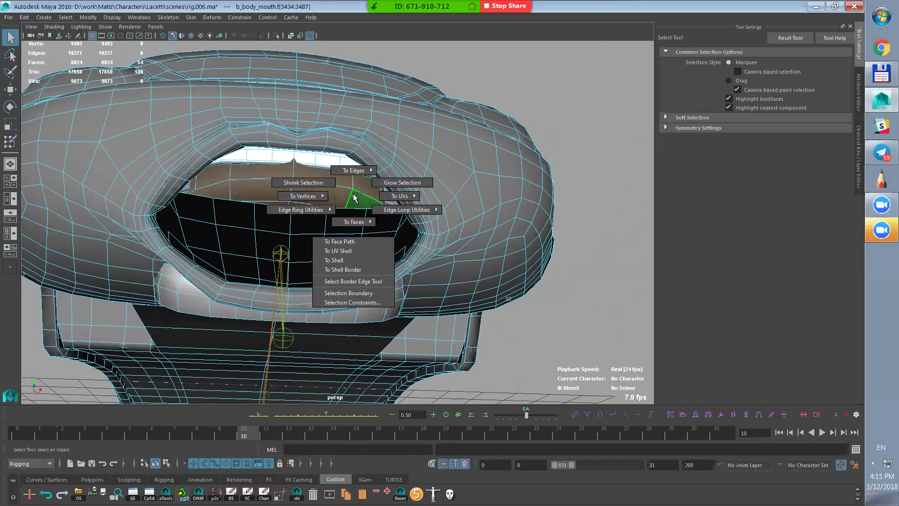
{"action": "mouse_move", "coordinate": [267, 200]}
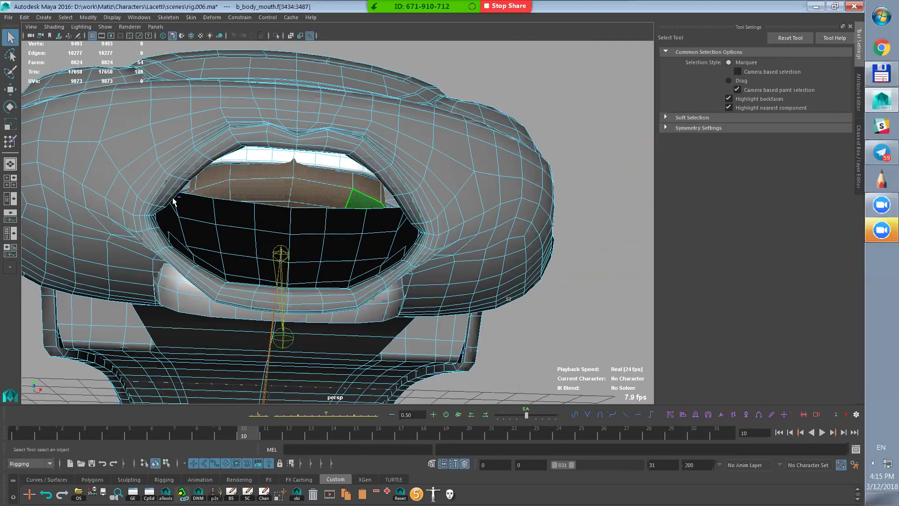
{"action": "left_click", "coordinate": [477, 210]}
{"action": "mouse_move", "coordinate": [477, 210]}
{"action": "left_mouse_down", "text": "alt"}
{"action": "mouse_move", "coordinate": [523, 307]}
{"action": "mouse_move", "coordinate": [518, 207]}
{"action": "mouse_move", "coordinate": [401, 325]}
{"action": "mouse_move", "coordinate": [554, 315]}
{"action": "mouse_move", "coordinate": [555, 298]}
{"action": "mouse_move", "coordinate": [488, 326]}
{"action": "mouse_move", "coordinate": [512, 333]}
{"action": "mouse_move", "coordinate": [617, 328]}
{"action": "mouse_move", "coordinate": [527, 303]}
{"action": "mouse_move", "coordinate": [532, 293]}
{"action": "left_mouse_up", "text": "alt"}
{"action": "scroll", "coordinate": [532, 293], "scroll_direction": "up", "scroll_amount": 3}
Step: Examine the j_body weights around the mouth at frame 10 and with the mouth nearly closed at frame 3
{"action": "left_click", "coordinate": [737, 97]}
{"action": "left_click_drag", "start_coordinate": [396, 247], "coordinate": [500, 267], "text": "alt"}
{"action": "right_click_drag", "start_coordinate": [500, 267], "coordinate": [439, 262], "text": "alt"}
{"action": "left_click_drag", "start_coordinate": [438, 262], "coordinate": [355, 271], "text": "alt"}
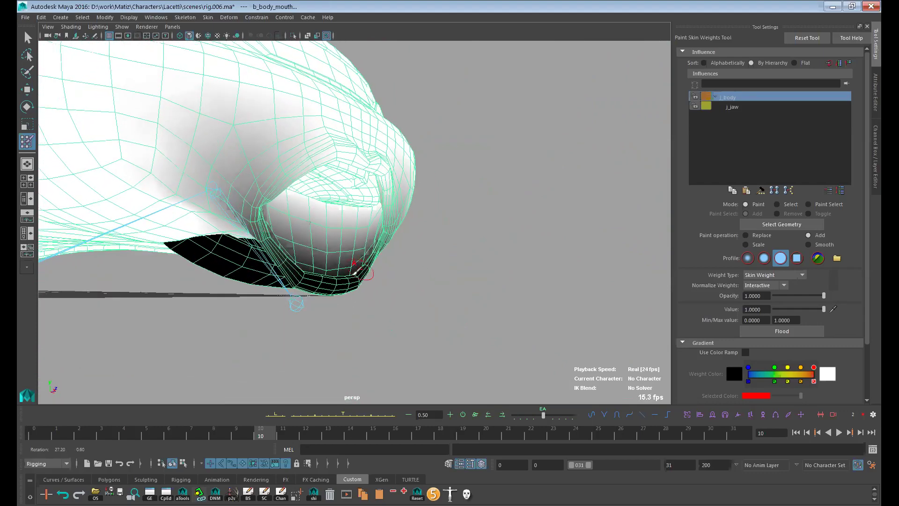
{"action": "left_click_drag", "start_coordinate": [267, 435], "coordinate": [97, 448]}
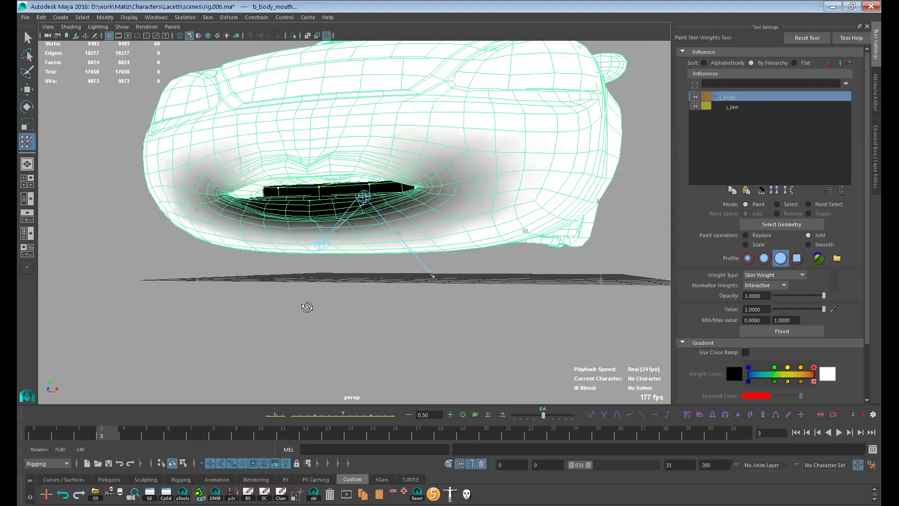
{"action": "left_click_drag", "start_coordinate": [305, 307], "coordinate": [323, 295], "text": "alt"}
Step: Display the j_jaw weights around the mouth with the color ramp
{"action": "left_click", "coordinate": [739, 107]}
{"action": "left_click_drag", "start_coordinate": [489, 224], "coordinate": [542, 266], "text": "alt"}
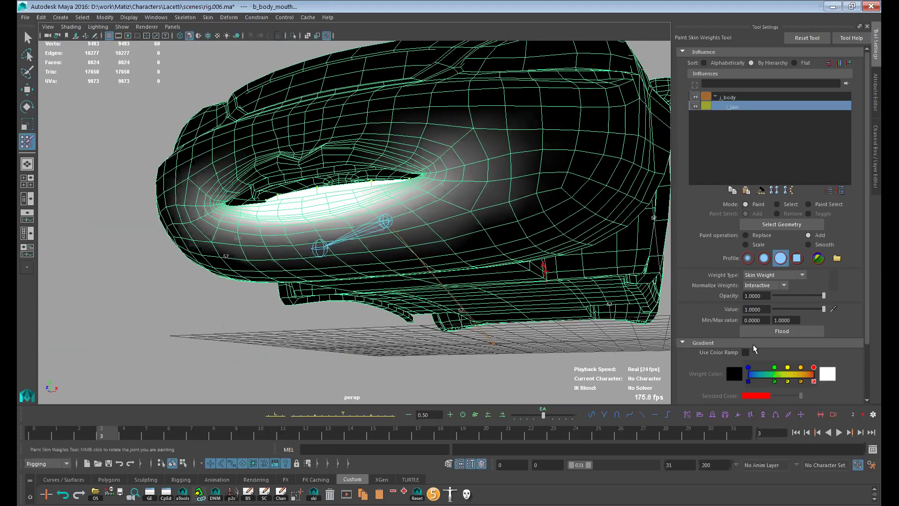
{"action": "left_click", "coordinate": [745, 353]}
{"action": "left_click_drag", "start_coordinate": [369, 246], "coordinate": [387, 254], "text": "alt"}
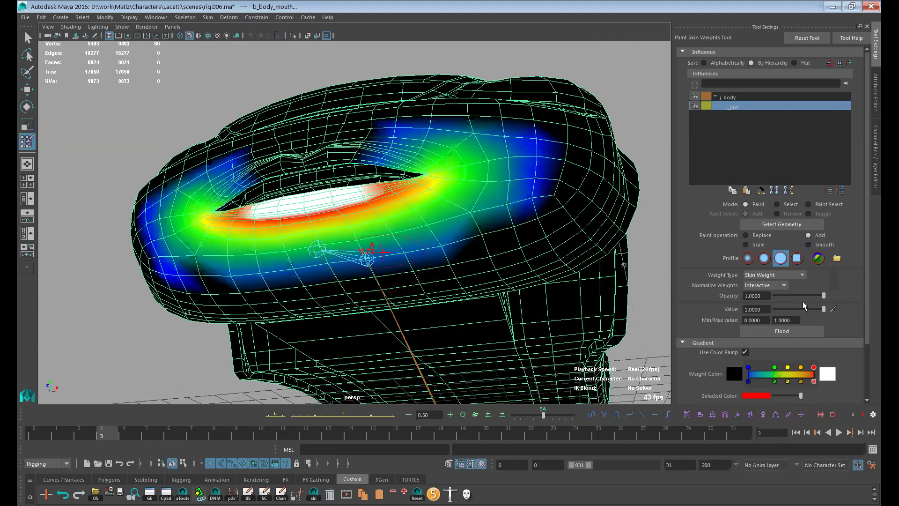
{"action": "left_click_drag", "start_coordinate": [407, 263], "coordinate": [317, 257], "text": "alt"}
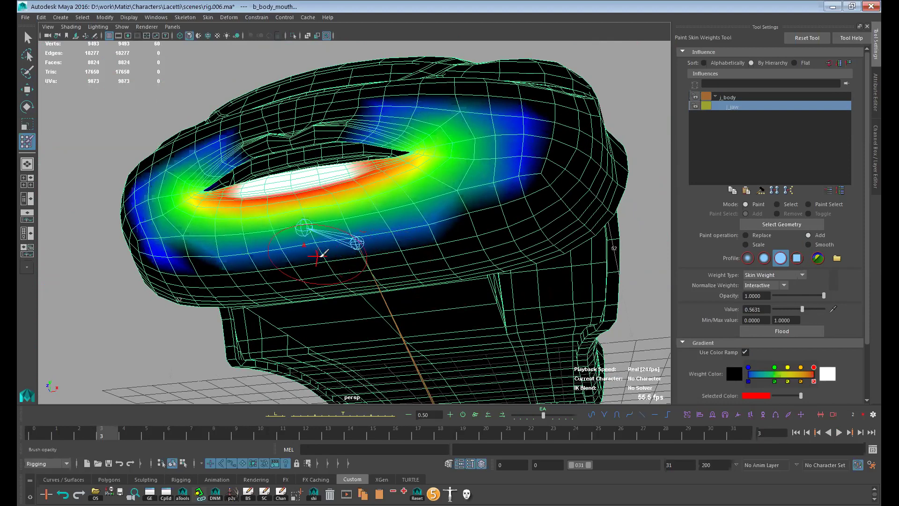
Step: Set the paint value to 0.5243 and switch from the vertex selection back to the whole body mesh
{"action": "left_click", "coordinate": [763, 343]}
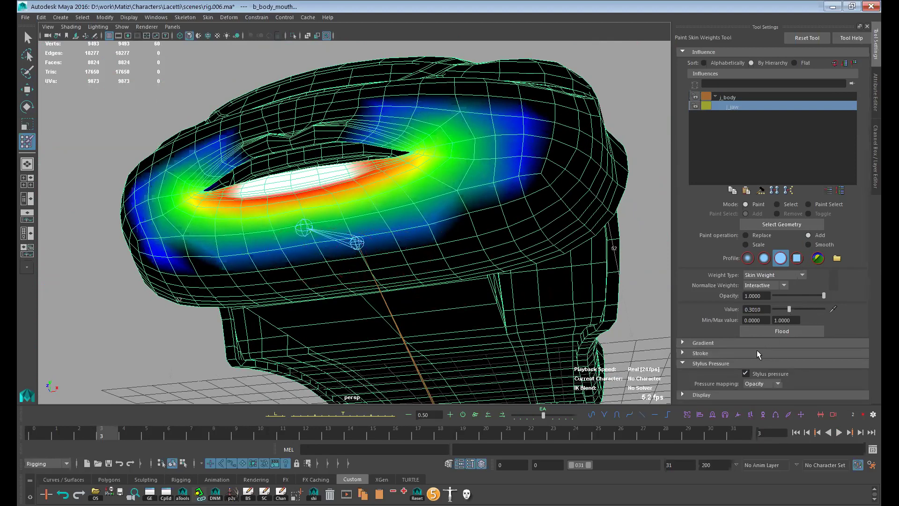
{"action": "left_click_drag", "start_coordinate": [790, 309], "coordinate": [794, 309]}
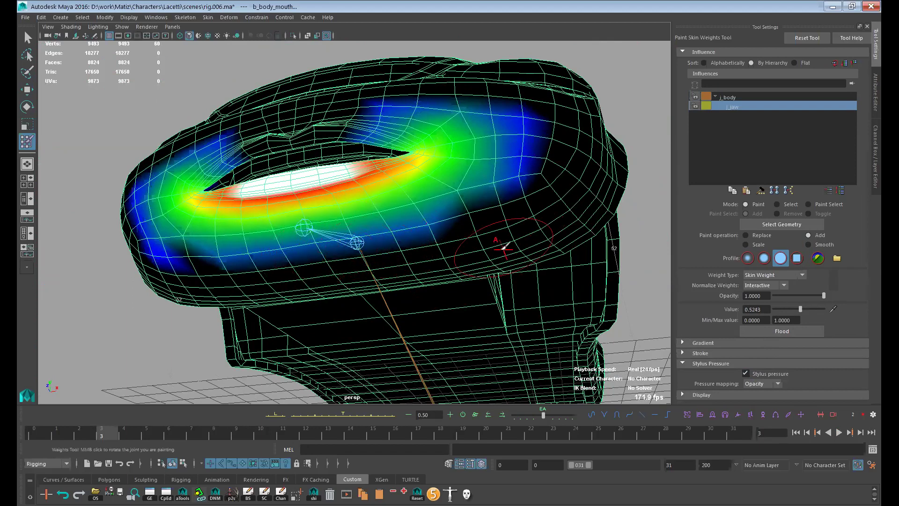
{"action": "key", "text": "q"}
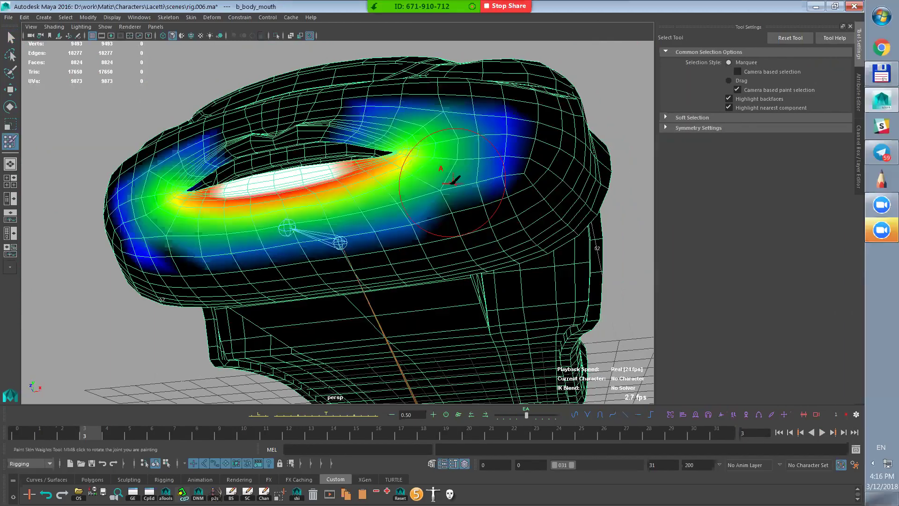
Step: Try painting j_jaw weight across the area below the lower lip and undo the strokes
{"action": "left_click_drag", "start_coordinate": [316, 255], "coordinate": [476, 197]}
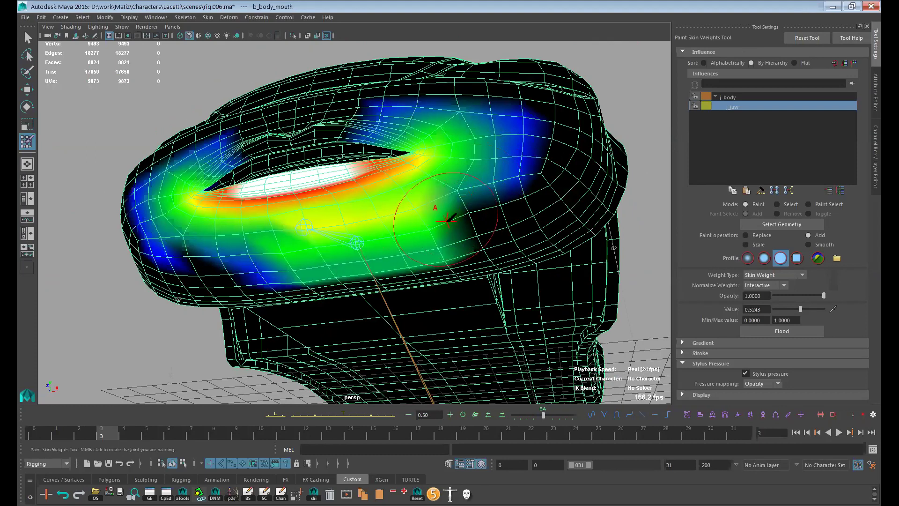
{"action": "left_click_drag", "start_coordinate": [432, 221], "coordinate": [436, 235], "text": "alt"}
{"action": "key", "text": "ctrl+z"}
{"action": "key", "text": "ctrl+z"}
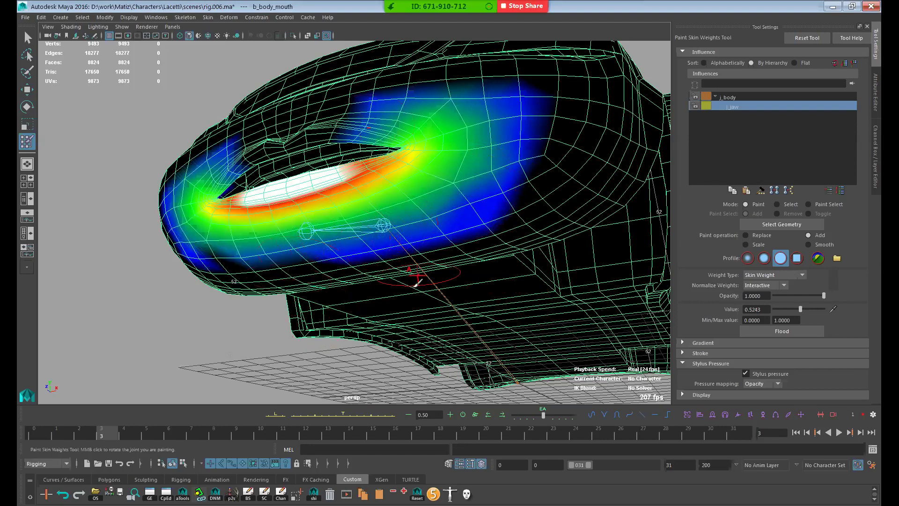
Step: Set the paint value to 0.7573 and paint j_jaw weight over the chin below the lip and out past the mouth corner
{"action": "left_click_drag", "start_coordinate": [801, 310], "coordinate": [812, 309]}
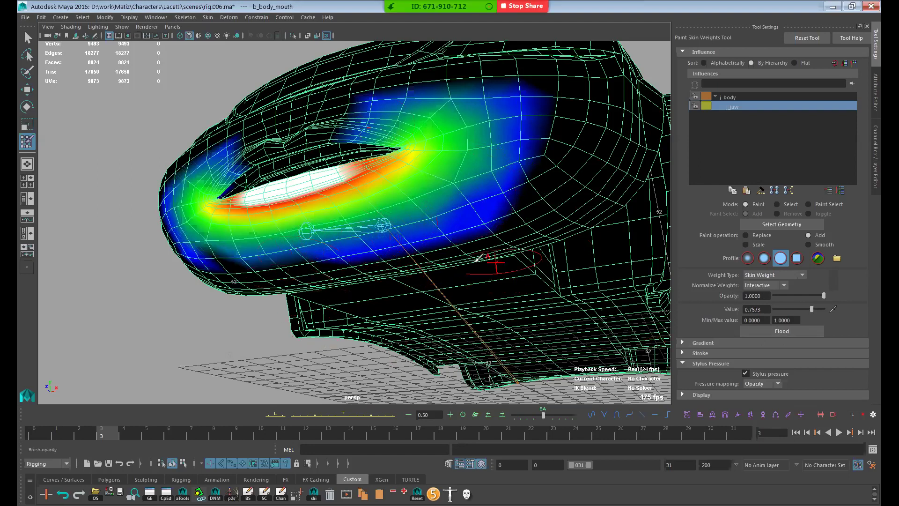
{"action": "mouse_move", "coordinate": [371, 232]}
{"action": "left_mouse_down"}
{"action": "mouse_move", "coordinate": [357, 237]}
{"action": "mouse_move", "coordinate": [478, 176]}
{"action": "mouse_move", "coordinate": [381, 225]}
{"action": "mouse_move", "coordinate": [293, 252]}
{"action": "mouse_move", "coordinate": [321, 225]}
{"action": "mouse_move", "coordinate": [261, 255]}
{"action": "mouse_move", "coordinate": [472, 185]}
{"action": "mouse_move", "coordinate": [412, 225]}
{"action": "mouse_move", "coordinate": [372, 291]}
{"action": "left_mouse_up"}
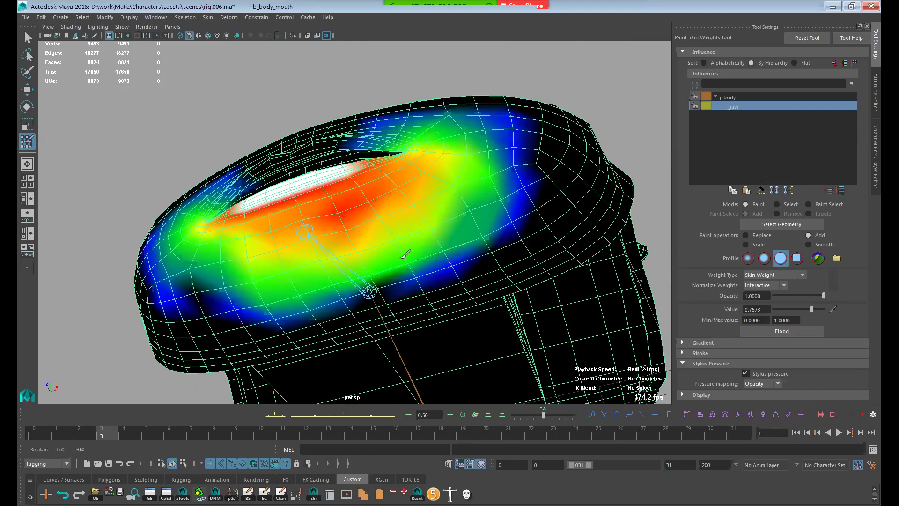
{"action": "mouse_move", "coordinate": [422, 241]}
{"action": "left_mouse_down", "text": "alt"}
{"action": "mouse_move", "coordinate": [548, 221]}
{"action": "mouse_move", "coordinate": [564, 243]}
{"action": "mouse_move", "coordinate": [574, 201]}
{"action": "mouse_move", "coordinate": [570, 210]}
{"action": "mouse_move", "coordinate": [297, 258]}
{"action": "mouse_move", "coordinate": [496, 258]}
{"action": "mouse_move", "coordinate": [473, 221]}
{"action": "mouse_move", "coordinate": [342, 231]}
{"action": "mouse_move", "coordinate": [305, 221]}
{"action": "mouse_move", "coordinate": [367, 206]}
{"action": "mouse_move", "coordinate": [281, 181]}
{"action": "left_mouse_up", "text": "alt"}
{"action": "mouse_move", "coordinate": [440, 197]}
{"action": "left_mouse_down", "text": "alt"}
{"action": "mouse_move", "coordinate": [458, 192]}
{"action": "mouse_move", "coordinate": [357, 191]}
{"action": "mouse_move", "coordinate": [465, 168]}
{"action": "mouse_move", "coordinate": [526, 132]}
{"action": "left_mouse_up", "text": "alt"}
{"action": "mouse_move", "coordinate": [335, 198]}
{"action": "left_mouse_down"}
{"action": "mouse_move", "coordinate": [291, 170]}
{"action": "mouse_move", "coordinate": [522, 175]}
{"action": "mouse_move", "coordinate": [559, 161]}
{"action": "mouse_move", "coordinate": [532, 206]}
{"action": "mouse_move", "coordinate": [542, 147]}
{"action": "mouse_move", "coordinate": [538, 177]}
{"action": "left_mouse_up"}
{"action": "mouse_move", "coordinate": [561, 149]}
{"action": "left_mouse_down"}
{"action": "mouse_move", "coordinate": [546, 176]}
{"action": "mouse_move", "coordinate": [531, 162]}
{"action": "left_mouse_up"}
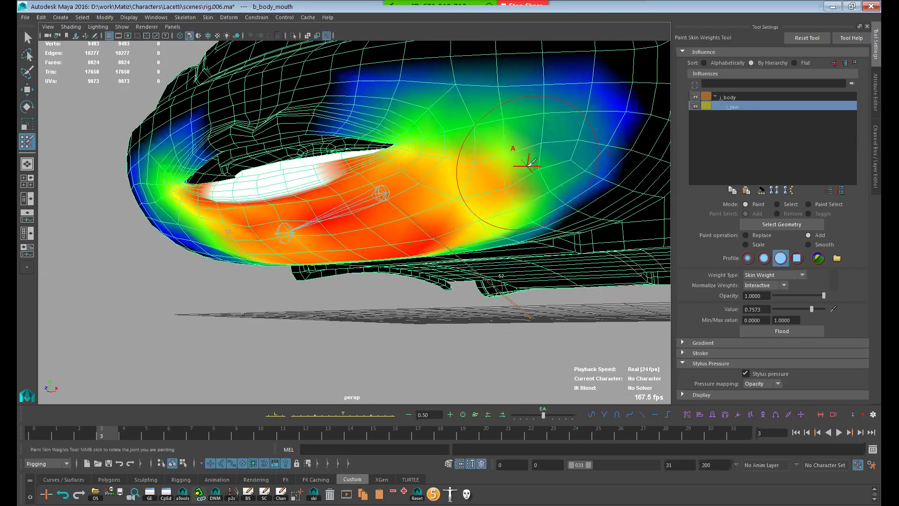
Step: Scrub to frame 8 and examine the painted j_jaw weights on the opened jaw from below and in front
{"action": "left_click_drag", "start_coordinate": [120, 434], "coordinate": [218, 422]}
{"action": "mouse_move", "coordinate": [450, 307]}
{"action": "left_mouse_down", "text": "alt"}
{"action": "mouse_move", "coordinate": [432, 257]}
{"action": "mouse_move", "coordinate": [375, 291]}
{"action": "mouse_move", "coordinate": [378, 307]}
{"action": "mouse_move", "coordinate": [328, 272]}
{"action": "left_mouse_up", "text": "alt"}
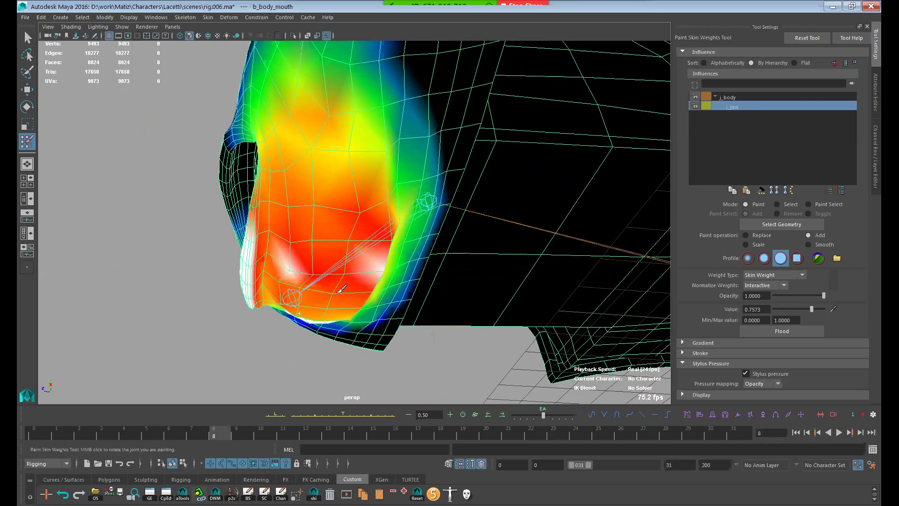
{"action": "left_click_drag", "start_coordinate": [344, 257], "coordinate": [427, 253], "text": "alt"}
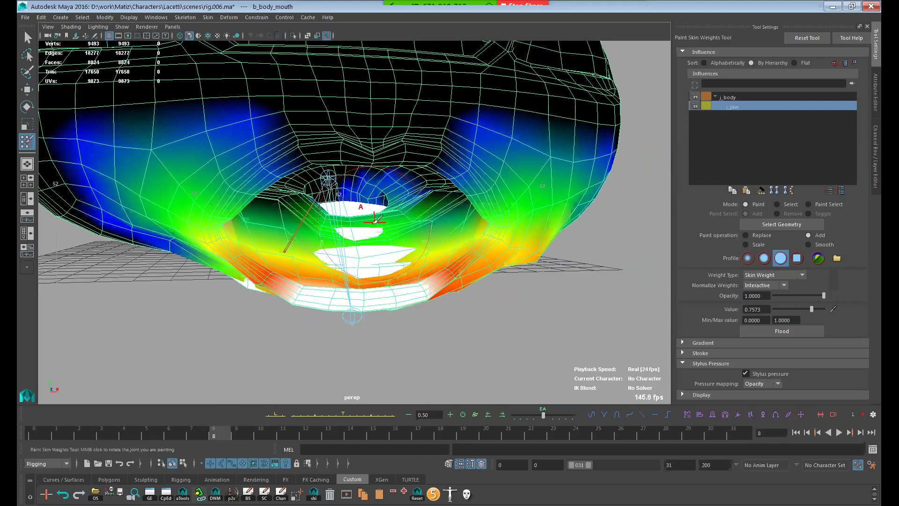
Step: Paint j_jaw weight over the underside of the chin and the area below the lower lip
{"action": "left_click_drag", "start_coordinate": [366, 234], "coordinate": [431, 212], "text": "alt"}
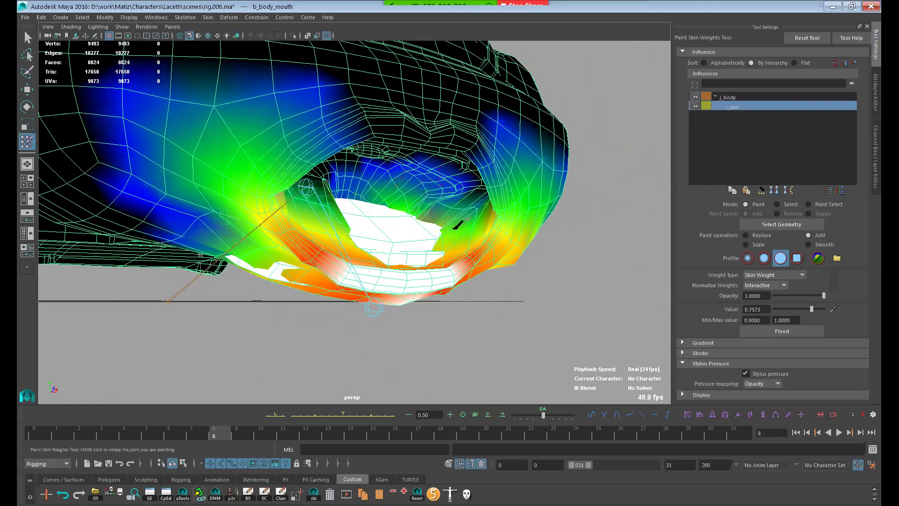
{"action": "left_click_drag", "start_coordinate": [459, 230], "coordinate": [444, 204], "text": "alt"}
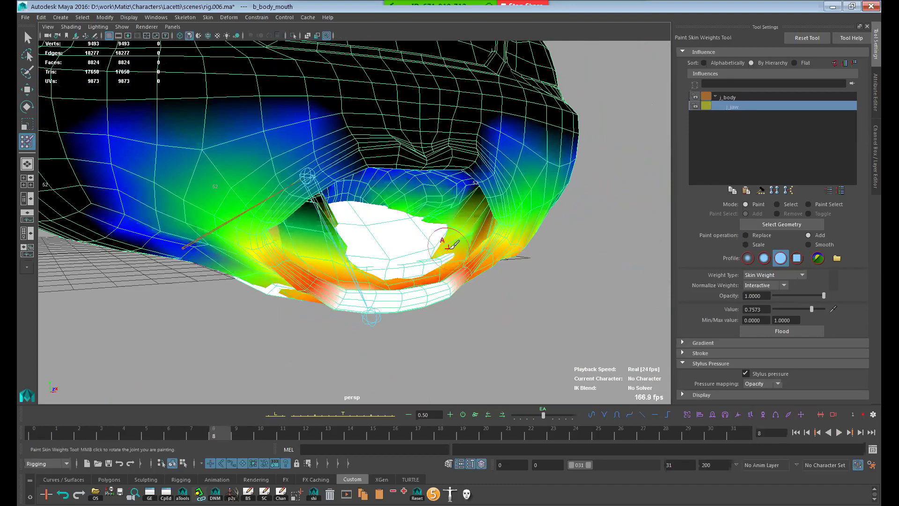
{"action": "mouse_move", "coordinate": [415, 210]}
{"action": "left_mouse_down", "text": "alt"}
{"action": "mouse_move", "coordinate": [401, 231]}
{"action": "mouse_move", "coordinate": [395, 227]}
{"action": "mouse_move", "coordinate": [426, 225]}
{"action": "mouse_move", "coordinate": [421, 191]}
{"action": "mouse_move", "coordinate": [446, 241]}
{"action": "mouse_move", "coordinate": [443, 207]}
{"action": "left_mouse_up", "text": "alt"}
{"action": "mouse_move", "coordinate": [387, 219]}
{"action": "left_mouse_down", "text": "alt"}
{"action": "mouse_move", "coordinate": [297, 234]}
{"action": "mouse_move", "coordinate": [291, 194]}
{"action": "mouse_move", "coordinate": [336, 251]}
{"action": "mouse_move", "coordinate": [272, 236]}
{"action": "left_mouse_up", "text": "alt"}
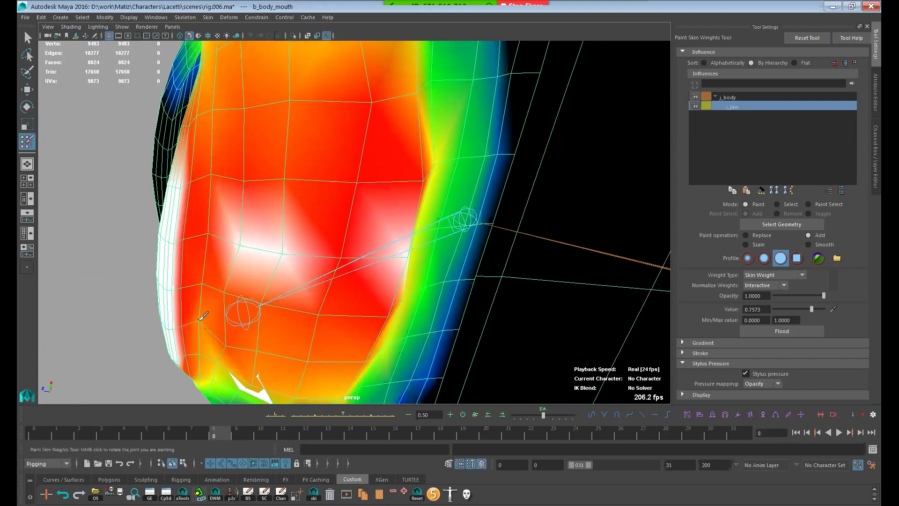
{"action": "left_click_drag", "start_coordinate": [203, 317], "coordinate": [205, 242]}
{"action": "mouse_move", "coordinate": [201, 300]}
{"action": "left_mouse_down"}
{"action": "mouse_move", "coordinate": [215, 161]}
{"action": "mouse_move", "coordinate": [208, 337]}
{"action": "left_mouse_up"}
{"action": "scroll", "coordinate": [236, 266], "scroll_direction": "down", "scroll_amount": 3}
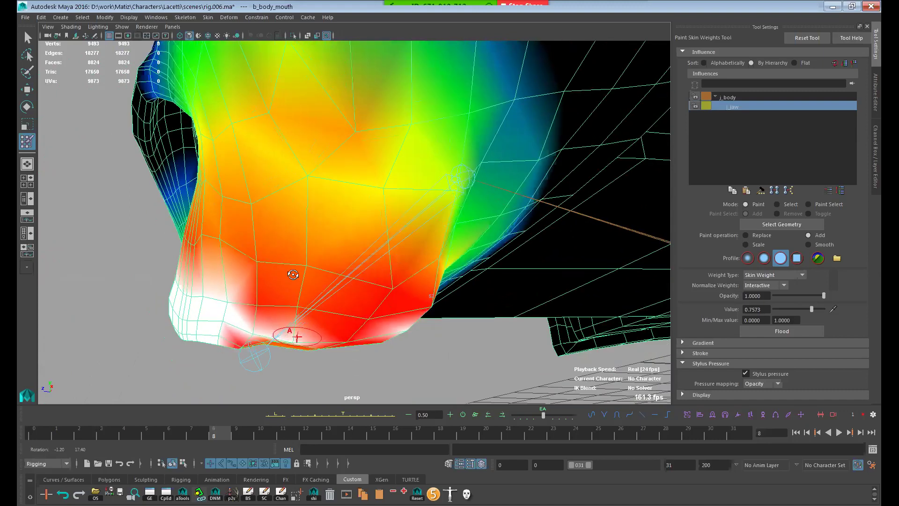
{"action": "scroll", "coordinate": [253, 290], "scroll_direction": "up", "scroll_amount": 3}
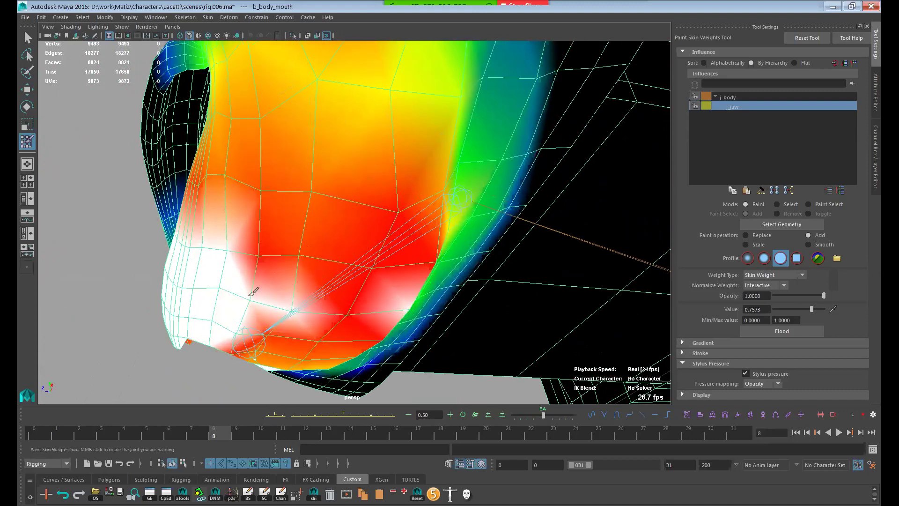
{"action": "left_click_drag", "start_coordinate": [253, 293], "coordinate": [281, 206]}
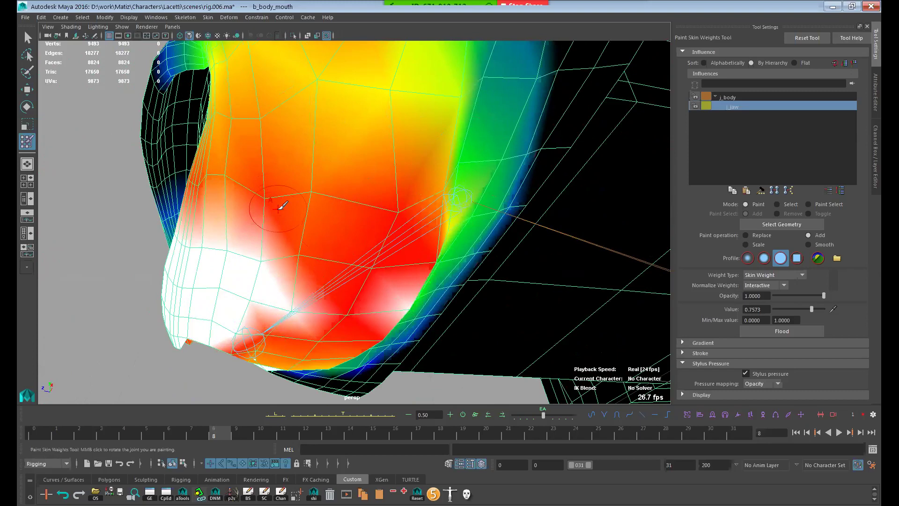
{"action": "mouse_move", "coordinate": [289, 308]}
{"action": "left_mouse_down"}
{"action": "mouse_move", "coordinate": [323, 220]}
{"action": "mouse_move", "coordinate": [262, 356]}
{"action": "mouse_move", "coordinate": [336, 275]}
{"action": "mouse_move", "coordinate": [240, 257]}
{"action": "left_mouse_up"}
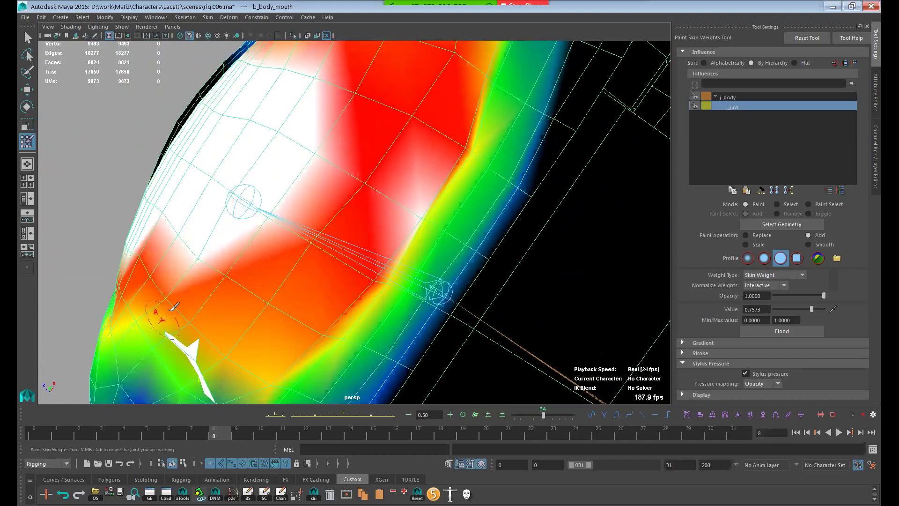
Step: Return to frame 0 and mirror the skin weights to the other side of the body mesh
{"action": "mouse_move", "coordinate": [327, 243]}
{"action": "left_mouse_down", "text": "alt"}
{"action": "mouse_move", "coordinate": [351, 209]}
{"action": "mouse_move", "coordinate": [336, 245]}
{"action": "mouse_move", "coordinate": [344, 263]}
{"action": "mouse_move", "coordinate": [488, 280]}
{"action": "mouse_move", "coordinate": [466, 286]}
{"action": "left_mouse_up", "text": "alt"}
{"action": "left_click_drag", "start_coordinate": [474, 247], "coordinate": [502, 200], "text": "alt"}
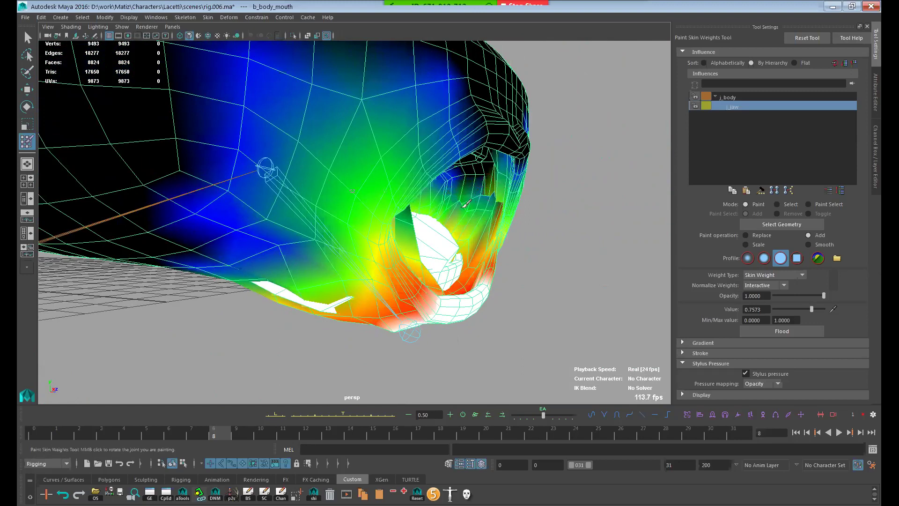
{"action": "scroll", "coordinate": [466, 202], "scroll_direction": "up", "scroll_amount": 3}
{"action": "left_click_drag", "start_coordinate": [470, 196], "coordinate": [398, 197], "text": "alt"}
{"action": "left_click", "coordinate": [34, 436]}
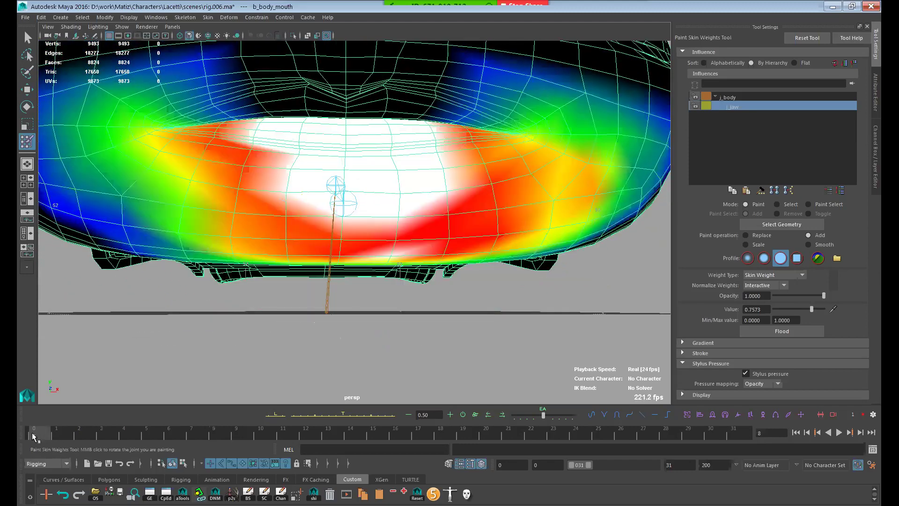
{"action": "left_click", "coordinate": [208, 18]}
{"action": "left_click", "coordinate": [241, 96]}
Step: Play back the jaw animation and examine the mirrored weights around the mouth
{"action": "key", "text": "alt+v"}
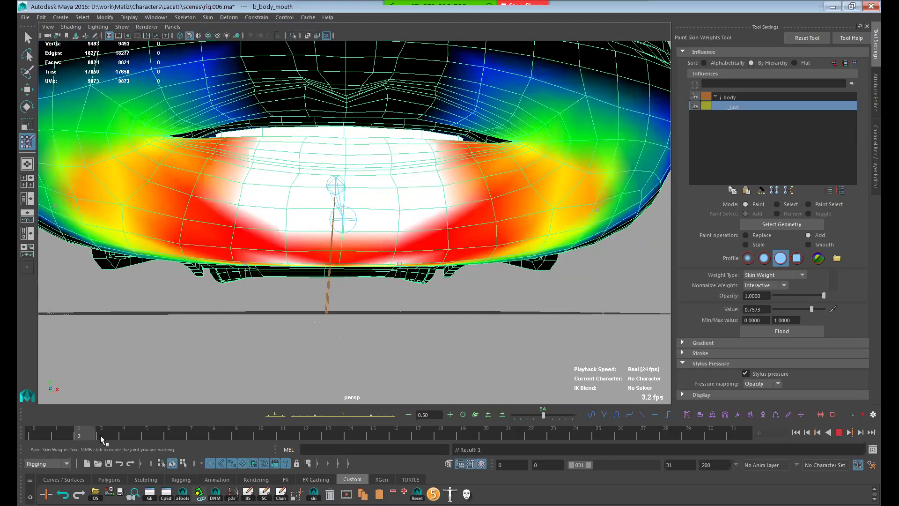
{"action": "left_click_drag", "start_coordinate": [510, 298], "coordinate": [421, 291], "text": "alt"}
{"action": "key", "text": "alt+v"}
{"action": "mouse_move", "coordinate": [422, 291]}
{"action": "right_mouse_down", "text": "alt"}
{"action": "mouse_move", "coordinate": [458, 279]}
{"action": "mouse_move", "coordinate": [638, 304]}
{"action": "right_mouse_up", "text": "alt"}
Step: Enlarge the brush and add j_jaw weight farther out across the cheek beside the mouth at frame 11
{"action": "mouse_move", "coordinate": [512, 301]}
{"action": "left_mouse_down", "text": "alt"}
{"action": "mouse_move", "coordinate": [527, 257]}
{"action": "mouse_move", "coordinate": [468, 276]}
{"action": "mouse_move", "coordinate": [411, 334]}
{"action": "mouse_move", "coordinate": [434, 266]}
{"action": "left_mouse_up", "text": "alt"}
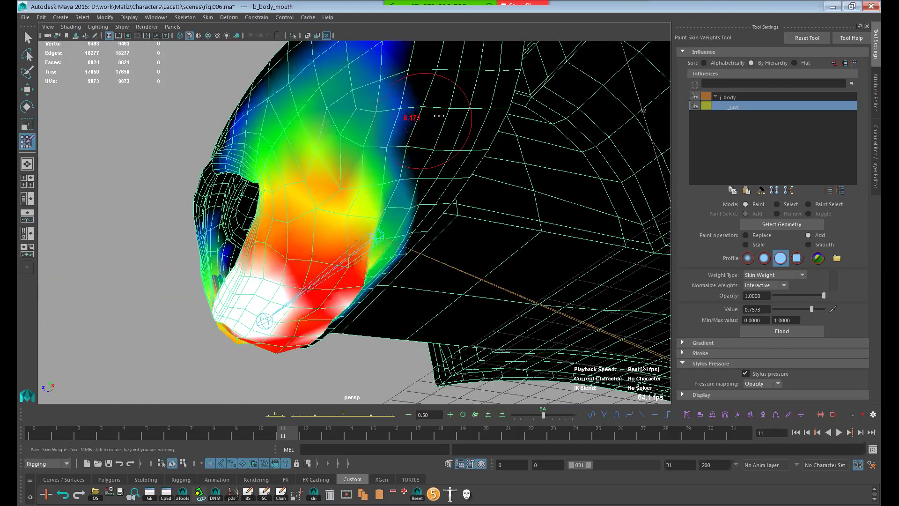
{"action": "left_click_drag", "start_coordinate": [411, 182], "coordinate": [387, 149], "text": "alt"}
{"action": "left_click_drag", "start_coordinate": [337, 209], "coordinate": [411, 171], "text": "alt"}
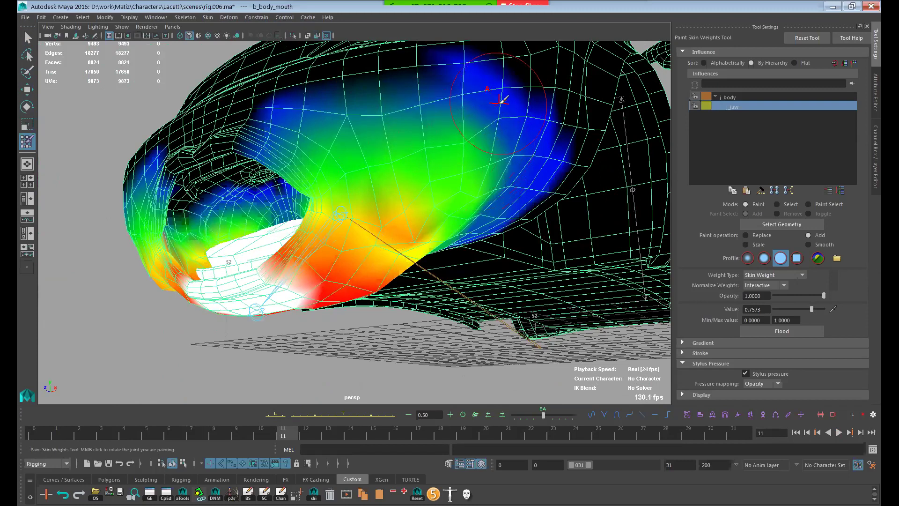
{"action": "left_click_drag", "start_coordinate": [458, 125], "coordinate": [445, 132], "text": "alt"}
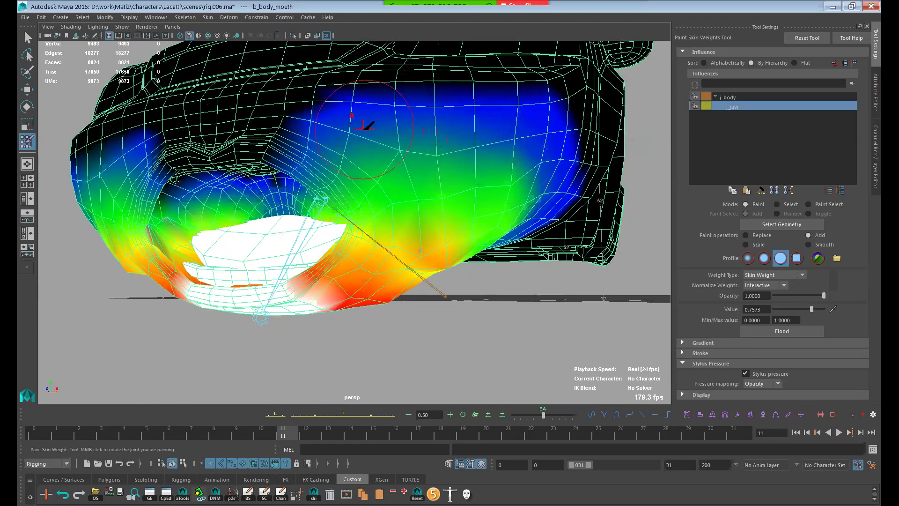
Step: Switch the paint operation to Smooth, disable stylus pressure and smooth the j_jaw weights across the cheek
{"action": "left_click", "coordinate": [816, 244]}
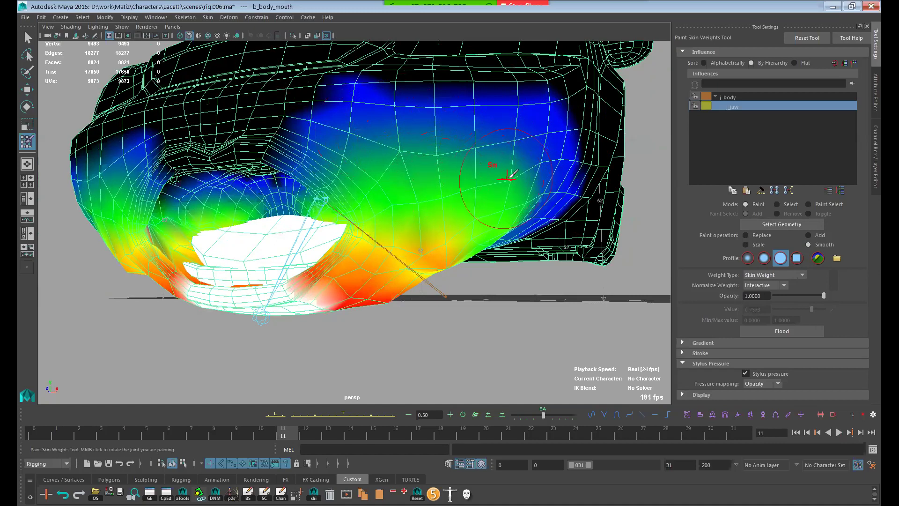
{"action": "left_click_drag", "start_coordinate": [512, 174], "coordinate": [454, 208]}
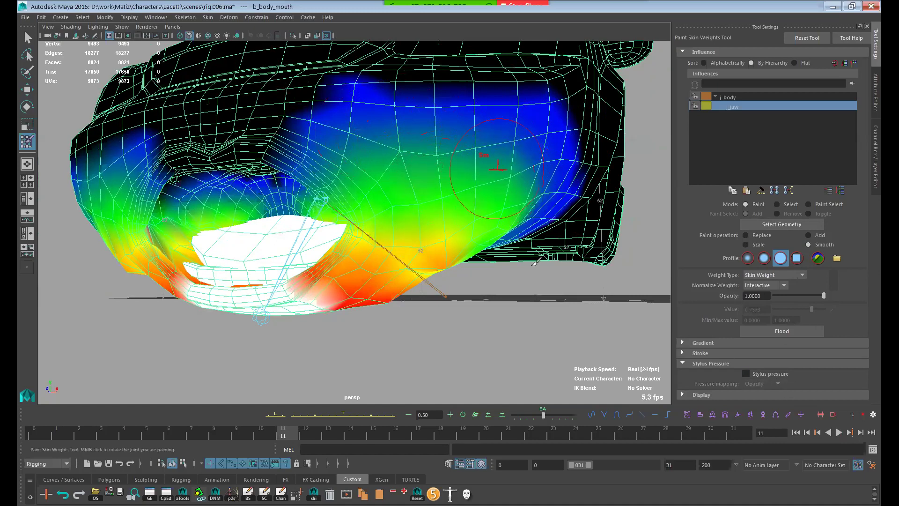
{"action": "left_click_drag", "start_coordinate": [498, 167], "coordinate": [464, 190], "text": "alt"}
{"action": "mouse_move", "coordinate": [392, 153]}
{"action": "left_mouse_down"}
{"action": "mouse_move", "coordinate": [469, 101]}
{"action": "mouse_move", "coordinate": [446, 165]}
{"action": "left_mouse_up"}
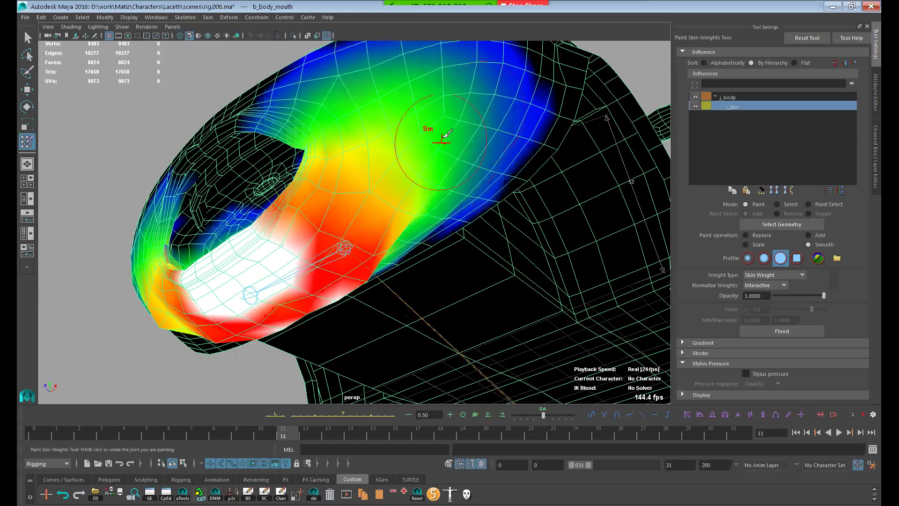
{"action": "mouse_move", "coordinate": [375, 115]}
{"action": "left_mouse_down", "text": "alt"}
{"action": "mouse_move", "coordinate": [442, 118]}
{"action": "mouse_move", "coordinate": [415, 130]}
{"action": "left_mouse_up", "text": "alt"}
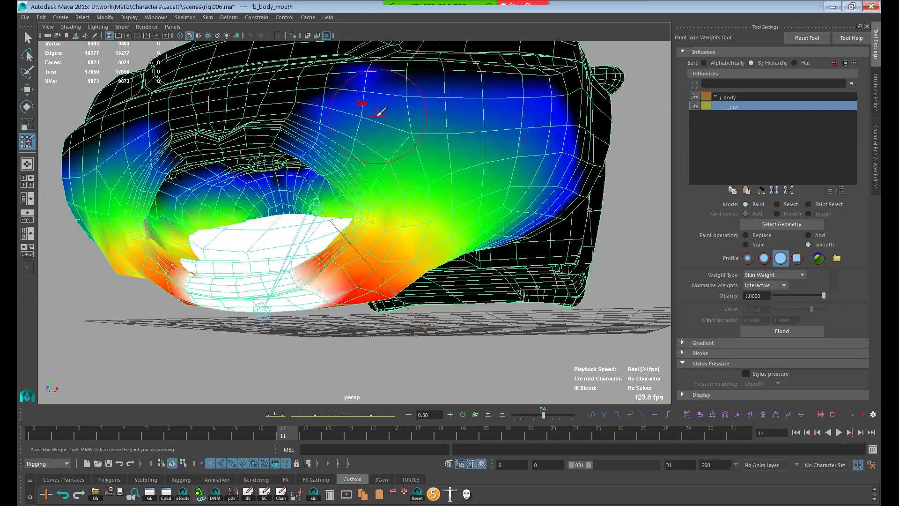
Step: Smooth the j_jaw weights along the rear edge of the chin's underside
{"action": "mouse_move", "coordinate": [428, 147]}
{"action": "left_mouse_down", "text": "alt"}
{"action": "mouse_move", "coordinate": [427, 137]}
{"action": "mouse_move", "coordinate": [403, 168]}
{"action": "left_mouse_up", "text": "alt"}
{"action": "mouse_move", "coordinate": [377, 206]}
{"action": "left_mouse_down", "text": "alt"}
{"action": "mouse_move", "coordinate": [401, 185]}
{"action": "mouse_move", "coordinate": [378, 156]}
{"action": "mouse_move", "coordinate": [361, 156]}
{"action": "left_mouse_up", "text": "alt"}
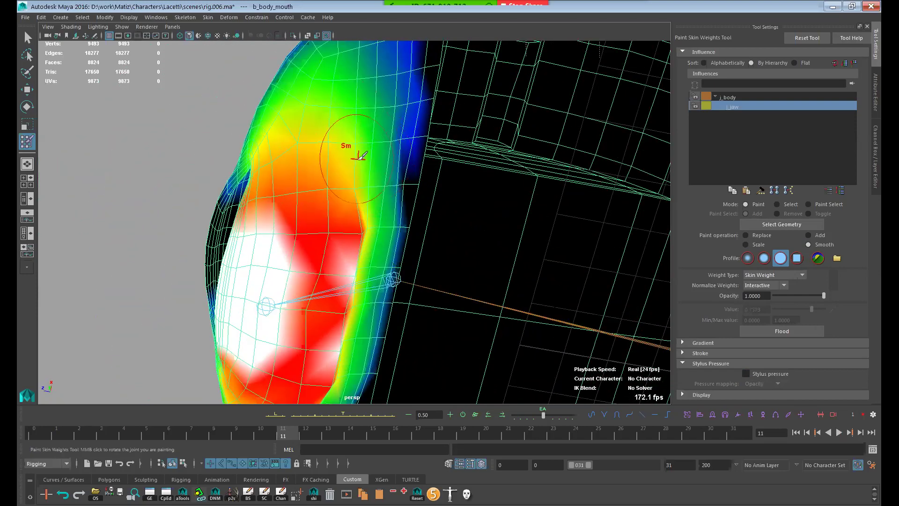
{"action": "mouse_move", "coordinate": [376, 94]}
{"action": "left_mouse_down"}
{"action": "mouse_move", "coordinate": [372, 174]}
{"action": "mouse_move", "coordinate": [362, 173]}
{"action": "mouse_move", "coordinate": [331, 261]}
{"action": "mouse_move", "coordinate": [331, 205]}
{"action": "mouse_move", "coordinate": [358, 232]}
{"action": "left_mouse_up"}
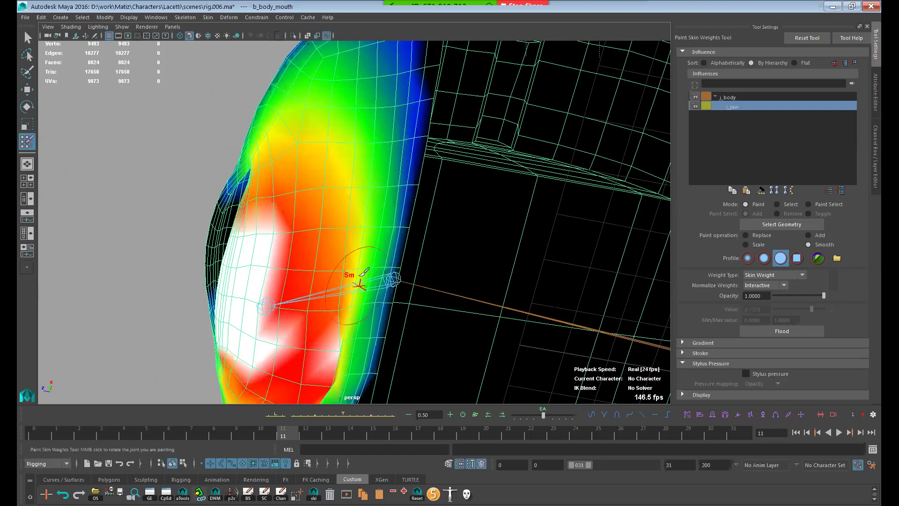
Step: Smooth the j_jaw weights along the inner lower lip and into the mouth corner
{"action": "mouse_move", "coordinate": [361, 270]}
{"action": "left_mouse_down", "text": "alt"}
{"action": "mouse_move", "coordinate": [331, 225]}
{"action": "mouse_move", "coordinate": [311, 217]}
{"action": "mouse_move", "coordinate": [253, 289]}
{"action": "left_mouse_up", "text": "alt"}
{"action": "left_click_drag", "start_coordinate": [291, 254], "coordinate": [462, 315], "text": "alt"}
{"action": "scroll", "coordinate": [462, 315], "scroll_direction": "up", "scroll_amount": 5}
{"action": "mouse_move", "coordinate": [337, 215]}
{"action": "left_mouse_down"}
{"action": "mouse_move", "coordinate": [314, 226]}
{"action": "mouse_move", "coordinate": [312, 204]}
{"action": "mouse_move", "coordinate": [324, 207]}
{"action": "mouse_move", "coordinate": [308, 211]}
{"action": "mouse_move", "coordinate": [303, 152]}
{"action": "left_mouse_up"}
{"action": "mouse_move", "coordinate": [324, 189]}
{"action": "left_mouse_down", "text": "alt"}
{"action": "mouse_move", "coordinate": [337, 231]}
{"action": "mouse_move", "coordinate": [362, 259]}
{"action": "mouse_move", "coordinate": [372, 255]}
{"action": "mouse_move", "coordinate": [314, 117]}
{"action": "mouse_move", "coordinate": [369, 162]}
{"action": "left_mouse_up", "text": "alt"}
{"action": "scroll", "coordinate": [342, 230], "scroll_direction": "up", "scroll_amount": 2}
{"action": "scroll", "coordinate": [370, 227], "scroll_direction": "up", "scroll_amount": 2}
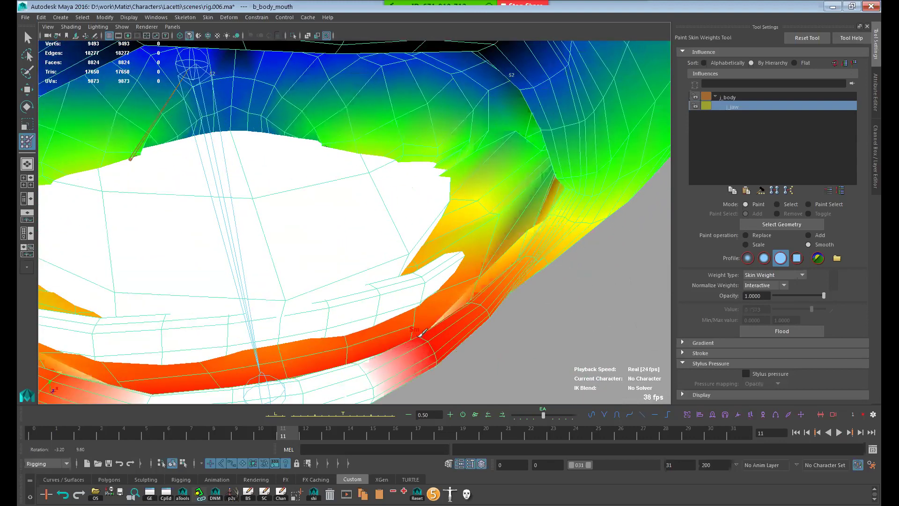
{"action": "scroll", "coordinate": [466, 316], "scroll_direction": "up", "scroll_amount": 6}
{"action": "left_click_drag", "start_coordinate": [508, 348], "coordinate": [505, 349]}
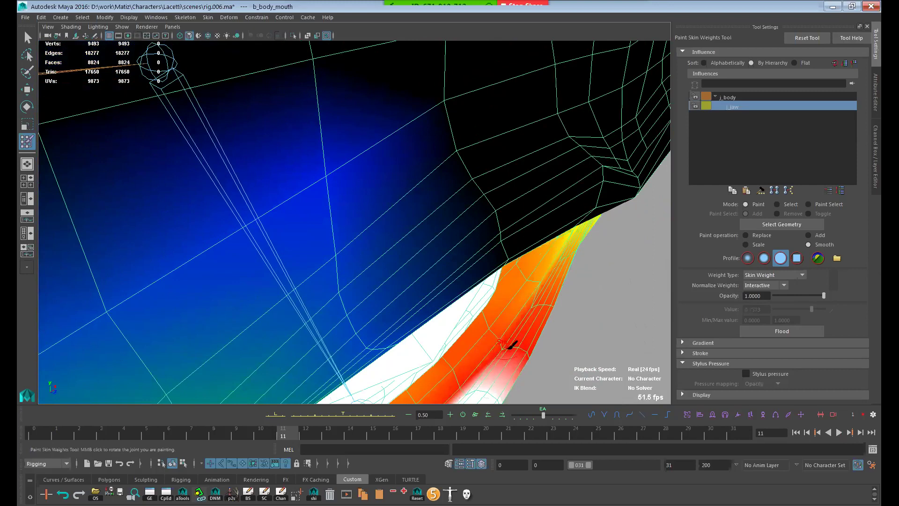
{"action": "mouse_move", "coordinate": [539, 305]}
{"action": "middle_mouse_down"}
{"action": "mouse_move", "coordinate": [561, 305]}
{"action": "mouse_move", "coordinate": [537, 290]}
{"action": "middle_mouse_up"}
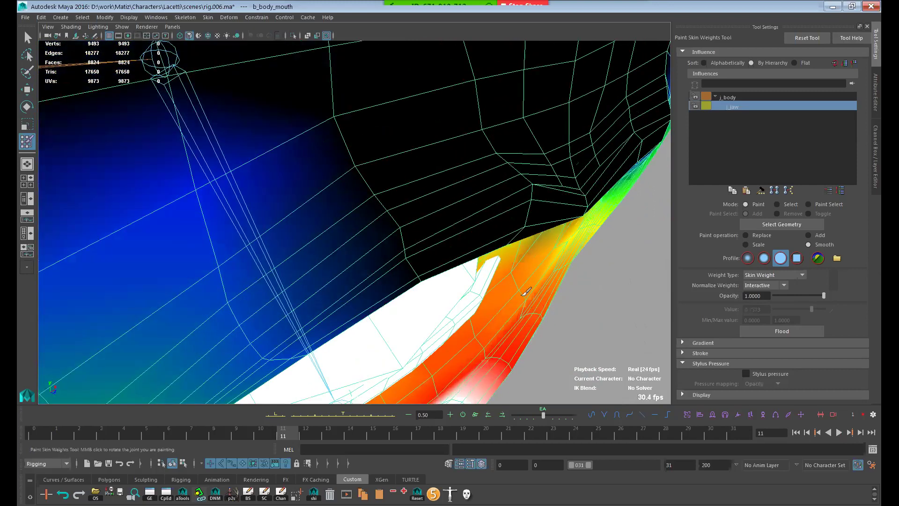
{"action": "left_click_drag", "start_coordinate": [526, 293], "coordinate": [534, 293]}
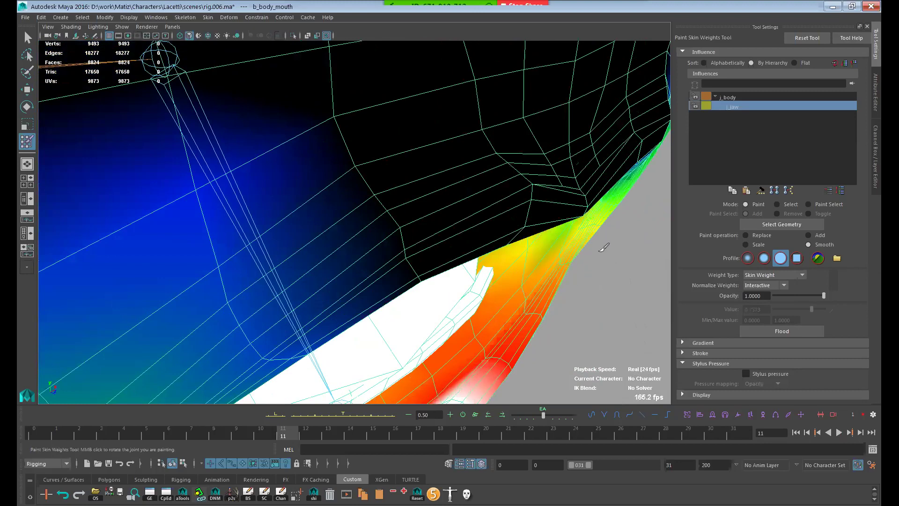
Step: Isolate the body mesh so the teeth and tongue are hidden, and resume painting its skin weights
{"action": "right_click_drag", "start_coordinate": [604, 247], "coordinate": [583, 237], "text": "alt"}
{"action": "left_click_drag", "start_coordinate": [583, 237], "coordinate": [522, 154], "text": "alt"}
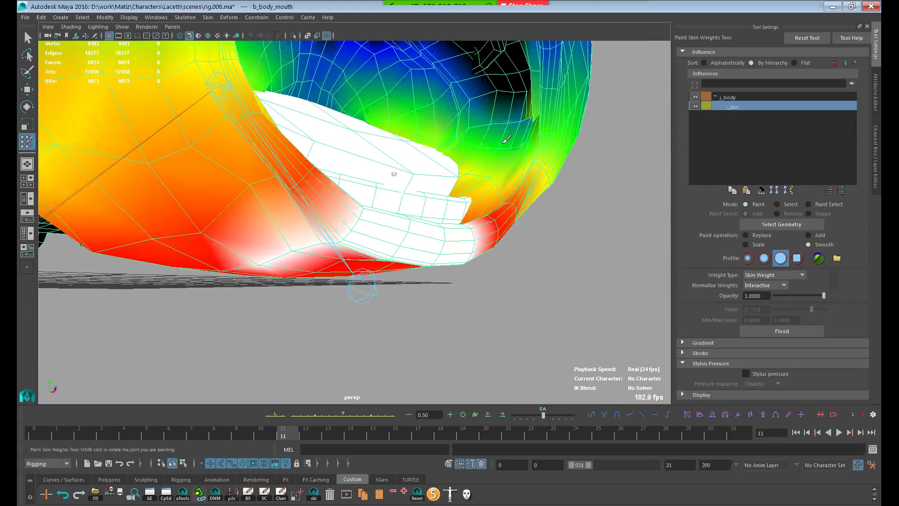
{"action": "left_click_drag", "start_coordinate": [509, 161], "coordinate": [473, 117], "text": "alt"}
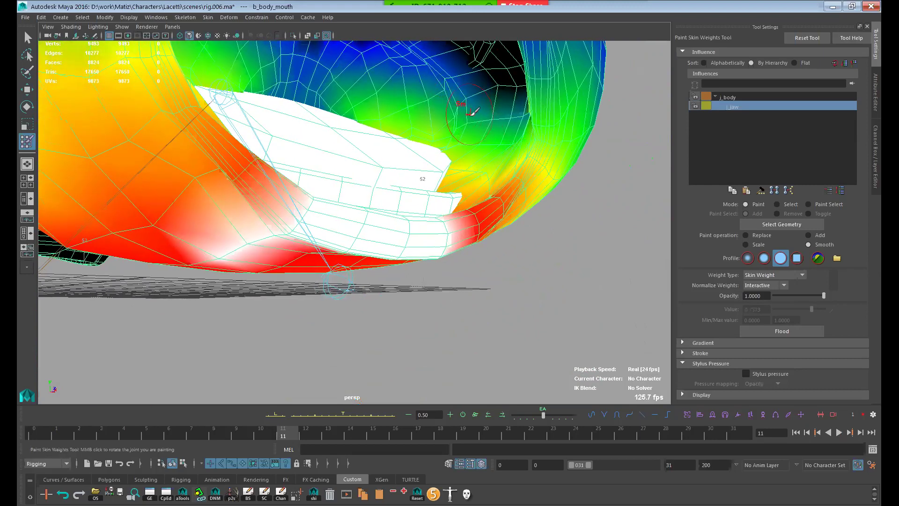
{"action": "left_click_drag", "start_coordinate": [430, 89], "coordinate": [392, 161], "text": "alt"}
{"action": "key", "text": "q"}
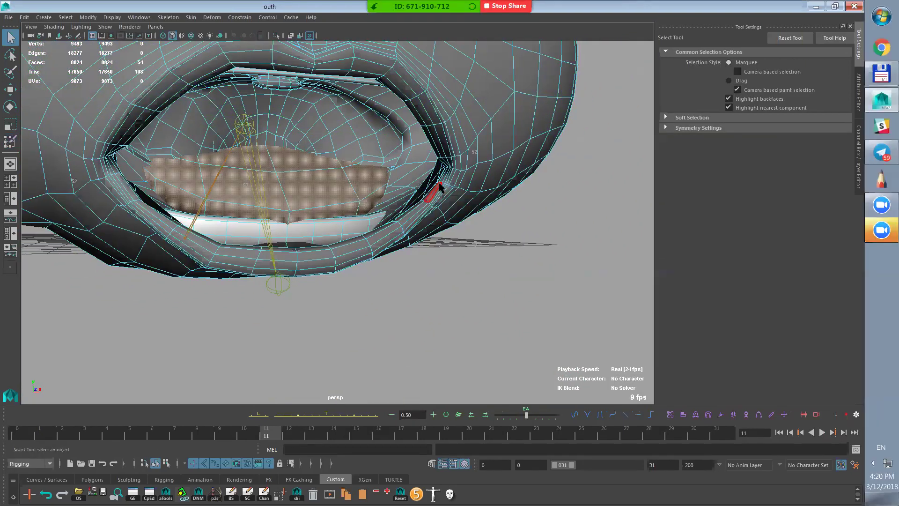
{"action": "left_click", "coordinate": [293, 35]}
{"action": "left_click_drag", "start_coordinate": [467, 187], "coordinate": [429, 218], "text": "alt"}
{"action": "right_click_drag", "start_coordinate": [430, 218], "coordinate": [471, 198]}
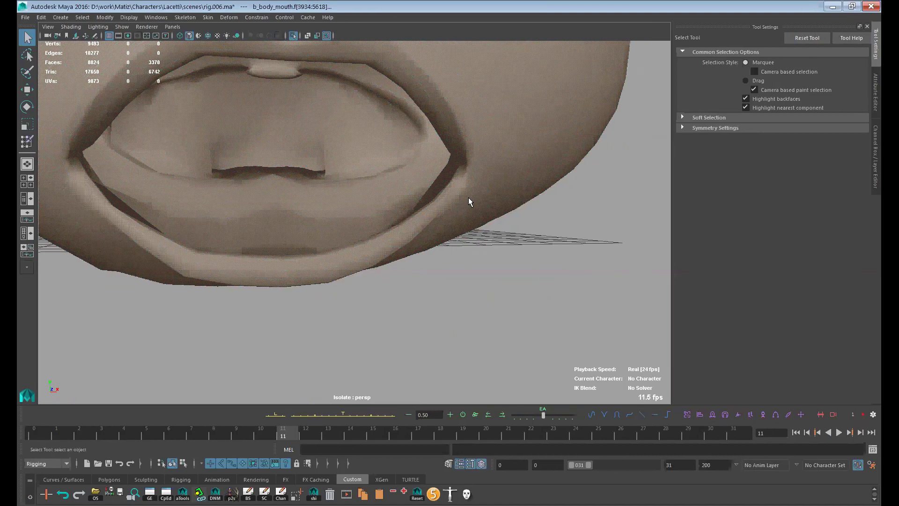
{"action": "key", "text": "y"}
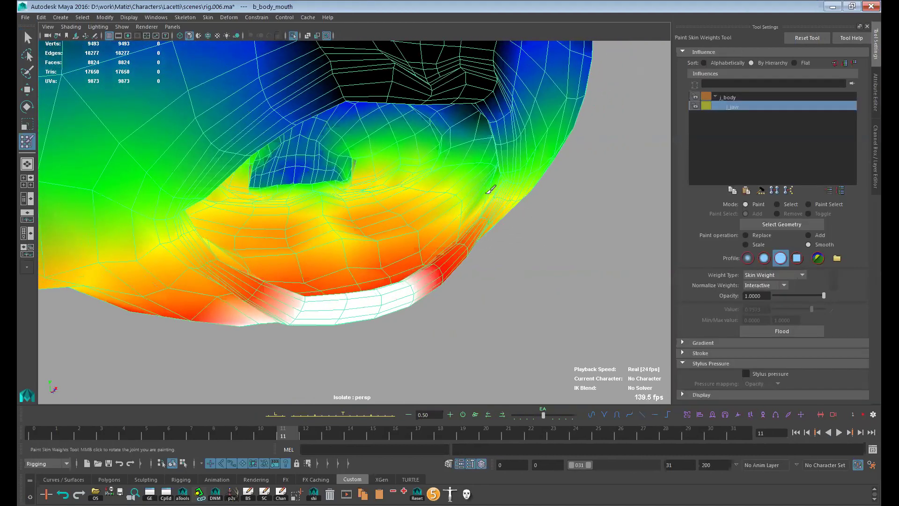
Step: Smooth the j_jaw weights inside the mouth corner and over the cheek and chin of the isolated mesh
{"action": "left_click_drag", "start_coordinate": [488, 191], "coordinate": [506, 183], "text": "alt"}
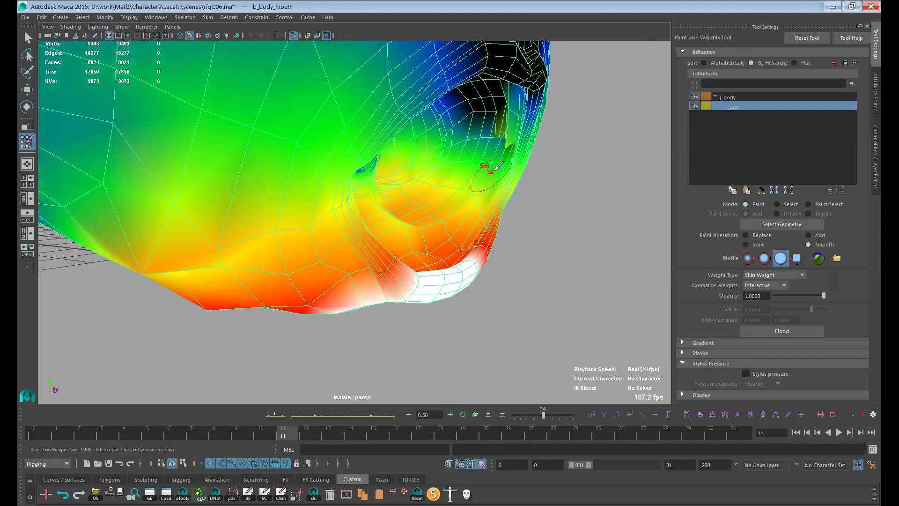
{"action": "left_click_drag", "start_coordinate": [510, 150], "coordinate": [494, 134], "text": "alt"}
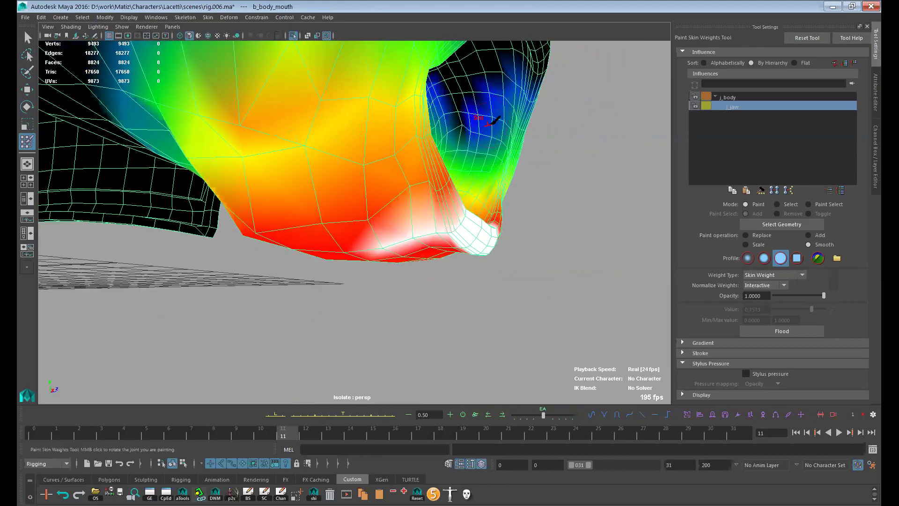
{"action": "left_click_drag", "start_coordinate": [483, 94], "coordinate": [301, 151], "text": "alt"}
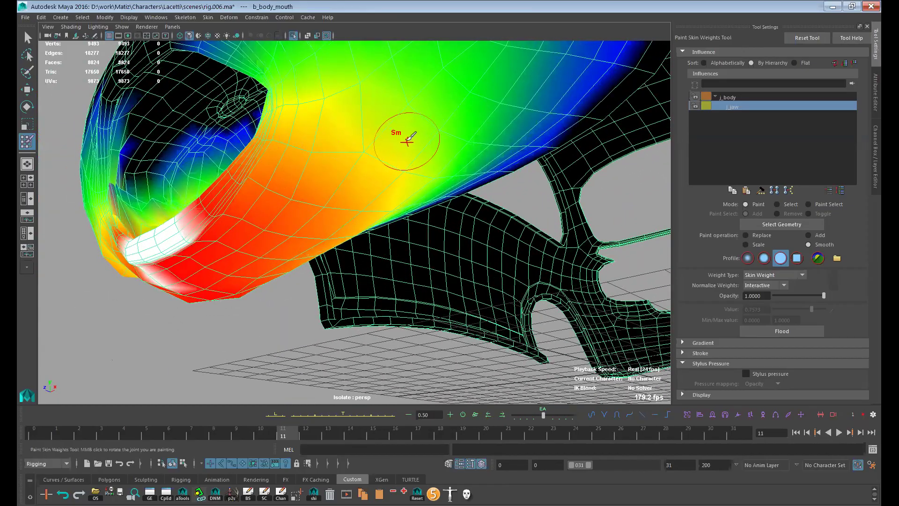
{"action": "left_click_drag", "start_coordinate": [508, 165], "coordinate": [350, 191], "text": "alt"}
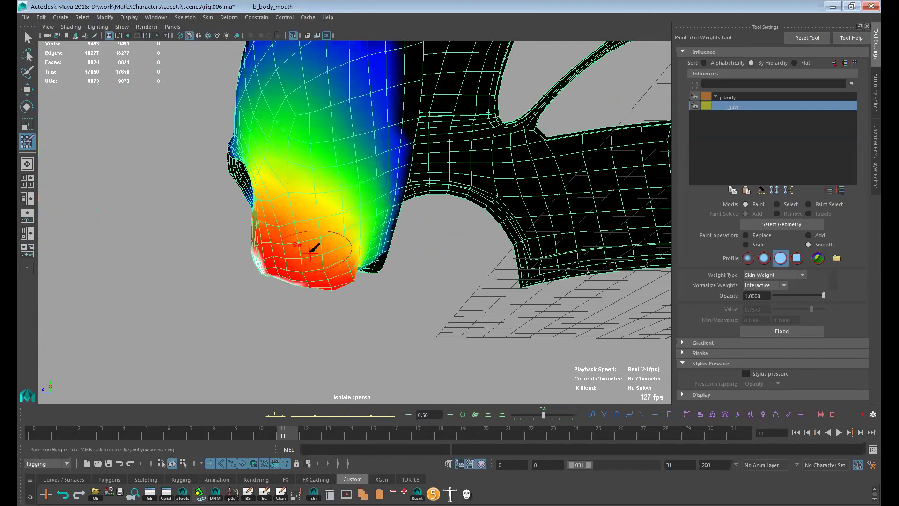
Step: Go back to frame 0 and mirror the smoothed skin weights across the body
{"action": "mouse_move", "coordinate": [328, 249]}
{"action": "left_mouse_down", "text": "alt"}
{"action": "mouse_move", "coordinate": [321, 263]}
{"action": "mouse_move", "coordinate": [355, 228]}
{"action": "mouse_move", "coordinate": [337, 203]}
{"action": "mouse_move", "coordinate": [372, 200]}
{"action": "mouse_move", "coordinate": [216, 52]}
{"action": "left_mouse_up", "text": "alt"}
{"action": "key", "text": "alt+shift+v"}
{"action": "left_click", "coordinate": [207, 17]}
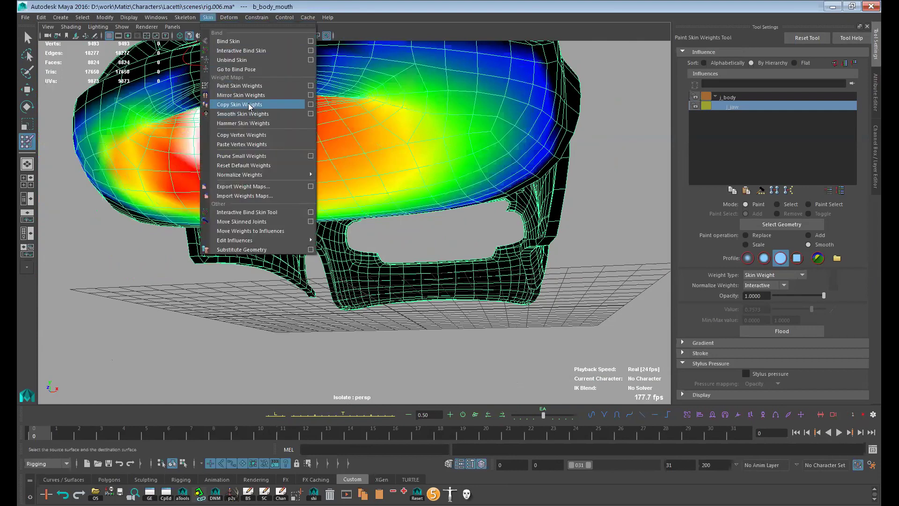
{"action": "left_click", "coordinate": [258, 95]}
Step: Play back the jaw opening, leave weight painting and examine the deselected mouth from the front
{"action": "left_click_drag", "start_coordinate": [402, 226], "coordinate": [336, 243], "text": "alt"}
{"action": "key", "text": "alt+v"}
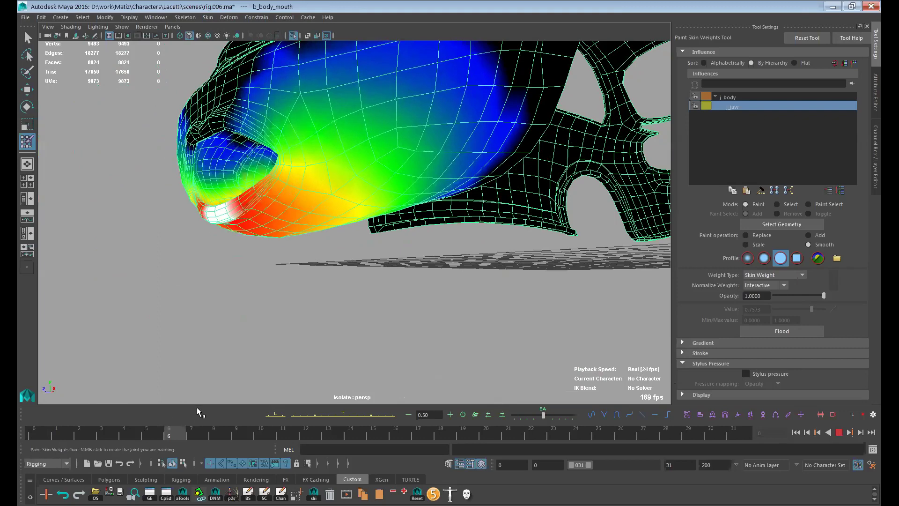
{"action": "key", "text": "alt+v"}
{"action": "left_click_drag", "start_coordinate": [244, 328], "coordinate": [354, 315], "text": "alt"}
{"action": "right_click_drag", "start_coordinate": [354, 315], "coordinate": [275, 298], "text": "alt"}
{"action": "mouse_move", "coordinate": [275, 298]}
{"action": "left_mouse_down", "text": "alt"}
{"action": "mouse_move", "coordinate": [308, 307]}
{"action": "mouse_move", "coordinate": [344, 295]}
{"action": "mouse_move", "coordinate": [334, 324]}
{"action": "left_mouse_up", "text": "alt"}
{"action": "key", "text": "q"}
{"action": "left_click", "coordinate": [334, 325]}
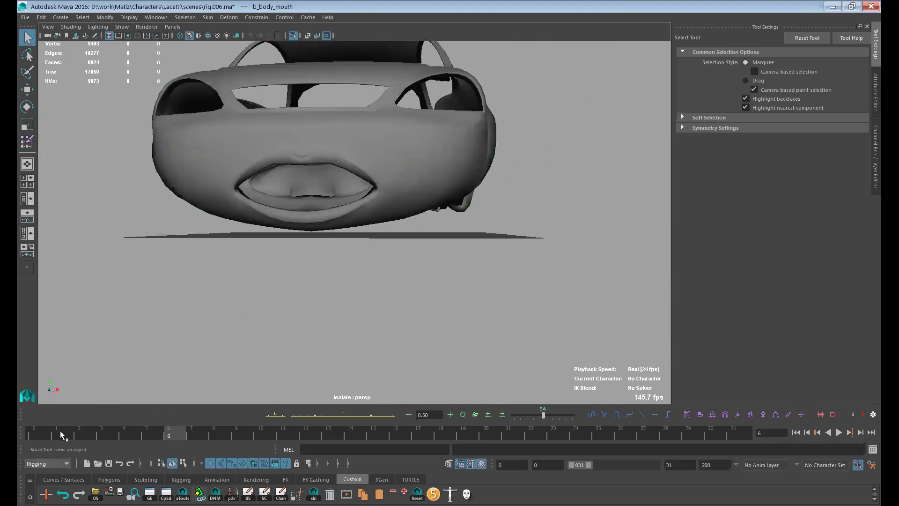
Step: Play back and scrub the jaw opening with the body mesh selected, examining how the mouth corner and cheek deform up close
{"action": "key", "text": "alt+v"}
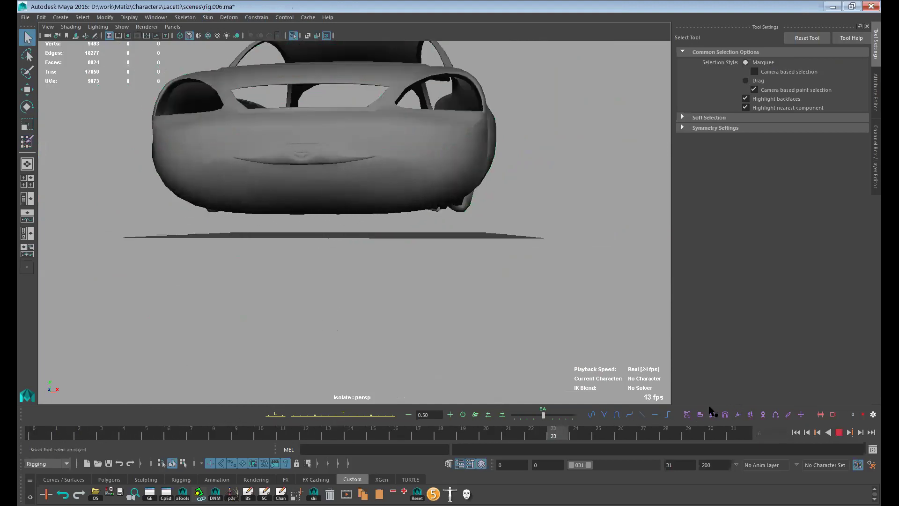
{"action": "key", "text": "alt+v"}
{"action": "right_click_drag", "start_coordinate": [445, 207], "coordinate": [488, 347], "text": "alt"}
{"action": "left_click", "coordinate": [455, 218]}
{"action": "right_click_drag", "start_coordinate": [474, 210], "coordinate": [380, 224], "text": "alt"}
{"action": "left_click_drag", "start_coordinate": [379, 225], "coordinate": [316, 338], "text": "alt"}
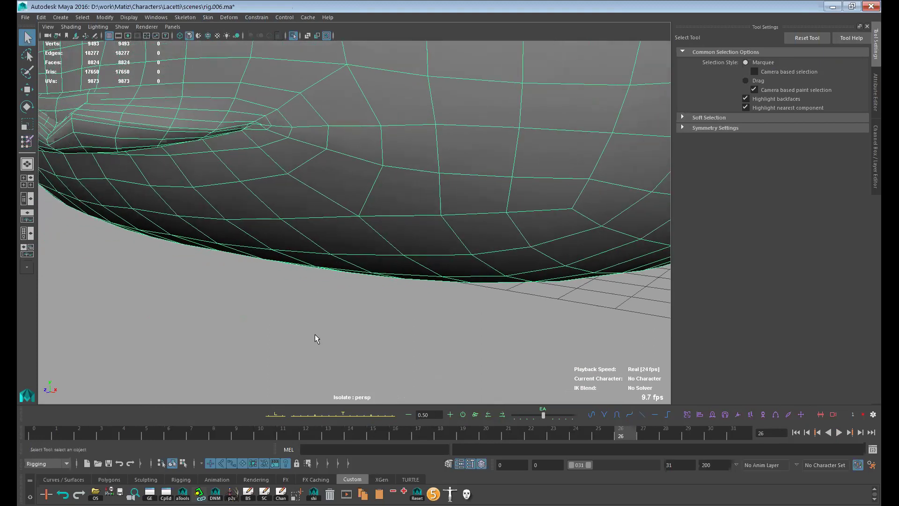
{"action": "mouse_move", "coordinate": [618, 436]}
{"action": "left_mouse_down"}
{"action": "mouse_move", "coordinate": [462, 433]}
{"action": "mouse_move", "coordinate": [602, 433]}
{"action": "left_mouse_up"}
{"action": "key", "text": "alt+v"}
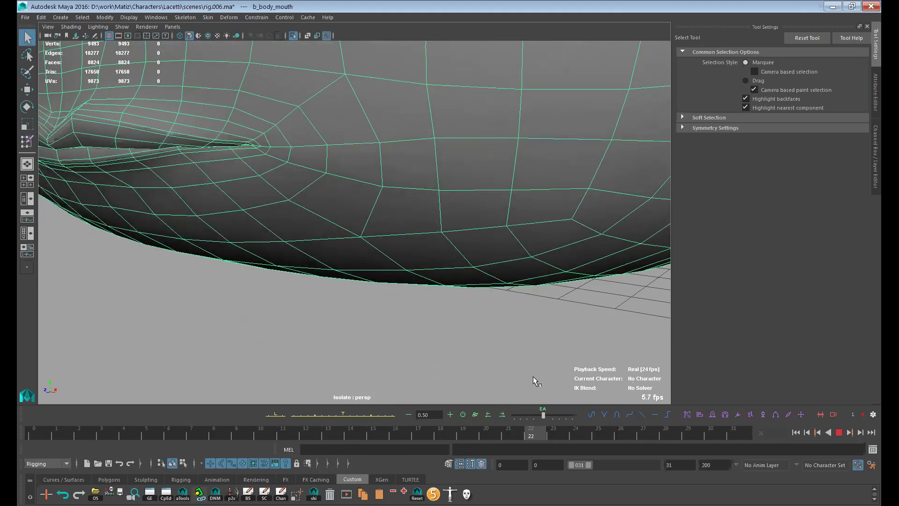
{"action": "left_click", "coordinate": [50, 439]}
{"action": "left_click_drag", "start_coordinate": [281, 328], "coordinate": [396, 261], "text": "alt"}
{"action": "right_click_drag", "start_coordinate": [395, 261], "coordinate": [543, 255], "text": "alt"}
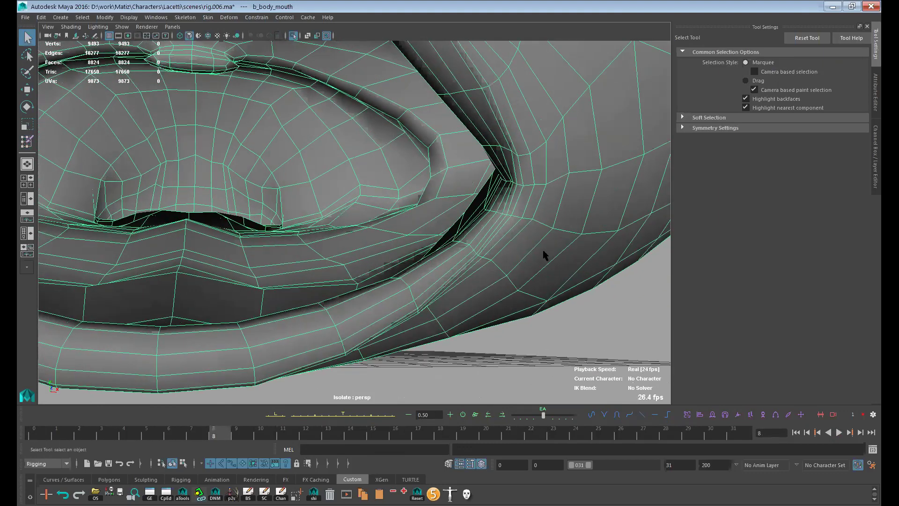
Step: Resume weight painting and smooth the j_jaw weights inside the mouth and over the cheek above the mouth corner
{"action": "key", "text": "y"}
{"action": "mouse_move", "coordinate": [550, 230]}
{"action": "left_mouse_down", "text": "alt"}
{"action": "mouse_move", "coordinate": [578, 247]}
{"action": "mouse_move", "coordinate": [512, 223]}
{"action": "mouse_move", "coordinate": [352, 237]}
{"action": "mouse_move", "coordinate": [370, 257]}
{"action": "mouse_move", "coordinate": [271, 291]}
{"action": "left_mouse_up", "text": "alt"}
{"action": "mouse_move", "coordinate": [403, 264]}
{"action": "left_mouse_down", "text": "alt"}
{"action": "mouse_move", "coordinate": [350, 260]}
{"action": "mouse_move", "coordinate": [372, 252]}
{"action": "mouse_move", "coordinate": [386, 230]}
{"action": "mouse_move", "coordinate": [362, 240]}
{"action": "left_mouse_up", "text": "alt"}
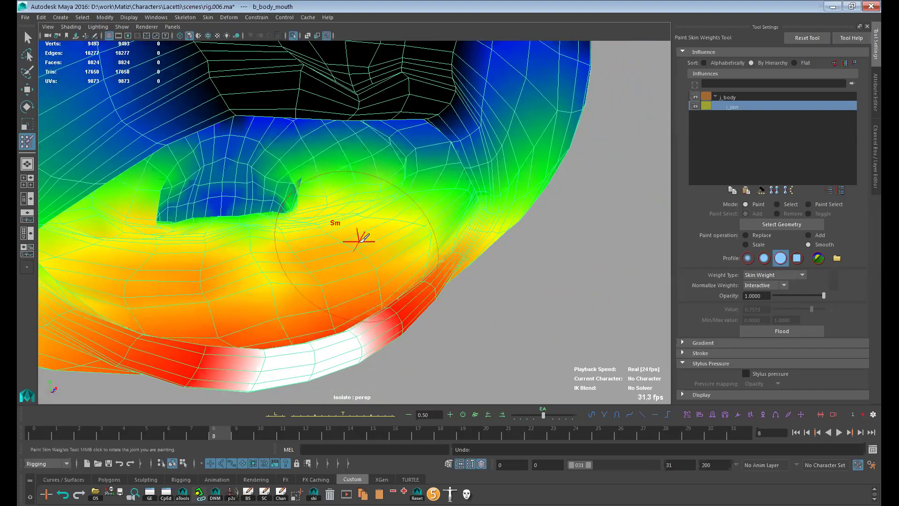
{"action": "left_click_drag", "start_coordinate": [305, 258], "coordinate": [290, 265]}
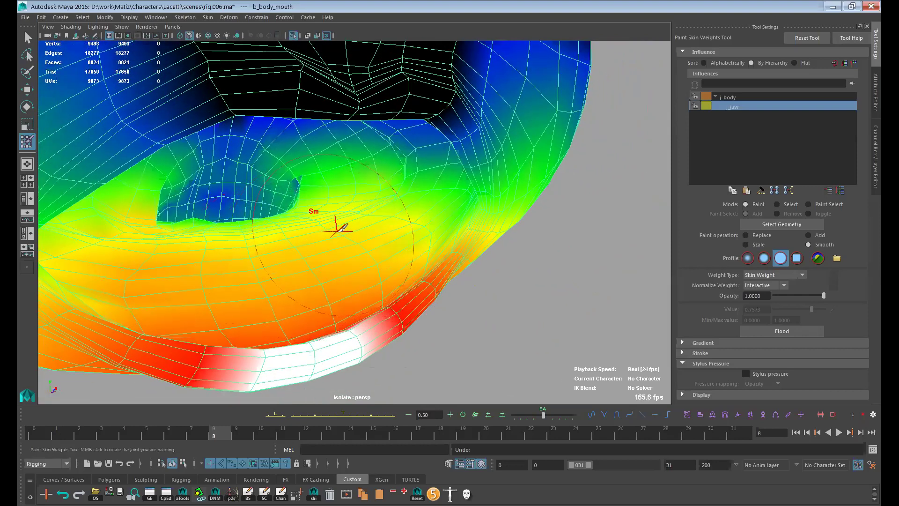
{"action": "mouse_move", "coordinate": [308, 182]}
{"action": "left_mouse_down"}
{"action": "mouse_move", "coordinate": [160, 206]}
{"action": "mouse_move", "coordinate": [207, 217]}
{"action": "mouse_move", "coordinate": [147, 224]}
{"action": "mouse_move", "coordinate": [381, 233]}
{"action": "mouse_move", "coordinate": [430, 200]}
{"action": "left_mouse_up"}
{"action": "scroll", "coordinate": [361, 248], "scroll_direction": "up", "scroll_amount": 5}
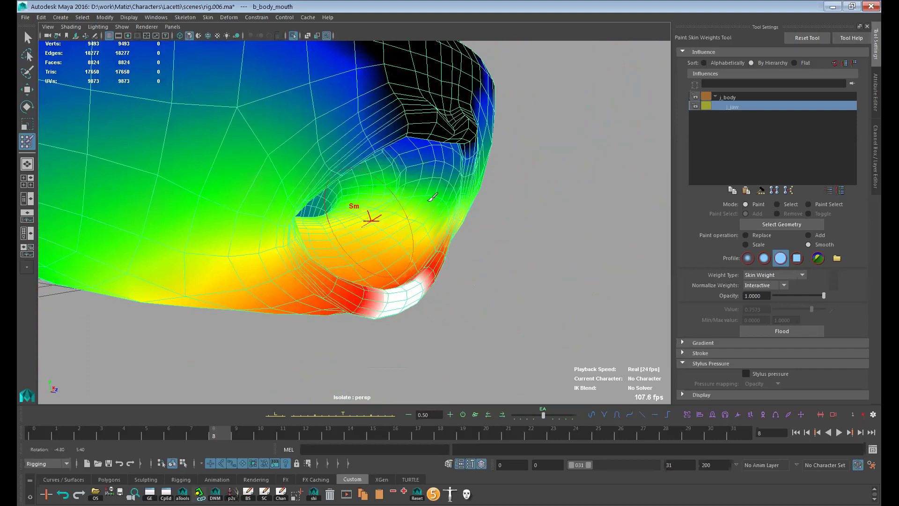
{"action": "key", "text": "ctrl+z"}
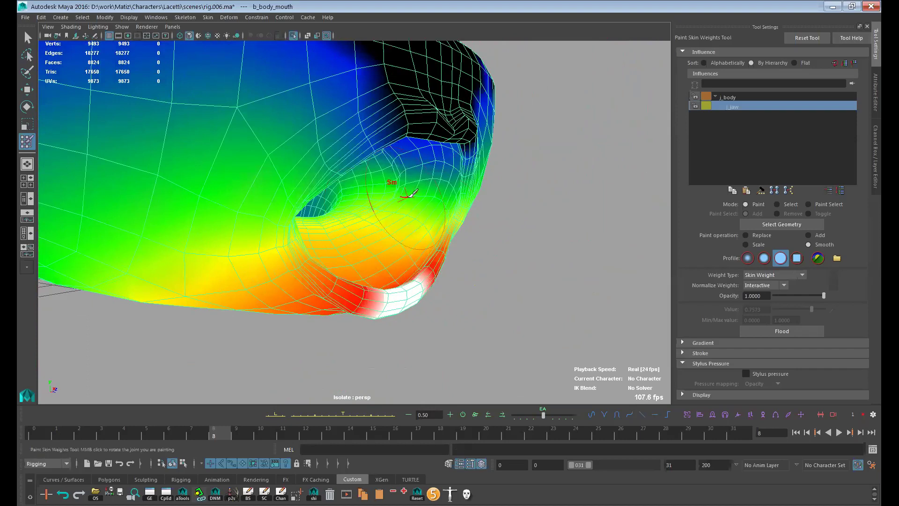
{"action": "mouse_move", "coordinate": [397, 204]}
{"action": "left_mouse_down", "text": "alt"}
{"action": "mouse_move", "coordinate": [370, 174]}
{"action": "mouse_move", "coordinate": [265, 214]}
{"action": "mouse_move", "coordinate": [246, 244]}
{"action": "mouse_move", "coordinate": [291, 251]}
{"action": "mouse_move", "coordinate": [407, 221]}
{"action": "mouse_move", "coordinate": [349, 277]}
{"action": "mouse_move", "coordinate": [374, 234]}
{"action": "mouse_move", "coordinate": [359, 214]}
{"action": "mouse_move", "coordinate": [223, 204]}
{"action": "mouse_move", "coordinate": [333, 207]}
{"action": "mouse_move", "coordinate": [301, 225]}
{"action": "mouse_move", "coordinate": [317, 237]}
{"action": "mouse_move", "coordinate": [331, 181]}
{"action": "left_mouse_up", "text": "alt"}
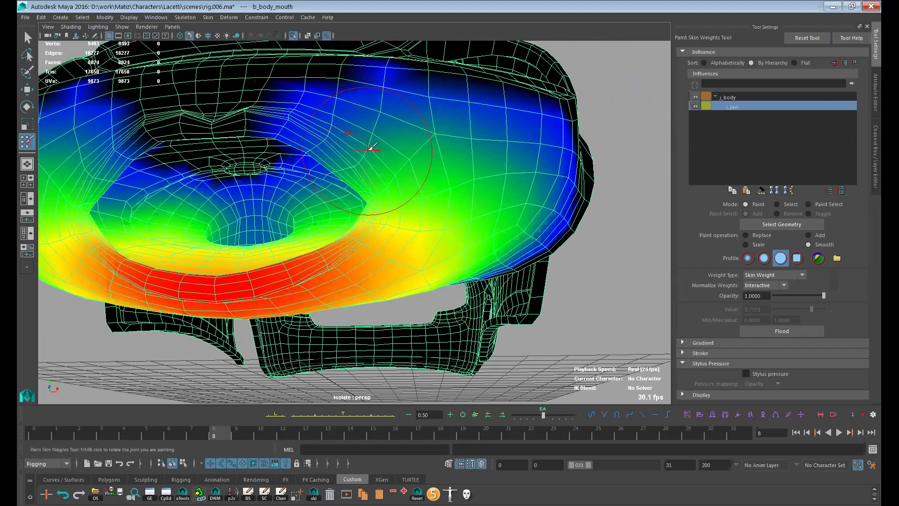
{"action": "left_click_drag", "start_coordinate": [372, 147], "coordinate": [357, 143]}
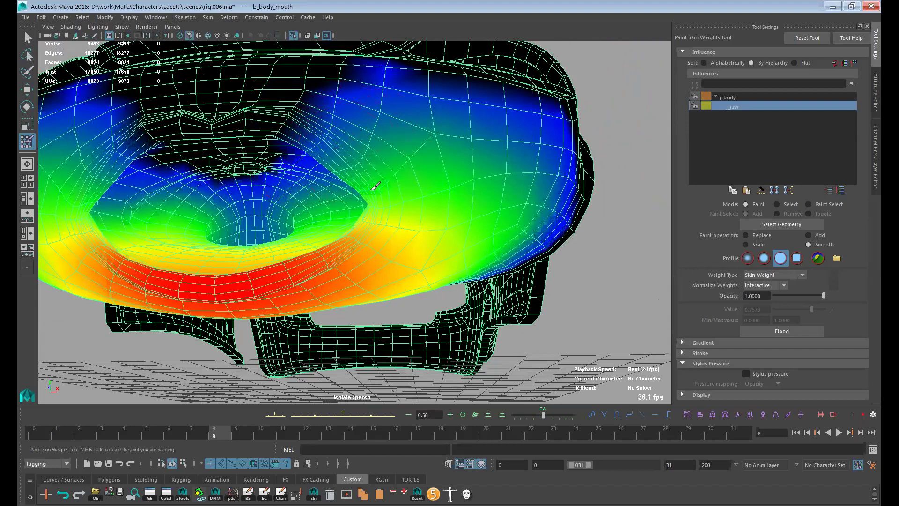
Step: Turn off the color ramp so the j_jaw weights display in greyscale, and inspect the mouth corner
{"action": "mouse_move", "coordinate": [407, 209]}
{"action": "left_mouse_down", "text": "alt"}
{"action": "mouse_move", "coordinate": [467, 239]}
{"action": "mouse_move", "coordinate": [487, 286]}
{"action": "left_mouse_up", "text": "alt"}
{"action": "mouse_move", "coordinate": [487, 285]}
{"action": "right_mouse_down", "text": "alt"}
{"action": "mouse_move", "coordinate": [497, 311]}
{"action": "mouse_move", "coordinate": [431, 240]}
{"action": "mouse_move", "coordinate": [496, 305]}
{"action": "right_mouse_up", "text": "alt"}
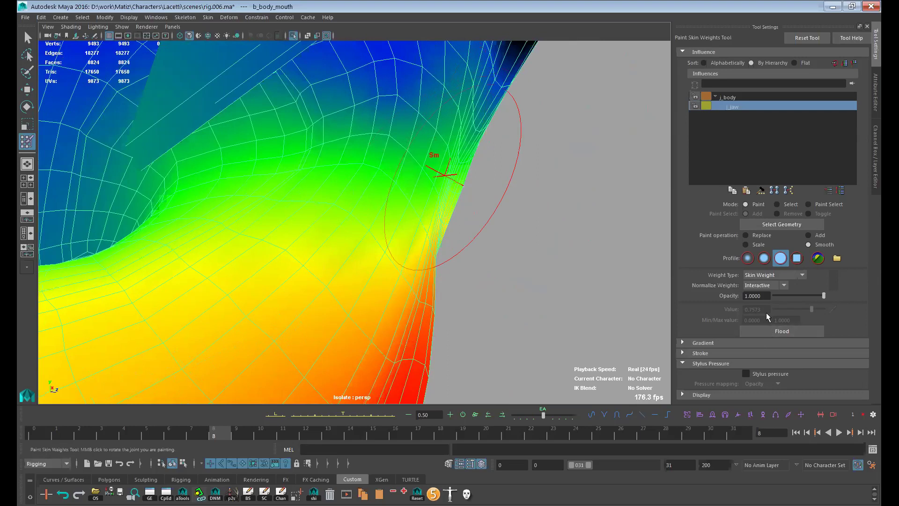
{"action": "left_click", "coordinate": [733, 342]}
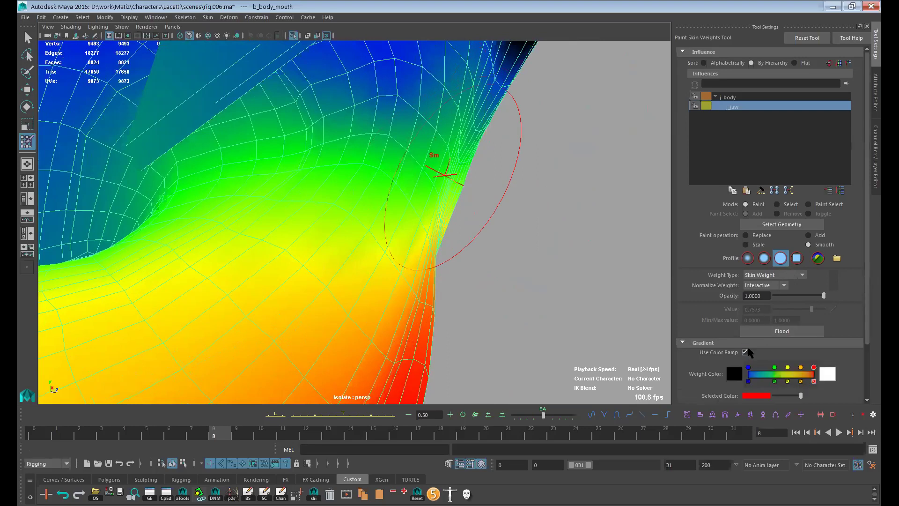
{"action": "left_click", "coordinate": [745, 353]}
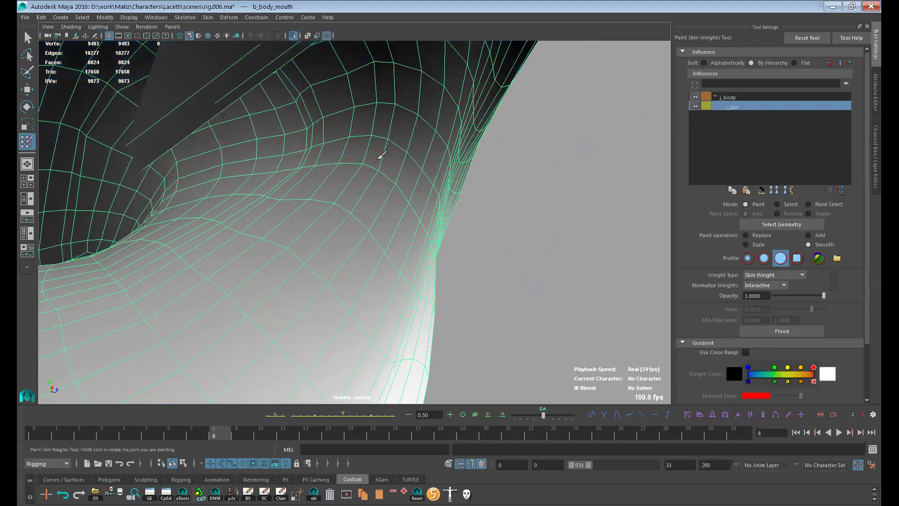
{"action": "mouse_move", "coordinate": [438, 191]}
{"action": "left_mouse_down", "text": "alt"}
{"action": "mouse_move", "coordinate": [478, 240]}
{"action": "mouse_move", "coordinate": [438, 223]}
{"action": "left_mouse_up", "text": "alt"}
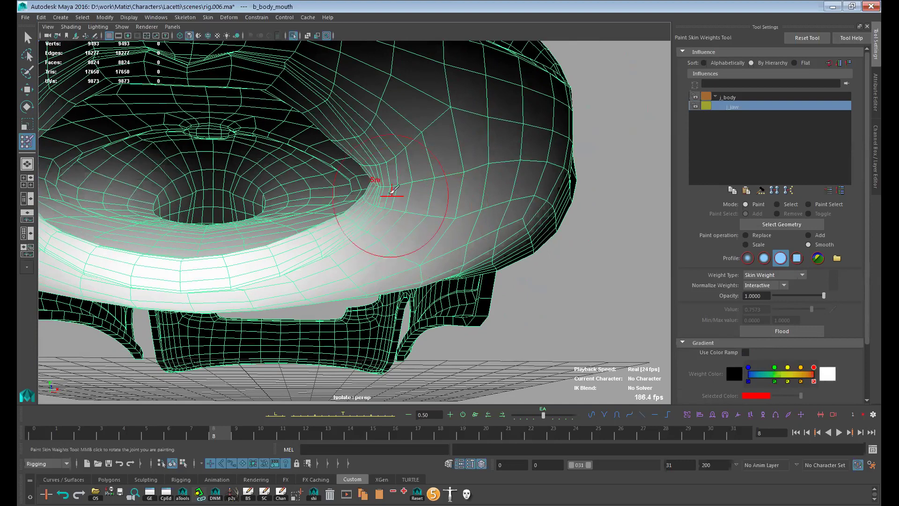
{"action": "mouse_move", "coordinate": [542, 225]}
{"action": "left_mouse_down", "text": "alt"}
{"action": "mouse_move", "coordinate": [462, 220]}
{"action": "mouse_move", "coordinate": [481, 234]}
{"action": "mouse_move", "coordinate": [482, 271]}
{"action": "mouse_move", "coordinate": [411, 281]}
{"action": "mouse_move", "coordinate": [502, 283]}
{"action": "mouse_move", "coordinate": [498, 307]}
{"action": "mouse_move", "coordinate": [518, 301]}
{"action": "mouse_move", "coordinate": [172, 399]}
{"action": "left_mouse_up", "text": "alt"}
Step: Leave weight painting, deselect the mesh and scrub to frame 29 to examine the closed mouth corner and cheek
{"action": "key", "text": "q"}
{"action": "left_click", "coordinate": [498, 307]}
{"action": "mouse_move", "coordinate": [212, 431]}
{"action": "left_mouse_down"}
{"action": "mouse_move", "coordinate": [38, 442]}
{"action": "mouse_move", "coordinate": [261, 419]}
{"action": "mouse_move", "coordinate": [484, 417]}
{"action": "mouse_move", "coordinate": [421, 427]}
{"action": "mouse_move", "coordinate": [192, 429]}
{"action": "mouse_move", "coordinate": [440, 427]}
{"action": "mouse_move", "coordinate": [691, 403]}
{"action": "left_mouse_up"}
{"action": "left_click_drag", "start_coordinate": [604, 370], "coordinate": [424, 279], "text": "alt"}
{"action": "right_click_drag", "start_coordinate": [424, 280], "coordinate": [422, 233], "text": "alt"}
{"action": "middle_click_drag", "start_coordinate": [421, 233], "coordinate": [391, 335], "text": "alt"}
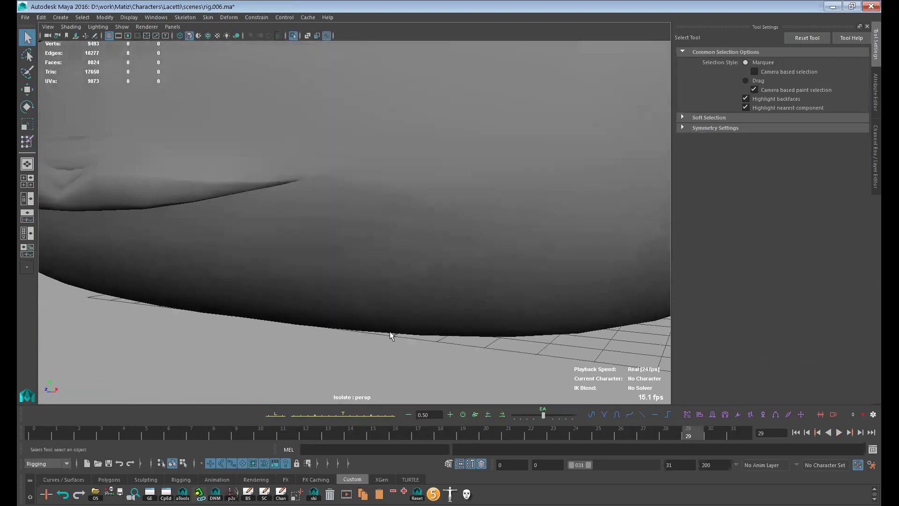
Step: Select the edge loop running out from the mouth corner across the lower cheek at frame 0
{"action": "left_click", "coordinate": [357, 211]}
{"action": "scroll", "coordinate": [384, 251], "scroll_direction": "up", "scroll_amount": 6}
{"action": "key", "text": "F10"}
{"action": "left_click", "coordinate": [305, 119]}
{"action": "left_click", "coordinate": [34, 437]}
{"action": "key", "text": "alt+v"}
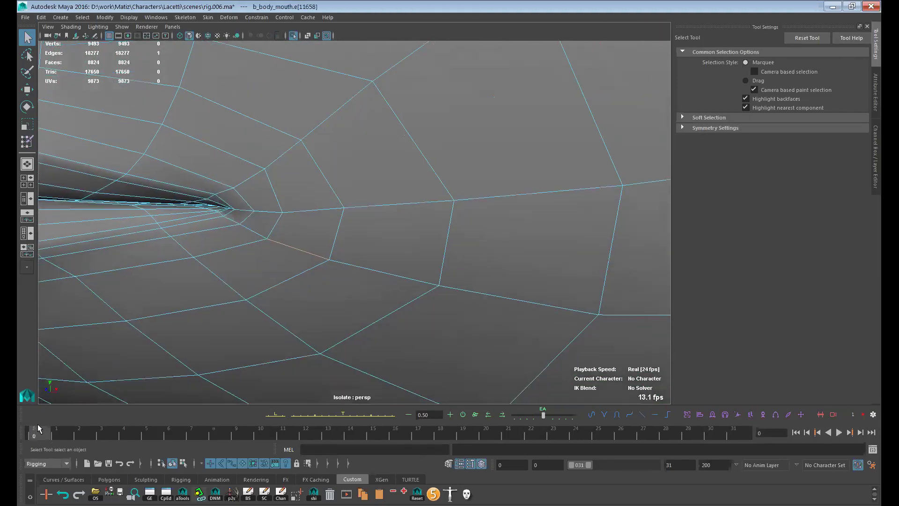
{"action": "double_click", "coordinate": [260, 236]}
{"action": "scroll", "coordinate": [281, 286], "scroll_direction": "down", "scroll_amount": 5}
{"action": "left_click_drag", "start_coordinate": [252, 308], "coordinate": [386, 315], "text": "alt"}
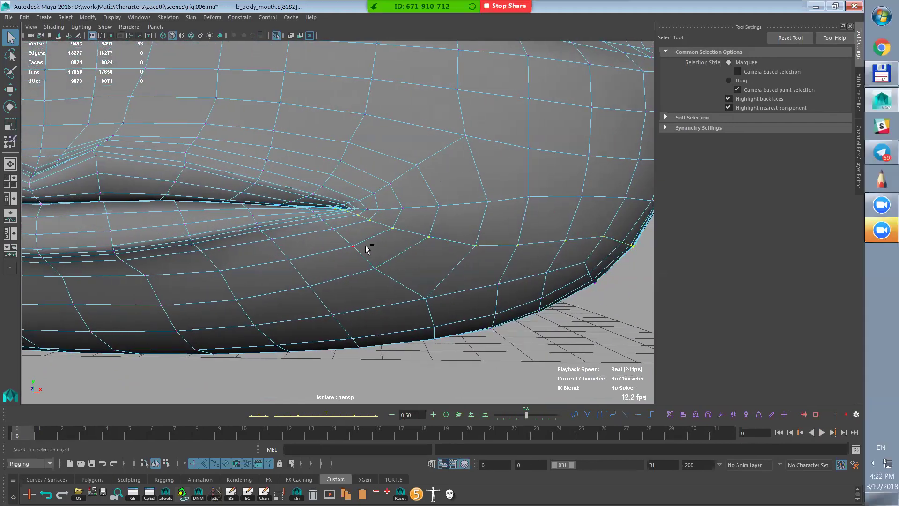
Step: Convert the edge loop selection to vertices and play the jaw opening with them selected
{"action": "key", "text": "ctrl+F9"}
{"action": "scroll", "coordinate": [502, 297], "scroll_direction": "up", "scroll_amount": 2}
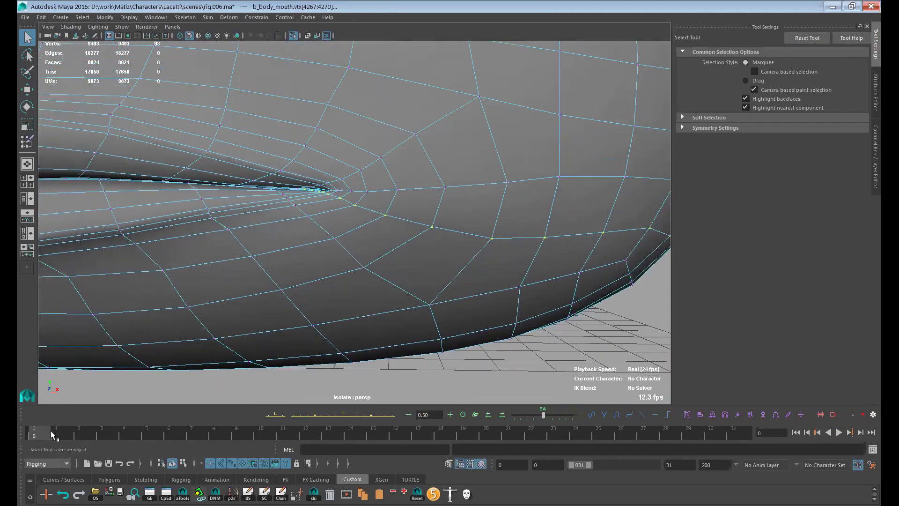
{"action": "key", "text": "alt+v"}
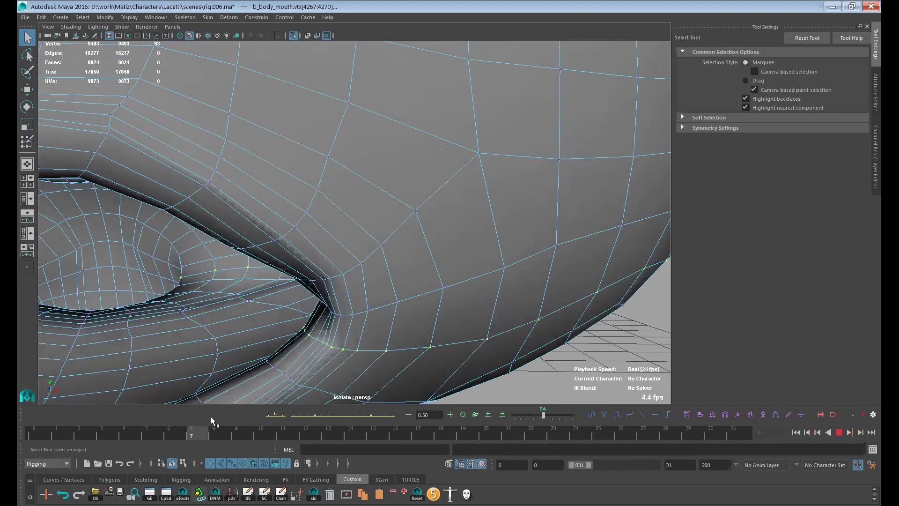
{"action": "key", "text": "alt+v"}
Step: Select the row of edges from the mouth corner onto the cheek, convert it to vertices and resume weight painting
{"action": "left_click_drag", "start_coordinate": [426, 311], "coordinate": [401, 276], "text": "alt"}
{"action": "key", "text": "F10"}
{"action": "left_click", "coordinate": [401, 274]}
{"action": "left_click_drag", "start_coordinate": [490, 309], "coordinate": [416, 284], "text": "alt"}
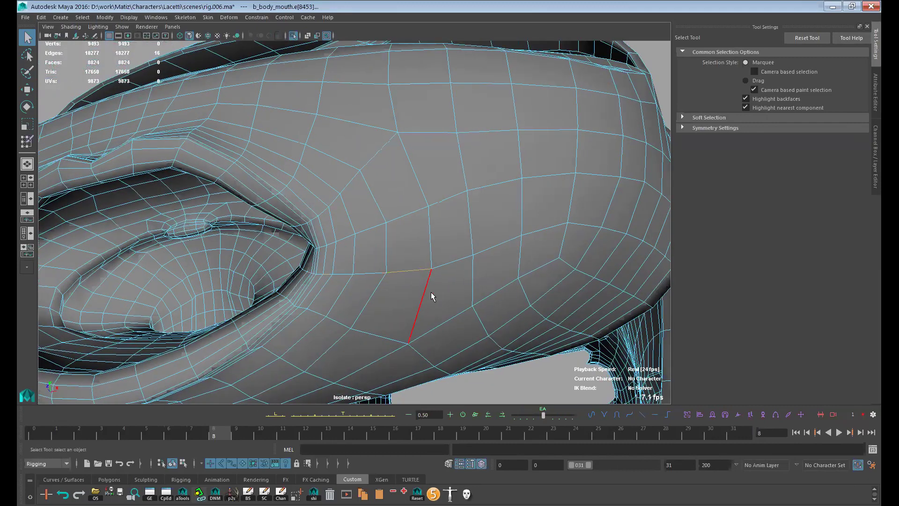
{"action": "key", "text": "ctrl+F9"}
{"action": "key", "text": "y"}
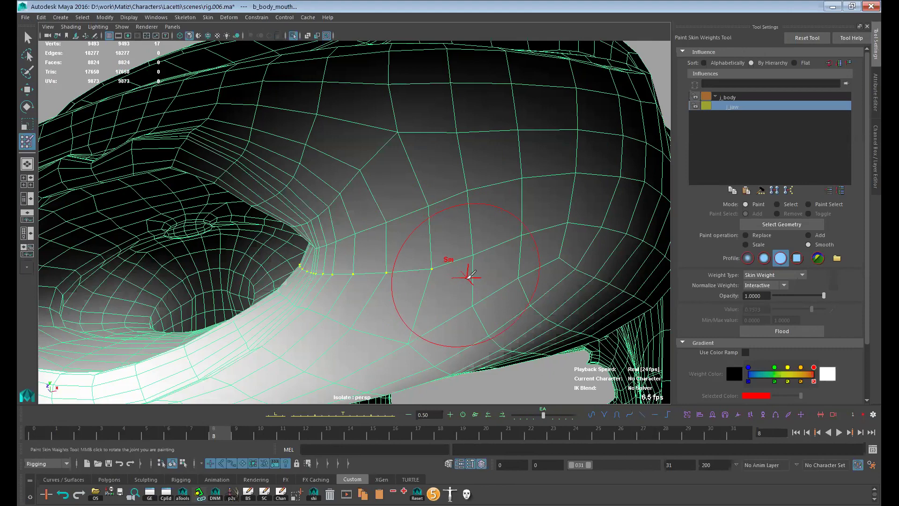
Step: Raise the selected vertices' j_body weights together by about 0.085 in the Component Editor's Smooth Skins list
{"action": "key", "text": "space"}
{"action": "key", "text": "alt+v"}
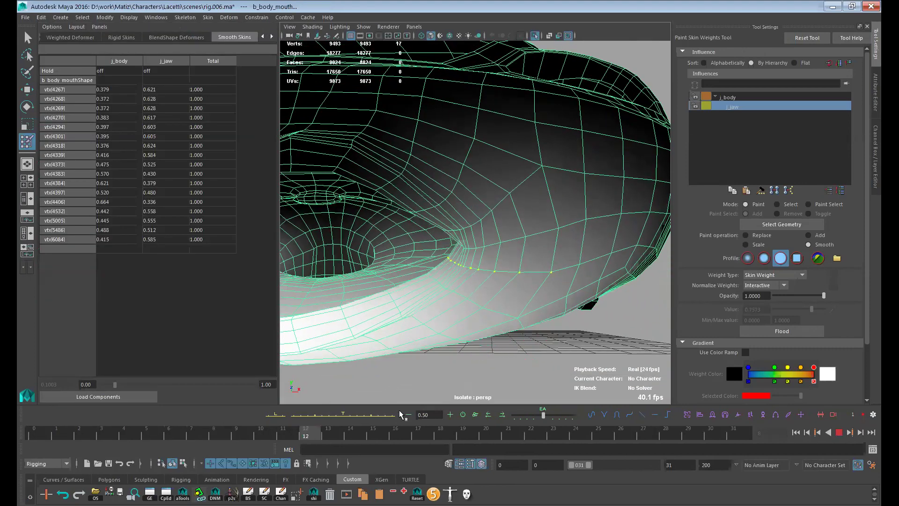
{"action": "key", "text": "alt+v"}
{"action": "mouse_move", "coordinate": [539, 281]}
{"action": "right_mouse_down", "text": "alt"}
{"action": "mouse_move", "coordinate": [528, 311]}
{"action": "mouse_move", "coordinate": [488, 337]}
{"action": "mouse_move", "coordinate": [413, 295]}
{"action": "right_mouse_up", "text": "alt"}
{"action": "left_click_drag", "start_coordinate": [123, 91], "coordinate": [120, 240]}
{"action": "left_click_drag", "start_coordinate": [160, 385], "coordinate": [185, 386]}
Step: Scrub to frame 9 and compare the open mouth in wireframe and unsmoothed shaded display
{"action": "left_click_drag", "start_coordinate": [60, 438], "coordinate": [236, 430]}
{"action": "scroll", "coordinate": [497, 252], "scroll_direction": "down", "scroll_amount": 5}
{"action": "mouse_move", "coordinate": [499, 252]}
{"action": "left_mouse_down", "text": "alt"}
{"action": "mouse_move", "coordinate": [482, 262]}
{"action": "mouse_move", "coordinate": [466, 251]}
{"action": "mouse_move", "coordinate": [520, 283]}
{"action": "mouse_move", "coordinate": [538, 256]}
{"action": "mouse_move", "coordinate": [514, 291]}
{"action": "left_mouse_up", "text": "alt"}
{"action": "key", "text": "4"}
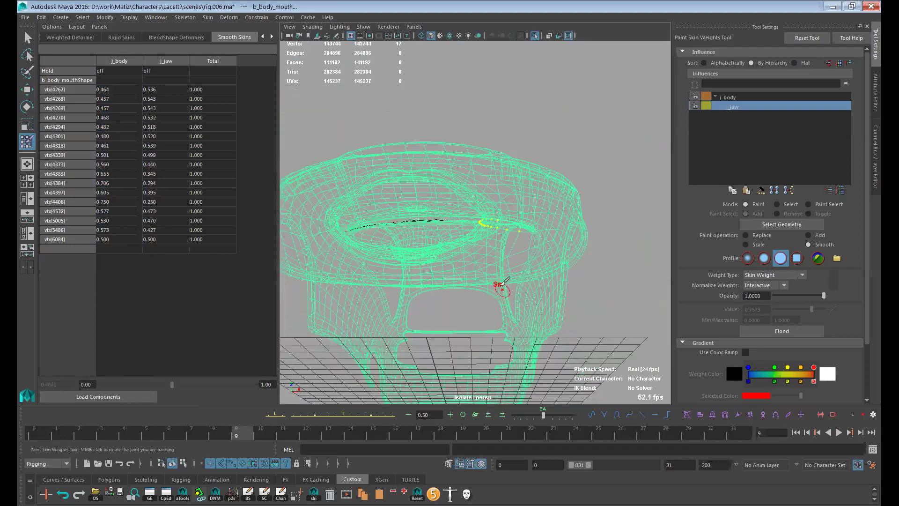
{"action": "key", "text": "5"}
{"action": "key", "text": "1"}
{"action": "mouse_move", "coordinate": [551, 132]}
{"action": "left_mouse_down", "text": "alt"}
{"action": "mouse_move", "coordinate": [558, 130]}
{"action": "mouse_move", "coordinate": [543, 183]}
{"action": "left_mouse_up", "text": "alt"}
Step: Preview the deselected mouth smoothed, then undo back to the isolated mesh with its row of vertices selected
{"action": "key", "text": "q"}
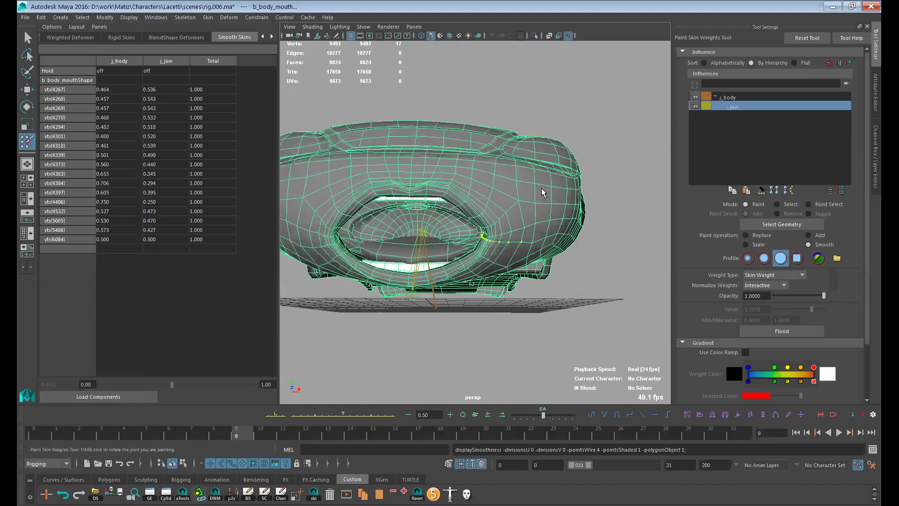
{"action": "left_click", "coordinate": [607, 152]}
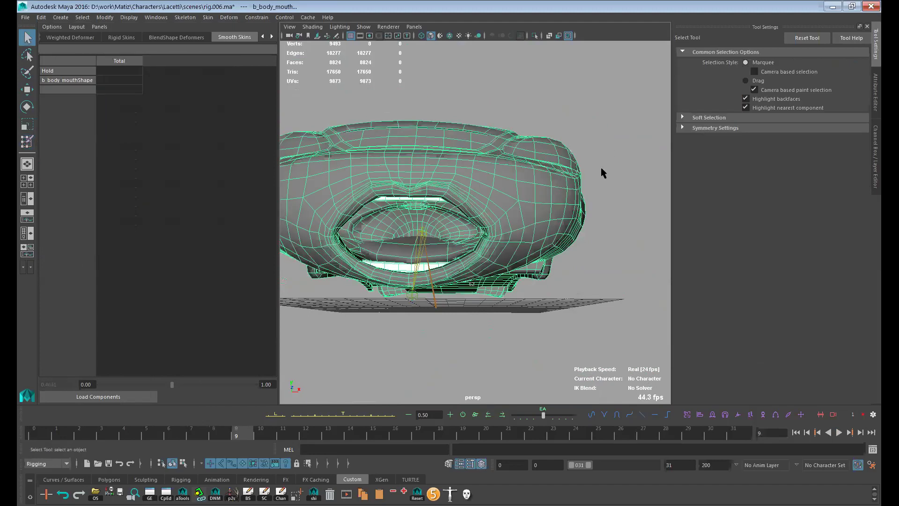
{"action": "key", "text": "3"}
{"action": "left_click", "coordinate": [598, 193]}
{"action": "left_click_drag", "start_coordinate": [598, 193], "coordinate": [563, 286], "text": "alt"}
{"action": "left_click", "coordinate": [567, 284]}
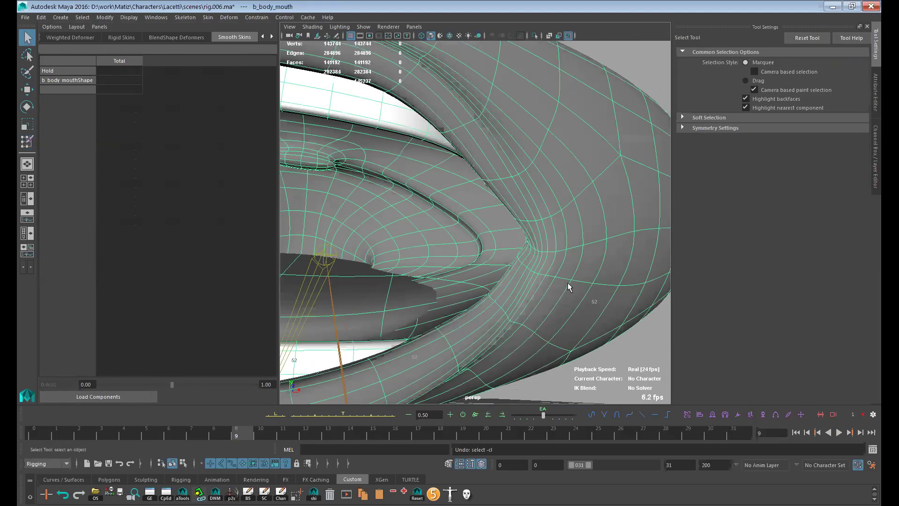
{"action": "double_click", "coordinate": [567, 282]}
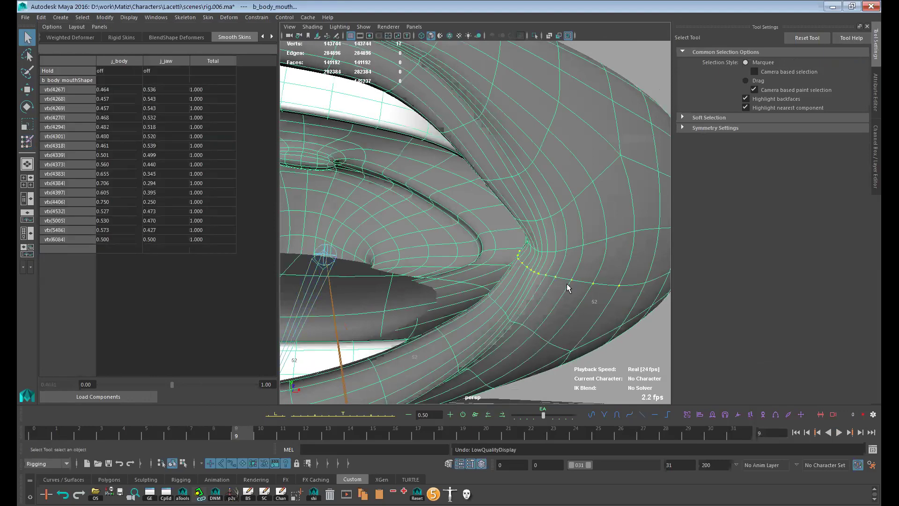
{"action": "key", "text": "ctrl+1"}
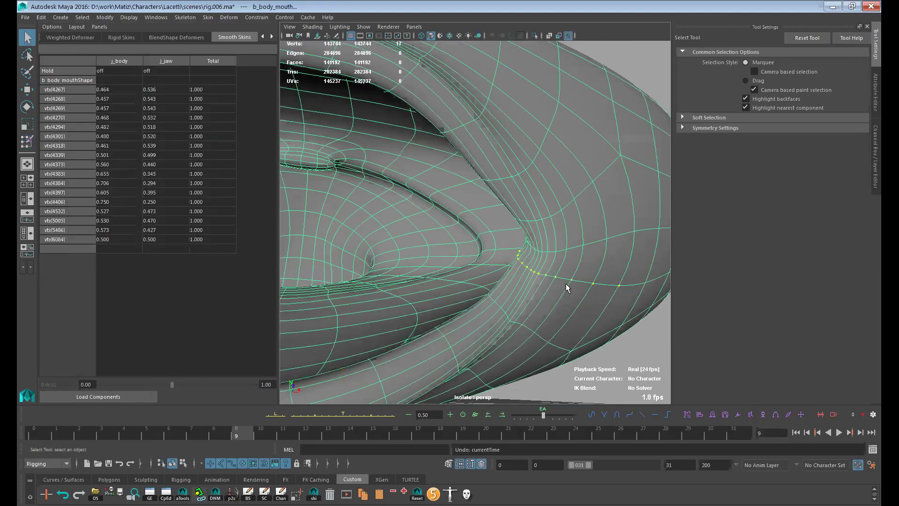
Step: Deselect the vertices and examine the smoothed mouth corner from the side and front
{"action": "left_click_drag", "start_coordinate": [567, 286], "coordinate": [553, 270], "text": "alt"}
{"action": "middle_click_drag", "start_coordinate": [553, 270], "coordinate": [548, 259], "text": "alt"}
{"action": "left_click_drag", "start_coordinate": [549, 259], "coordinate": [577, 271], "text": "alt"}
{"action": "left_click", "coordinate": [566, 289]}
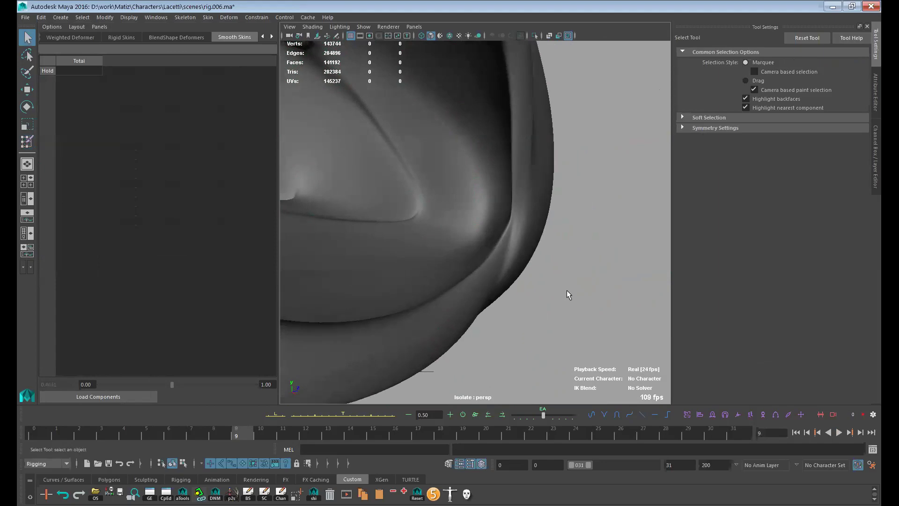
{"action": "left_click", "coordinate": [529, 256]}
{"action": "left_click_drag", "start_coordinate": [509, 245], "coordinate": [472, 224], "text": "alt"}
Step: Return the body mesh to unsmoothed display, try adding j_jaw weight at 0.7573 near the mouth corner and undo it
{"action": "key", "text": "1"}
{"action": "key", "text": "F10"}
{"action": "mouse_move", "coordinate": [505, 254]}
{"action": "left_mouse_down", "text": "alt"}
{"action": "mouse_move", "coordinate": [505, 237]}
{"action": "mouse_move", "coordinate": [518, 241]}
{"action": "left_mouse_up", "text": "alt"}
{"action": "key", "text": "F8"}
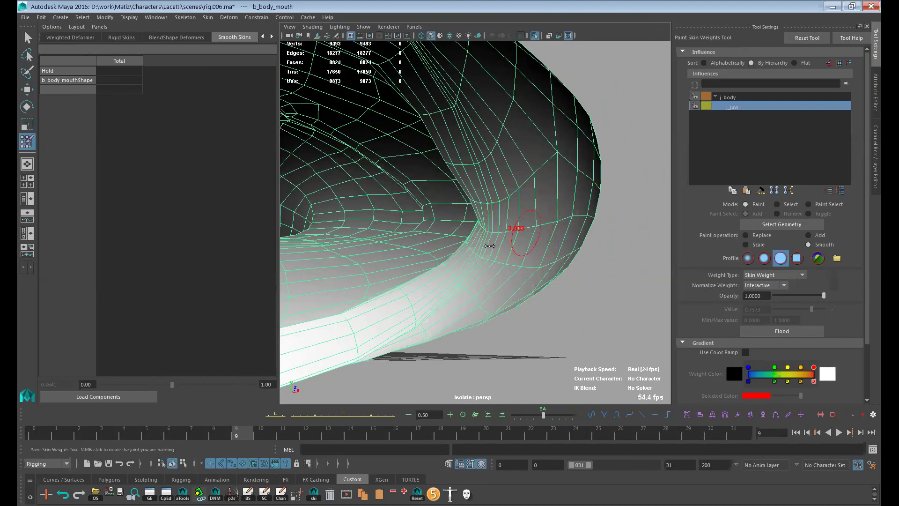
{"action": "left_click", "coordinate": [819, 237]}
{"action": "mouse_move", "coordinate": [482, 275]}
{"action": "left_mouse_down", "text": "alt"}
{"action": "mouse_move", "coordinate": [502, 265]}
{"action": "mouse_move", "coordinate": [498, 255]}
{"action": "left_mouse_up", "text": "alt"}
{"action": "key", "text": "ctrl+z"}
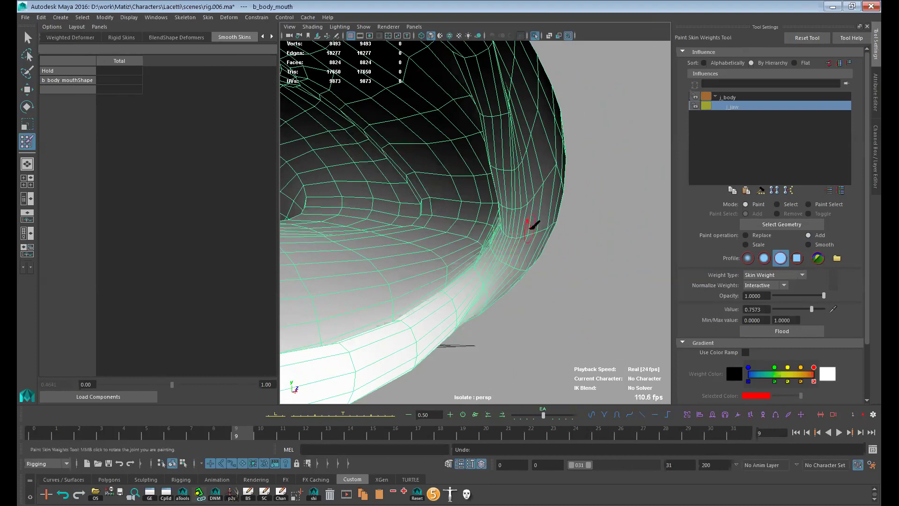
Step: Add j_jaw weight around the mouth corner with stylus pressure mapped to opacity
{"action": "left_click", "coordinate": [765, 343]}
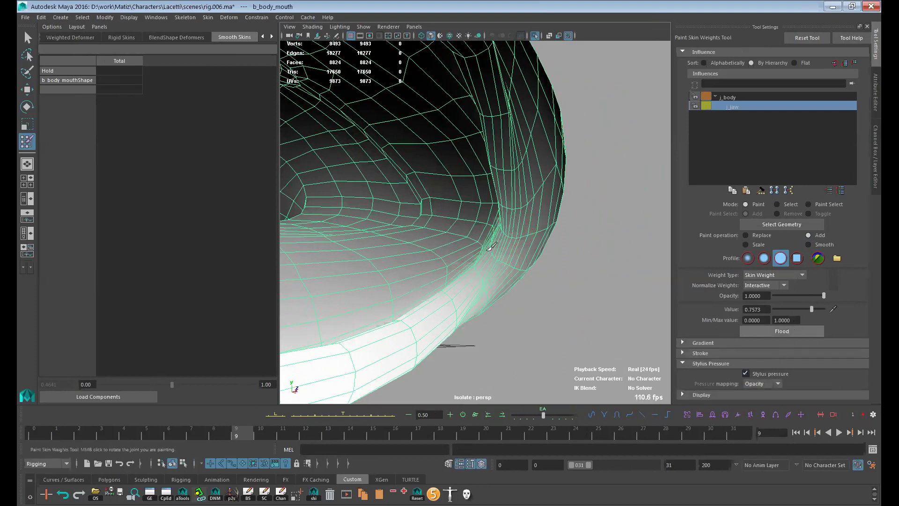
{"action": "mouse_move", "coordinate": [487, 267]}
{"action": "left_mouse_down", "text": "alt"}
{"action": "mouse_move", "coordinate": [486, 232]}
{"action": "mouse_move", "coordinate": [487, 249]}
{"action": "mouse_move", "coordinate": [497, 250]}
{"action": "mouse_move", "coordinate": [503, 201]}
{"action": "mouse_move", "coordinate": [521, 207]}
{"action": "mouse_move", "coordinate": [513, 239]}
{"action": "left_mouse_up", "text": "alt"}
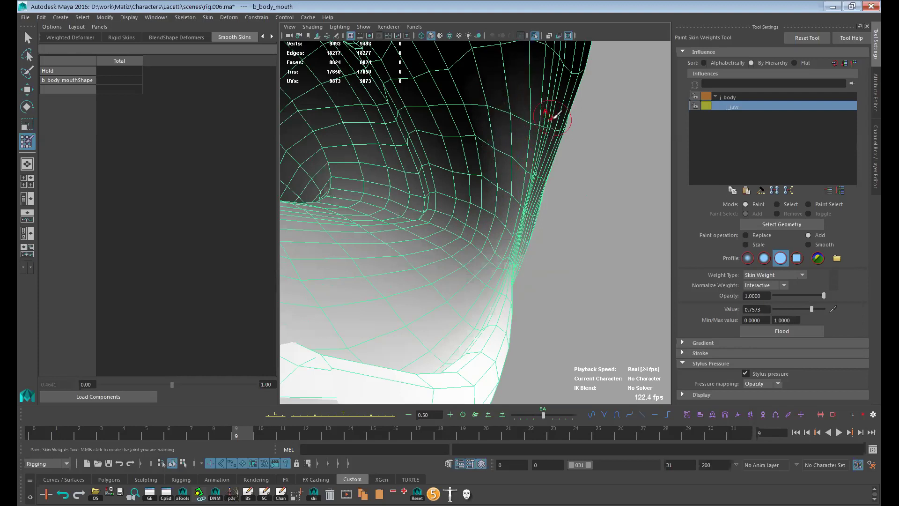
{"action": "left_click_drag", "start_coordinate": [526, 243], "coordinate": [482, 234], "text": "alt"}
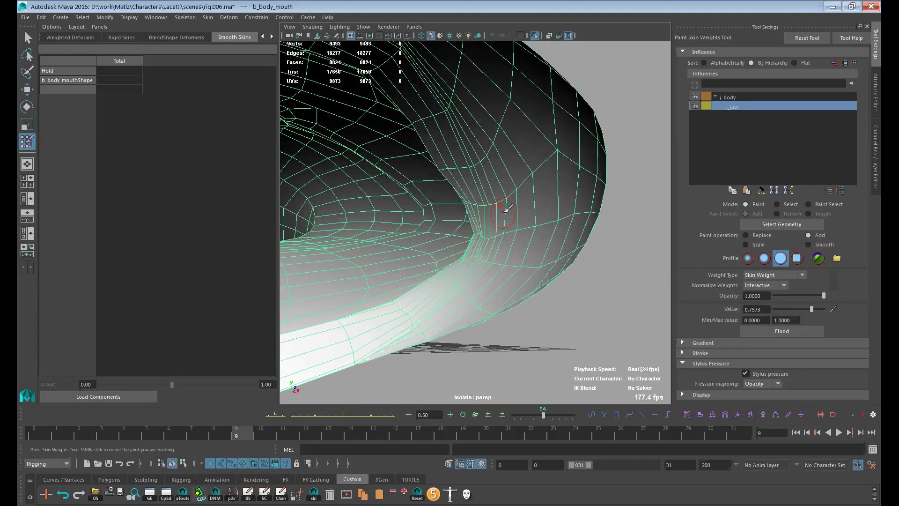
Step: Smooth the j_jaw weights around the mouth corner and inside the mouth with stylus pressure off
{"action": "left_click", "coordinate": [825, 244]}
{"action": "left_click_drag", "start_coordinate": [487, 288], "coordinate": [455, 266], "text": "alt"}
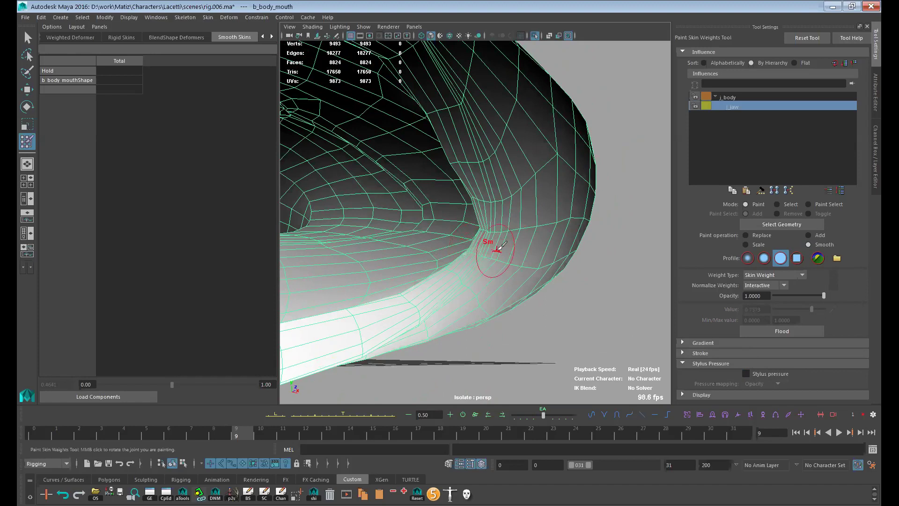
{"action": "scroll", "coordinate": [502, 241], "scroll_direction": "up", "scroll_amount": 4}
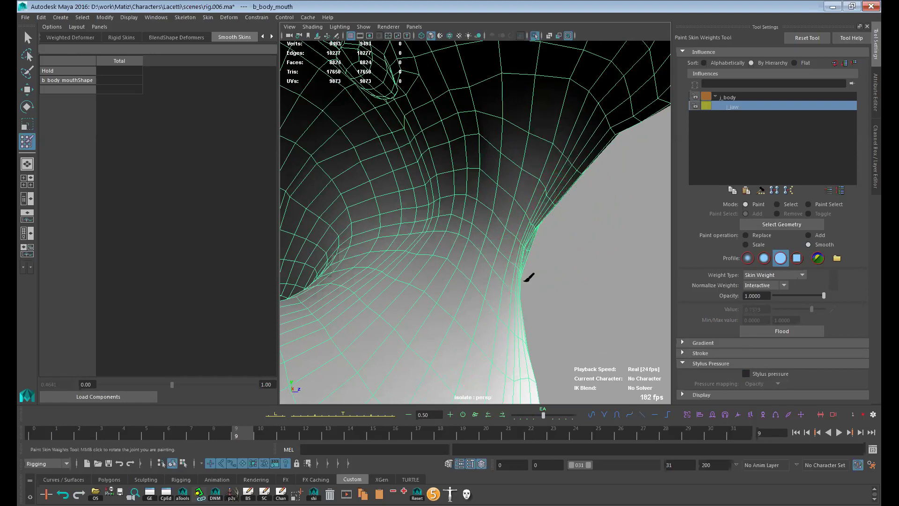
{"action": "mouse_move", "coordinate": [586, 286]}
{"action": "left_mouse_down", "text": "alt"}
{"action": "mouse_move", "coordinate": [526, 257]}
{"action": "mouse_move", "coordinate": [568, 293]}
{"action": "mouse_move", "coordinate": [538, 257]}
{"action": "left_mouse_up", "text": "alt"}
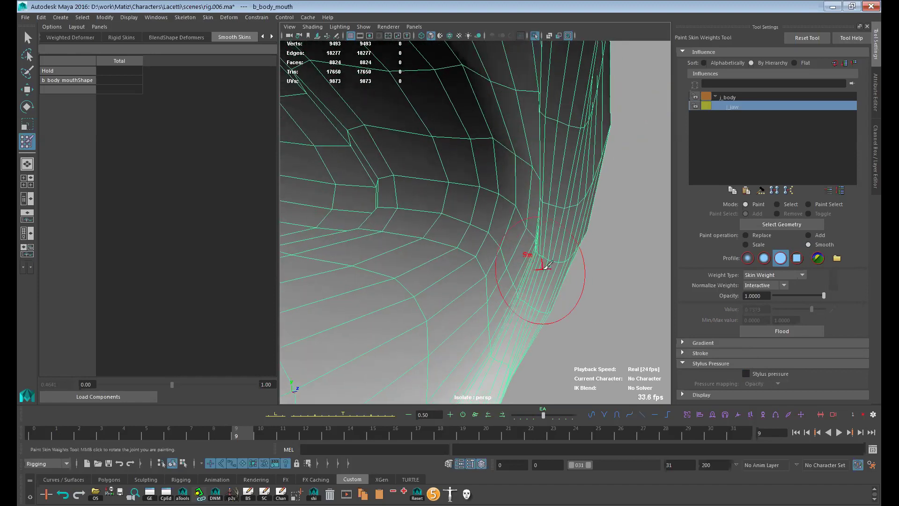
{"action": "left_click_drag", "start_coordinate": [498, 328], "coordinate": [546, 305], "text": "alt"}
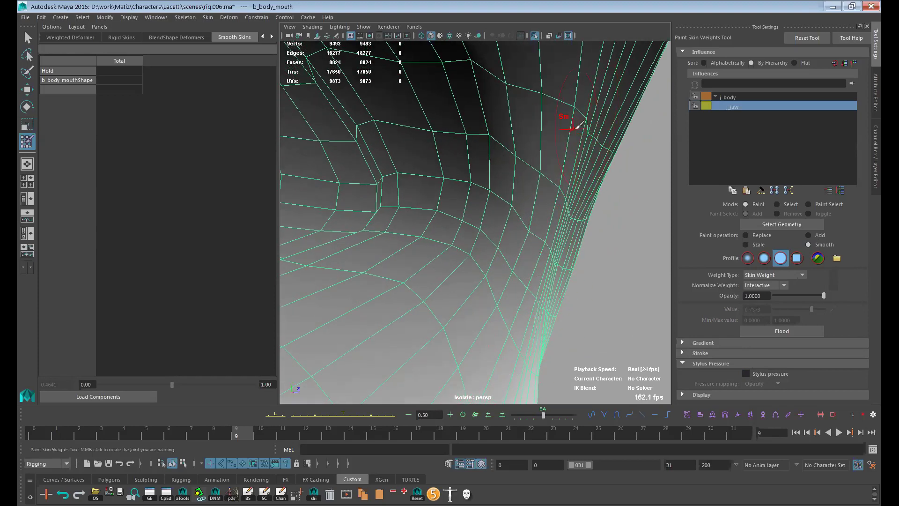
Step: Add j_jaw weight at 0.7573 inside the mouth corner using stylus pressure, and smooth it at full opacity without pressure
{"action": "left_click", "coordinate": [809, 236]}
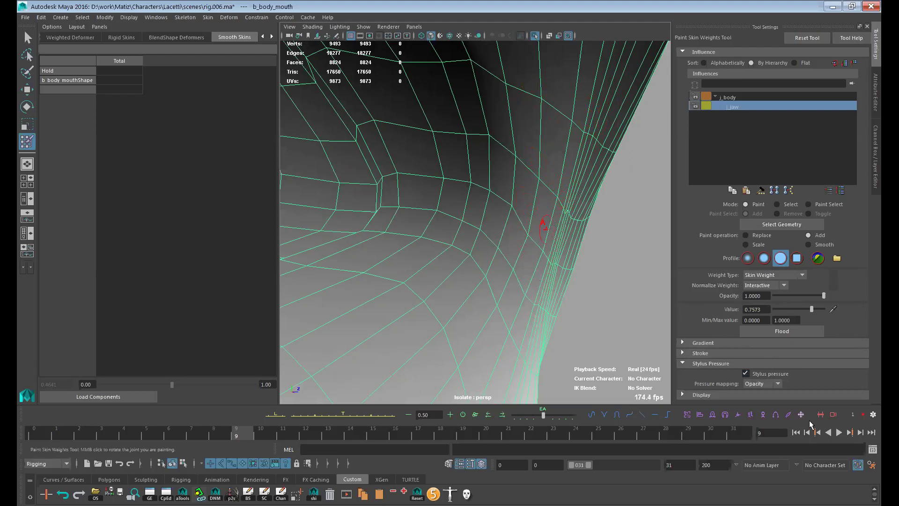
{"action": "left_click", "coordinate": [785, 375]}
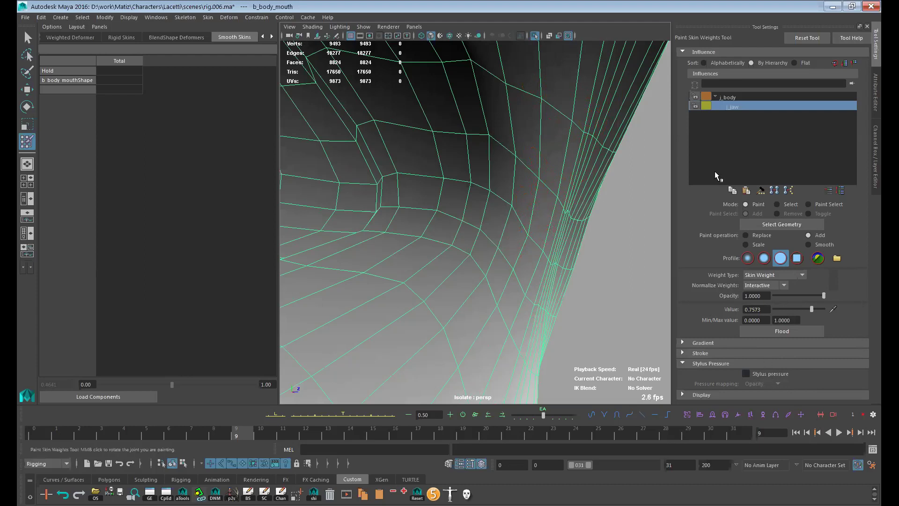
{"action": "left_click", "coordinate": [816, 246]}
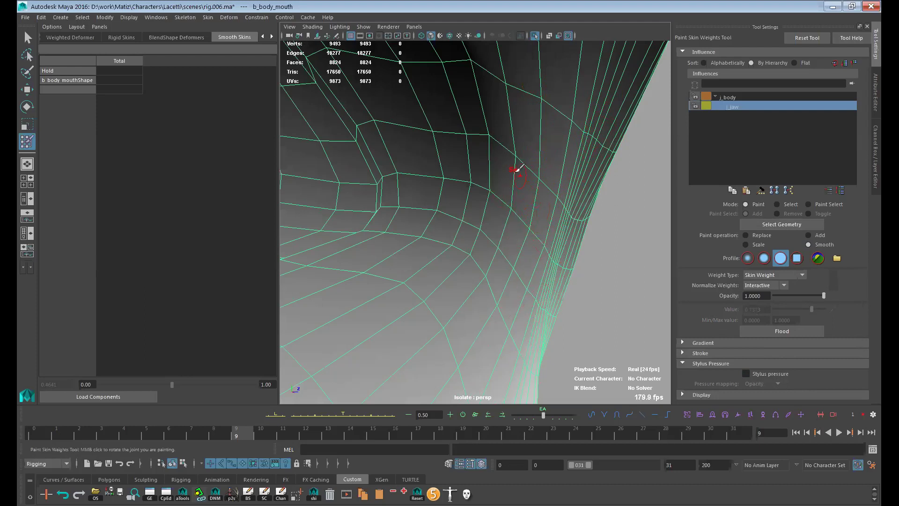
{"action": "mouse_move", "coordinate": [533, 164]}
{"action": "left_mouse_down"}
{"action": "mouse_move", "coordinate": [476, 127]}
{"action": "mouse_move", "coordinate": [548, 90]}
{"action": "left_mouse_up"}
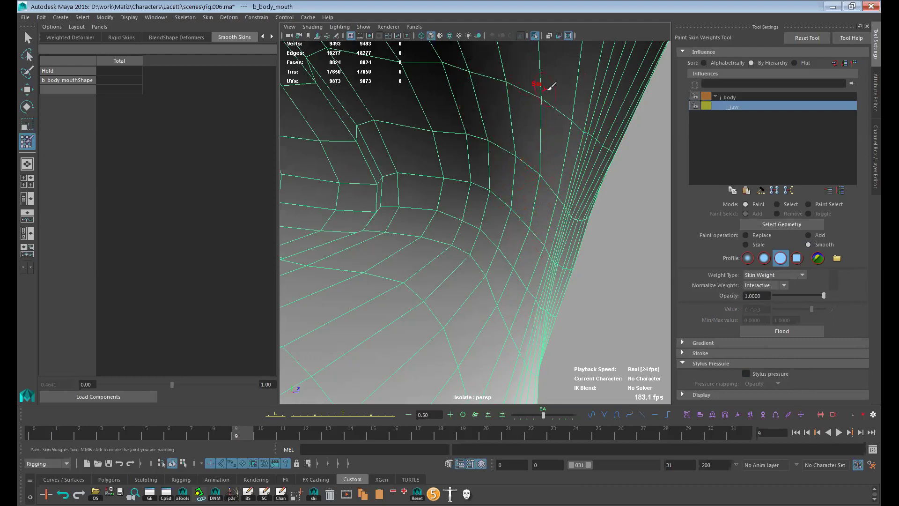
Step: Smooth the j_jaw weights across the inner mouth and the outer mouth corner, using a smaller brush at the corner
{"action": "mouse_move", "coordinate": [561, 154]}
{"action": "left_mouse_down", "text": "alt"}
{"action": "mouse_move", "coordinate": [515, 159]}
{"action": "mouse_move", "coordinate": [442, 105]}
{"action": "mouse_move", "coordinate": [393, 110]}
{"action": "left_mouse_up", "text": "alt"}
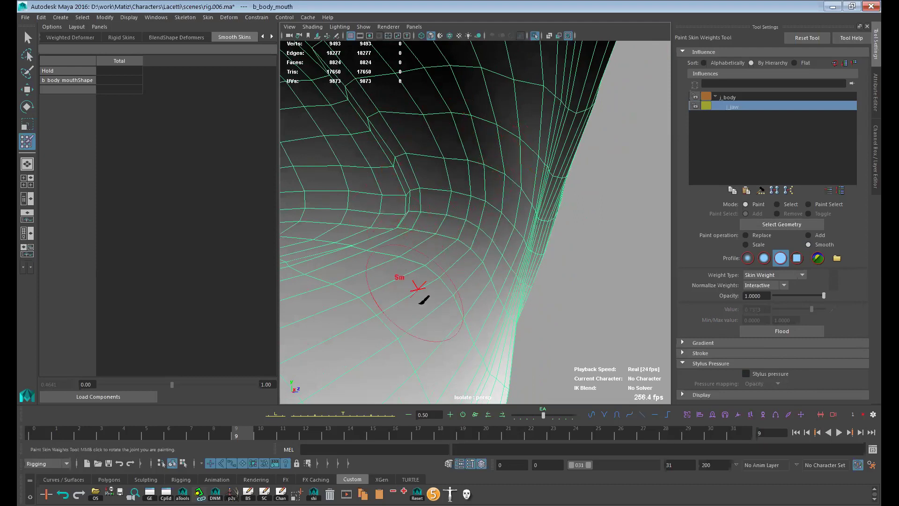
{"action": "mouse_move", "coordinate": [402, 279]}
{"action": "left_mouse_down", "text": "alt"}
{"action": "mouse_move", "coordinate": [442, 241]}
{"action": "mouse_move", "coordinate": [518, 261]}
{"action": "mouse_move", "coordinate": [432, 262]}
{"action": "mouse_move", "coordinate": [451, 231]}
{"action": "left_mouse_up", "text": "alt"}
{"action": "right_click_drag", "start_coordinate": [452, 231], "coordinate": [578, 327], "text": "alt"}
{"action": "mouse_move", "coordinate": [577, 326]}
{"action": "left_mouse_down", "text": "alt"}
{"action": "mouse_move", "coordinate": [597, 297]}
{"action": "mouse_move", "coordinate": [503, 242]}
{"action": "left_mouse_up", "text": "alt"}
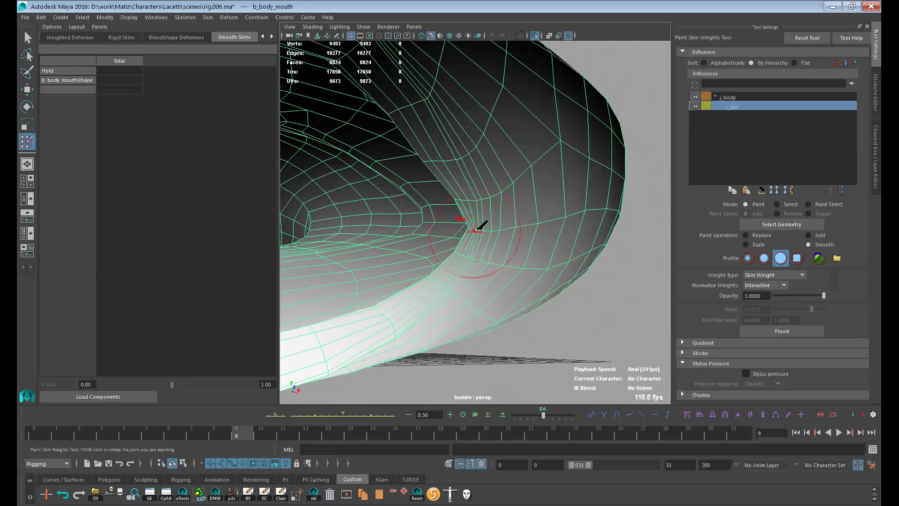
{"action": "mouse_move", "coordinate": [492, 206]}
{"action": "right_mouse_down", "text": "alt"}
{"action": "mouse_move", "coordinate": [572, 297]}
{"action": "mouse_move", "coordinate": [568, 281]}
{"action": "right_mouse_up", "text": "alt"}
{"action": "left_click_drag", "start_coordinate": [568, 281], "coordinate": [544, 279], "text": "alt"}
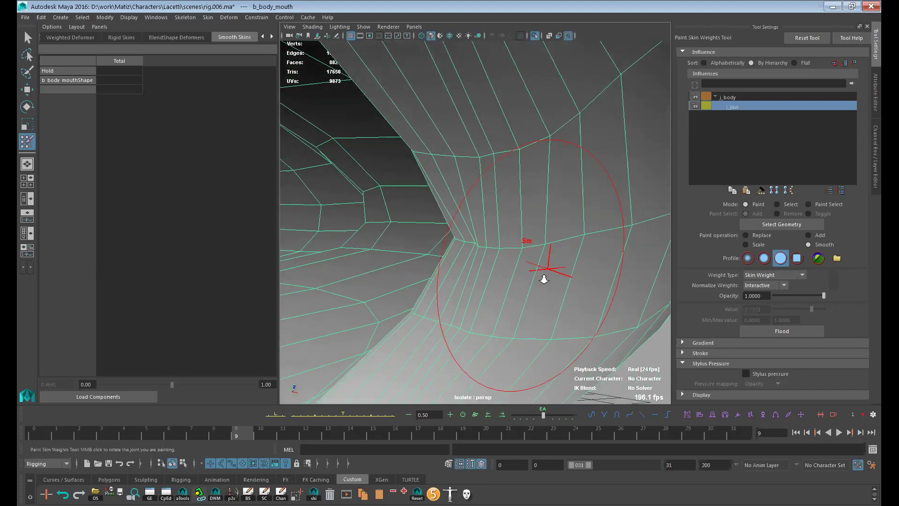
{"action": "mouse_move", "coordinate": [506, 255]}
{"action": "left_mouse_down"}
{"action": "mouse_move", "coordinate": [532, 251]}
{"action": "mouse_move", "coordinate": [463, 253]}
{"action": "left_mouse_up"}
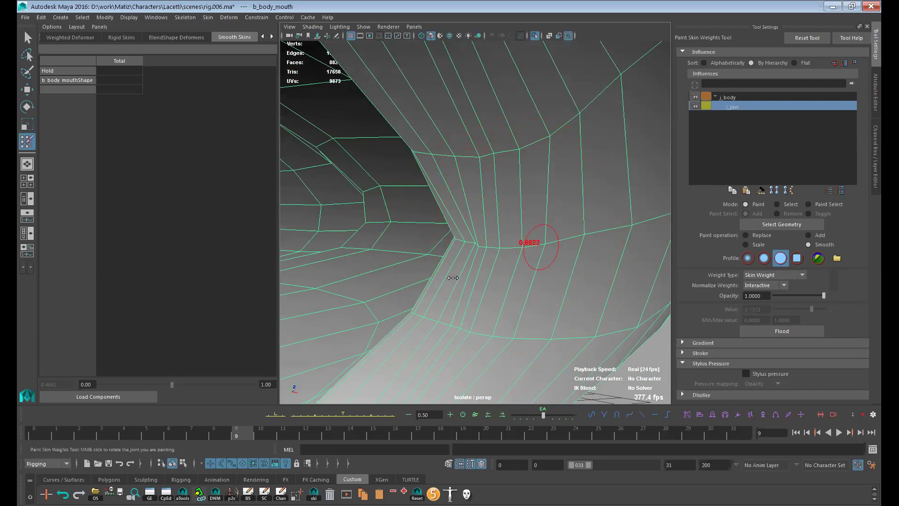
Step: Scrub the jaw animation from frame 9 to frame 0 and examine how the mouth corner closes
{"action": "left_click_drag", "start_coordinate": [243, 433], "coordinate": [124, 433]}
{"action": "left_click_drag", "start_coordinate": [466, 291], "coordinate": [511, 314], "text": "alt"}
{"action": "left_click_drag", "start_coordinate": [175, 426], "coordinate": [34, 433]}
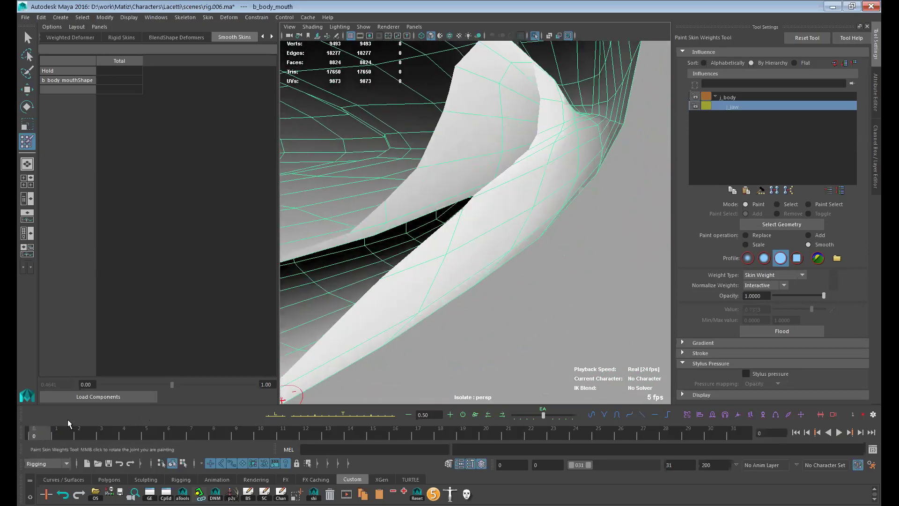
{"action": "scroll", "coordinate": [502, 263], "scroll_direction": "up", "scroll_amount": 5}
{"action": "mouse_move", "coordinate": [502, 264]}
{"action": "left_mouse_down", "text": "alt"}
{"action": "mouse_move", "coordinate": [410, 278]}
{"action": "mouse_move", "coordinate": [528, 275]}
{"action": "left_mouse_up", "text": "alt"}
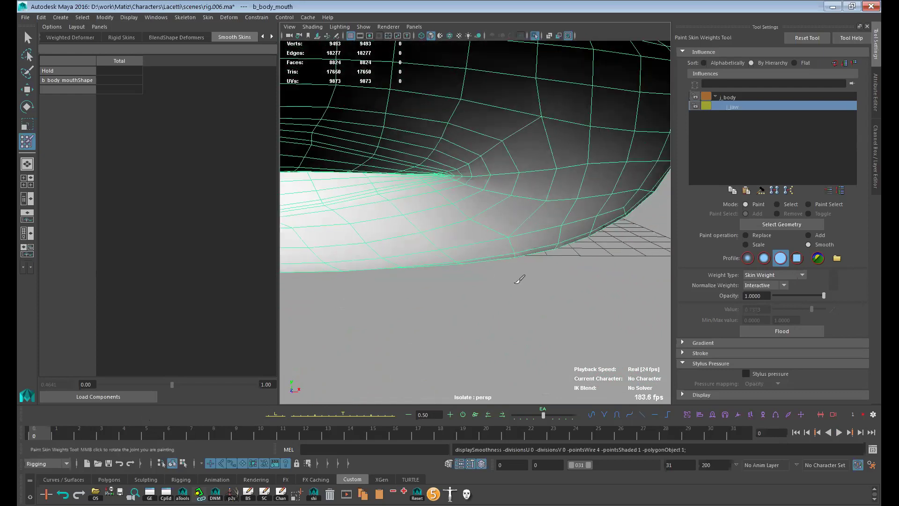
Step: Deselect the body mesh and play the jaw animation to check the whole mouth from the front
{"action": "key", "text": "q"}
{"action": "scroll", "coordinate": [558, 298], "scroll_direction": "down", "scroll_amount": 5}
{"action": "left_click", "coordinate": [502, 289]}
{"action": "scroll", "coordinate": [455, 297], "scroll_direction": "down", "scroll_amount": 3}
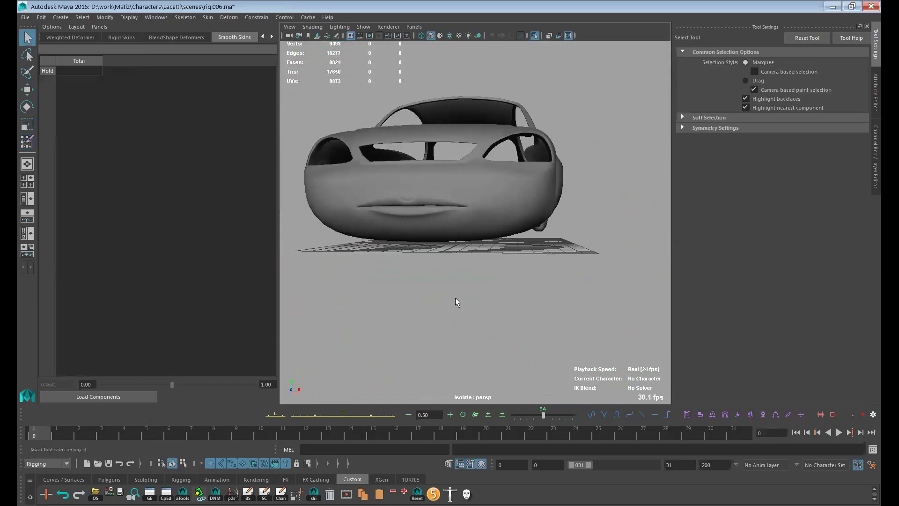
{"action": "left_click_drag", "start_coordinate": [455, 297], "coordinate": [405, 323], "text": "alt"}
{"action": "key", "text": "alt+v"}
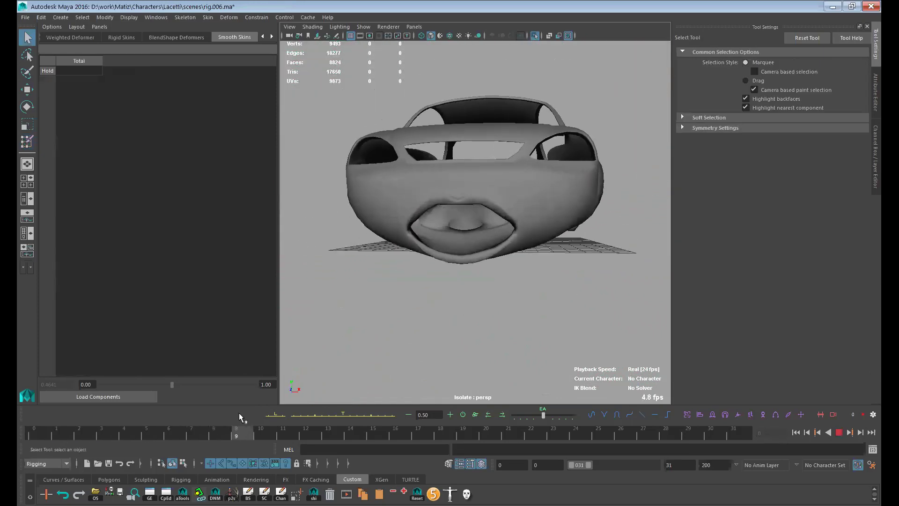
{"action": "key", "text": "alt+v"}
Step: Preview the body mesh smoothed and play the jaw animation again with the mesh deselected
{"action": "left_click", "coordinate": [468, 237]}
{"action": "key", "text": "3"}
{"action": "left_click", "coordinate": [473, 298]}
{"action": "scroll", "coordinate": [483, 310], "scroll_direction": "up", "scroll_amount": 1}
{"action": "left_click", "coordinate": [460, 230]}
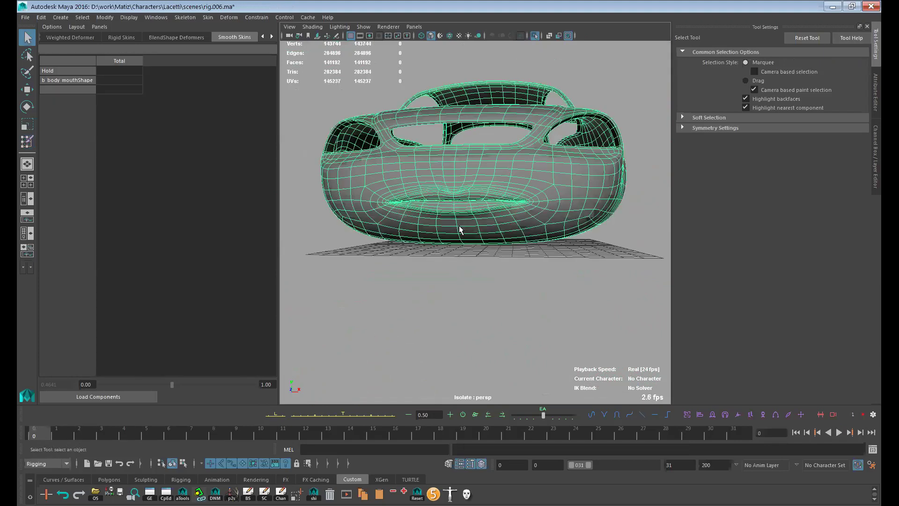
{"action": "left_click", "coordinate": [445, 283]}
{"action": "scroll", "coordinate": [445, 302], "scroll_direction": "up", "scroll_amount": 2}
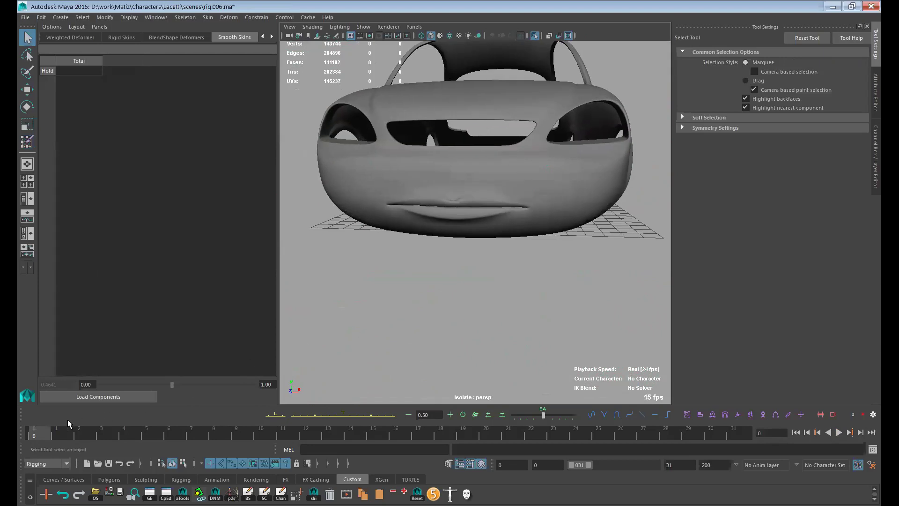
{"action": "key", "text": "alt+v"}
{"action": "key", "text": "alt+v"}
Step: Check the mouth from the side at frame 8 and return the body mesh to unsmoothed display
{"action": "left_click_drag", "start_coordinate": [436, 351], "coordinate": [459, 322], "text": "alt"}
{"action": "right_click_drag", "start_coordinate": [459, 322], "coordinate": [424, 334], "text": "alt"}
{"action": "mouse_move", "coordinate": [213, 432]}
{"action": "left_mouse_down"}
{"action": "mouse_move", "coordinate": [68, 445]}
{"action": "mouse_move", "coordinate": [181, 445]}
{"action": "mouse_move", "coordinate": [214, 435]}
{"action": "left_mouse_up"}
{"action": "left_click_drag", "start_coordinate": [564, 321], "coordinate": [542, 267], "text": "alt"}
{"action": "left_click", "coordinate": [543, 267]}
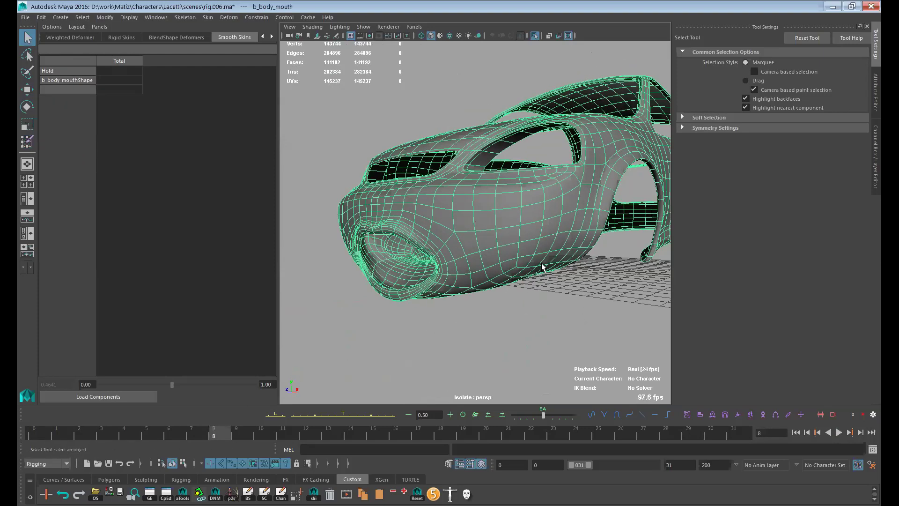
{"action": "key", "text": "1"}
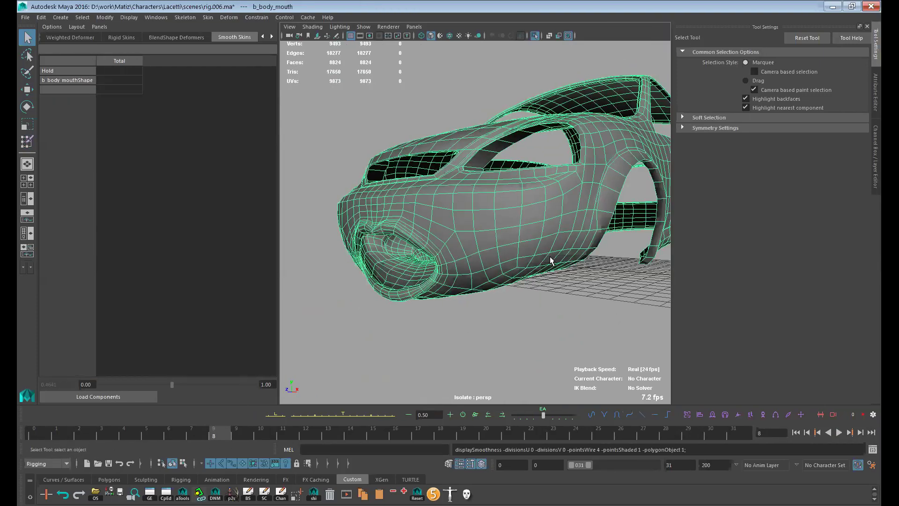
Step: Resume painting skin weights on the body mesh and show the j_jaw weights with the color ramp
{"action": "right_click_drag", "start_coordinate": [552, 261], "coordinate": [559, 290], "text": "alt"}
{"action": "key", "text": "y"}
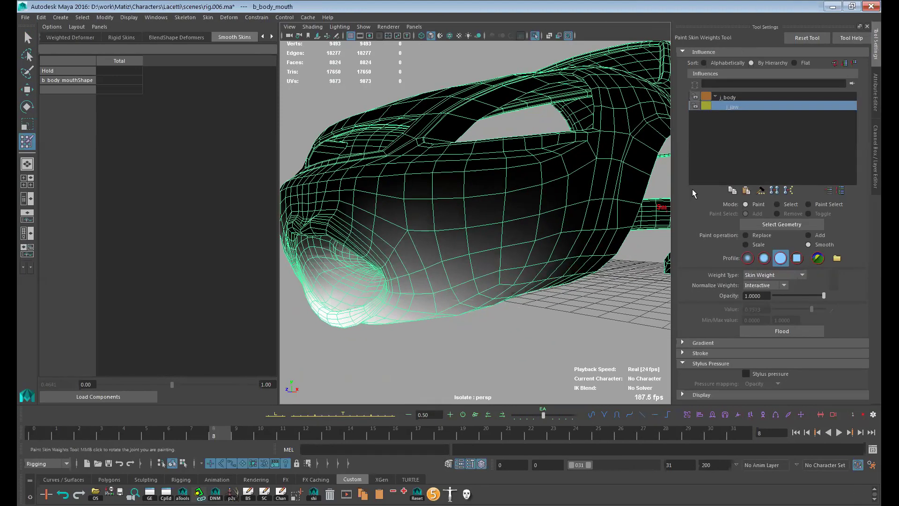
{"action": "left_click", "coordinate": [747, 343]}
{"action": "left_click", "coordinate": [746, 352]}
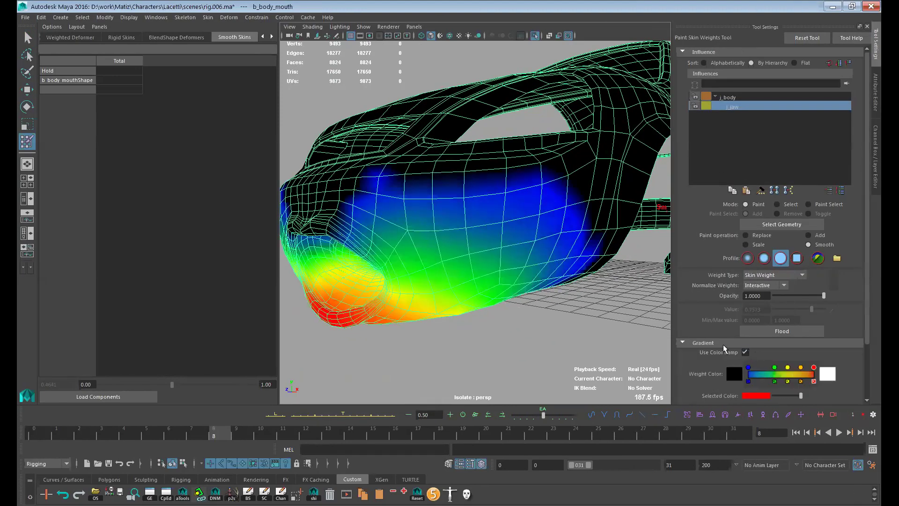
{"action": "mouse_move", "coordinate": [576, 283]}
{"action": "left_mouse_down", "text": "alt"}
{"action": "mouse_move", "coordinate": [600, 276]}
{"action": "mouse_move", "coordinate": [562, 284]}
{"action": "left_mouse_up", "text": "alt"}
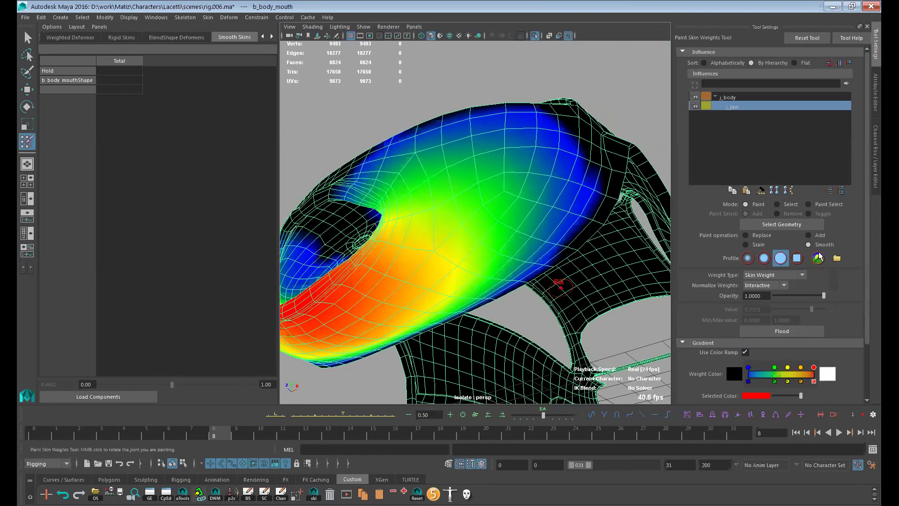
Step: Scale down the j_jaw weights on the cheek at 0.7573 with stylus pressure mapped to opacity
{"action": "left_click", "coordinate": [757, 245]}
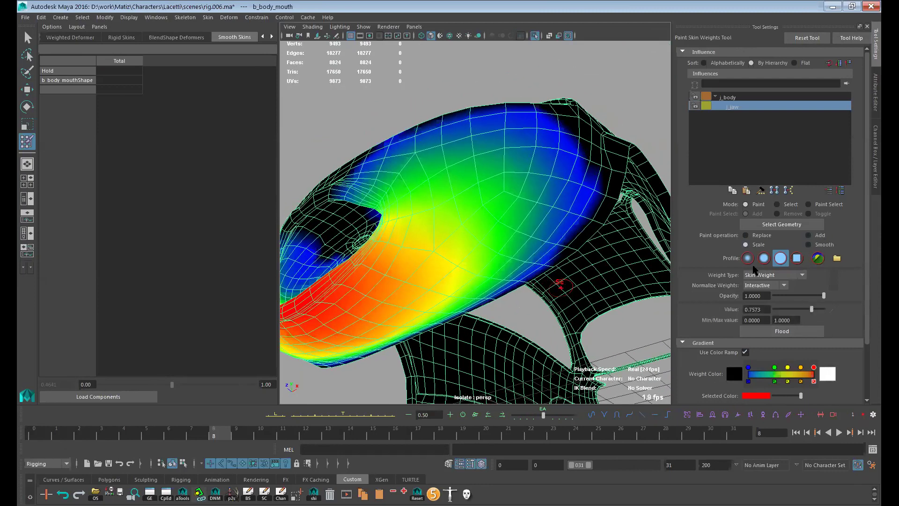
{"action": "left_click", "coordinate": [763, 343]}
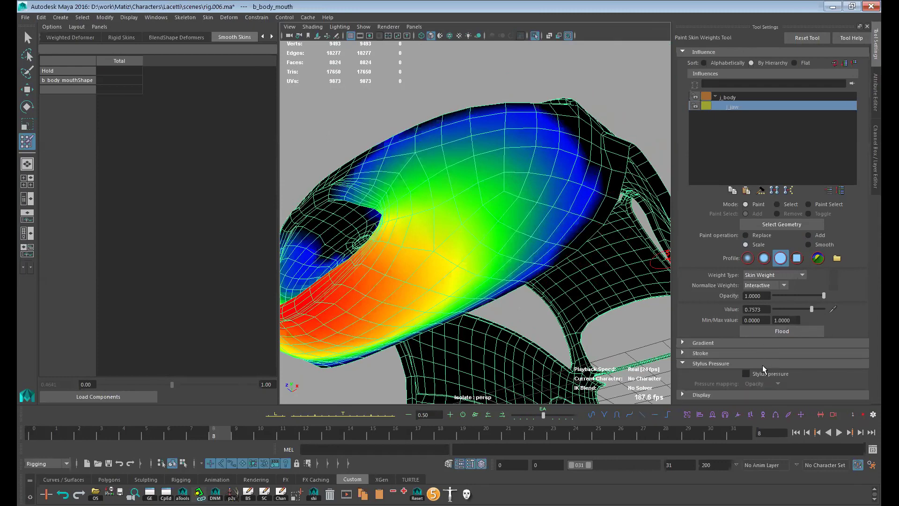
{"action": "left_click_drag", "start_coordinate": [506, 262], "coordinate": [536, 258], "text": "alt"}
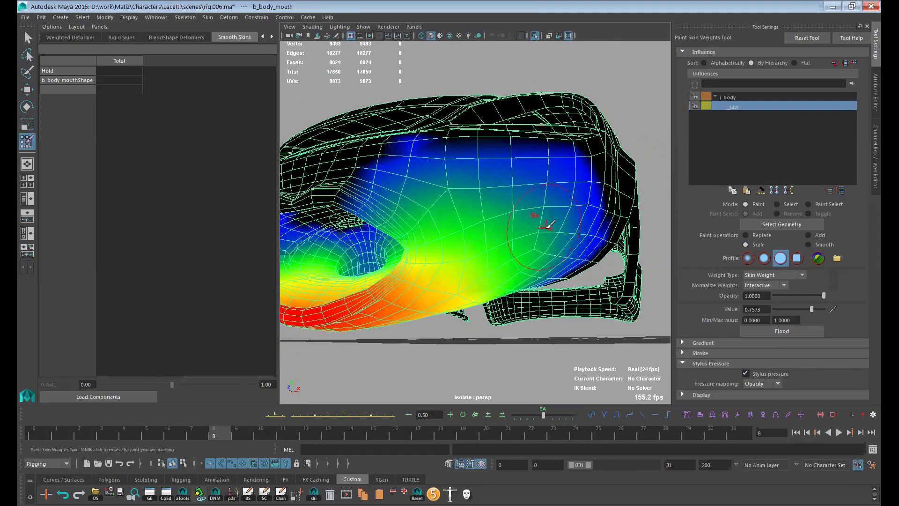
{"action": "left_click_drag", "start_coordinate": [520, 262], "coordinate": [561, 251], "text": "alt"}
Step: Smooth the j_jaw weights across the cheek and underside with stylus pressure off
{"action": "left_click", "coordinate": [809, 244]}
{"action": "left_click", "coordinate": [767, 374]}
{"action": "left_click_drag", "start_coordinate": [583, 287], "coordinate": [526, 209], "text": "alt"}
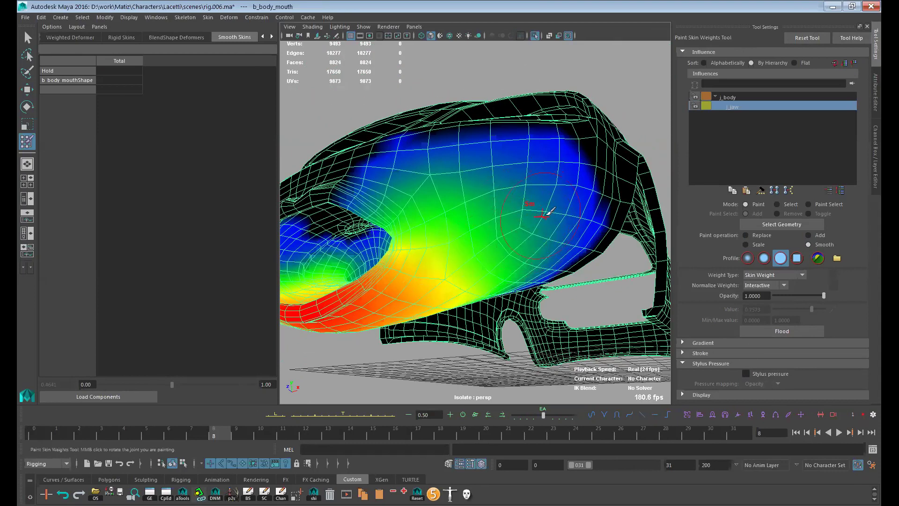
{"action": "left_click_drag", "start_coordinate": [543, 244], "coordinate": [487, 244], "text": "alt"}
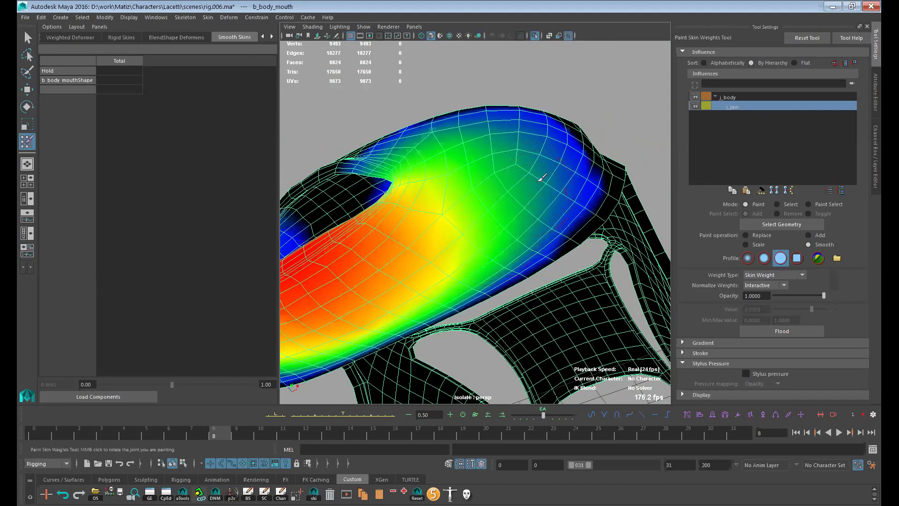
{"action": "mouse_move", "coordinate": [517, 201]}
{"action": "left_mouse_down", "text": "alt"}
{"action": "mouse_move", "coordinate": [518, 237]}
{"action": "mouse_move", "coordinate": [582, 290]}
{"action": "left_mouse_up", "text": "alt"}
Step: Leave weight painting, deselect the mesh and scrub the jaw animation to frame 12, examining the cheek and mouth corner
{"action": "mouse_move", "coordinate": [224, 430]}
{"action": "left_mouse_down"}
{"action": "mouse_move", "coordinate": [153, 430]}
{"action": "mouse_move", "coordinate": [191, 430]}
{"action": "left_mouse_up"}
{"action": "key", "text": "q"}
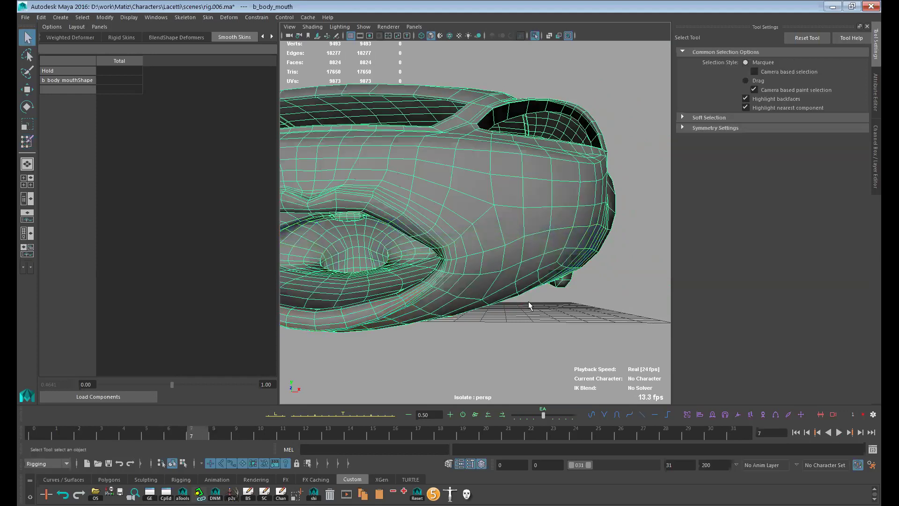
{"action": "left_click_drag", "start_coordinate": [528, 305], "coordinate": [482, 322], "text": "alt"}
{"action": "left_click", "coordinate": [477, 345]}
{"action": "mouse_move", "coordinate": [101, 432]}
{"action": "left_mouse_down"}
{"action": "mouse_move", "coordinate": [427, 430]}
{"action": "mouse_move", "coordinate": [306, 430]}
{"action": "left_mouse_up"}
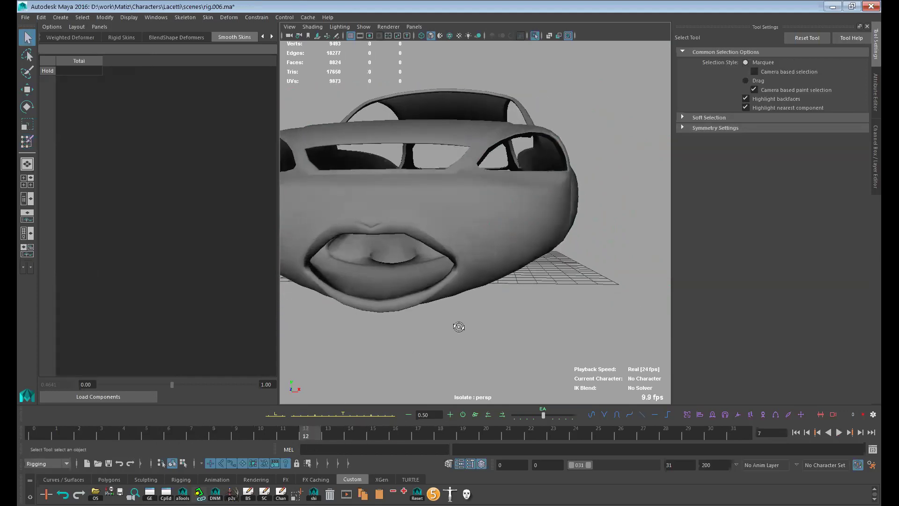
{"action": "left_click_drag", "start_coordinate": [459, 327], "coordinate": [444, 302], "text": "alt"}
{"action": "scroll", "coordinate": [514, 342], "scroll_direction": "up", "scroll_amount": 8}
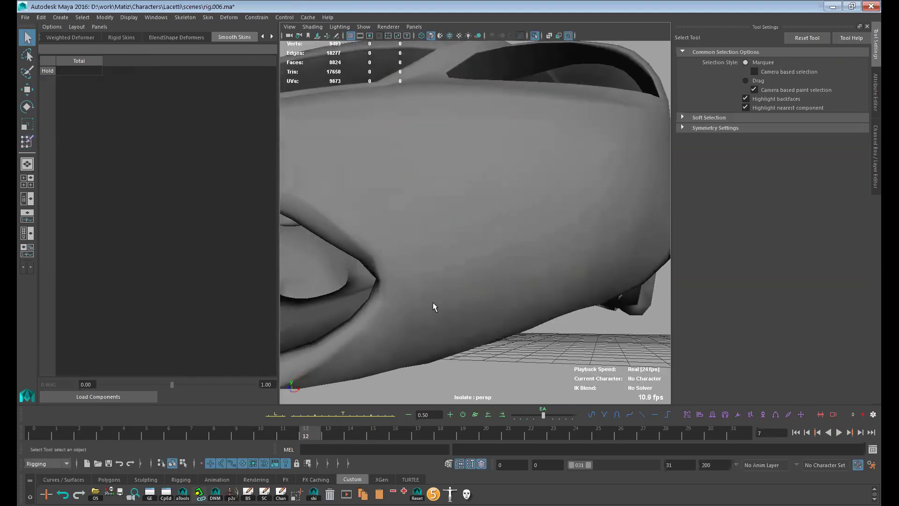
Step: Select the body mesh, resume painting its j_jaw skin weights and resize the brush
{"action": "left_click", "coordinate": [432, 307]}
{"action": "scroll", "coordinate": [409, 231], "scroll_direction": "up", "scroll_amount": 3}
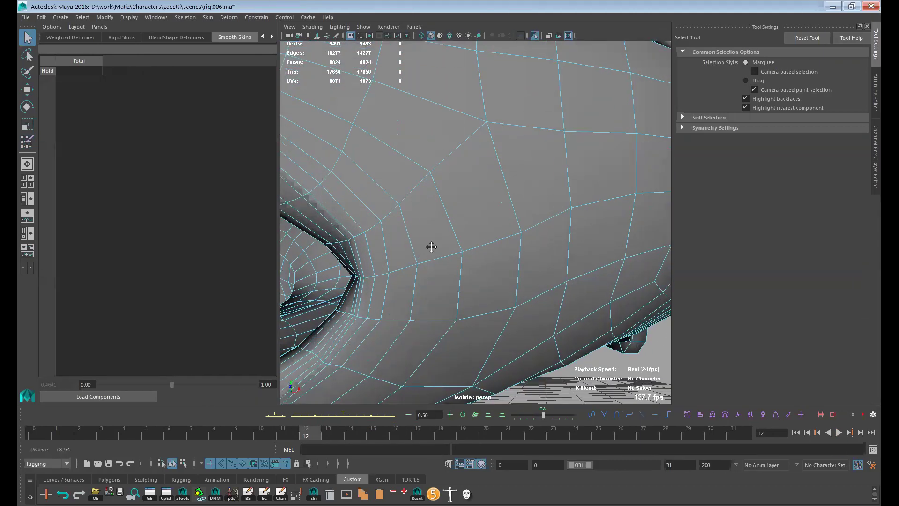
{"action": "key", "text": "F10"}
{"action": "key", "text": "F8"}
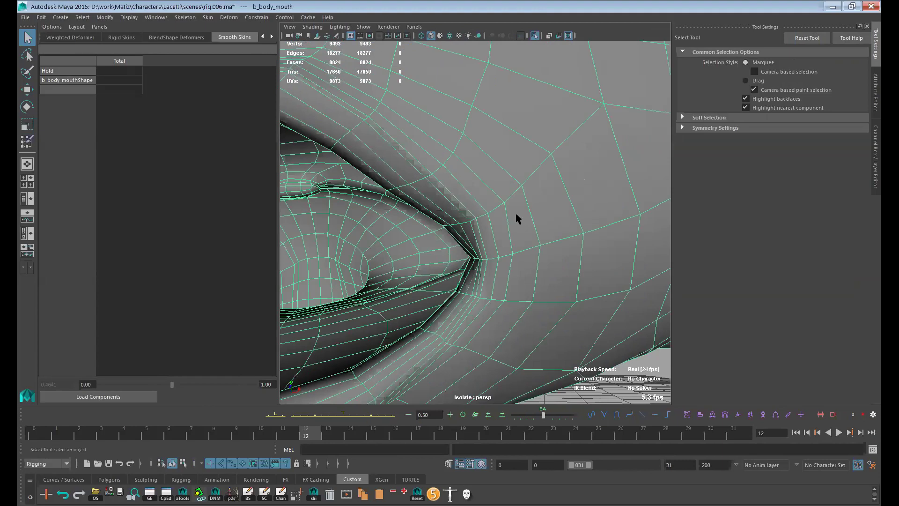
{"action": "key", "text": "y"}
{"action": "left_click_drag", "start_coordinate": [563, 242], "coordinate": [538, 242]}
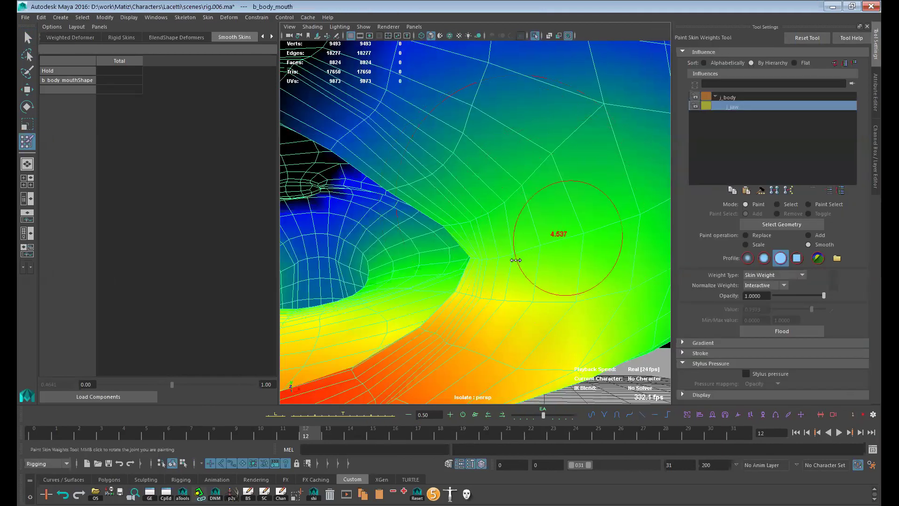
Step: Add j_jaw weights around the mouth corner and its inner side at 0.7573 with stylus pressure mapped to opacity
{"action": "left_click", "coordinate": [809, 235]}
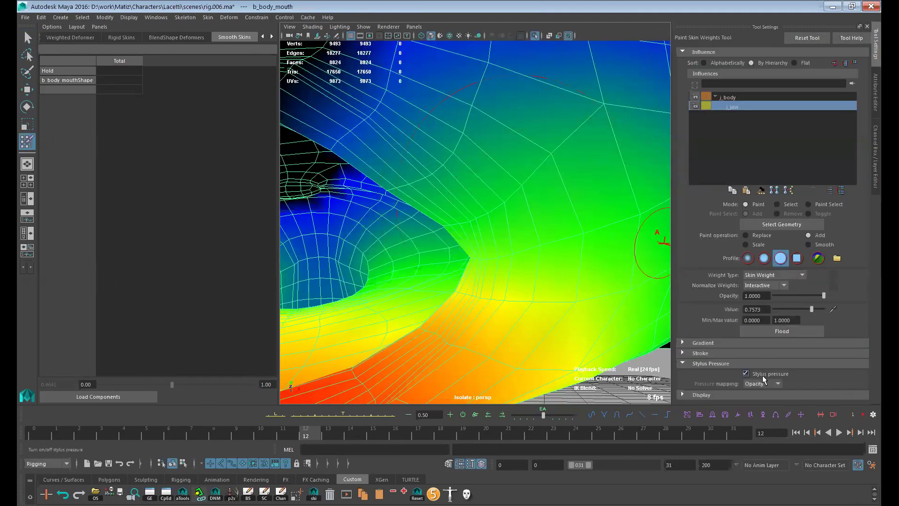
{"action": "left_click_drag", "start_coordinate": [553, 234], "coordinate": [489, 209]}
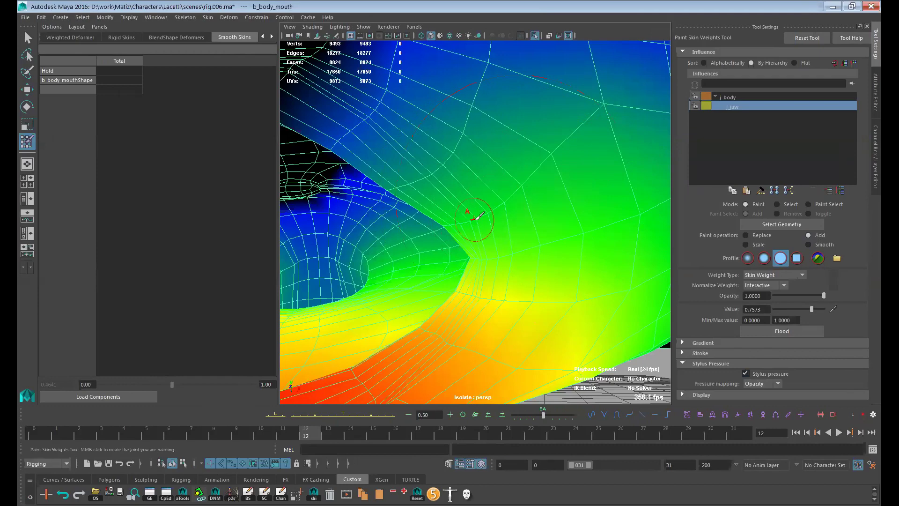
{"action": "middle_click_drag", "start_coordinate": [526, 215], "coordinate": [542, 231], "text": "alt"}
{"action": "mouse_move", "coordinate": [542, 231]}
{"action": "left_mouse_down", "text": "alt"}
{"action": "mouse_move", "coordinate": [614, 237]}
{"action": "mouse_move", "coordinate": [570, 254]}
{"action": "mouse_move", "coordinate": [589, 273]}
{"action": "mouse_move", "coordinate": [603, 261]}
{"action": "mouse_move", "coordinate": [512, 237]}
{"action": "left_mouse_up", "text": "alt"}
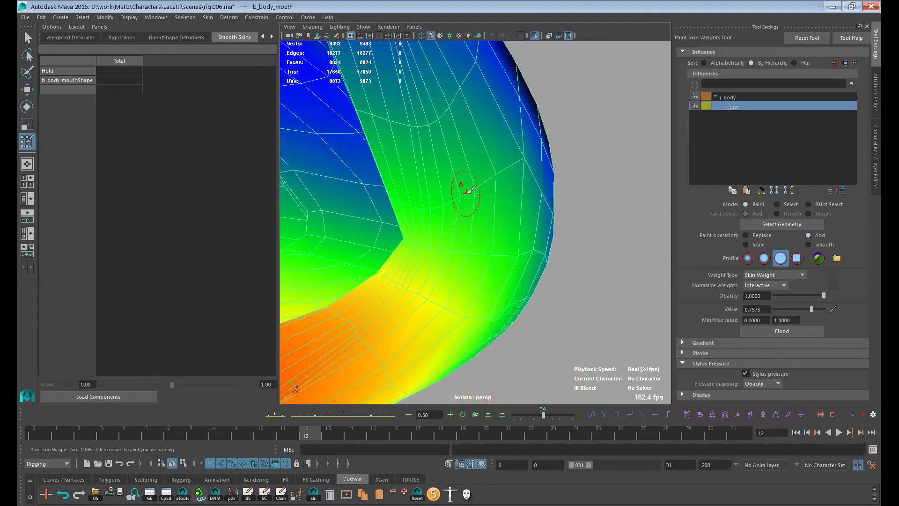
{"action": "left_click_drag", "start_coordinate": [469, 190], "coordinate": [494, 206], "text": "alt"}
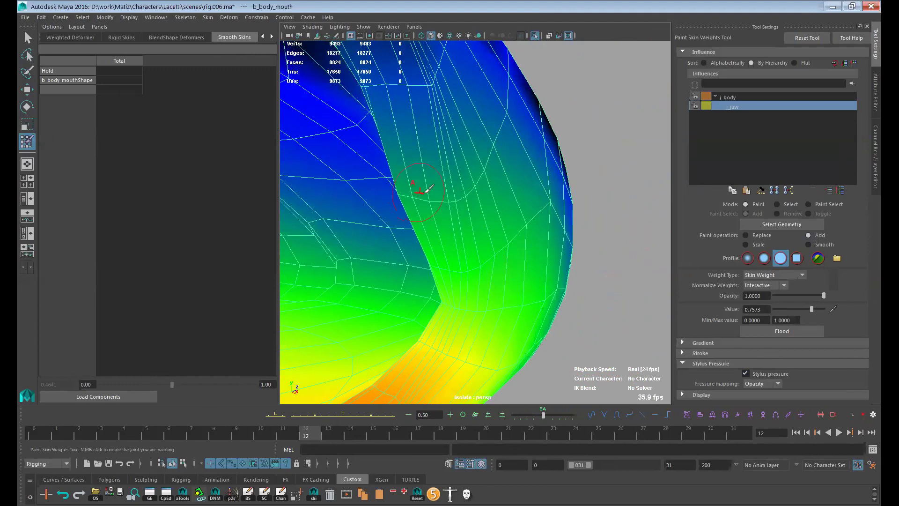
{"action": "scroll", "coordinate": [505, 212], "scroll_direction": "up", "scroll_amount": 4}
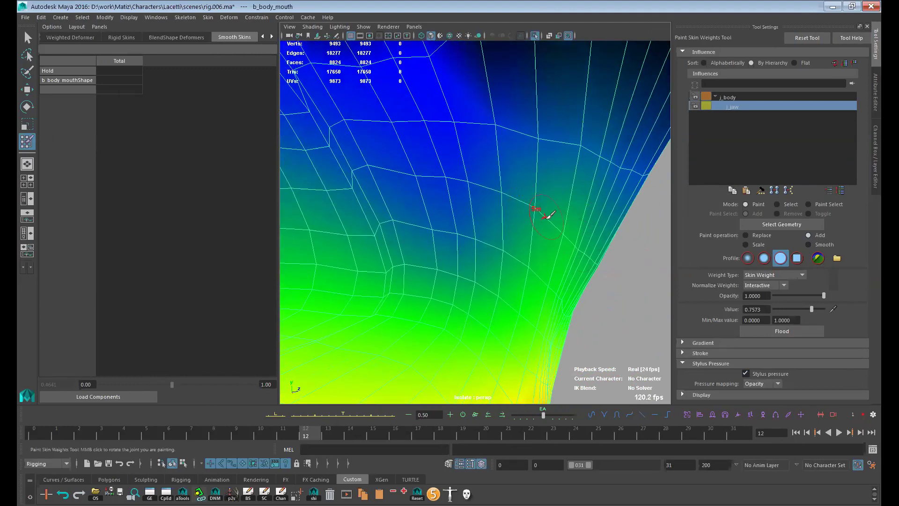
{"action": "mouse_move", "coordinate": [581, 249]}
{"action": "left_mouse_down", "text": "alt"}
{"action": "mouse_move", "coordinate": [542, 261]}
{"action": "mouse_move", "coordinate": [331, 169]}
{"action": "left_mouse_up", "text": "alt"}
{"action": "left_click_drag", "start_coordinate": [439, 127], "coordinate": [512, 218], "text": "alt"}
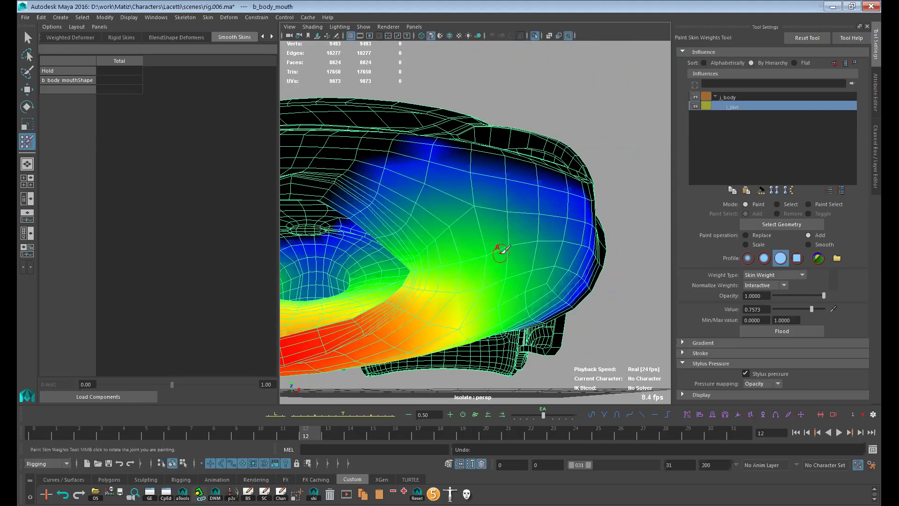
{"action": "key", "text": "shift"}
{"action": "right_click_drag", "start_coordinate": [510, 253], "coordinate": [538, 271], "text": "alt"}
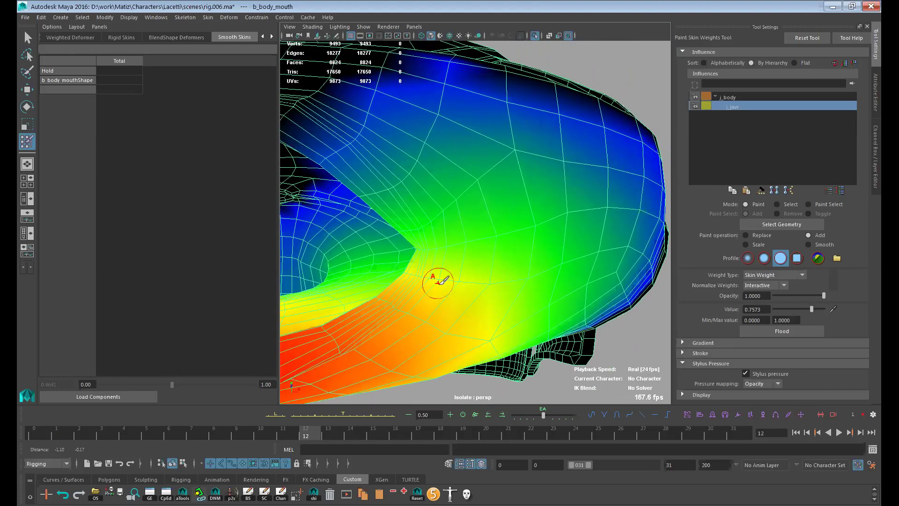
Step: Show the j_body weights in grayscale by turning off the color ramp
{"action": "left_click", "coordinate": [732, 99]}
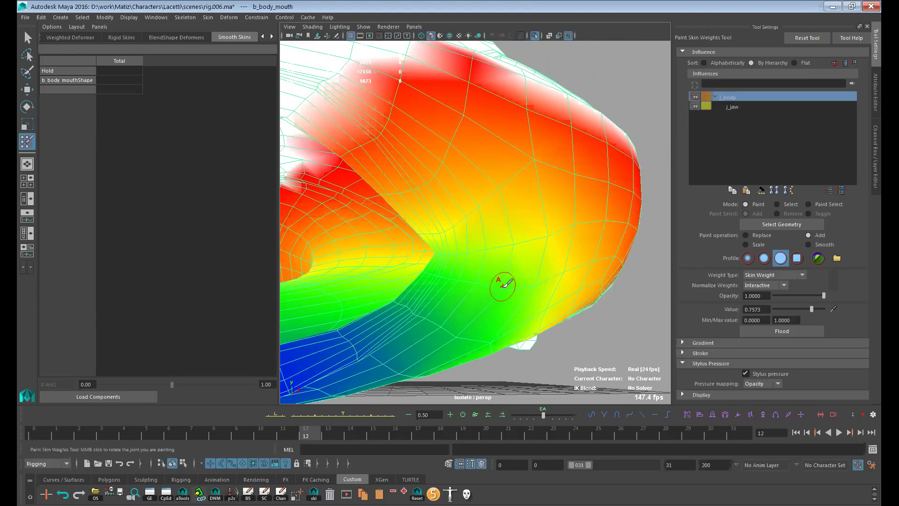
{"action": "left_click_drag", "start_coordinate": [482, 281], "coordinate": [755, 335], "text": "alt"}
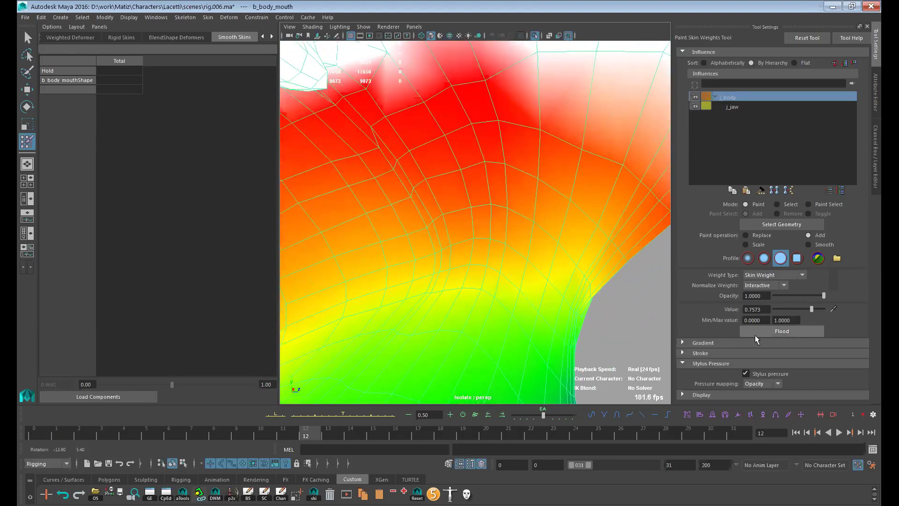
{"action": "left_click", "coordinate": [747, 344]}
{"action": "left_click", "coordinate": [746, 352]}
Step: Smooth the j_body weights along the inside of the mouth corner with stylus pressure off
{"action": "left_click_drag", "start_coordinate": [585, 285], "coordinate": [517, 295], "text": "alt"}
{"action": "key", "text": "ctrl+z"}
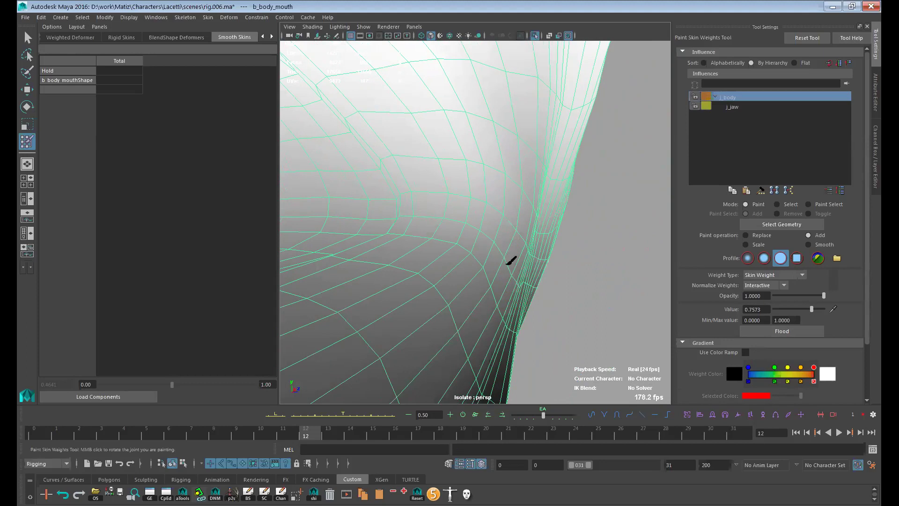
{"action": "right_click_drag", "start_coordinate": [532, 256], "coordinate": [583, 382], "text": "alt"}
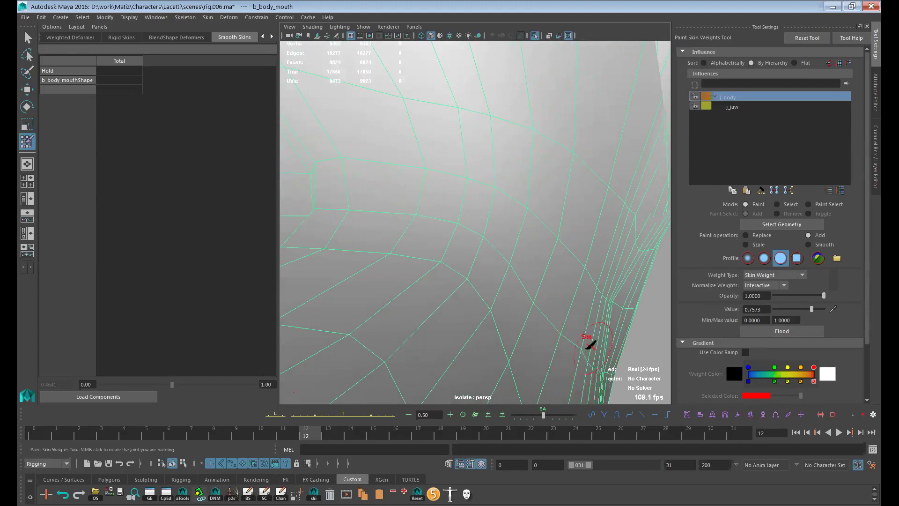
{"action": "left_click", "coordinate": [759, 343]}
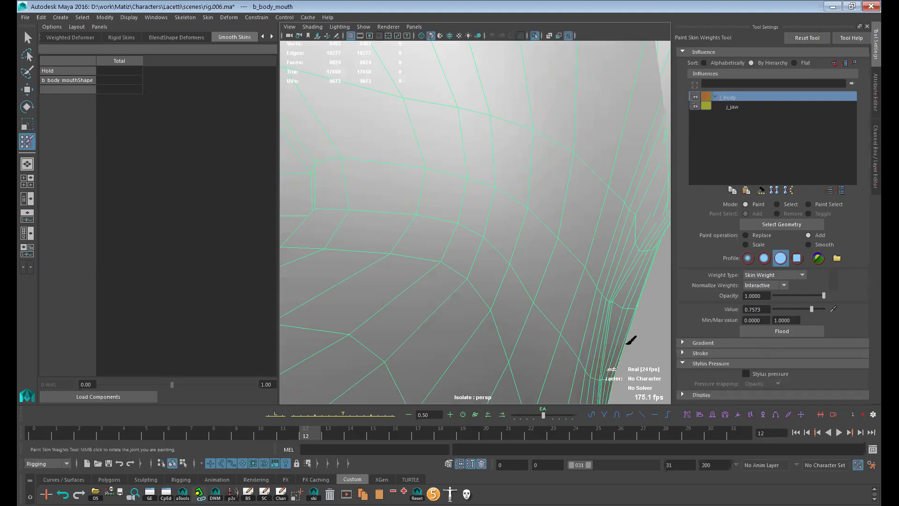
{"action": "mouse_move", "coordinate": [638, 270]}
{"action": "left_mouse_down", "text": "alt"}
{"action": "mouse_move", "coordinate": [572, 290]}
{"action": "mouse_move", "coordinate": [592, 270]}
{"action": "mouse_move", "coordinate": [562, 274]}
{"action": "mouse_move", "coordinate": [538, 175]}
{"action": "left_mouse_up", "text": "alt"}
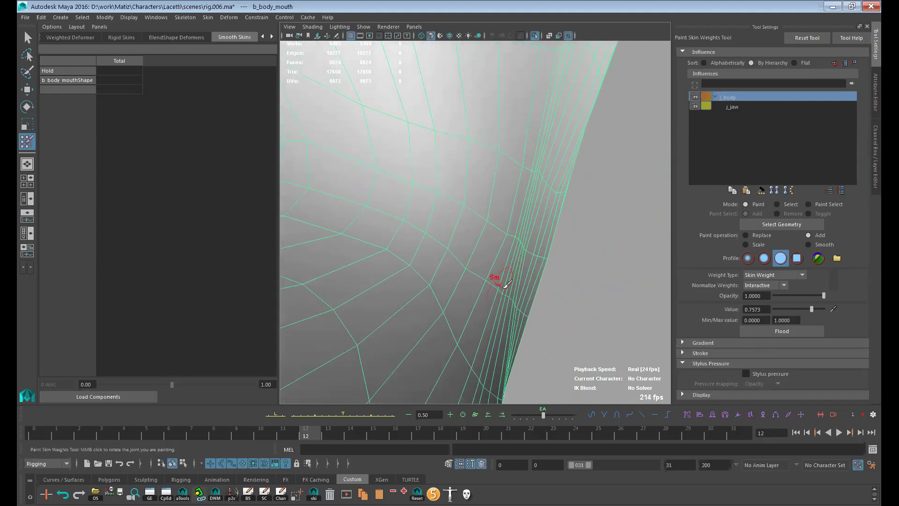
{"action": "left_click_drag", "start_coordinate": [592, 316], "coordinate": [462, 280], "text": "alt"}
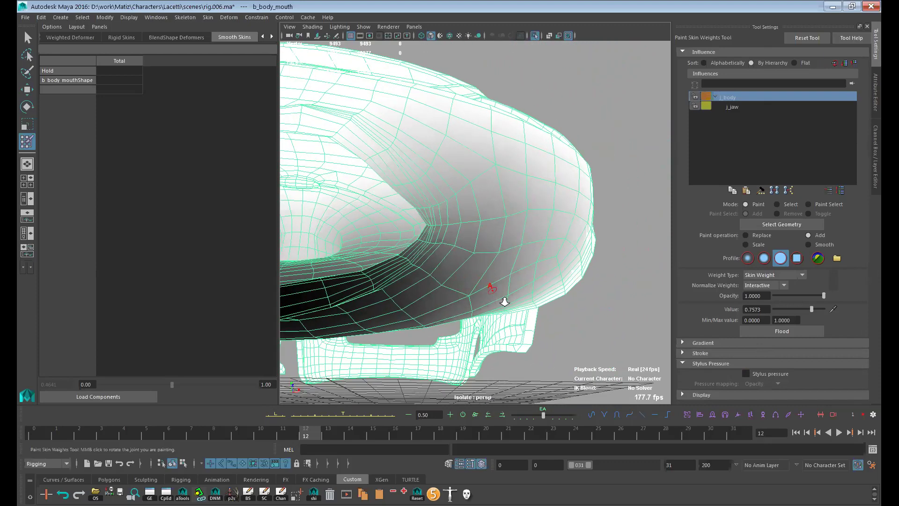
Step: Scrub the jaw animation to frame 10, then leave weight painting and end isolation to examine the jaw with the whole model
{"action": "left_click_drag", "start_coordinate": [502, 301], "coordinate": [432, 367], "text": "alt"}
{"action": "left_click", "coordinate": [230, 435]}
{"action": "left_click_drag", "start_coordinate": [233, 438], "coordinate": [273, 436]}
{"action": "mouse_move", "coordinate": [518, 297]}
{"action": "left_mouse_down", "text": "alt"}
{"action": "mouse_move", "coordinate": [411, 307]}
{"action": "mouse_move", "coordinate": [428, 297]}
{"action": "mouse_move", "coordinate": [556, 299]}
{"action": "mouse_move", "coordinate": [546, 287]}
{"action": "mouse_move", "coordinate": [591, 313]}
{"action": "mouse_move", "coordinate": [580, 50]}
{"action": "left_mouse_up", "text": "alt"}
{"action": "key", "text": "q"}
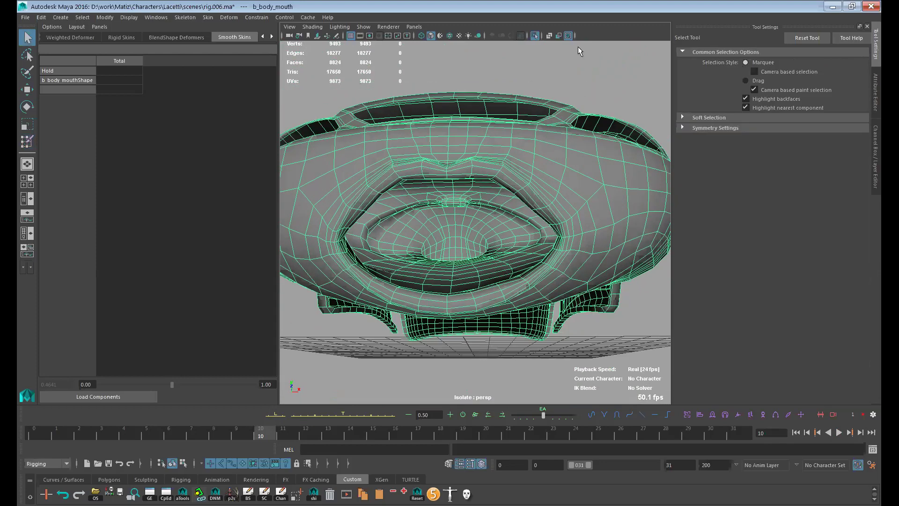
{"action": "left_click", "coordinate": [536, 36]}
{"action": "left_click_drag", "start_coordinate": [538, 147], "coordinate": [535, 310], "text": "alt"}
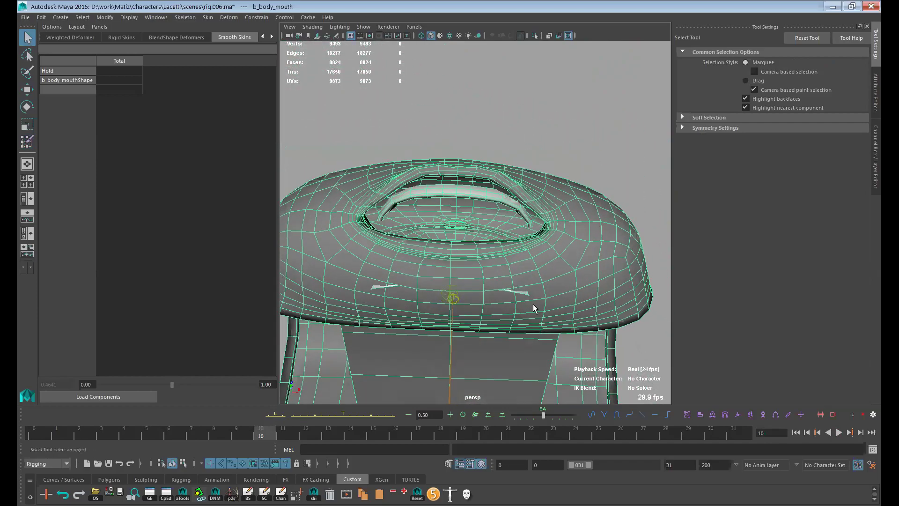
{"action": "left_click_drag", "start_coordinate": [411, 328], "coordinate": [498, 336], "text": "alt"}
{"action": "right_click_drag", "start_coordinate": [498, 335], "coordinate": [513, 286], "text": "alt"}
Step: Add j_jaw weights where the teeth poke through the lower cheek using stylus pressure, and smooth them with stylus pressure off
{"action": "key", "text": "y"}
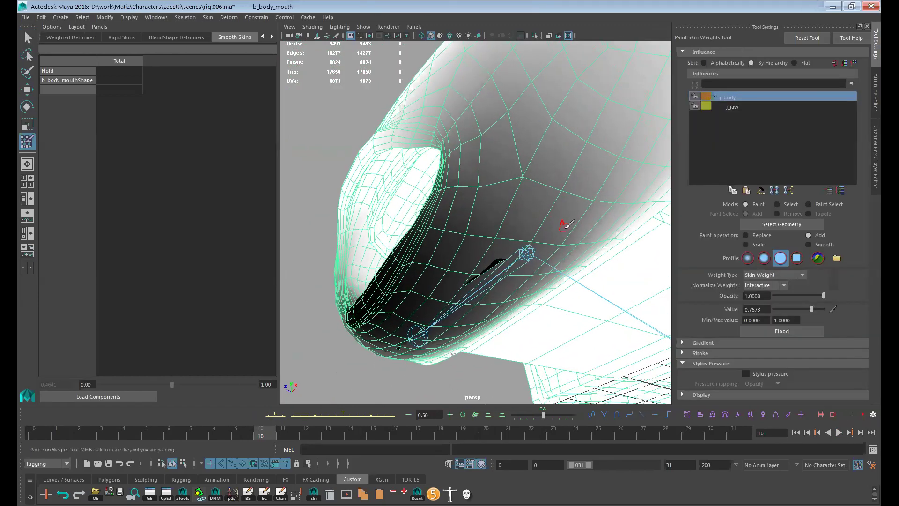
{"action": "left_click", "coordinate": [734, 108]}
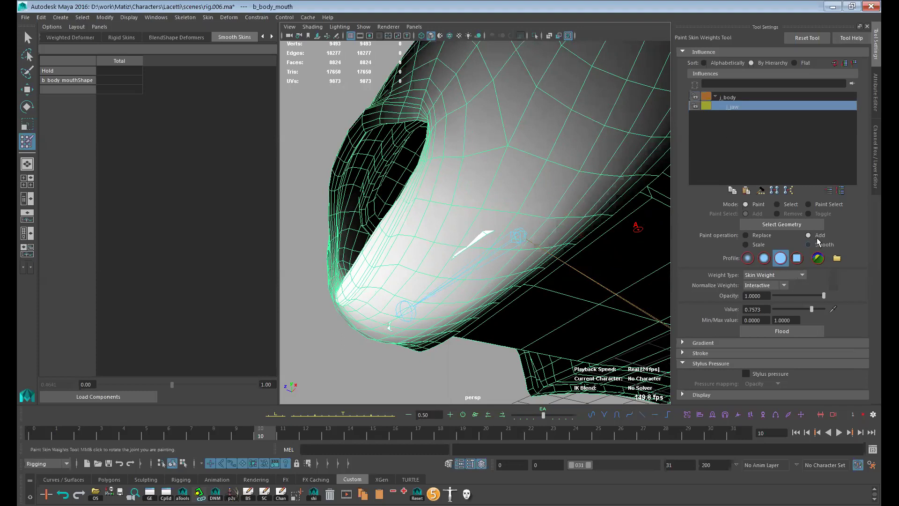
{"action": "left_click", "coordinate": [745, 373]}
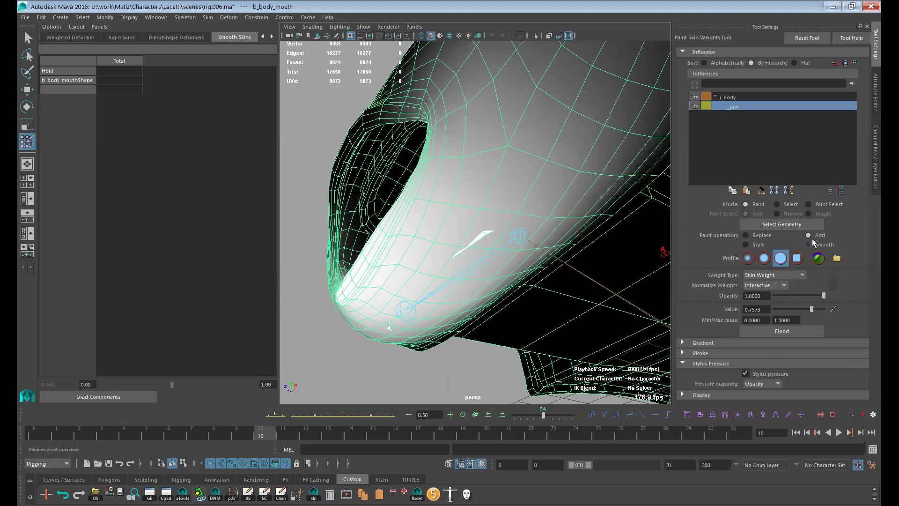
{"action": "left_click_drag", "start_coordinate": [482, 236], "coordinate": [506, 216]}
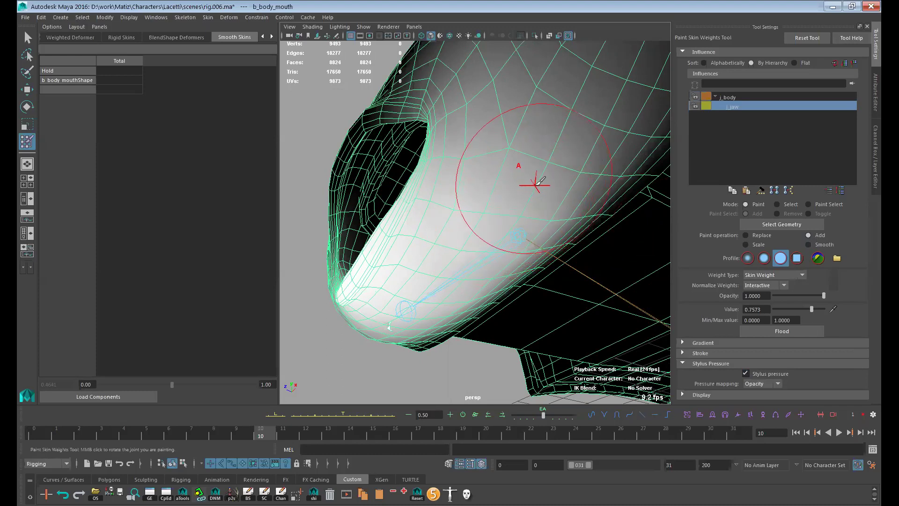
{"action": "left_click", "coordinate": [824, 244]}
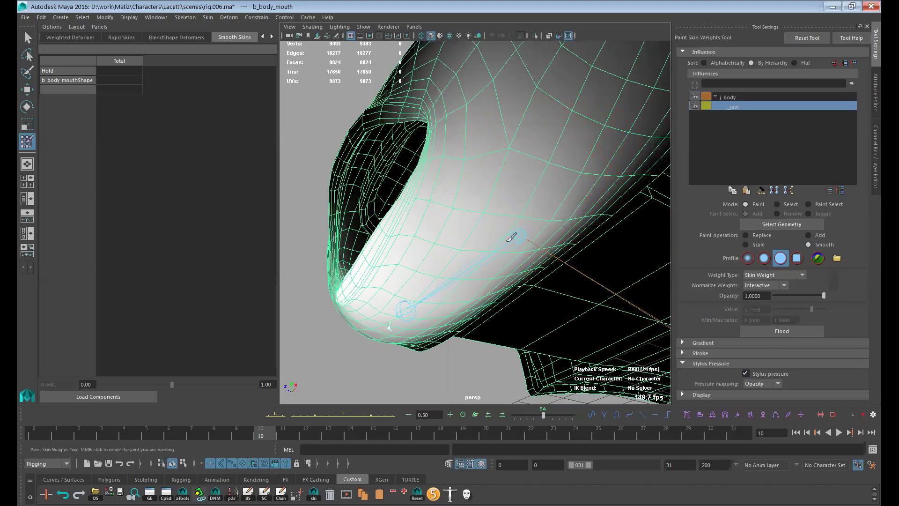
{"action": "left_click", "coordinate": [745, 374]}
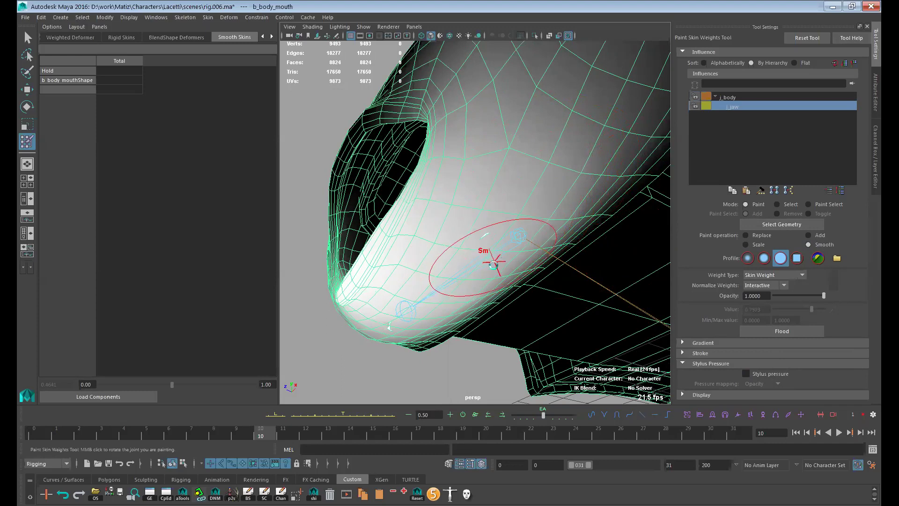
Step: Add more j_jaw weights on the lower cheek at 0.7573 with the soft brush profile and stylus pressure mapped to opacity
{"action": "left_click", "coordinate": [808, 235]}
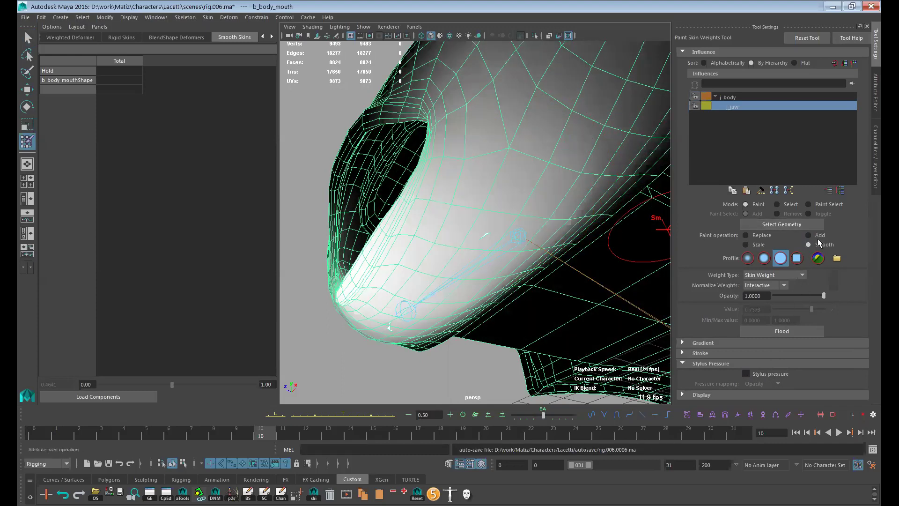
{"action": "left_click", "coordinate": [746, 374]}
{"action": "left_click", "coordinate": [764, 258]}
{"action": "left_click", "coordinate": [746, 373]}
{"action": "left_click", "coordinate": [746, 374]}
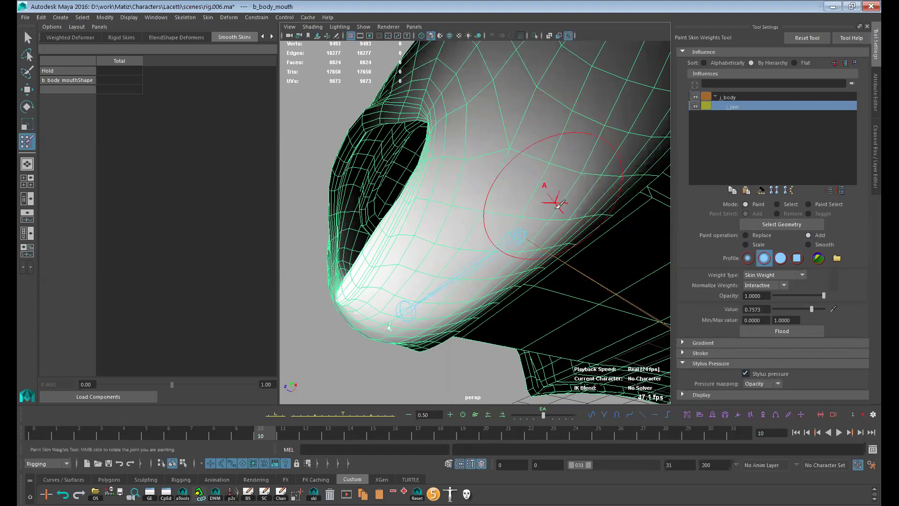
Step: Return to frame 0, mirror the skin weights and play back the jaw animation
{"action": "left_click", "coordinate": [43, 436]}
{"action": "left_click", "coordinate": [207, 18]}
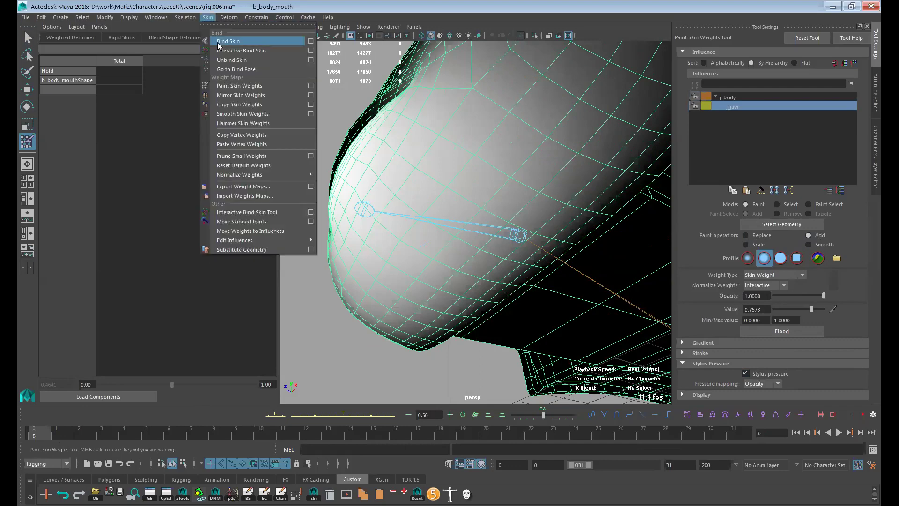
{"action": "left_click", "coordinate": [234, 96]}
{"action": "key", "text": "alt+v"}
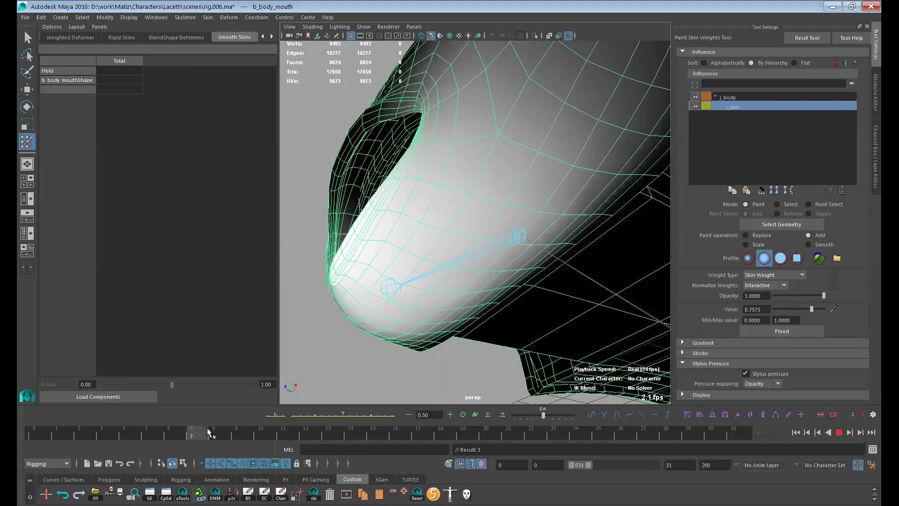
{"action": "key", "text": "alt+v"}
Step: Leave weight painting, inspect the connected mouth faces at frame 13 in face mode, and deselect the mesh
{"action": "left_click_drag", "start_coordinate": [401, 327], "coordinate": [621, 179], "text": "alt"}
{"action": "key", "text": "q"}
{"action": "key", "text": "F11"}
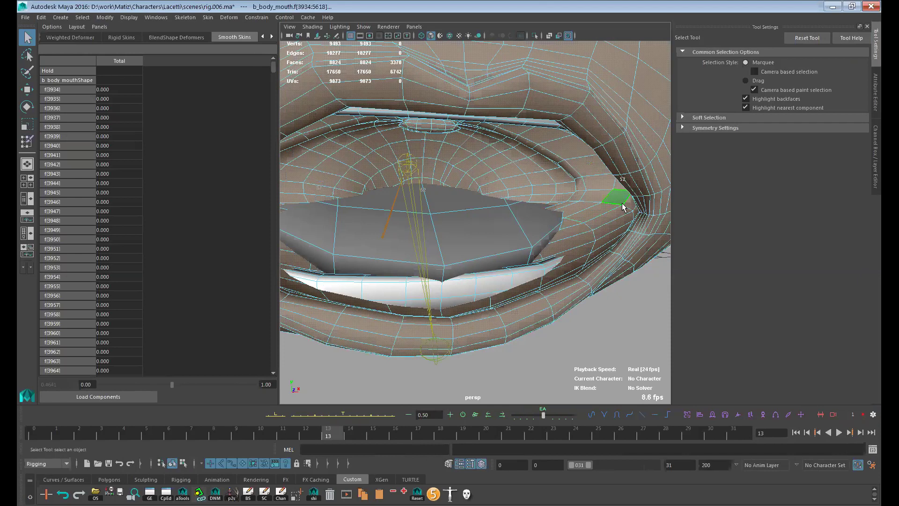
{"action": "key", "text": "F8"}
{"action": "scroll", "coordinate": [568, 276], "scroll_direction": "down", "scroll_amount": 5}
{"action": "left_click", "coordinate": [568, 285]}
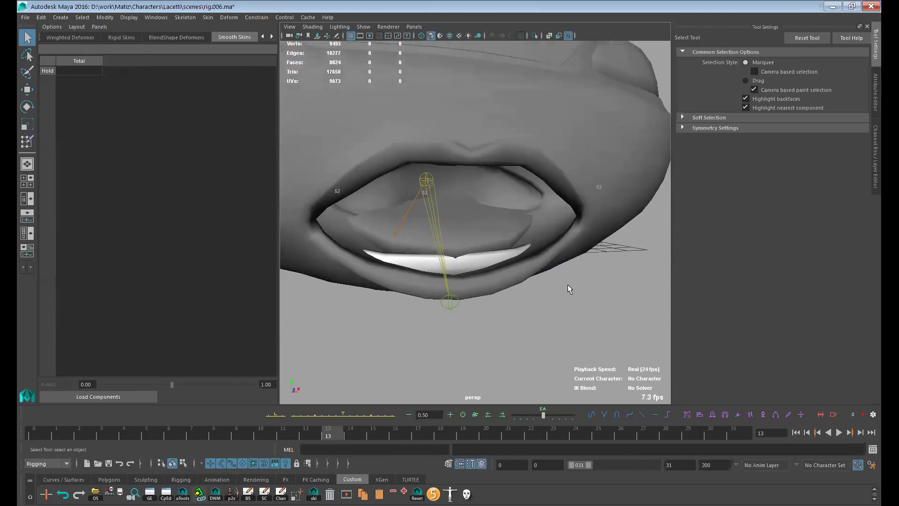
Step: Enlarge the perspective view, select the body's connected faces to examine the mouth interior around the teeth, and clear the selection
{"action": "key", "text": "space"}
{"action": "left_click_drag", "start_coordinate": [568, 285], "coordinate": [486, 251], "text": "alt"}
{"action": "left_click", "coordinate": [459, 252]}
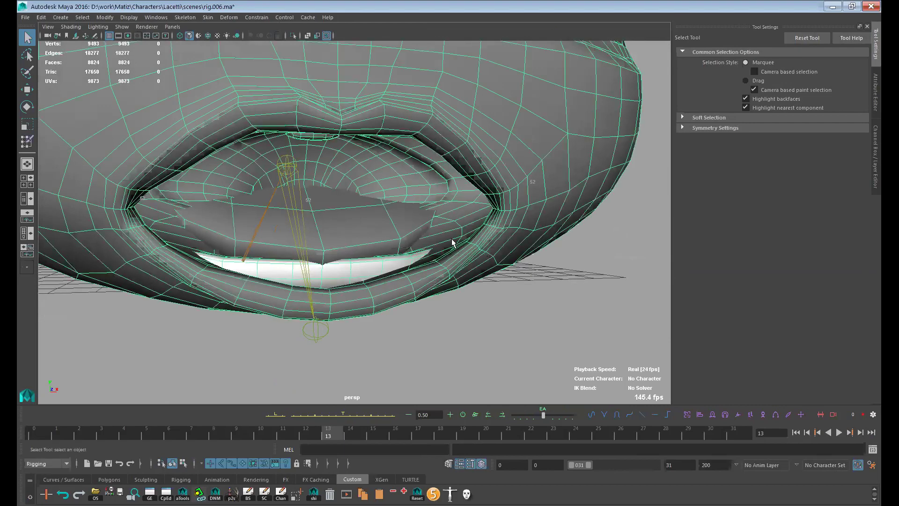
{"action": "right_click_drag", "start_coordinate": [453, 222], "coordinate": [452, 233]}
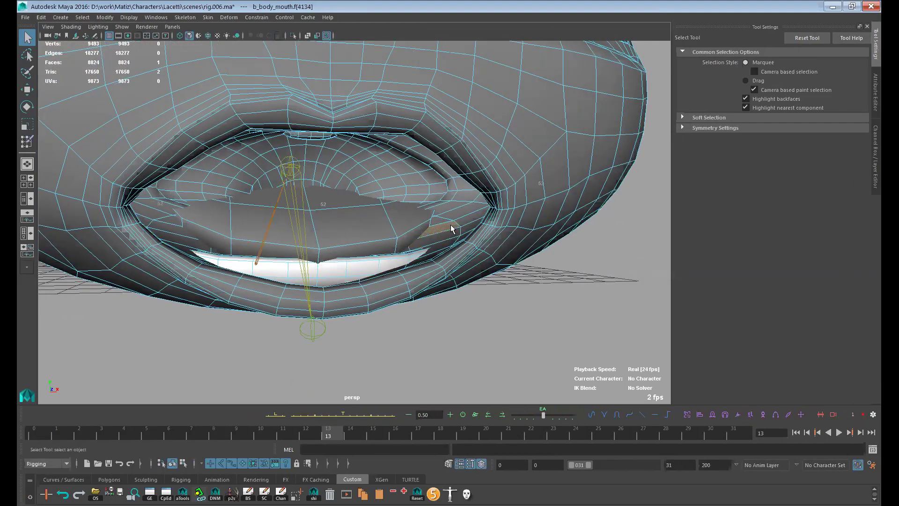
{"action": "left_click_drag", "start_coordinate": [452, 233], "coordinate": [473, 245], "text": "alt"}
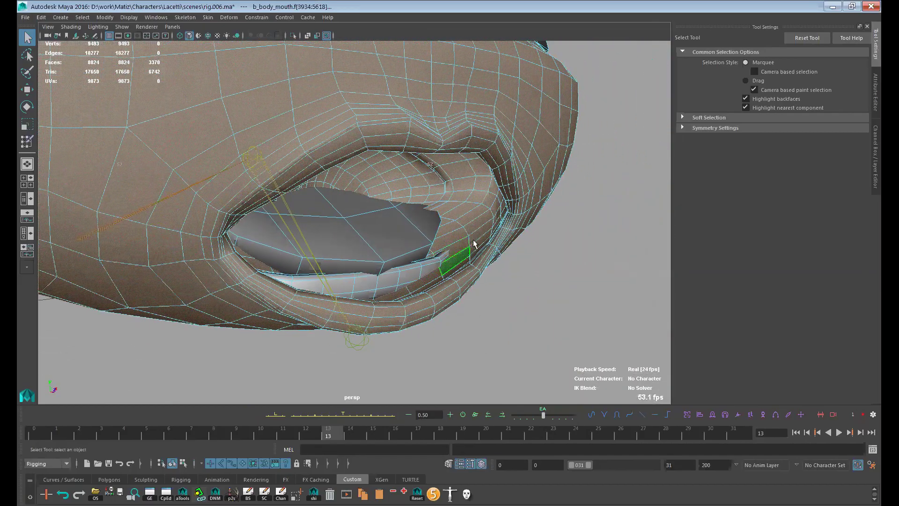
{"action": "left_click", "coordinate": [543, 264]}
{"action": "left_click_drag", "start_coordinate": [545, 265], "coordinate": [229, 84], "text": "alt"}
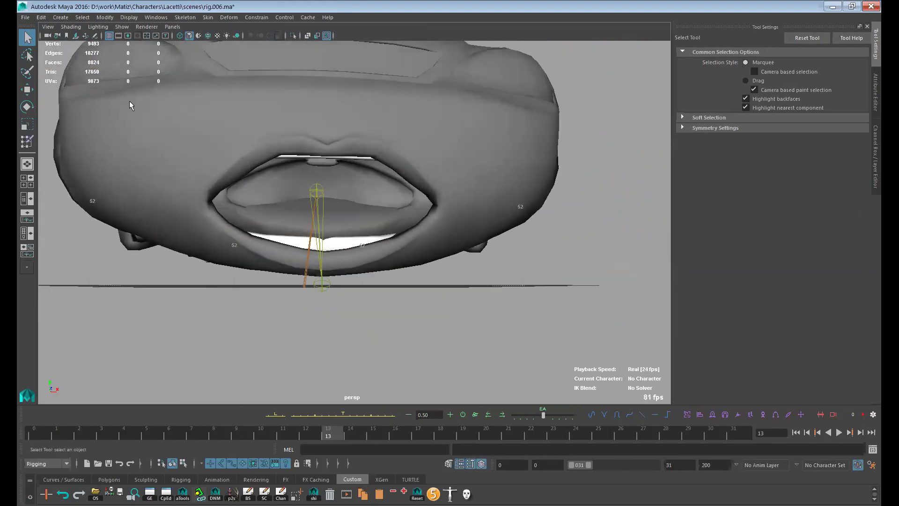
Step: Save the current rig scene
{"action": "left_click", "coordinate": [109, 463]}
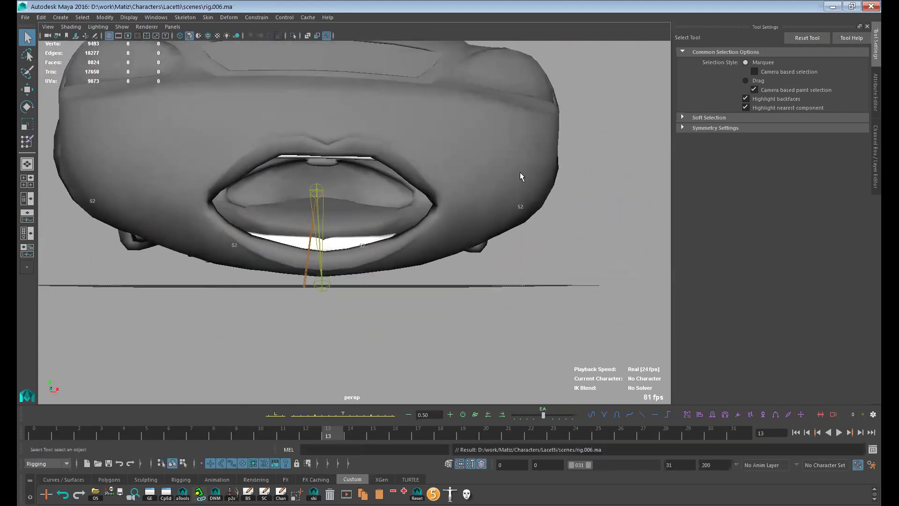
{"action": "left_click", "coordinate": [109, 463]}
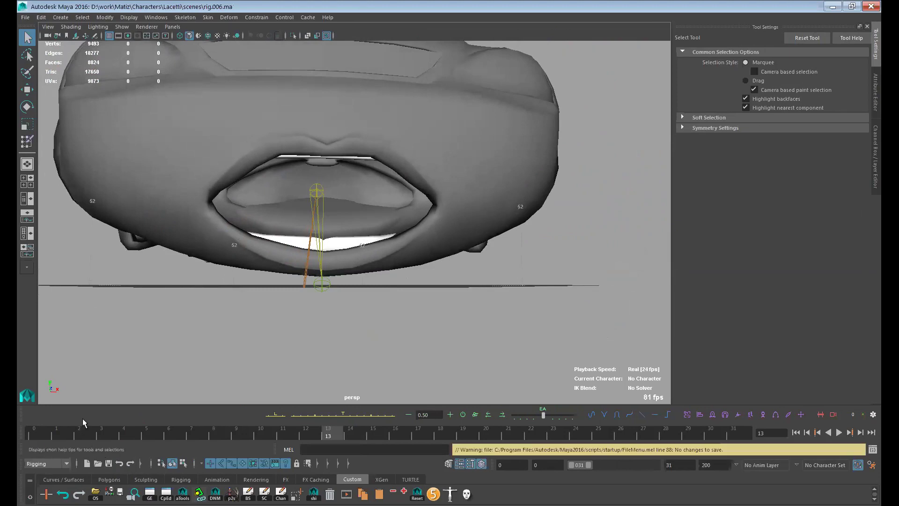
{"action": "left_click_drag", "start_coordinate": [449, 263], "coordinate": [234, 383], "text": "alt"}
{"action": "left_click", "coordinate": [108, 463]}
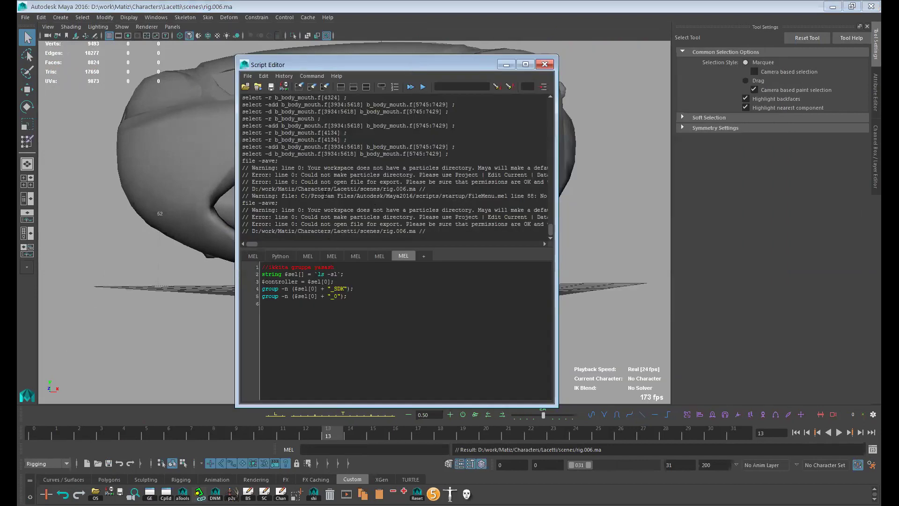
Step: Widen the Script Editor and read the save warnings about the workspace's particles directory
{"action": "left_click_drag", "start_coordinate": [239, 217], "coordinate": [237, 216]}
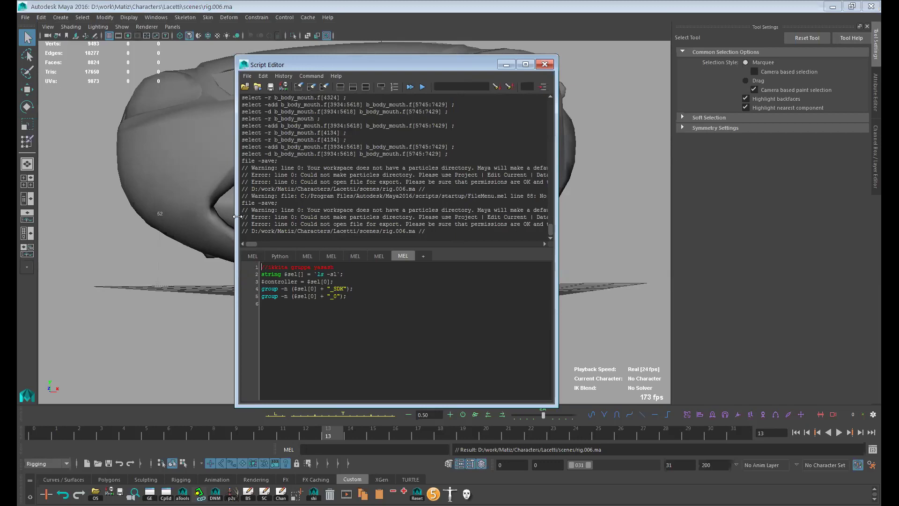
{"action": "left_click_drag", "start_coordinate": [237, 216], "coordinate": [95, 220]}
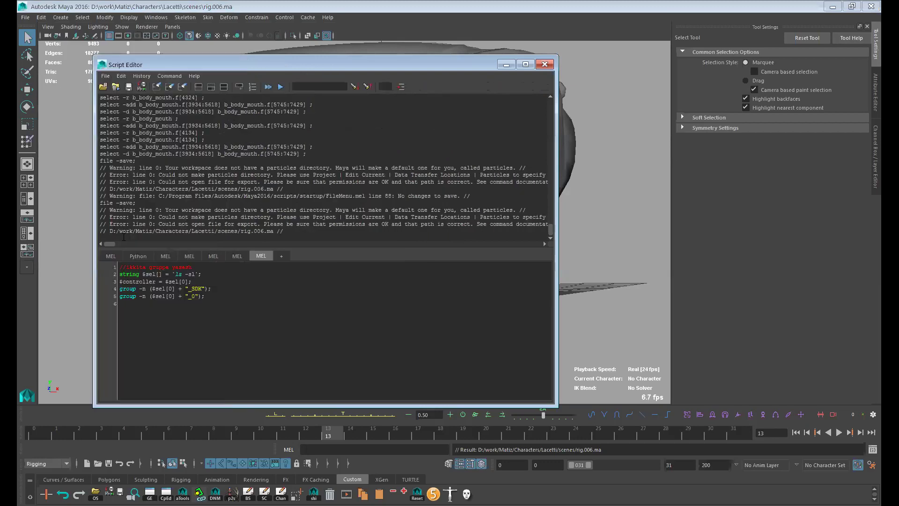
{"action": "left_click_drag", "start_coordinate": [188, 168], "coordinate": [330, 168]}
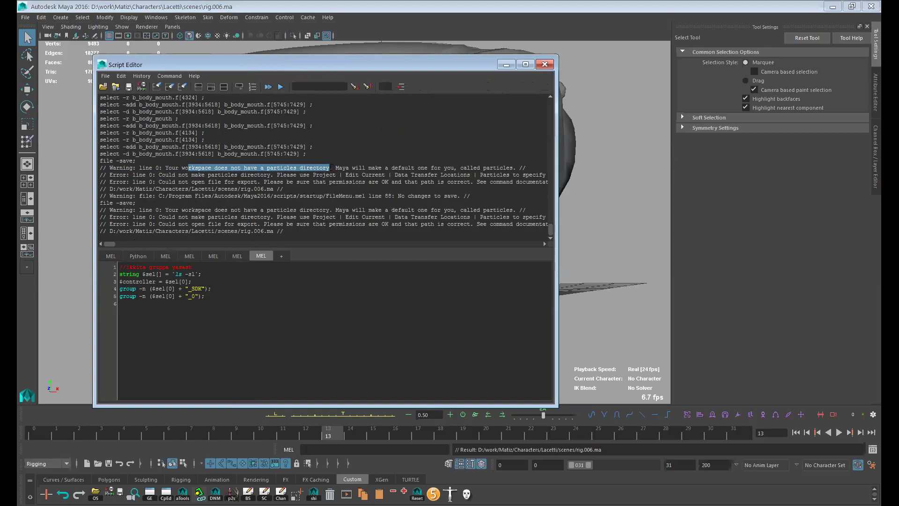
{"action": "left_click", "coordinate": [365, 175]}
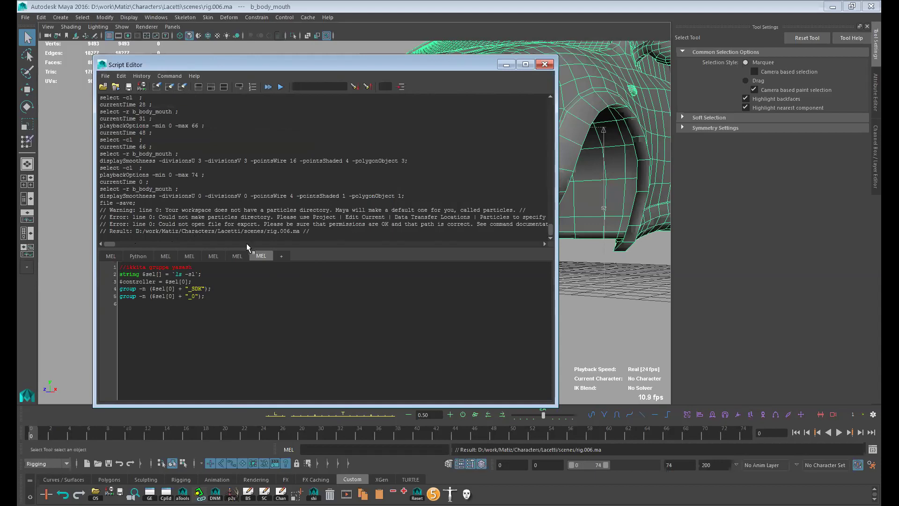
Step: Close the Script Editor, select the body mesh, play back the jaw animation and return to frame 0
{"action": "left_click", "coordinate": [549, 68]}
{"action": "scroll", "coordinate": [328, 210], "scroll_direction": "down", "scroll_amount": 5}
{"action": "left_click_drag", "start_coordinate": [421, 234], "coordinate": [281, 295], "text": "alt"}
{"action": "left_click", "coordinate": [450, 322]}
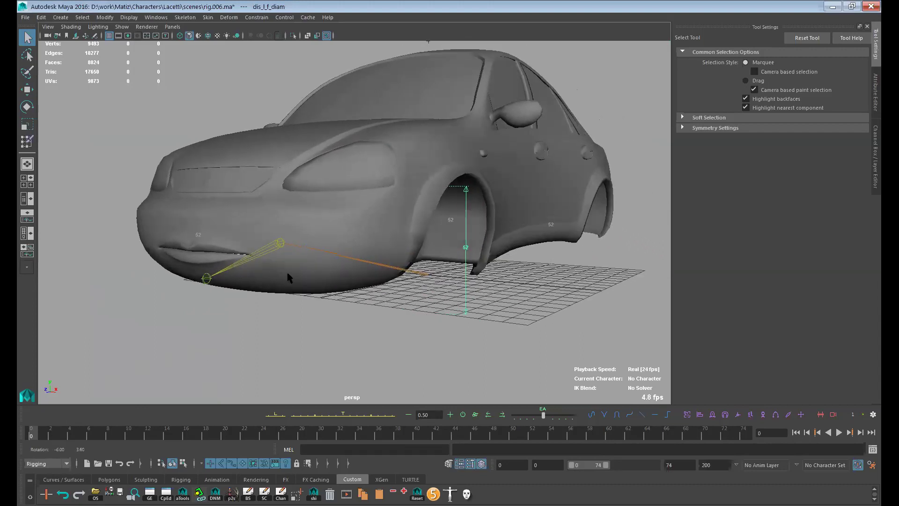
{"action": "left_click", "coordinate": [275, 293]}
{"action": "key", "text": "alt+v"}
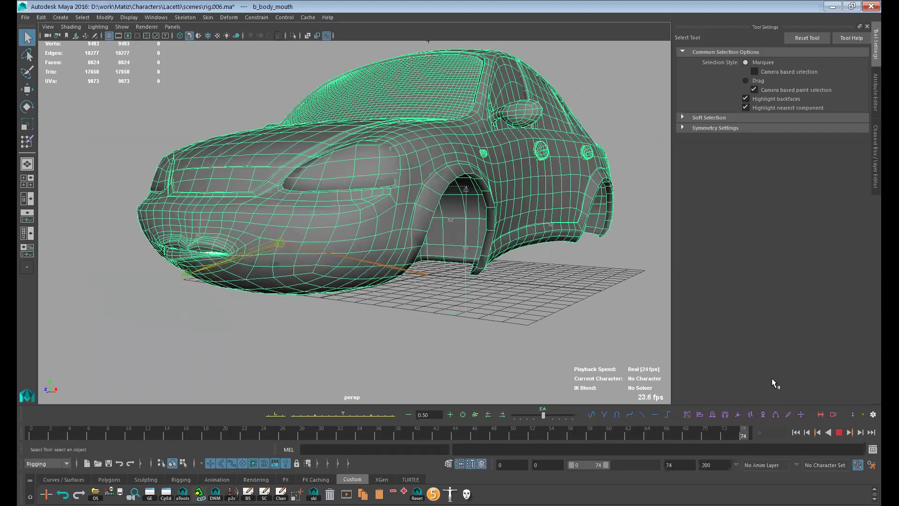
{"action": "left_click", "coordinate": [25, 434]}
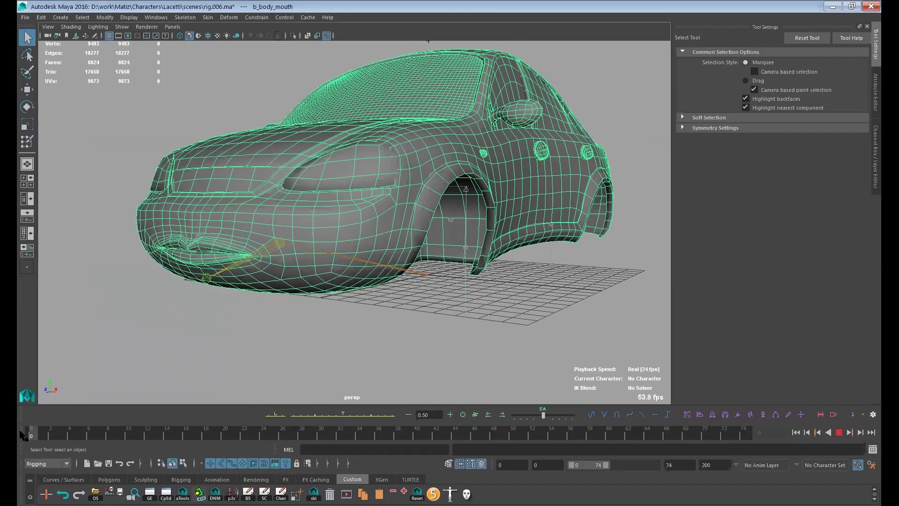
Step: Examine the closed lips from the front at frame 0 and deselect the body mesh
{"action": "right_click_drag", "start_coordinate": [322, 289], "coordinate": [496, 346], "text": "alt"}
{"action": "left_click_drag", "start_coordinate": [495, 347], "coordinate": [510, 324], "text": "alt"}
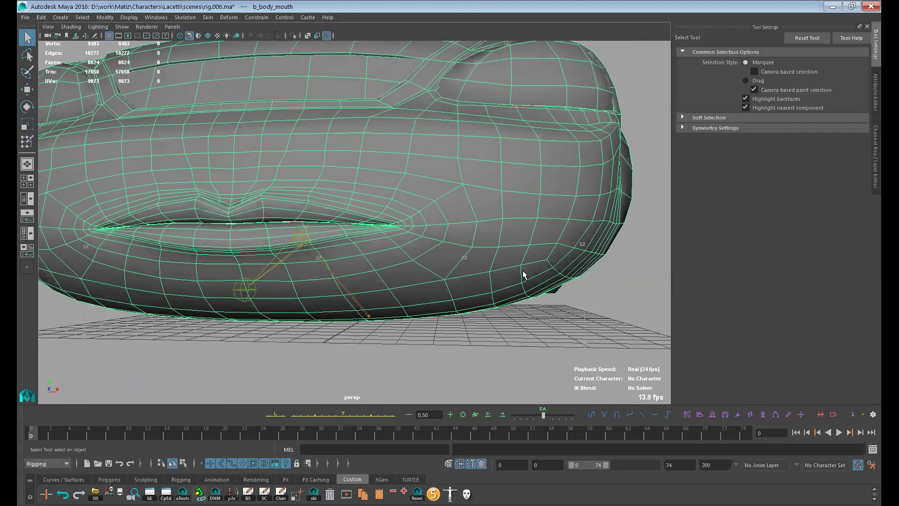
{"action": "left_click_drag", "start_coordinate": [462, 307], "coordinate": [260, 383], "text": "alt"}
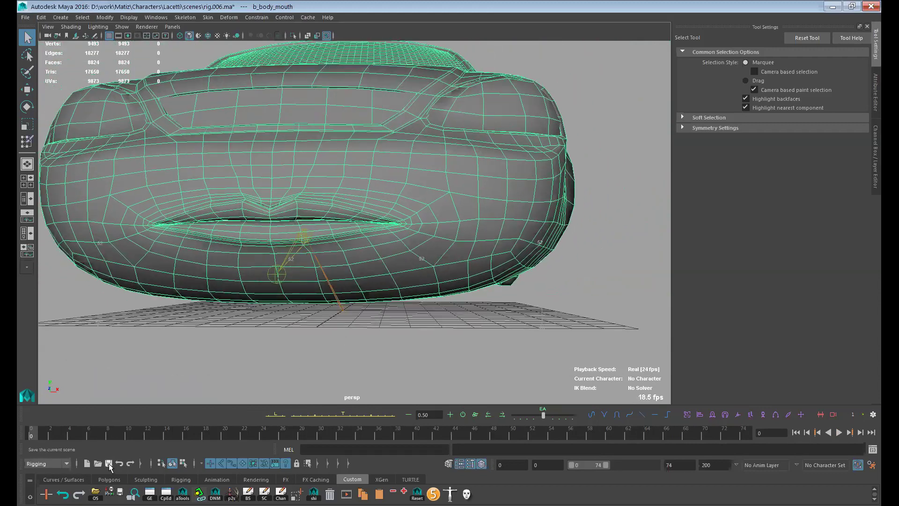
{"action": "scroll", "coordinate": [394, 328], "scroll_direction": "up", "scroll_amount": 2}
{"action": "mouse_move", "coordinate": [400, 348]}
{"action": "left_mouse_down", "text": "alt"}
{"action": "mouse_move", "coordinate": [385, 333]}
{"action": "mouse_move", "coordinate": [426, 347]}
{"action": "mouse_move", "coordinate": [398, 347]}
{"action": "left_mouse_up", "text": "alt"}
{"action": "left_click", "coordinate": [385, 333]}
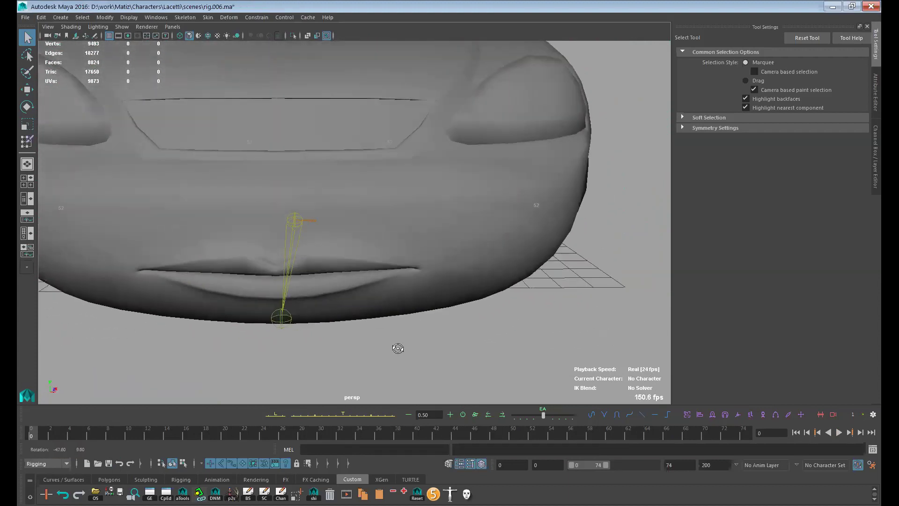
Step: Show wireframe on shaded over the car body and create a polygon plane
{"action": "left_click", "coordinate": [182, 479]}
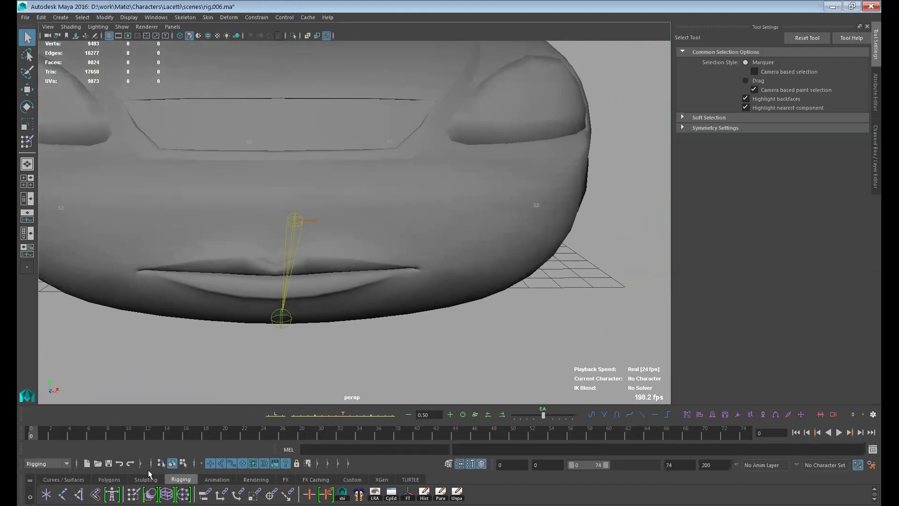
{"action": "left_click", "coordinate": [109, 479]}
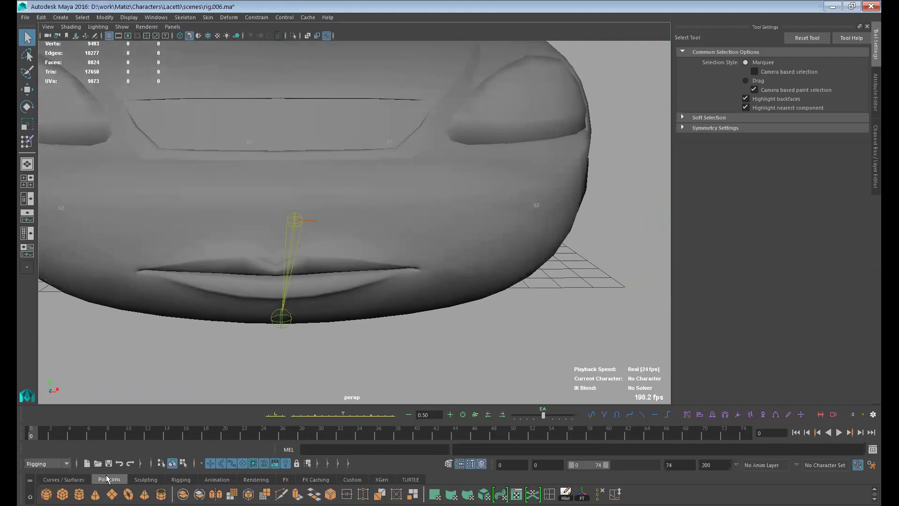
{"action": "left_click_drag", "start_coordinate": [375, 267], "coordinate": [388, 220], "text": "alt"}
{"action": "left_click", "coordinate": [308, 37]}
{"action": "left_click", "coordinate": [308, 37]}
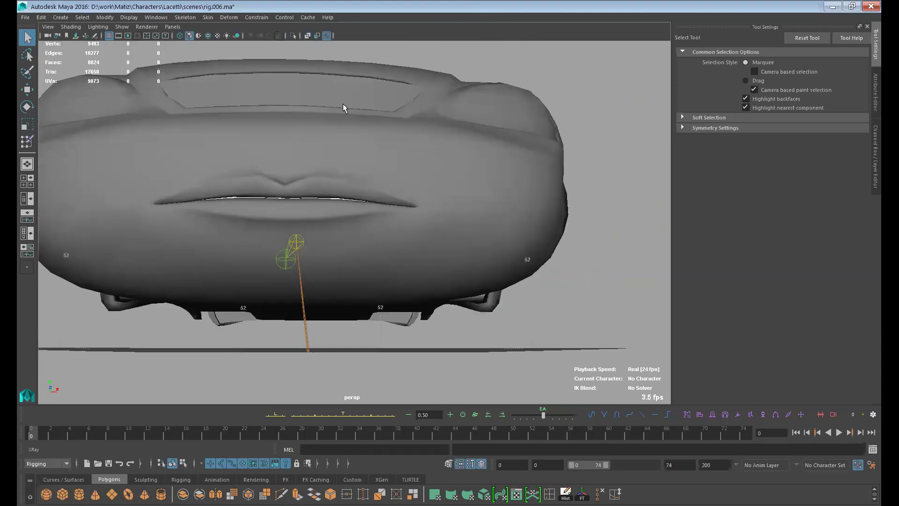
{"action": "left_click_drag", "start_coordinate": [342, 106], "coordinate": [320, 83], "text": "alt"}
{"action": "left_click", "coordinate": [208, 35]}
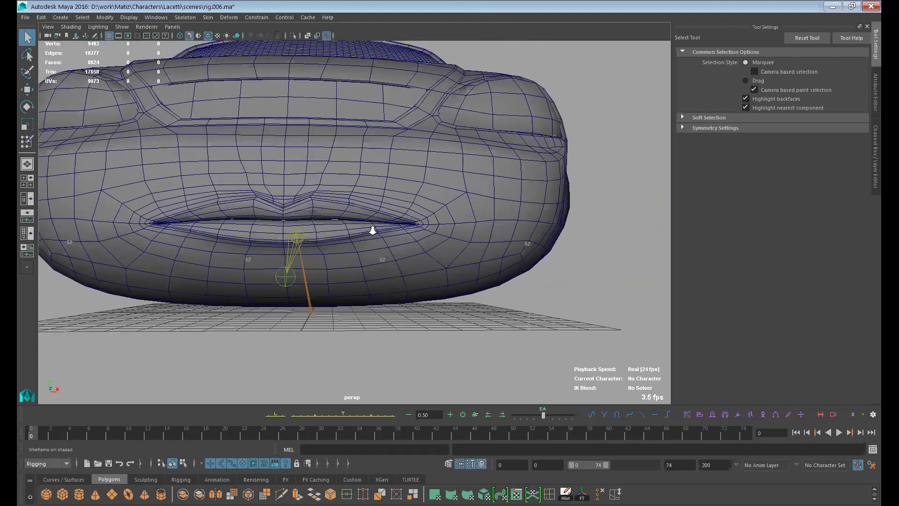
{"action": "right_click_drag", "start_coordinate": [374, 227], "coordinate": [297, 237], "text": "alt"}
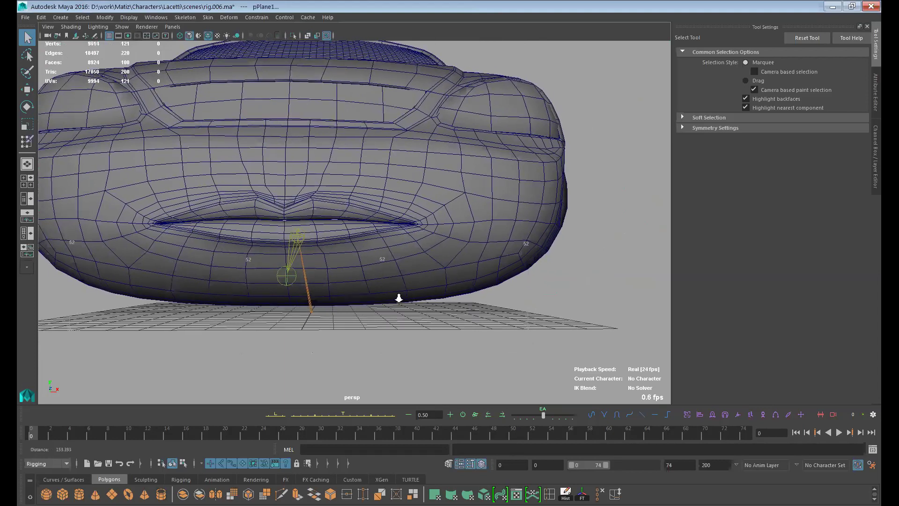
Step: Show the Outliner beside the perspective view and move the new plane forward toward the car's mouth
{"action": "left_click_drag", "start_coordinate": [398, 297], "coordinate": [381, 323], "text": "alt"}
{"action": "left_click", "coordinate": [27, 199]}
{"action": "right_click_drag", "start_coordinate": [381, 323], "coordinate": [399, 324], "text": "alt"}
{"action": "key", "text": "w"}
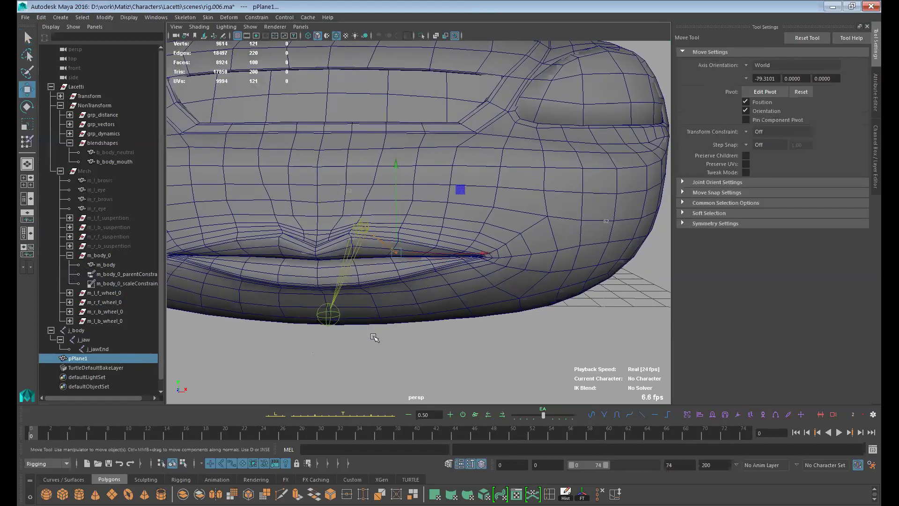
{"action": "middle_click_drag", "start_coordinate": [341, 315], "coordinate": [333, 312]}
{"action": "left_click_drag", "start_coordinate": [329, 317], "coordinate": [366, 323]}
Step: Reduce the plane to 1 width and 1 height subdivision and set its width and height to 14.9
{"action": "left_click", "coordinate": [876, 179]}
{"action": "left_click_drag", "start_coordinate": [835, 183], "coordinate": [834, 191]}
{"action": "middle_click_drag", "start_coordinate": [652, 251], "coordinate": [427, 307]}
{"action": "left_click_drag", "start_coordinate": [827, 168], "coordinate": [826, 176]}
{"action": "middle_click_drag", "start_coordinate": [579, 282], "coordinate": [526, 311]}
Step: Position the plane at the lip opening, at translateY 26.69 and translateZ 169.317
{"action": "left_click_drag", "start_coordinate": [526, 311], "coordinate": [328, 277], "text": "alt"}
{"action": "key", "text": "w"}
{"action": "middle_click_drag", "start_coordinate": [328, 277], "coordinate": [318, 277]}
{"action": "left_click_drag", "start_coordinate": [318, 276], "coordinate": [370, 235], "text": "alt"}
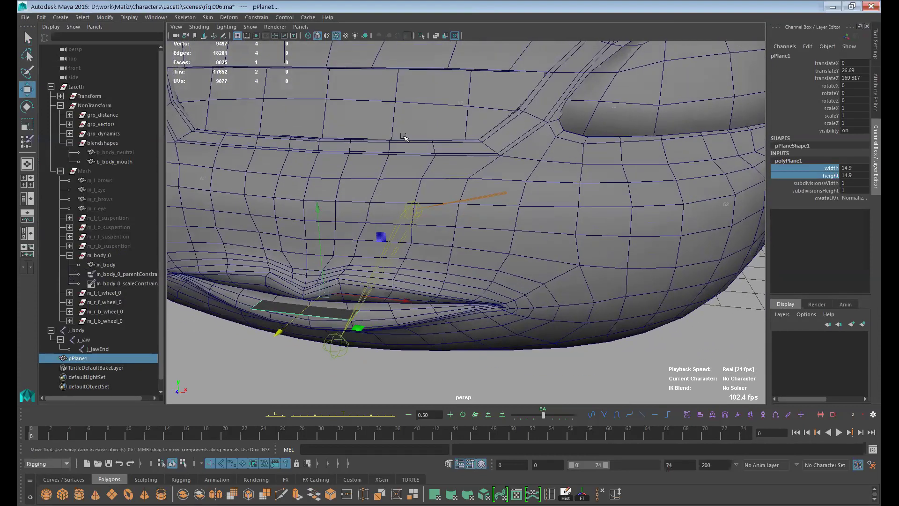
Step: Isolate the plane and, in edge mode, narrow it by moving one side edge to the car's centre line
{"action": "left_click", "coordinate": [422, 38]}
{"action": "left_click_drag", "start_coordinate": [346, 292], "coordinate": [434, 298], "text": "alt"}
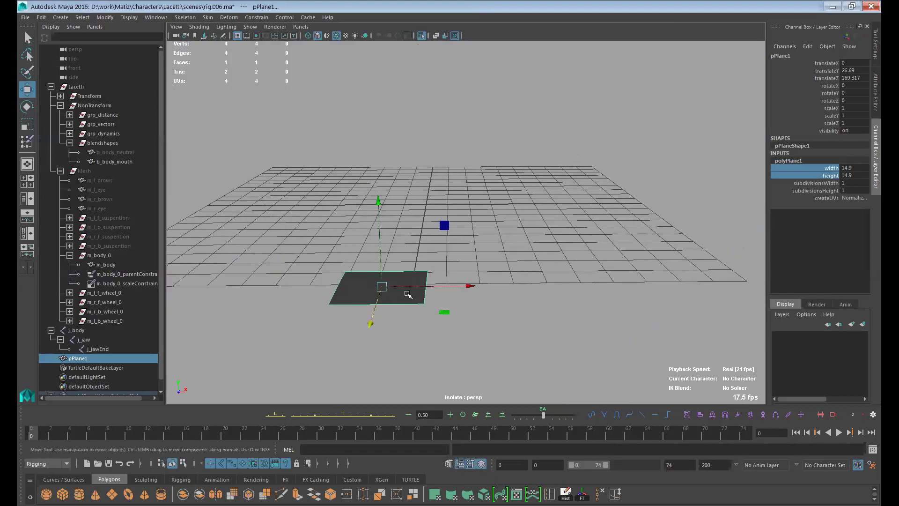
{"action": "key", "text": "F10"}
{"action": "left_click", "coordinate": [353, 296]}
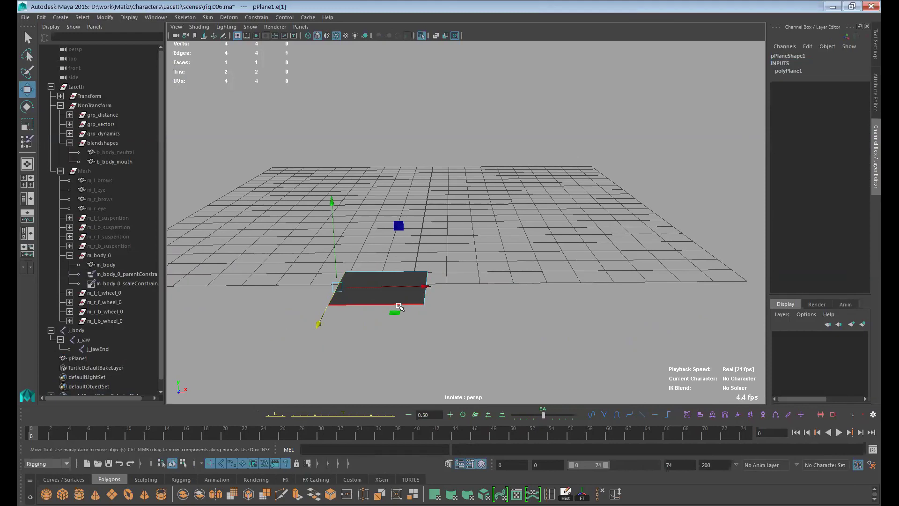
{"action": "left_click_drag", "start_coordinate": [428, 287], "coordinate": [446, 325]}
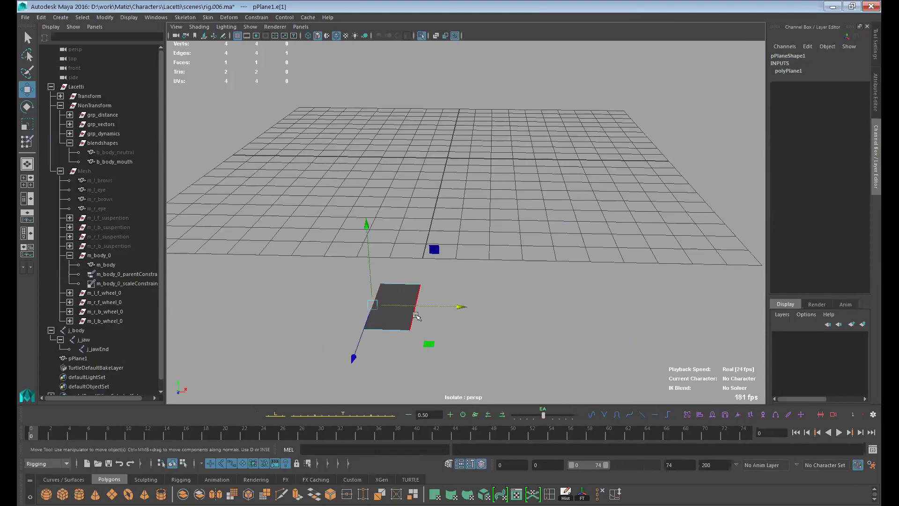
{"action": "left_click", "coordinate": [417, 316]}
Step: Leave isolation, turn on X-ray, and stretch the plane from the mouth's centre line to the lip corner
{"action": "left_click", "coordinate": [421, 36]}
{"action": "left_click_drag", "start_coordinate": [508, 328], "coordinate": [499, 300], "text": "alt"}
{"action": "mouse_move", "coordinate": [568, 314]}
{"action": "left_mouse_down", "text": "alt"}
{"action": "mouse_move", "coordinate": [492, 305]}
{"action": "mouse_move", "coordinate": [616, 299]}
{"action": "mouse_move", "coordinate": [569, 309]}
{"action": "left_mouse_up", "text": "alt"}
{"action": "middle_click_drag", "start_coordinate": [491, 304], "coordinate": [520, 315]}
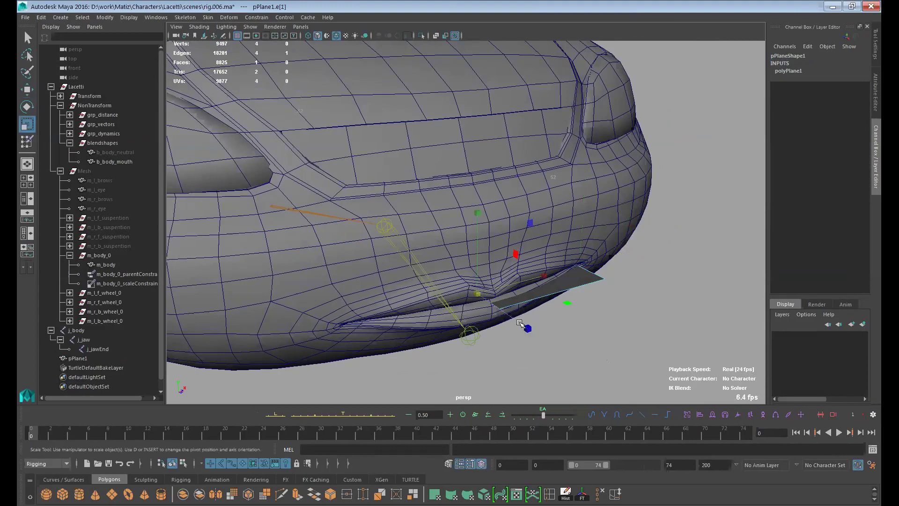
{"action": "key", "text": "r"}
{"action": "left_click_drag", "start_coordinate": [523, 326], "coordinate": [616, 325], "text": "alt"}
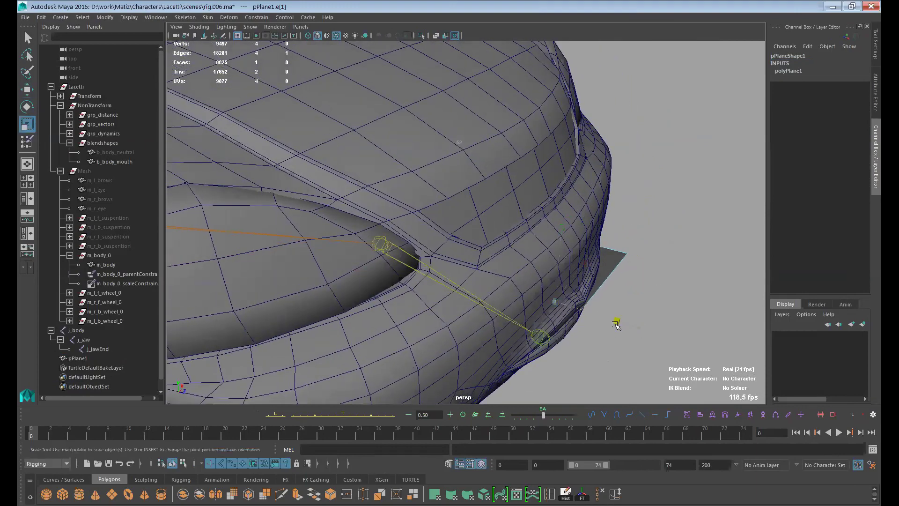
{"action": "key", "text": "alt+x"}
{"action": "mouse_move", "coordinate": [573, 298]}
{"action": "left_mouse_down", "text": "alt"}
{"action": "mouse_move", "coordinate": [590, 368]}
{"action": "mouse_move", "coordinate": [579, 365]}
{"action": "mouse_move", "coordinate": [603, 357]}
{"action": "mouse_move", "coordinate": [575, 356]}
{"action": "left_mouse_up", "text": "alt"}
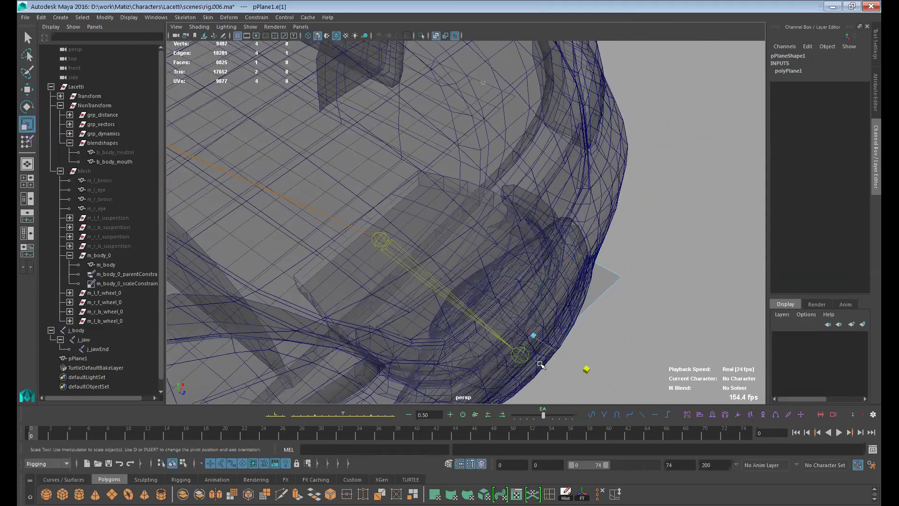
{"action": "key", "text": "w"}
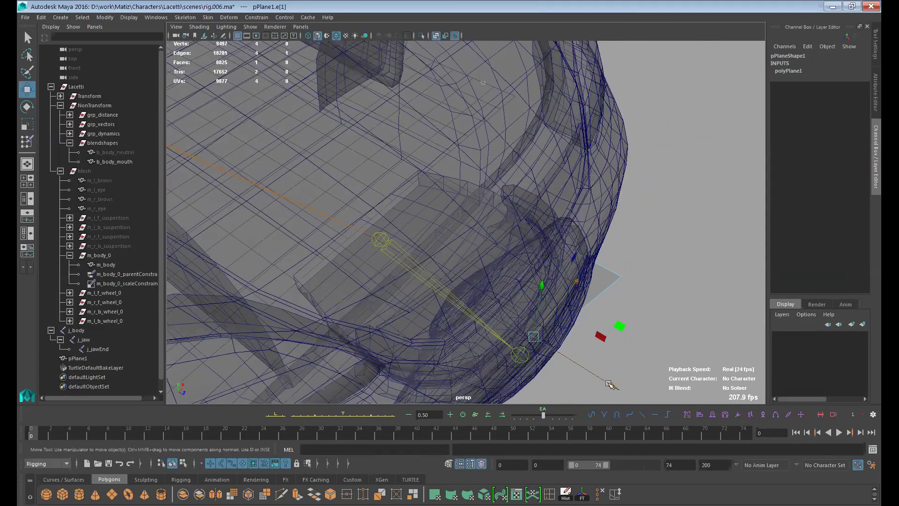
{"action": "left_click_drag", "start_coordinate": [626, 370], "coordinate": [589, 338], "text": "alt"}
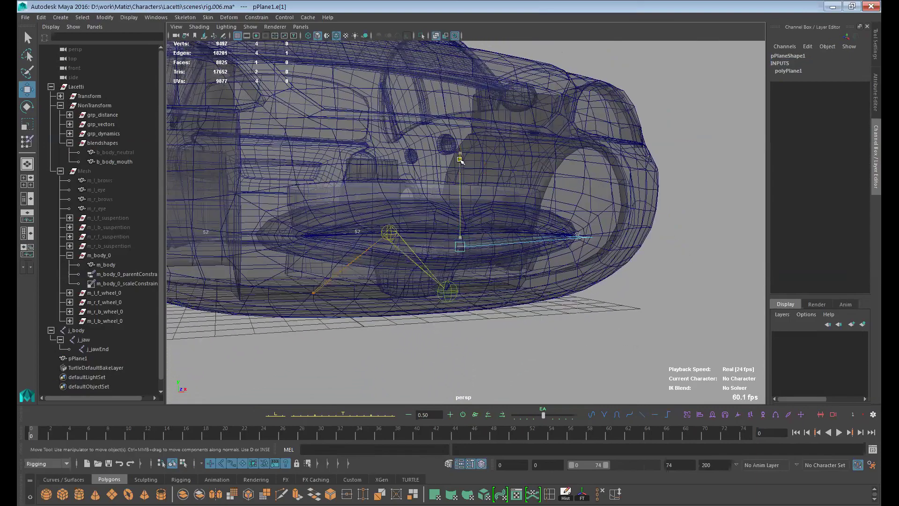
{"action": "left_click_drag", "start_coordinate": [469, 178], "coordinate": [541, 331], "text": "alt"}
{"action": "key", "text": "r"}
{"action": "key", "text": "w"}
{"action": "key", "text": "Delete"}
{"action": "scroll", "coordinate": [563, 331], "scroll_direction": "up", "scroll_amount": 10}
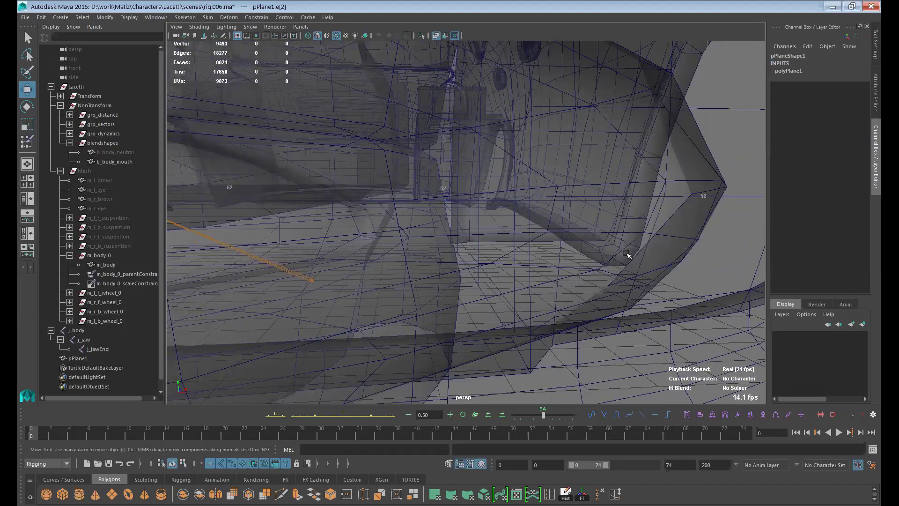
{"action": "key", "text": "ctrl+z"}
{"action": "scroll", "coordinate": [627, 254], "scroll_direction": "down", "scroll_amount": 5}
Step: Extrude the plane's edge at the mouth corner upward, to translateY 1.113
{"action": "left_click_drag", "start_coordinate": [566, 249], "coordinate": [448, 81], "text": "alt"}
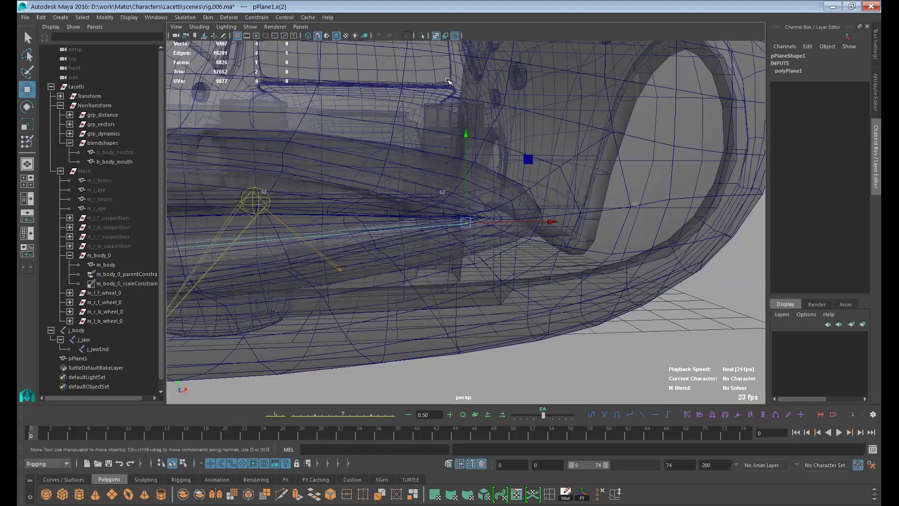
{"action": "left_click_drag", "start_coordinate": [445, 49], "coordinate": [556, 233], "text": "alt"}
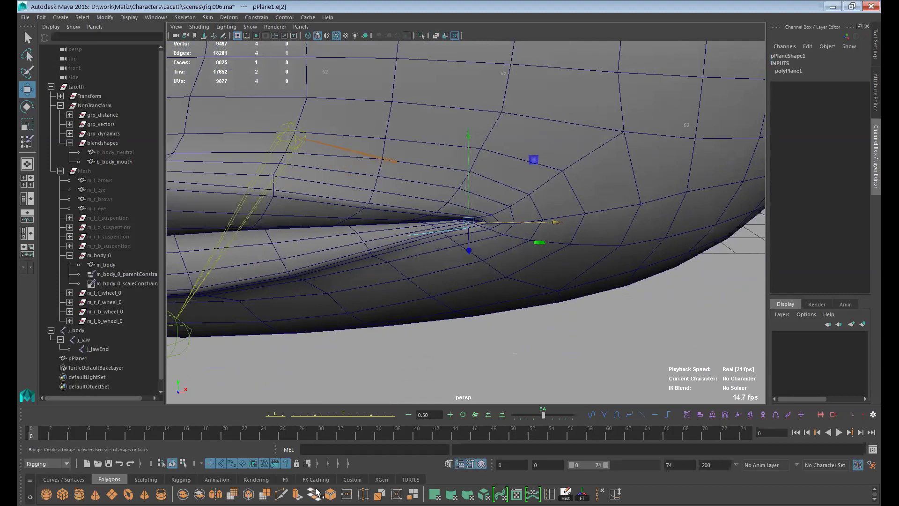
{"action": "left_click", "coordinate": [298, 494]}
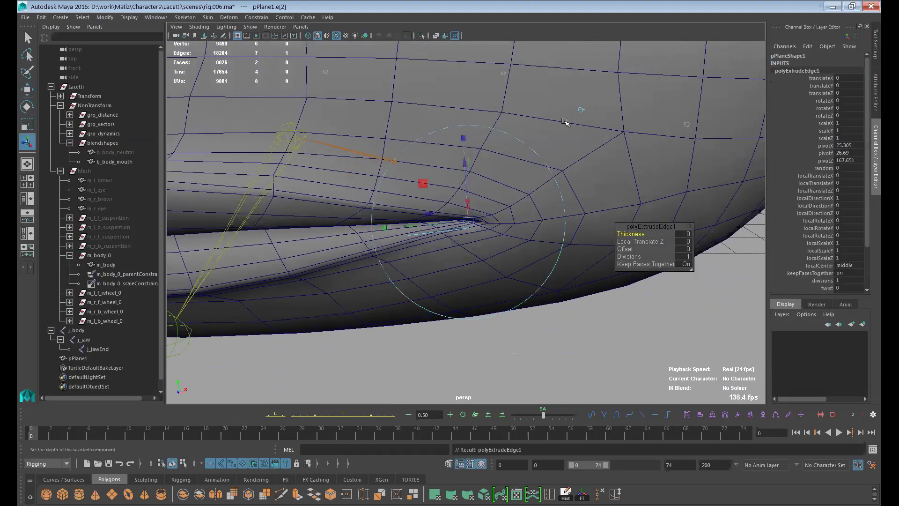
{"action": "left_click_drag", "start_coordinate": [467, 169], "coordinate": [530, 189]}
{"action": "middle_click_drag", "start_coordinate": [530, 190], "coordinate": [448, 47]}
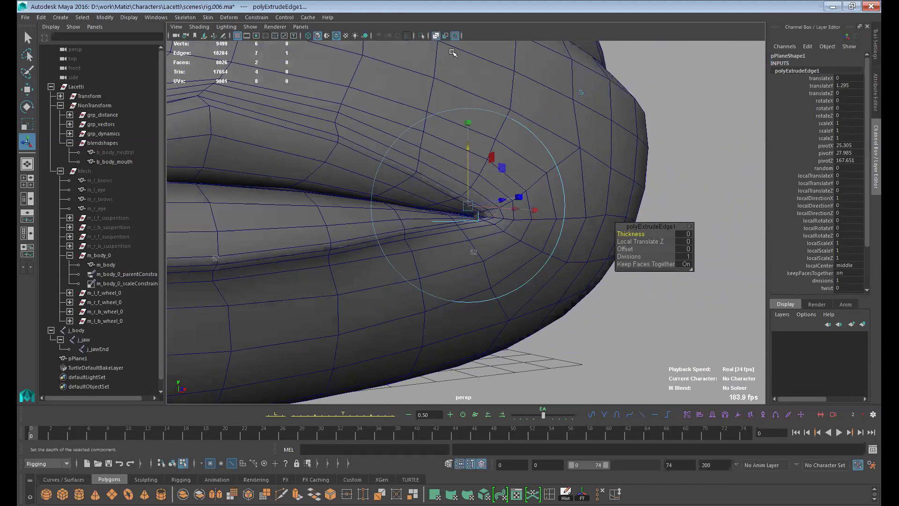
{"action": "left_click_drag", "start_coordinate": [453, 52], "coordinate": [564, 154], "text": "alt"}
{"action": "key", "text": "alt+x"}
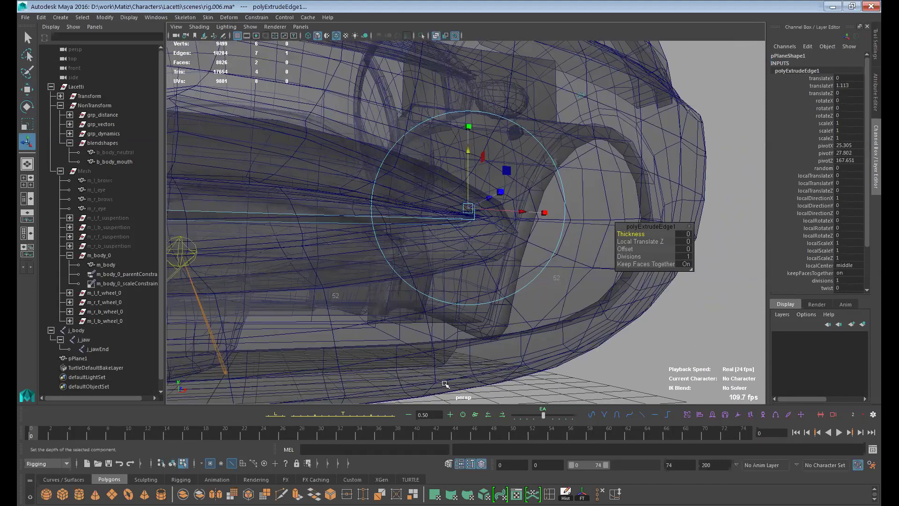
Step: Extrude the raised corner edge back to the car's centre line, at translateX -25.305, and start scaling it
{"action": "left_click", "coordinate": [298, 493]}
{"action": "left_click_drag", "start_coordinate": [552, 281], "coordinate": [220, 206], "text": "alt"}
{"action": "key", "text": "ctrl+z"}
{"action": "left_click_drag", "start_coordinate": [491, 243], "coordinate": [538, 249], "text": "alt"}
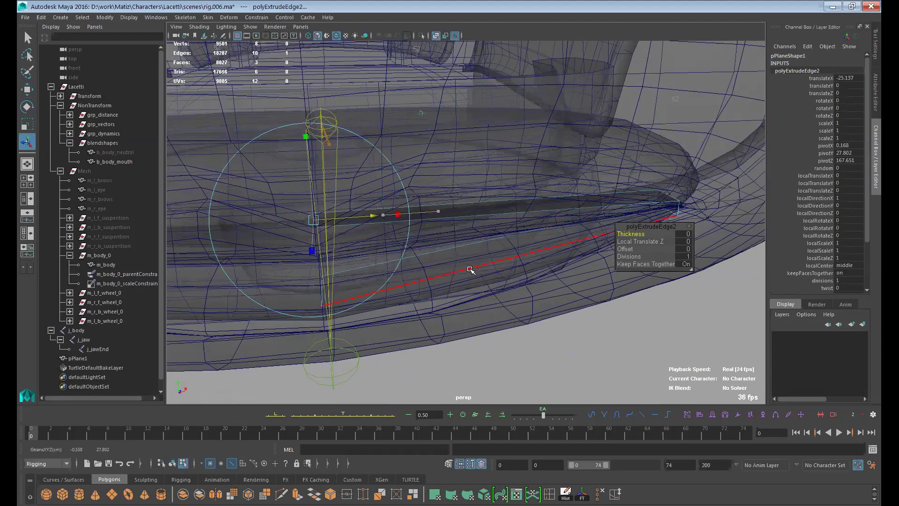
{"action": "left_click_drag", "start_coordinate": [468, 271], "coordinate": [442, 284], "text": "alt"}
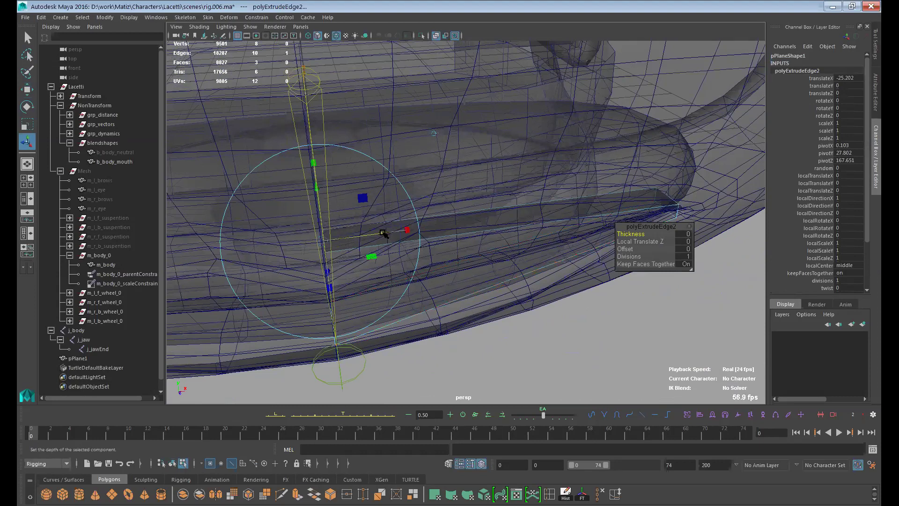
{"action": "mouse_move", "coordinate": [381, 281]}
{"action": "left_mouse_down", "text": "alt"}
{"action": "mouse_move", "coordinate": [401, 275]}
{"action": "mouse_move", "coordinate": [395, 281]}
{"action": "left_mouse_up", "text": "alt"}
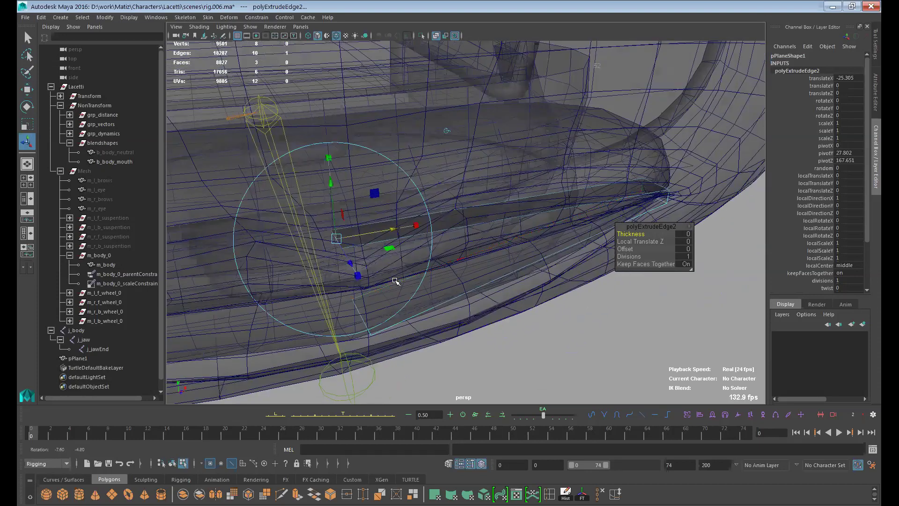
{"action": "key", "text": "r"}
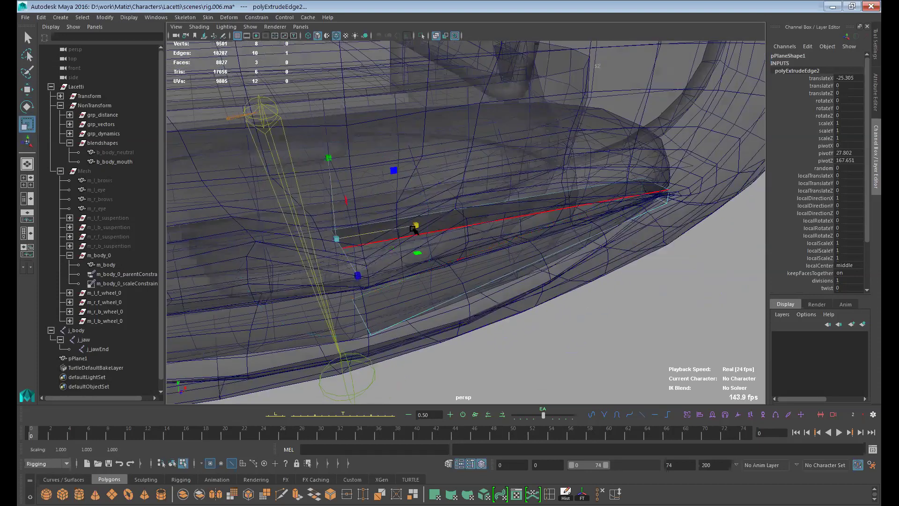
Step: Reposition the end edges of pPlane1's upper and lower strips at the mouth's centre line to fit behind the lips
{"action": "key", "text": "w"}
{"action": "left_click_drag", "start_coordinate": [398, 272], "coordinate": [554, 293], "text": "alt"}
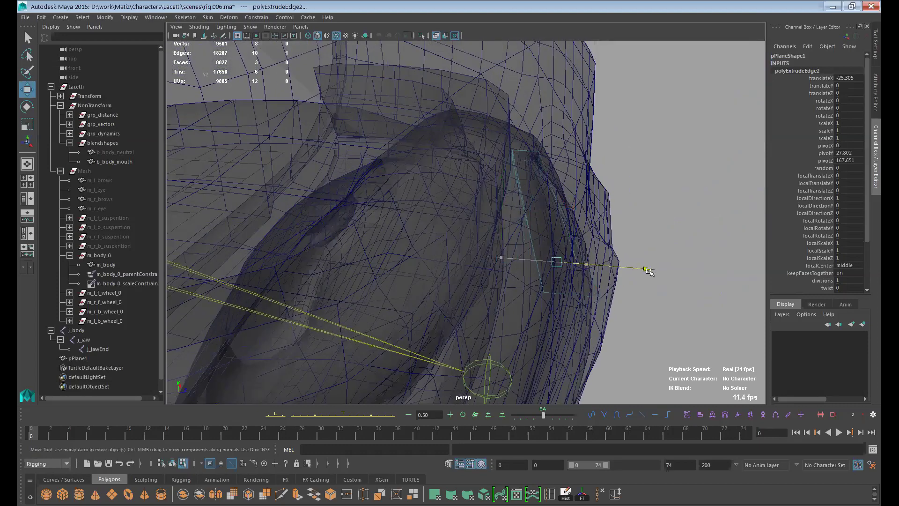
{"action": "left_click_drag", "start_coordinate": [649, 274], "coordinate": [635, 266], "text": "alt"}
{"action": "key", "text": "r"}
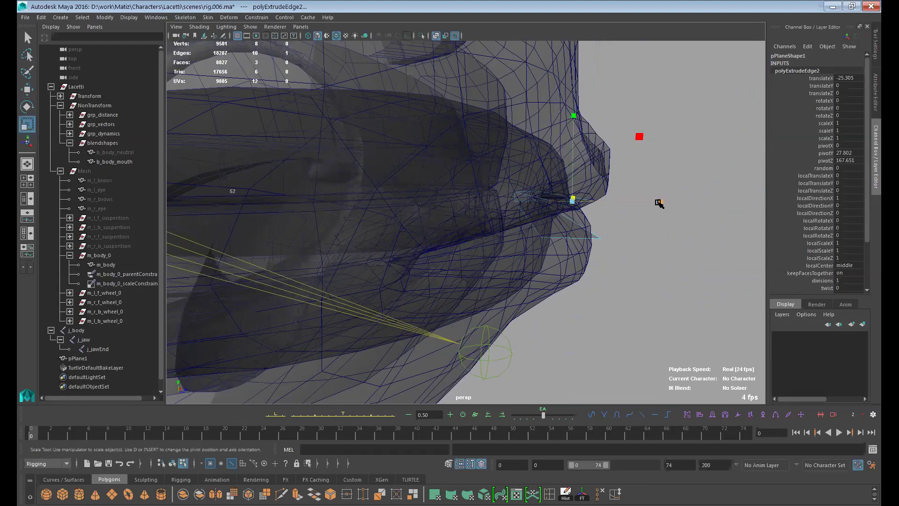
{"action": "left_click_drag", "start_coordinate": [677, 237], "coordinate": [591, 220], "text": "alt"}
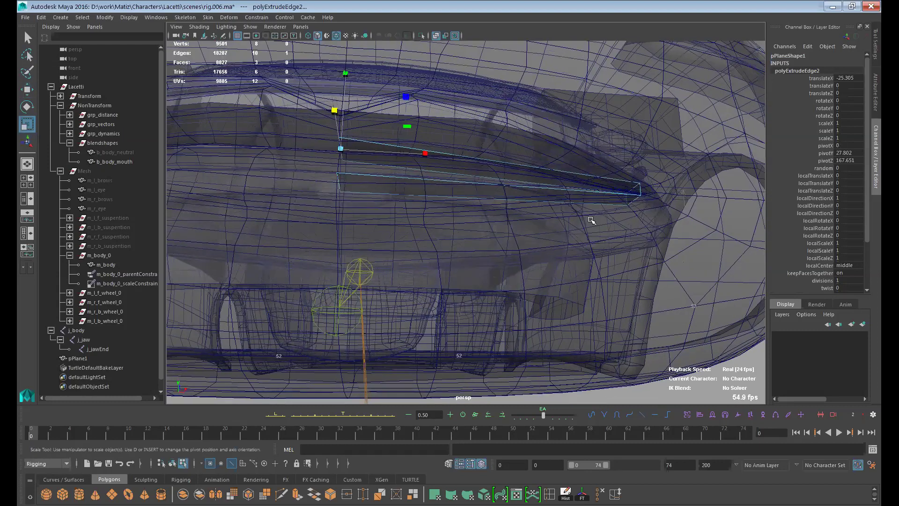
{"action": "key", "text": "w"}
{"action": "left_click_drag", "start_coordinate": [436, 192], "coordinate": [397, 176], "text": "alt"}
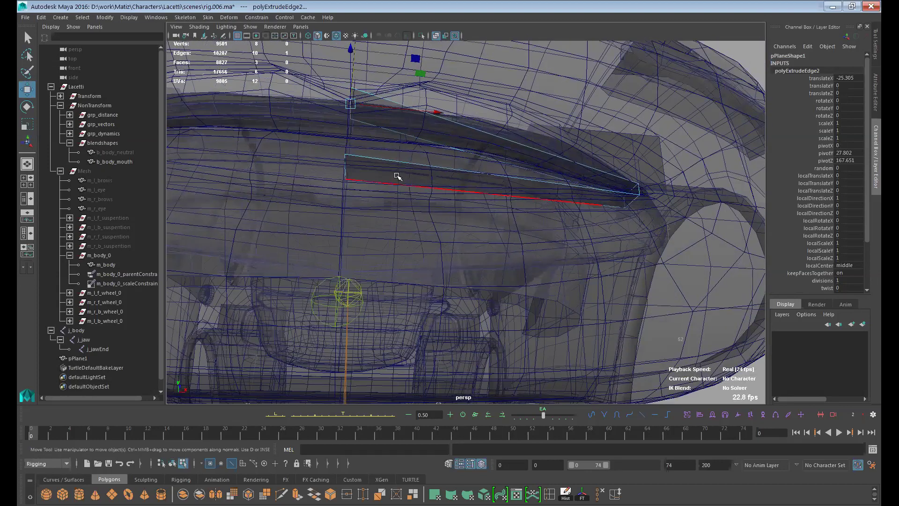
{"action": "left_click", "coordinate": [347, 171]}
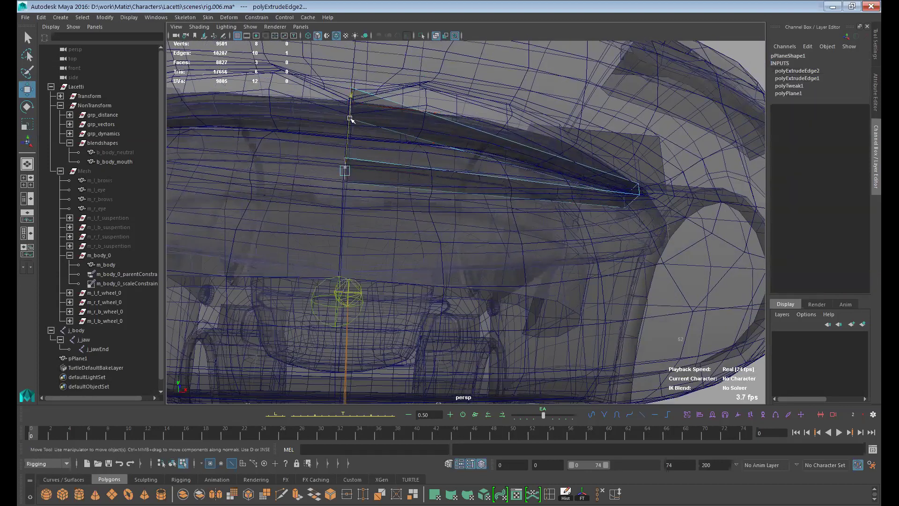
Step: Insert one edge loop across the upper strip and one across the lower strip near the mouth's centre
{"action": "left_click", "coordinate": [549, 494]}
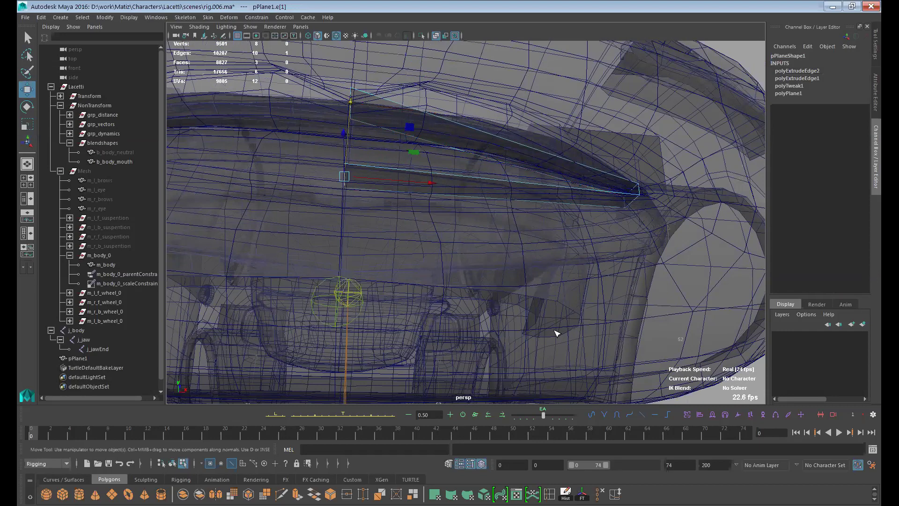
{"action": "left_click_drag", "start_coordinate": [536, 311], "coordinate": [532, 305], "text": "alt"}
{"action": "right_click_drag", "start_coordinate": [532, 305], "coordinate": [511, 236], "text": "alt"}
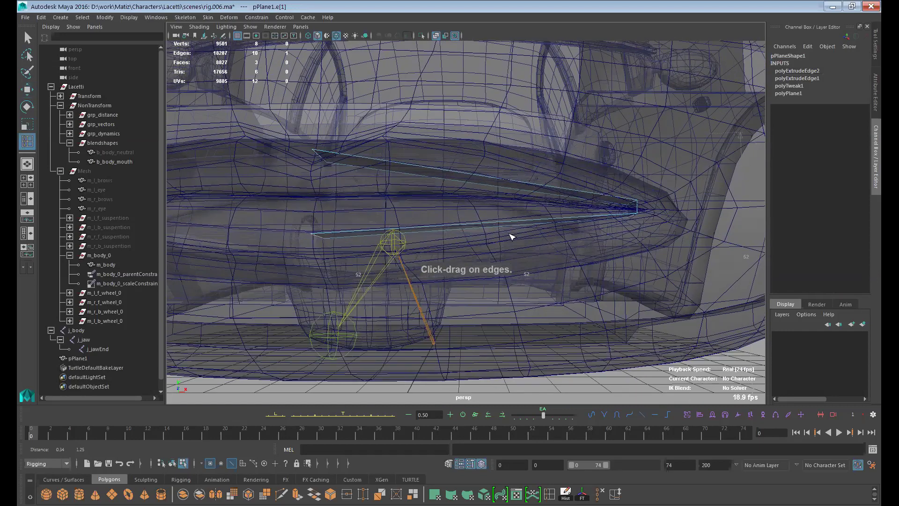
{"action": "left_click", "coordinate": [440, 38]}
{"action": "mouse_move", "coordinate": [521, 235]}
{"action": "left_mouse_down", "text": "alt"}
{"action": "mouse_move", "coordinate": [505, 251]}
{"action": "mouse_move", "coordinate": [515, 249]}
{"action": "left_mouse_up", "text": "alt"}
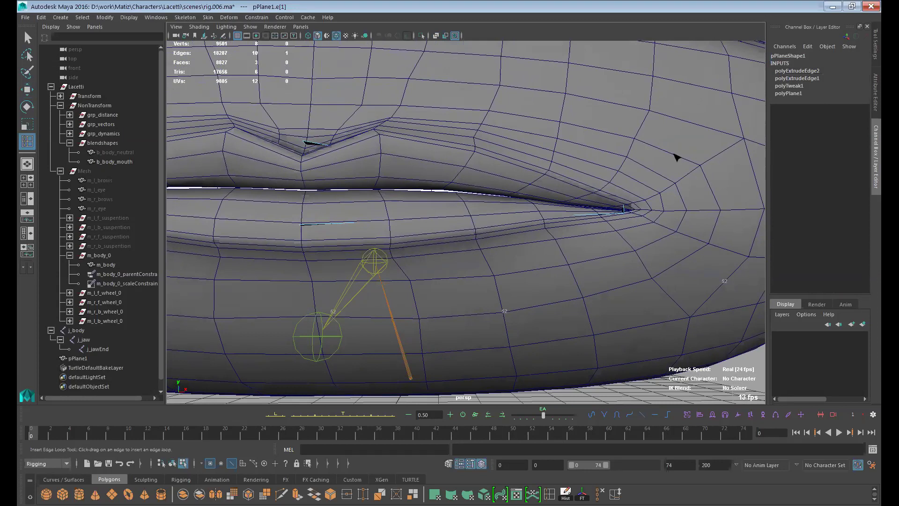
{"action": "middle_click_drag", "start_coordinate": [629, 238], "coordinate": [591, 245], "text": "alt"}
{"action": "right_click_drag", "start_coordinate": [608, 244], "coordinate": [461, 86], "text": "alt"}
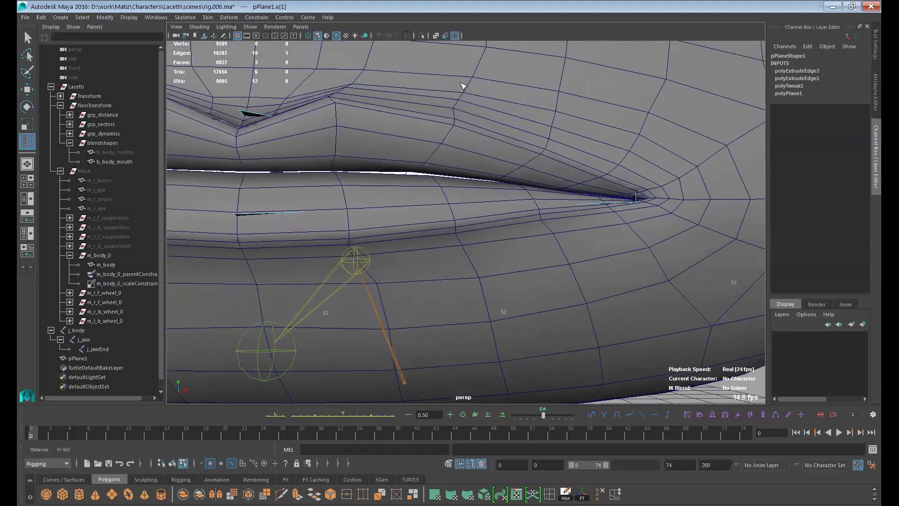
{"action": "left_click", "coordinate": [436, 36]}
{"action": "left_click_drag", "start_coordinate": [502, 251], "coordinate": [513, 249], "text": "alt"}
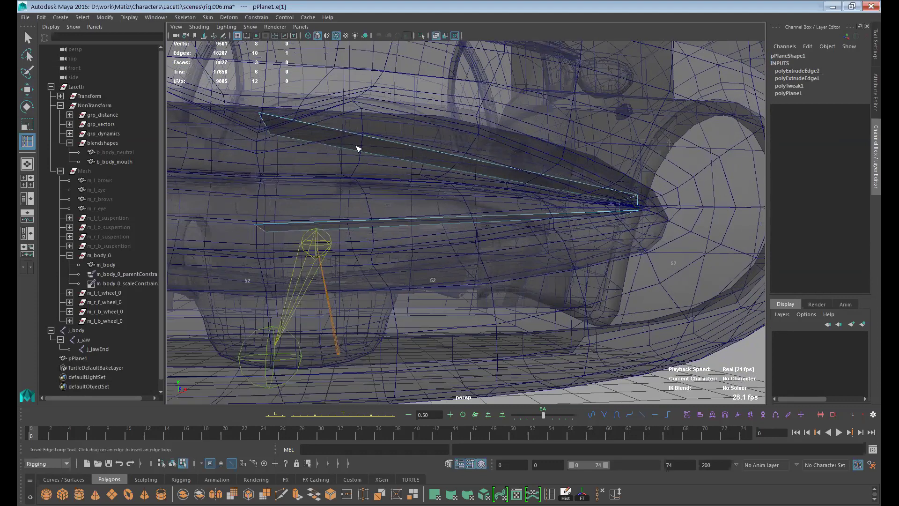
{"action": "left_click_drag", "start_coordinate": [494, 169], "coordinate": [481, 188], "text": "alt"}
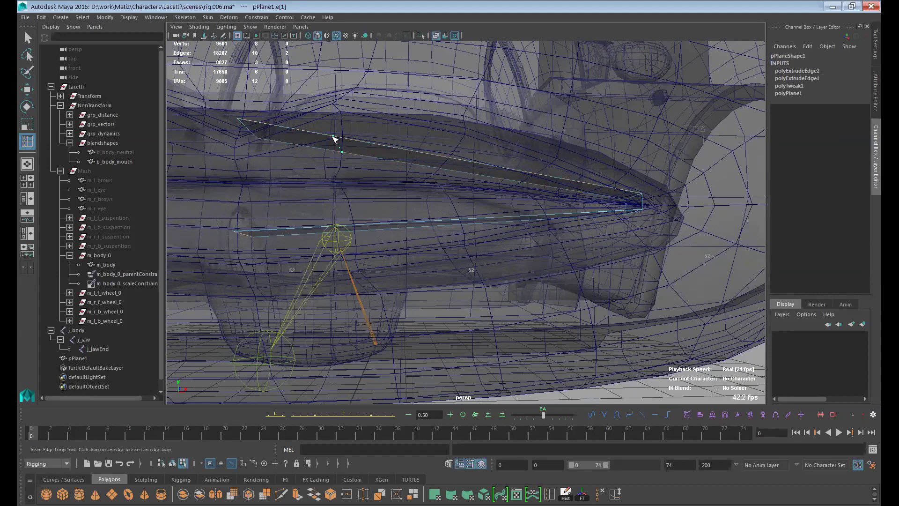
{"action": "left_click", "coordinate": [334, 138]}
{"action": "left_click_drag", "start_coordinate": [375, 228], "coordinate": [366, 235], "text": "alt"}
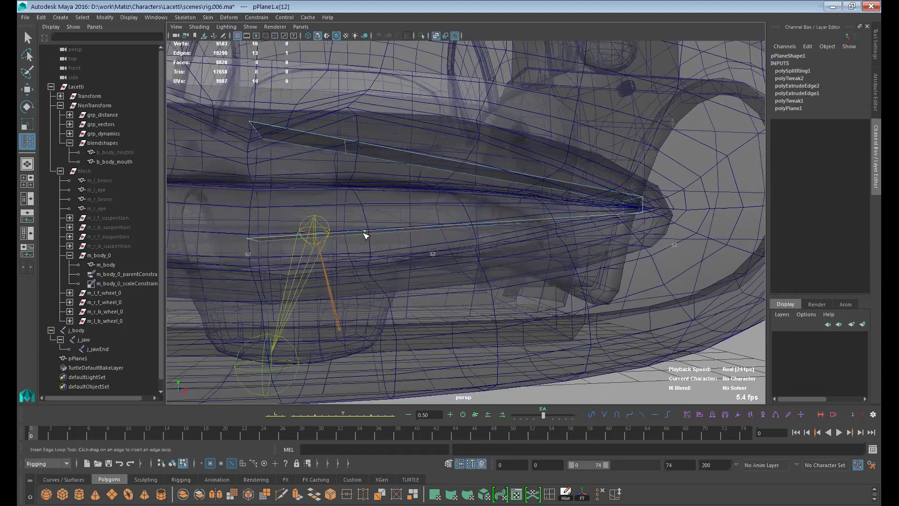
{"action": "left_click", "coordinate": [359, 248]}
Step: Insert a second edge loop across each of the upper and lower strips, closer to the corner of the mouth
{"action": "left_click_drag", "start_coordinate": [457, 257], "coordinate": [501, 171], "text": "alt"}
{"action": "left_click", "coordinate": [518, 154]}
{"action": "key", "text": "ctrl+z"}
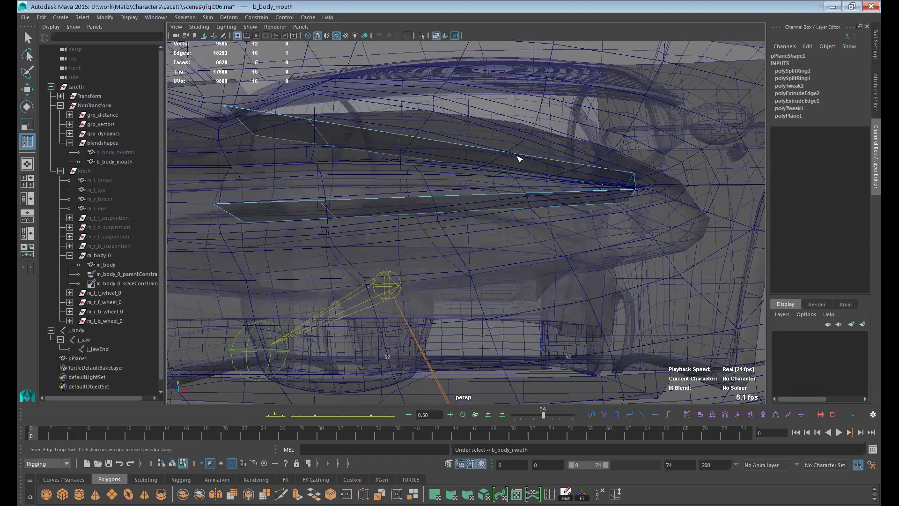
{"action": "left_click", "coordinate": [504, 173]}
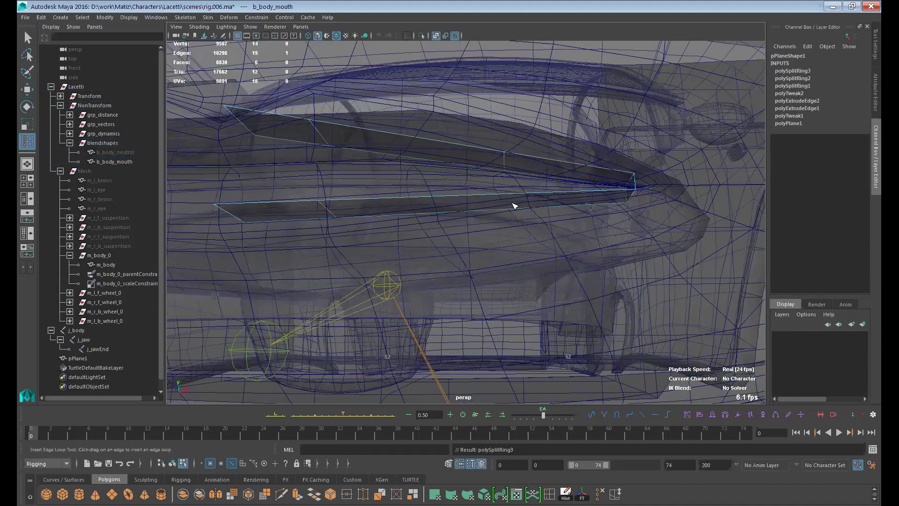
{"action": "left_click", "coordinate": [518, 200]}
Step: Examine how the subdivided strip sits against the lip surface, comparing solid and X-ray shading around the mouth corner
{"action": "left_click_drag", "start_coordinate": [641, 176], "coordinate": [614, 200], "text": "alt"}
{"action": "right_click_drag", "start_coordinate": [614, 199], "coordinate": [626, 218], "text": "alt"}
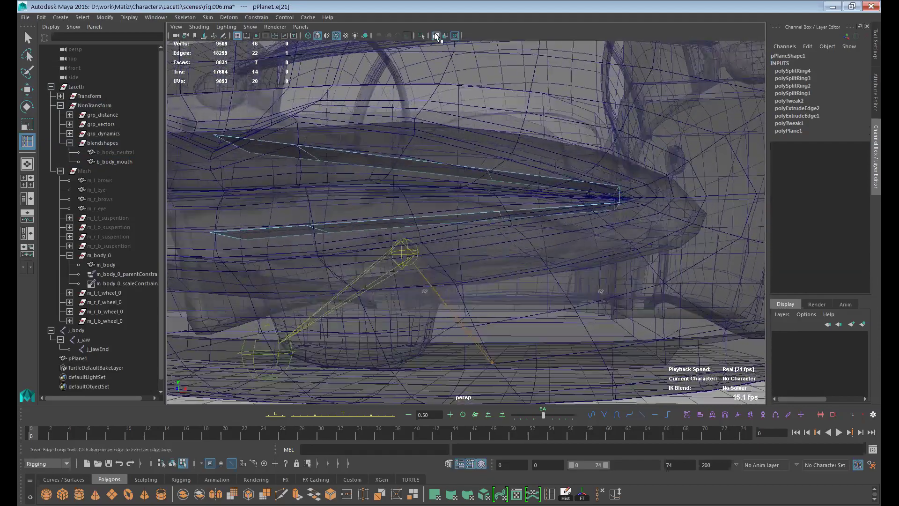
{"action": "left_click", "coordinate": [436, 35]}
{"action": "middle_click_drag", "start_coordinate": [628, 225], "coordinate": [628, 228], "text": "alt"}
{"action": "left_click_drag", "start_coordinate": [629, 228], "coordinate": [627, 226], "text": "alt"}
{"action": "right_click_drag", "start_coordinate": [627, 227], "coordinate": [627, 224], "text": "shift"}
{"action": "left_click_drag", "start_coordinate": [626, 224], "coordinate": [621, 246], "text": "alt"}
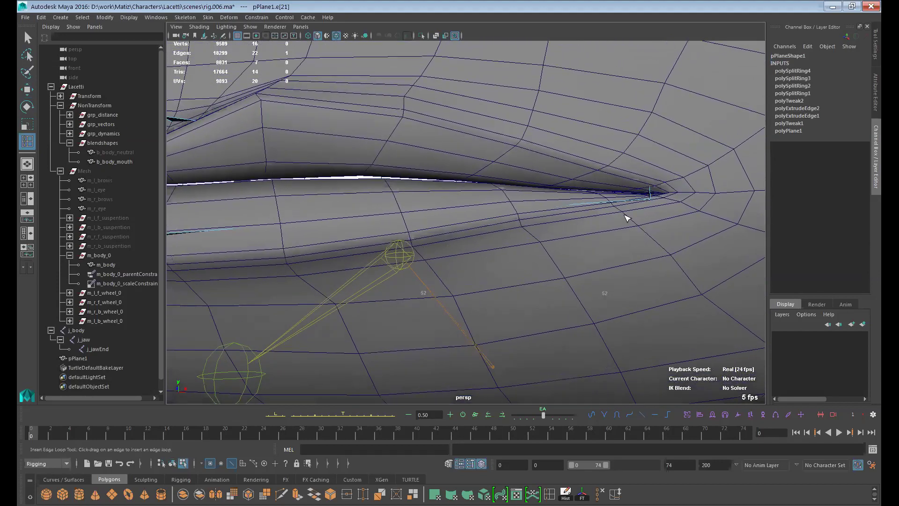
{"action": "left_click", "coordinate": [436, 36]}
Step: Try to adjust the strip's cross edges near the mouth corner and undo the latest changes
{"action": "key", "text": "w"}
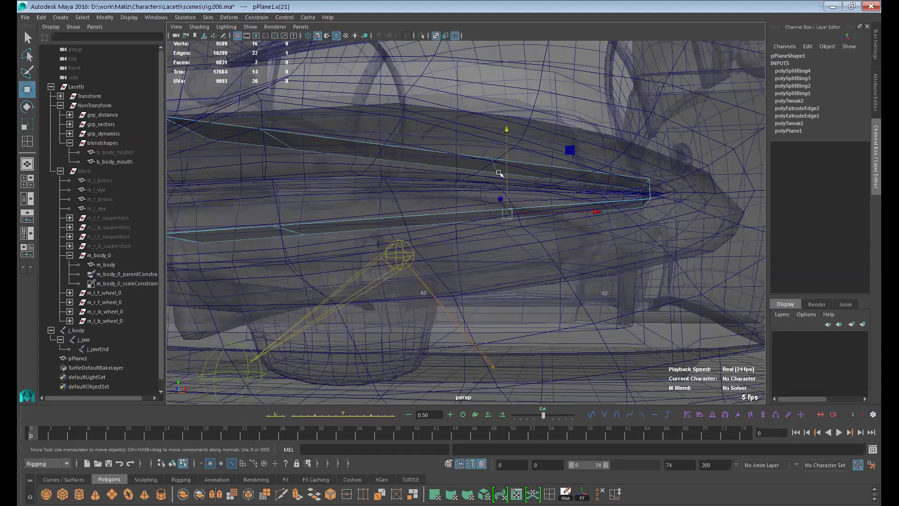
{"action": "key", "text": "ctrl+z"}
{"action": "key", "text": "ctrl+z"}
{"action": "key", "text": "ctrl+z"}
{"action": "key", "text": "ctrl+z"}
{"action": "key", "text": "ctrl+z"}
{"action": "key", "text": "3"}
{"action": "left_click", "coordinate": [436, 36]}
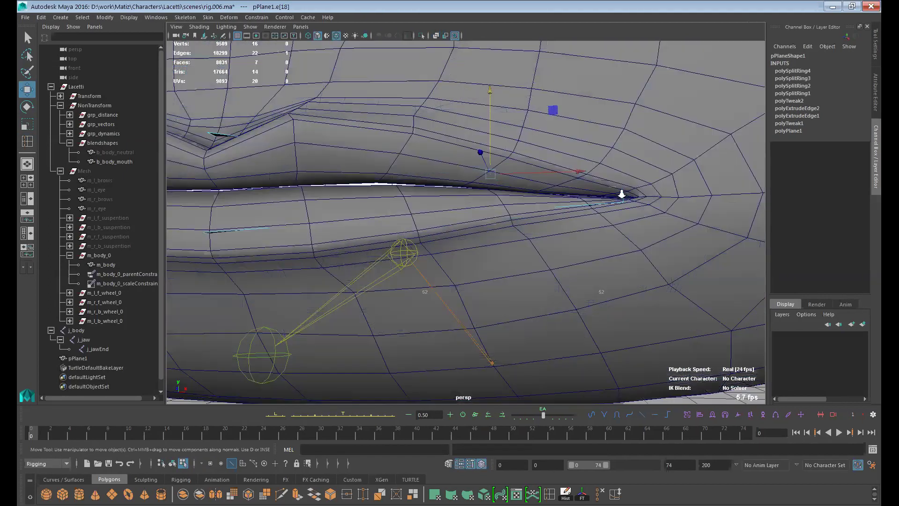
{"action": "scroll", "coordinate": [622, 195], "scroll_direction": "down", "scroll_amount": 3}
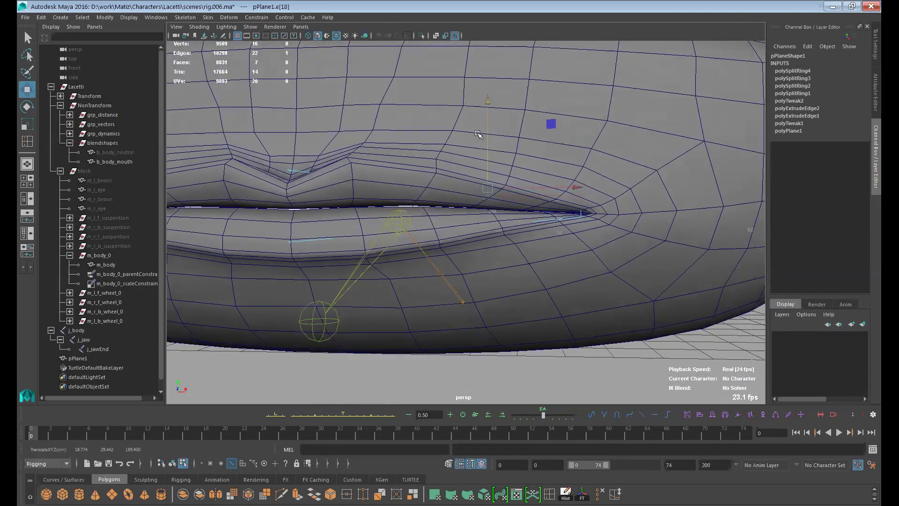
Step: Move the inserted cross edges of the upper and lower strips so both follow the curve of the lips
{"action": "key", "text": "alt+x"}
{"action": "left_click_drag", "start_coordinate": [358, 186], "coordinate": [377, 142], "text": "alt"}
{"action": "left_click", "coordinate": [373, 180]}
{"action": "left_click", "coordinate": [378, 247]}
{"action": "left_click", "coordinate": [374, 247]}
{"action": "left_click_drag", "start_coordinate": [410, 175], "coordinate": [417, 173], "text": "alt"}
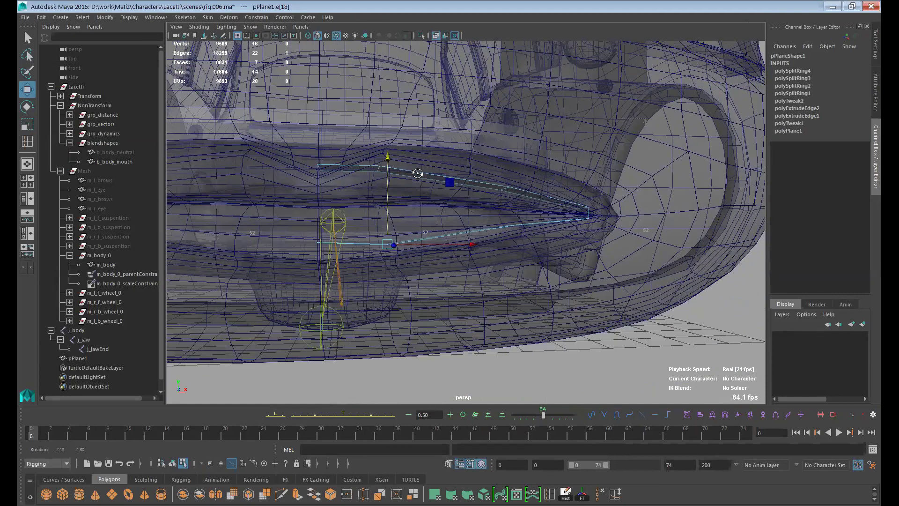
{"action": "left_click_drag", "start_coordinate": [522, 169], "coordinate": [555, 218], "text": "alt"}
{"action": "left_click", "coordinate": [517, 241]}
{"action": "left_click", "coordinate": [586, 220]}
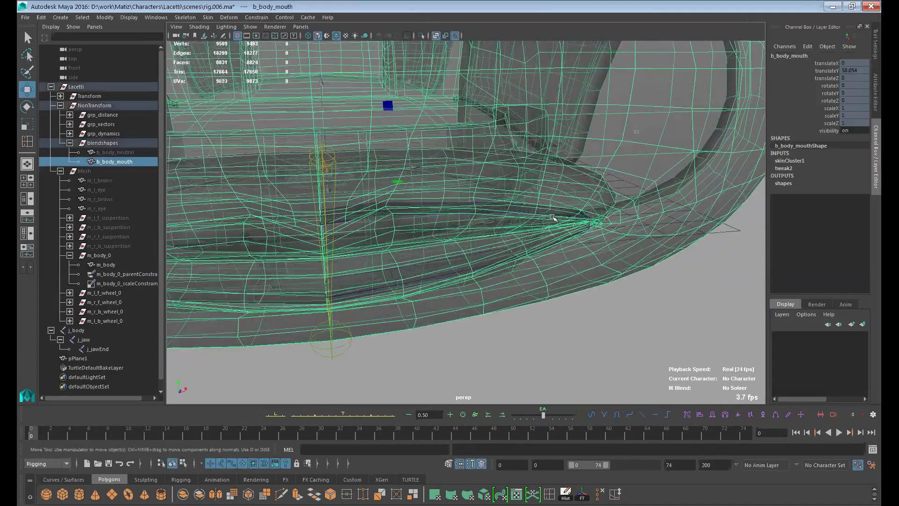
Step: Duplicate pPlane1 and mirror the copy to the other side of the mouth with a Scale X of -1
{"action": "left_click", "coordinate": [98, 358]}
{"action": "mouse_move", "coordinate": [634, 325]}
{"action": "left_mouse_down", "text": "alt"}
{"action": "mouse_move", "coordinate": [639, 331]}
{"action": "mouse_move", "coordinate": [625, 321]}
{"action": "left_mouse_up", "text": "alt"}
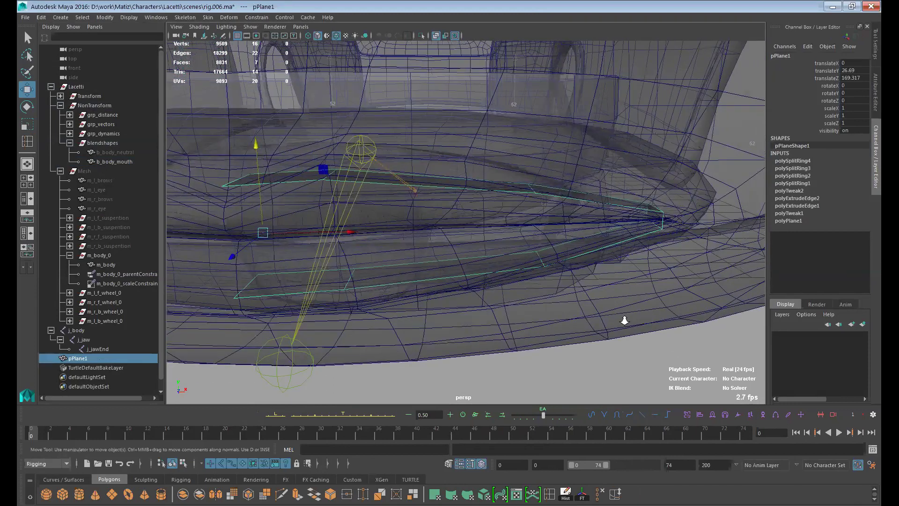
{"action": "left_click", "coordinate": [435, 36]}
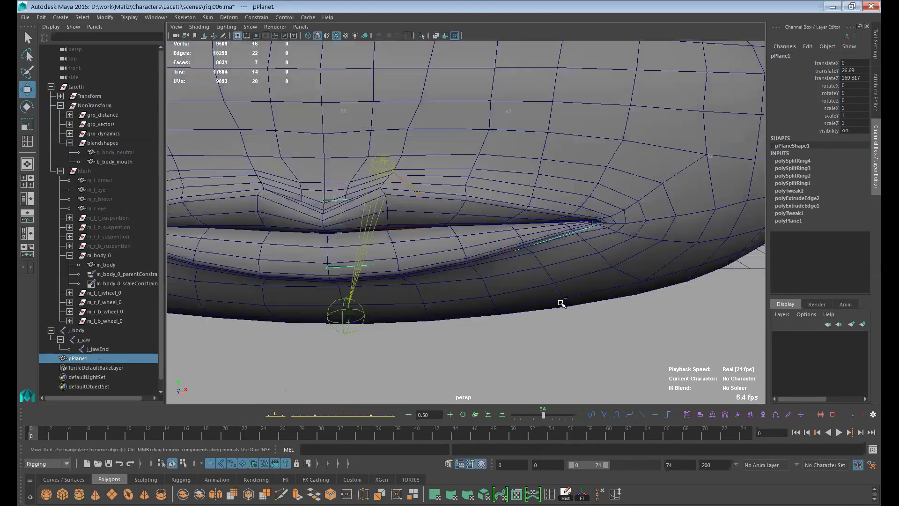
{"action": "key", "text": "ctrl+d"}
{"action": "double_click", "coordinate": [845, 109]}
{"action": "type", "text": "-"}
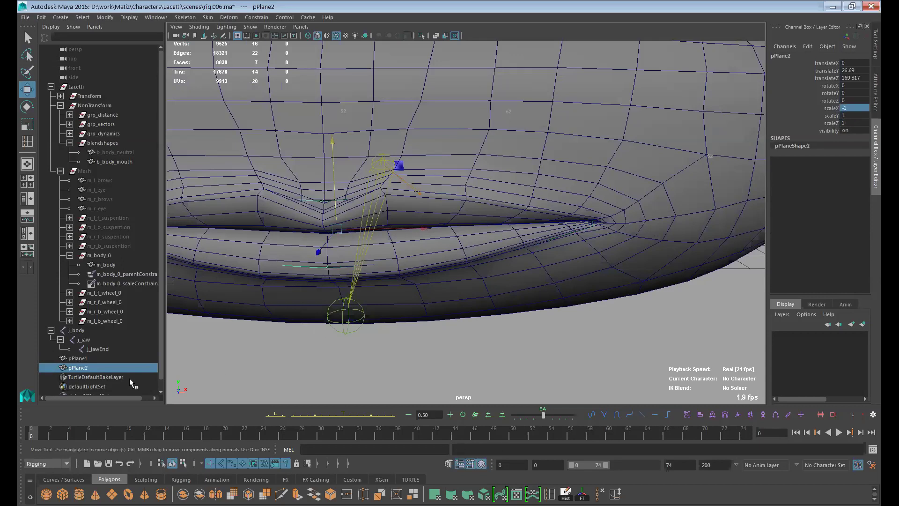
Step: Combine pPlane1 and pPlane2 into one mesh and merge its coincident vertices, deleting the construction history
{"action": "left_click", "coordinate": [91, 358], "text": "ctrl"}
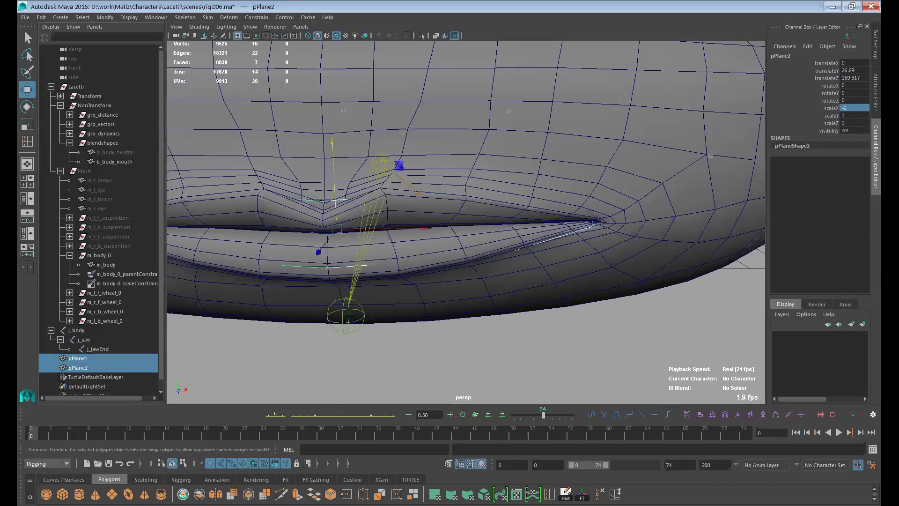
{"action": "left_click", "coordinate": [435, 494]}
{"action": "left_click", "coordinate": [566, 492]}
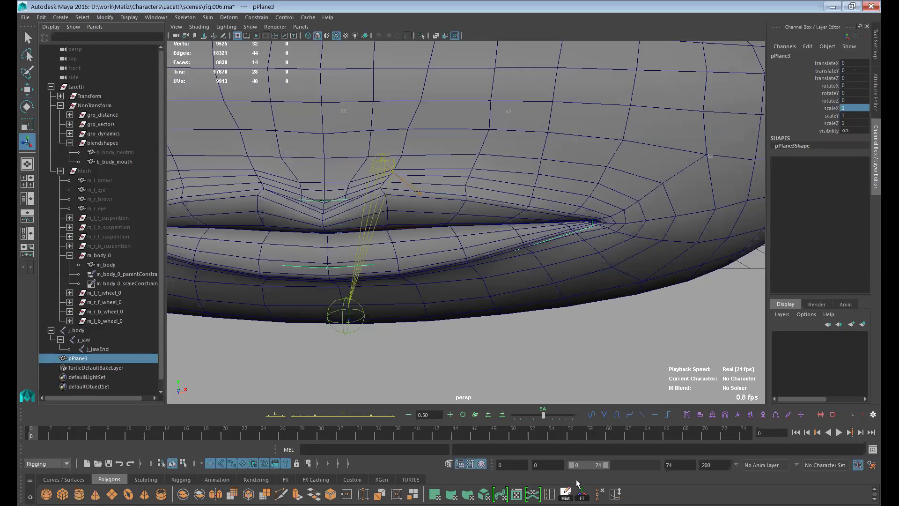
{"action": "left_click", "coordinate": [346, 494]}
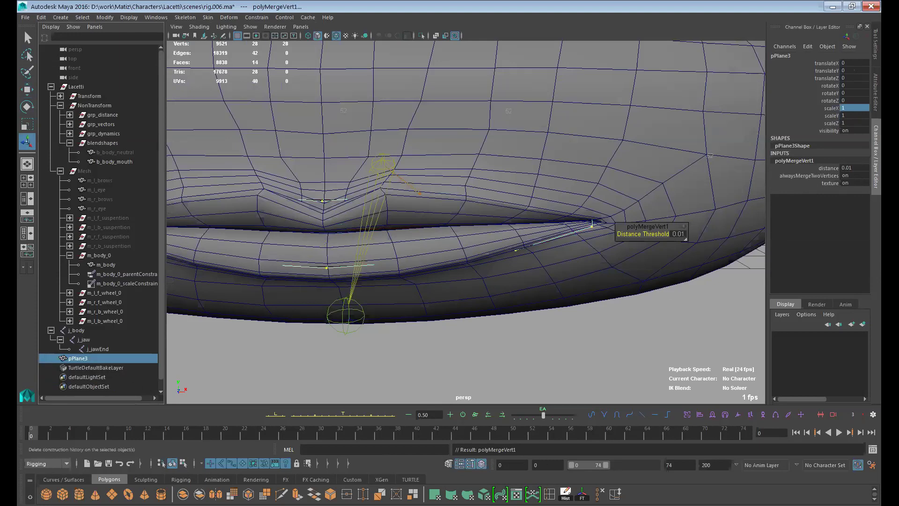
{"action": "left_click", "coordinate": [566, 494]}
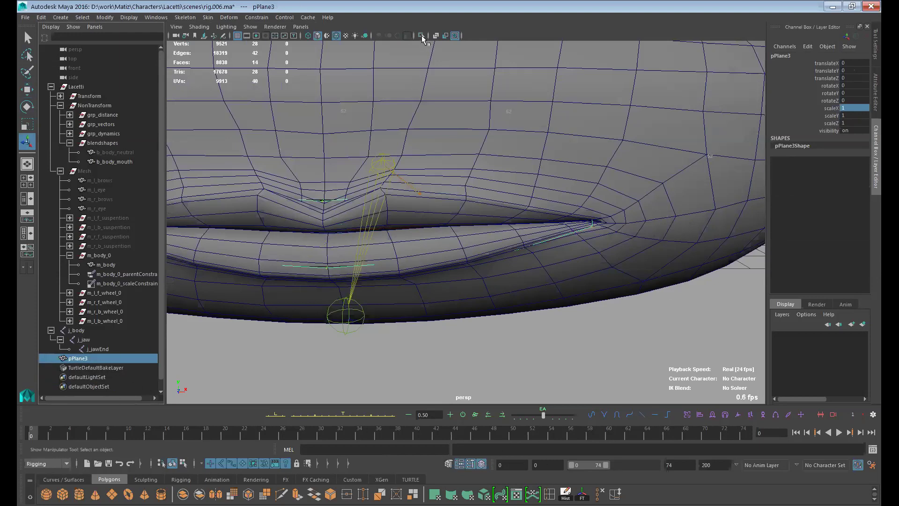
Step: Isolate the combined strip and delete its upper and lower centre edges together with their vertices, then show the full scene again
{"action": "left_click", "coordinate": [421, 36]}
{"action": "left_click_drag", "start_coordinate": [321, 207], "coordinate": [327, 225], "text": "alt"}
{"action": "left_click", "coordinate": [327, 220]}
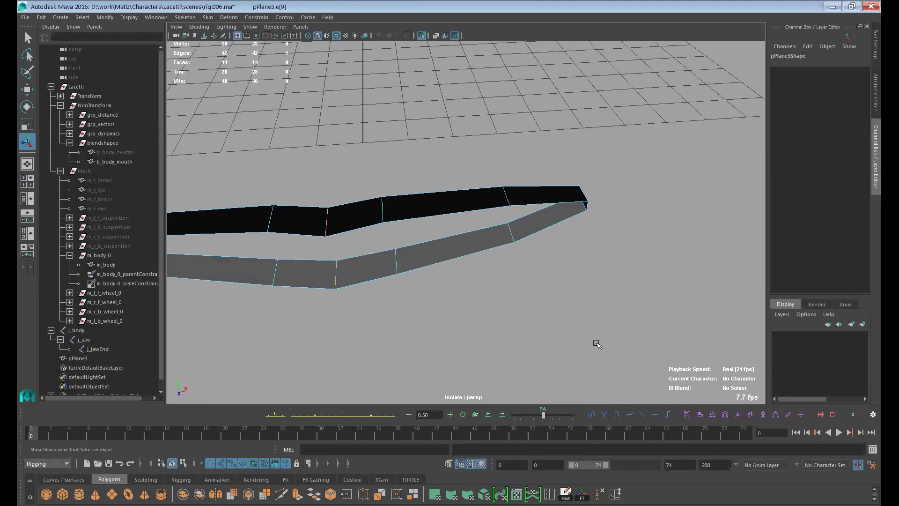
{"action": "key", "text": "ctrl+Delete"}
{"action": "left_click_drag", "start_coordinate": [598, 344], "coordinate": [616, 241], "text": "alt"}
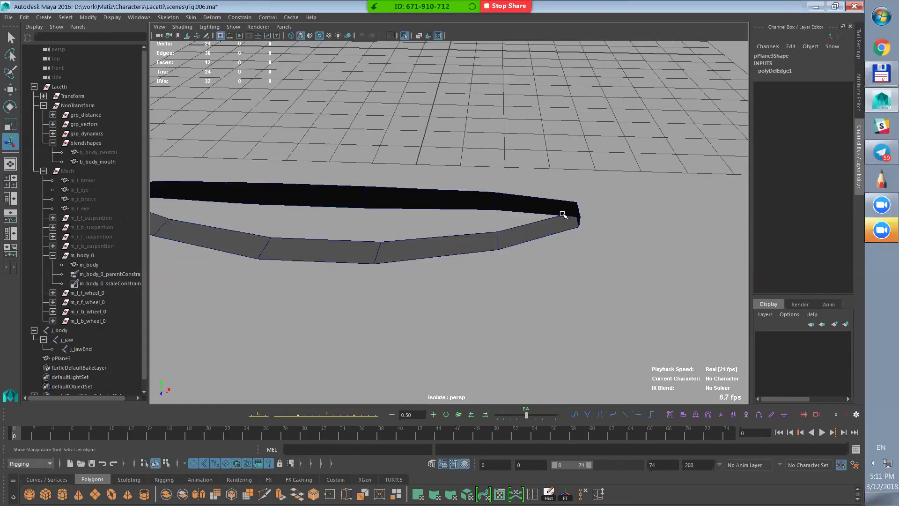
{"action": "key", "text": "F8"}
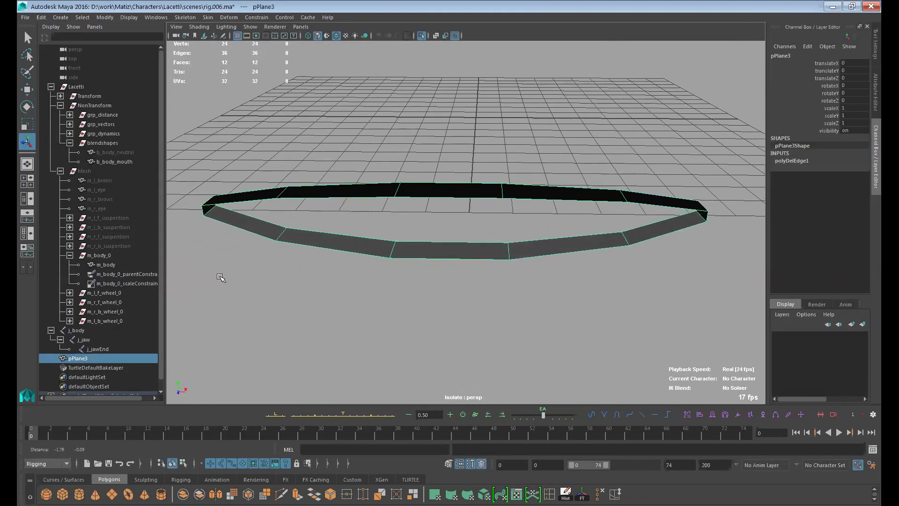
{"action": "left_click", "coordinate": [421, 37]}
Step: Check the strip's fit around the lips in X-ray display, and rename pPlane3 as proxyLips
{"action": "left_click_drag", "start_coordinate": [548, 252], "coordinate": [537, 208], "text": "alt"}
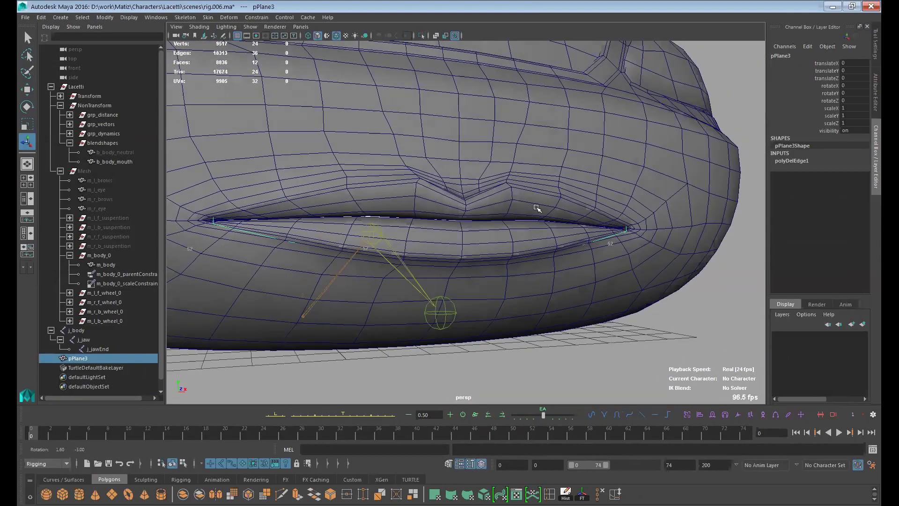
{"action": "left_click", "coordinate": [436, 36]}
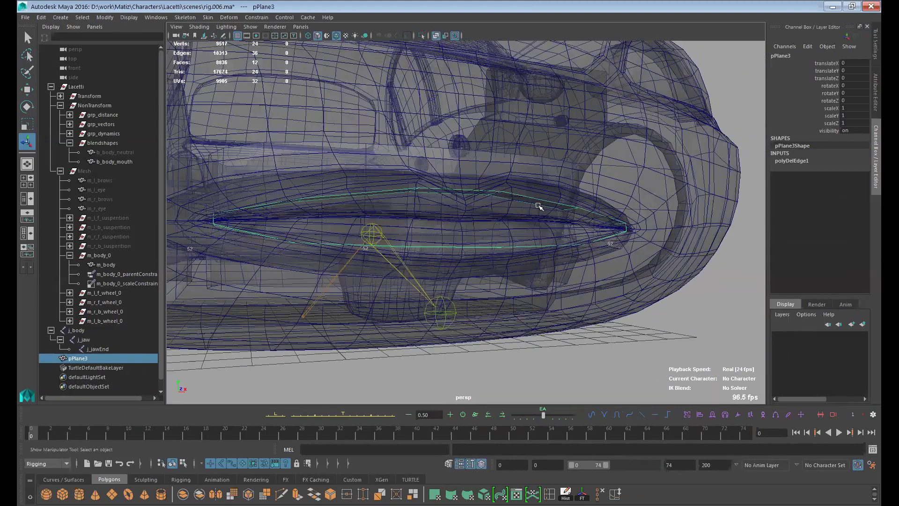
{"action": "left_click_drag", "start_coordinate": [583, 250], "coordinate": [518, 155], "text": "alt"}
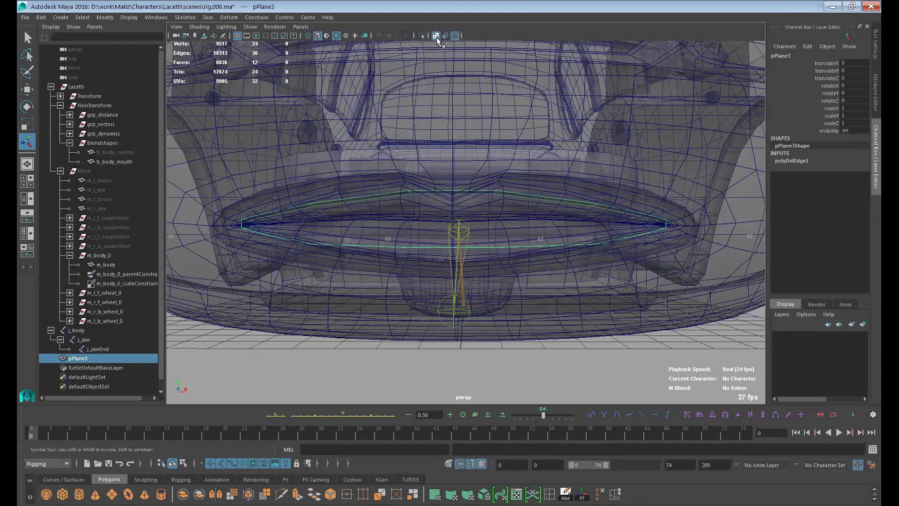
{"action": "left_click", "coordinate": [436, 36]}
{"action": "left_click_drag", "start_coordinate": [486, 105], "coordinate": [542, 260], "text": "alt"}
{"action": "double_click", "coordinate": [96, 359]}
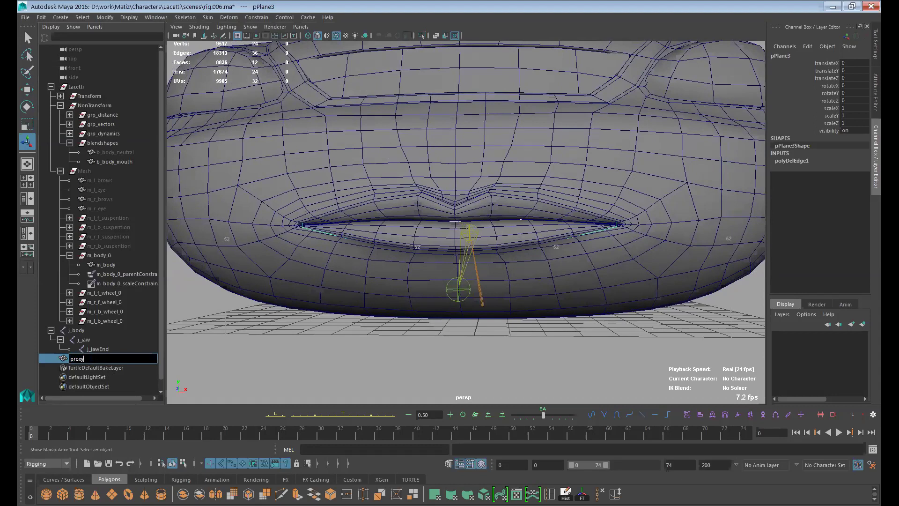
{"action": "type", "text": "proxyLips"}
{"action": "key", "text": "Return"}
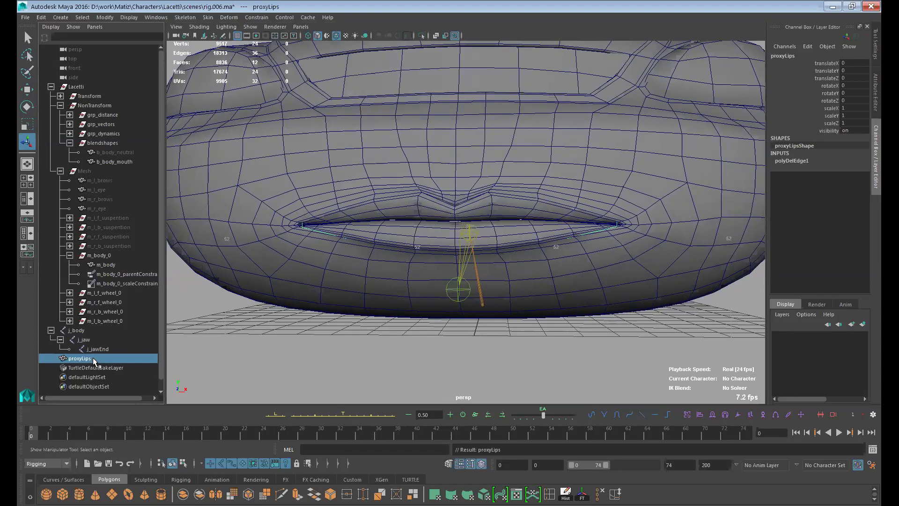
Step: Bring up the UV Editor for proxyLips and apply an automatic UV projection to the mesh
{"action": "scroll", "coordinate": [574, 250], "scroll_direction": "up", "scroll_amount": 2}
{"action": "left_click", "coordinate": [156, 17]}
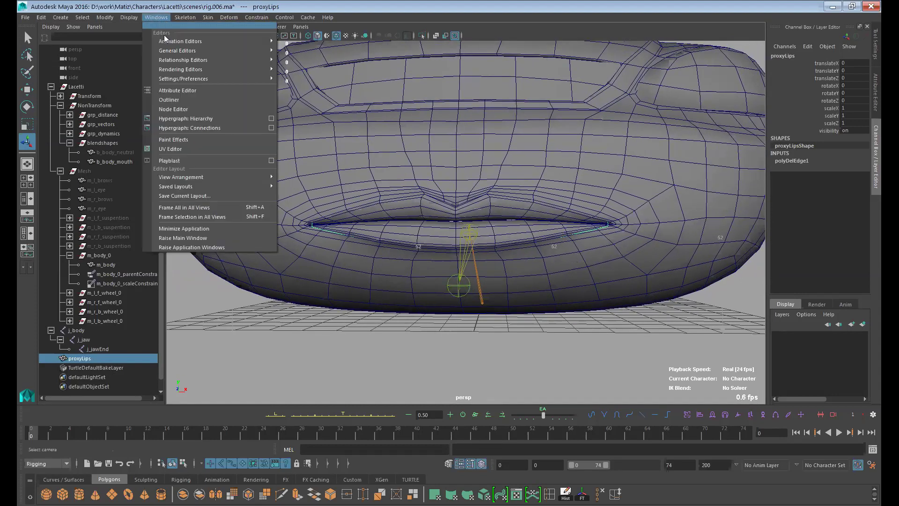
{"action": "left_click", "coordinate": [201, 149]}
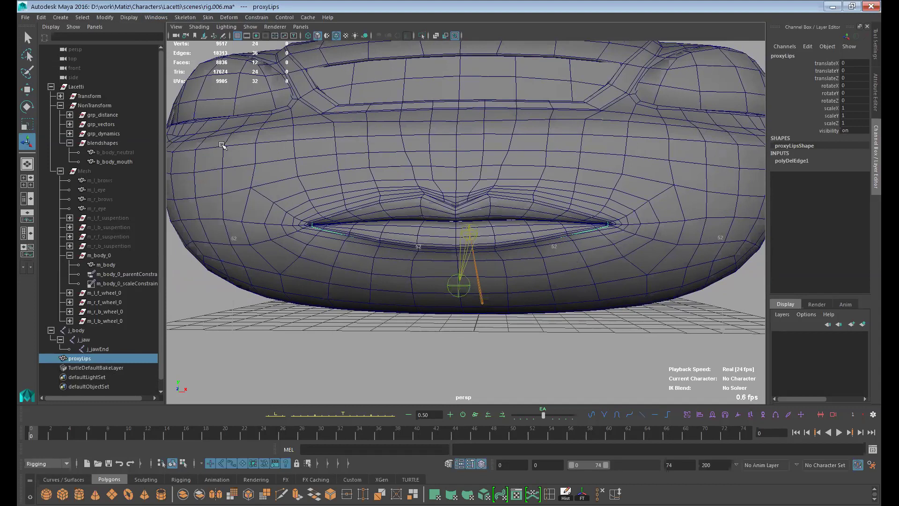
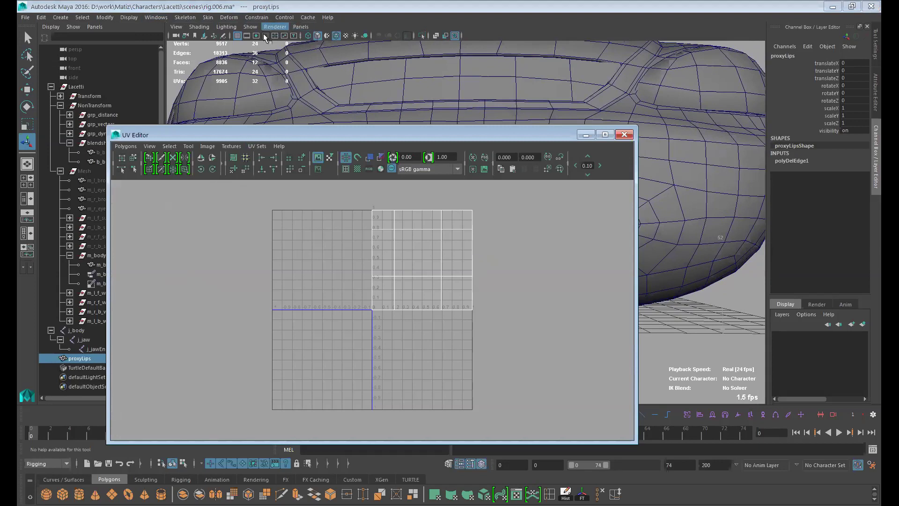
{"action": "left_click", "coordinate": [52, 463]}
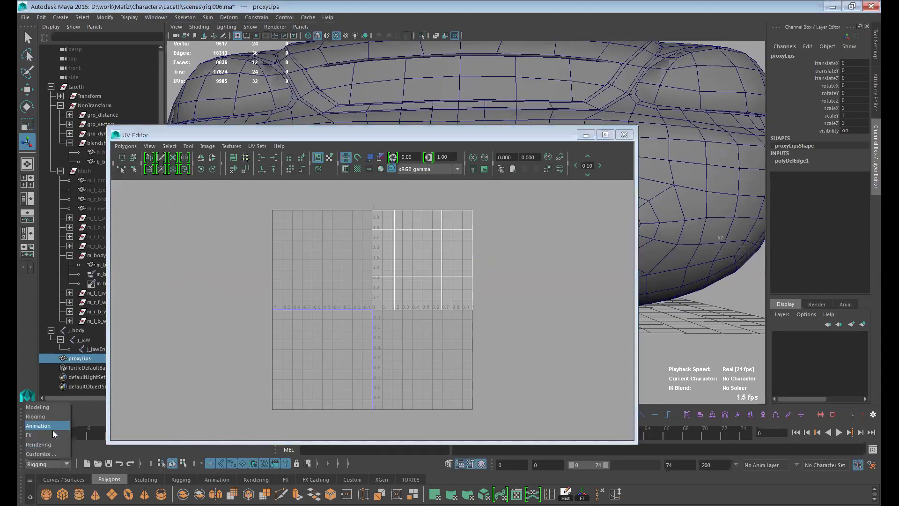
{"action": "left_click", "coordinate": [51, 408]}
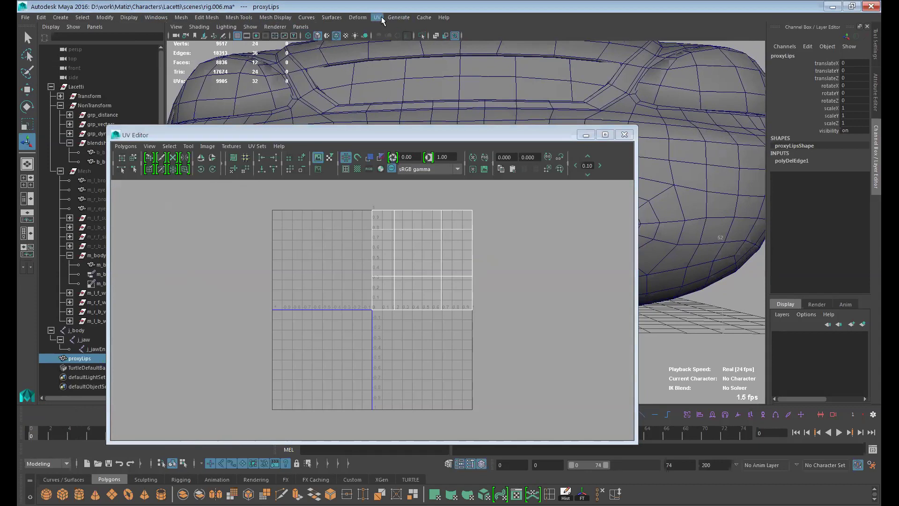
{"action": "left_click", "coordinate": [381, 17]}
{"action": "left_click", "coordinate": [426, 77]}
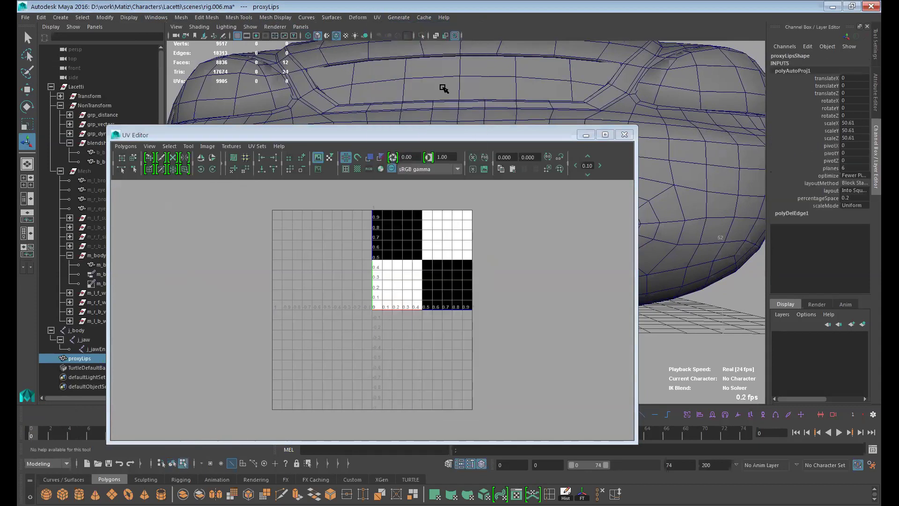
{"action": "scroll", "coordinate": [469, 283], "scroll_direction": "up", "scroll_amount": 3}
{"action": "middle_click_drag", "start_coordinate": [579, 316], "coordinate": [526, 327], "text": "alt"}
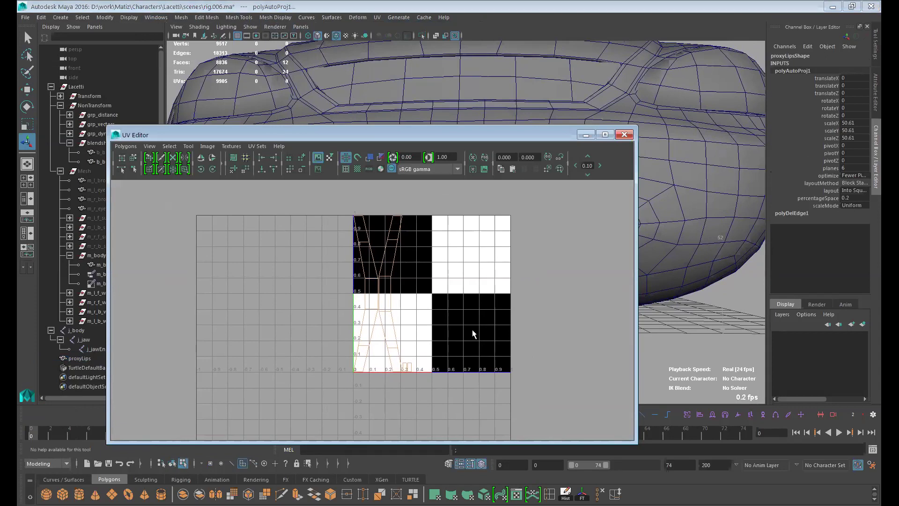
Step: Isolate proxyLips in the viewport and reselect it so its UV shells are displayed for editing
{"action": "right_click_drag", "start_coordinate": [399, 254], "coordinate": [428, 364]}
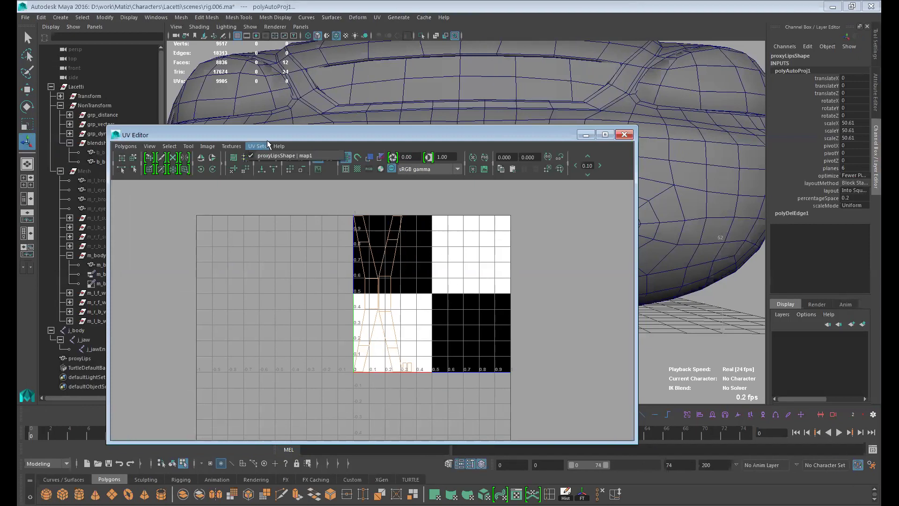
{"action": "right_click_drag", "start_coordinate": [451, 285], "coordinate": [460, 297], "text": "alt"}
{"action": "middle_click_drag", "start_coordinate": [460, 298], "coordinate": [416, 278], "text": "alt"}
{"action": "key", "text": "q"}
{"action": "left_click_drag", "start_coordinate": [571, 137], "coordinate": [502, 379]}
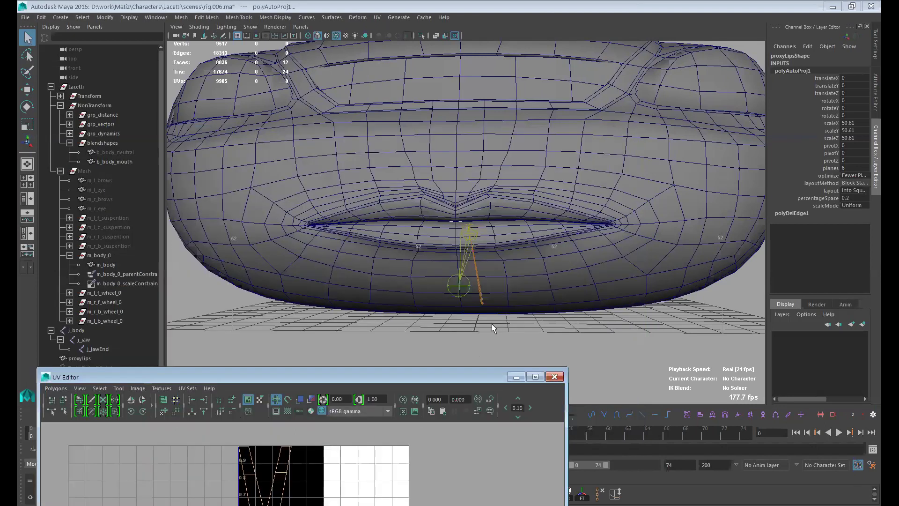
{"action": "left_click", "coordinate": [421, 36]}
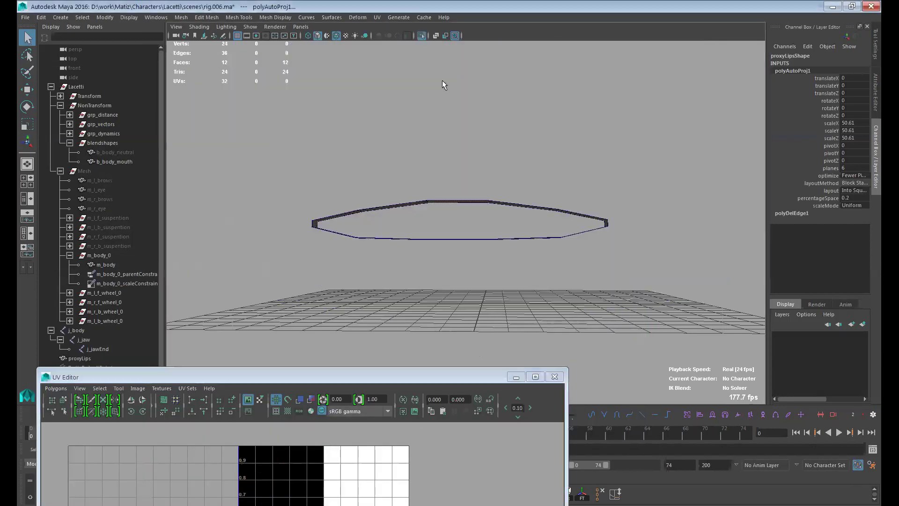
{"action": "left_click", "coordinate": [544, 203]}
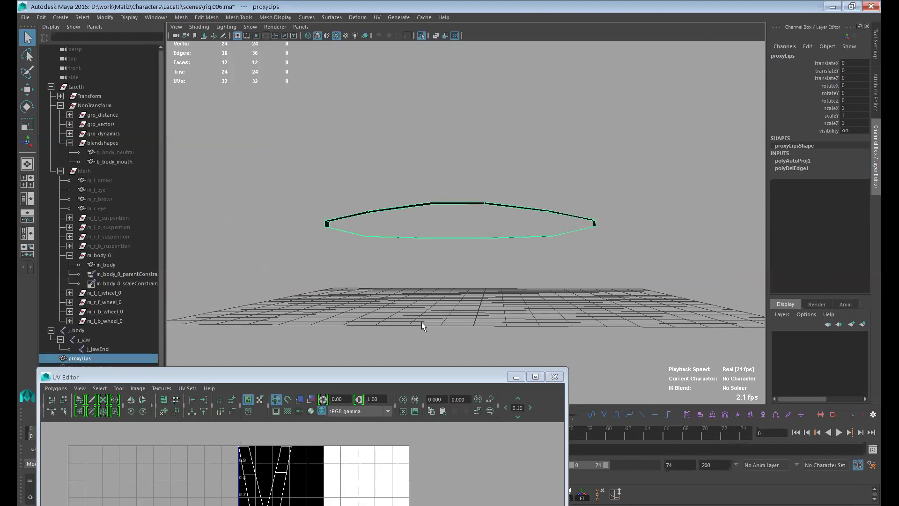
{"action": "left_click_drag", "start_coordinate": [397, 376], "coordinate": [501, 174]}
{"action": "left_click", "coordinate": [417, 253]}
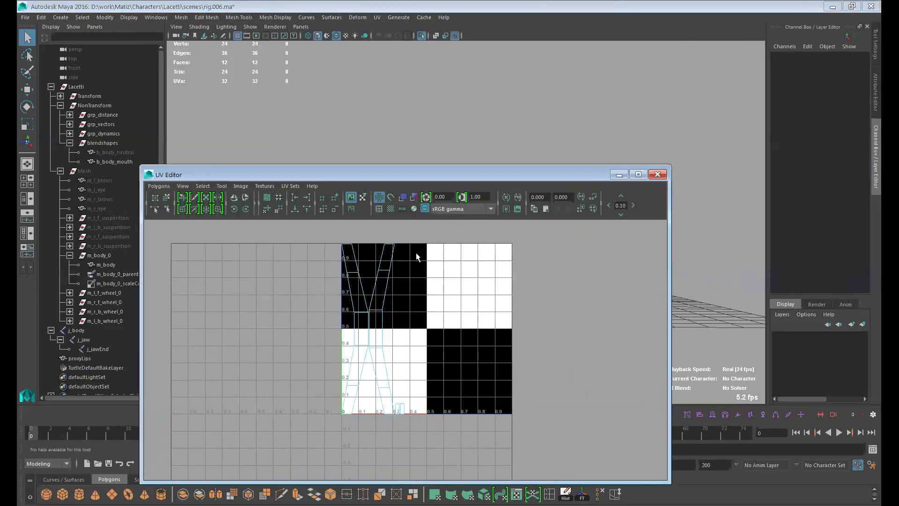
Step: Move and sew the upper end of one long UV shell to its corner piece, and that piece to the other long shell
{"action": "right_click_drag", "start_coordinate": [410, 308], "coordinate": [470, 352], "text": "alt"}
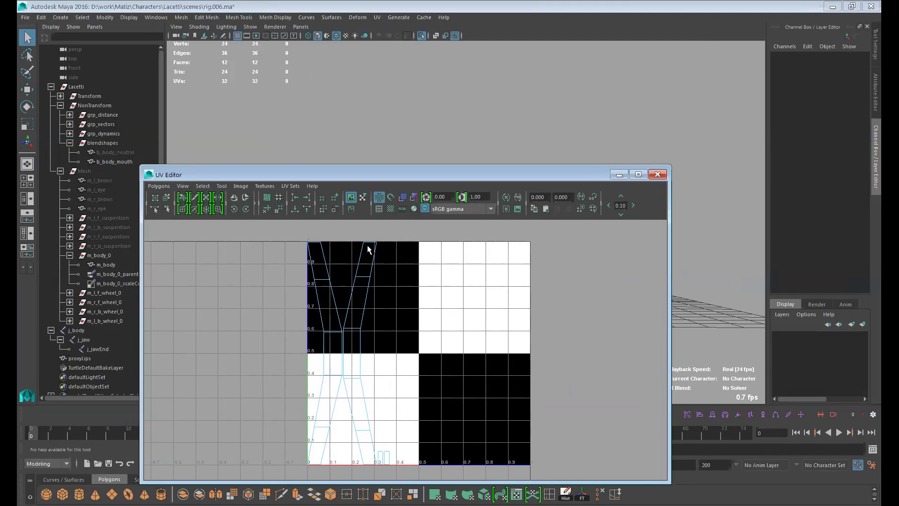
{"action": "left_click", "coordinate": [358, 246]}
{"action": "left_click", "coordinate": [370, 274]}
{"action": "left_click", "coordinate": [158, 186]}
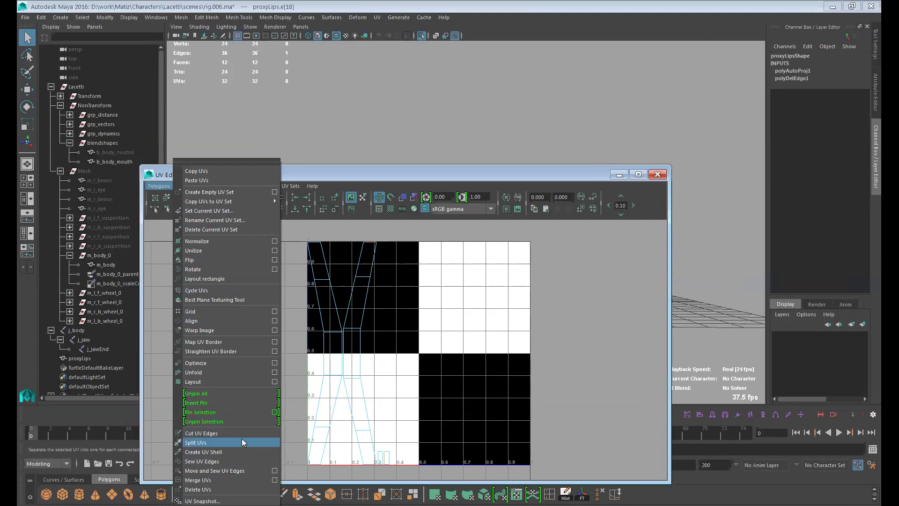
{"action": "left_click", "coordinate": [245, 461]}
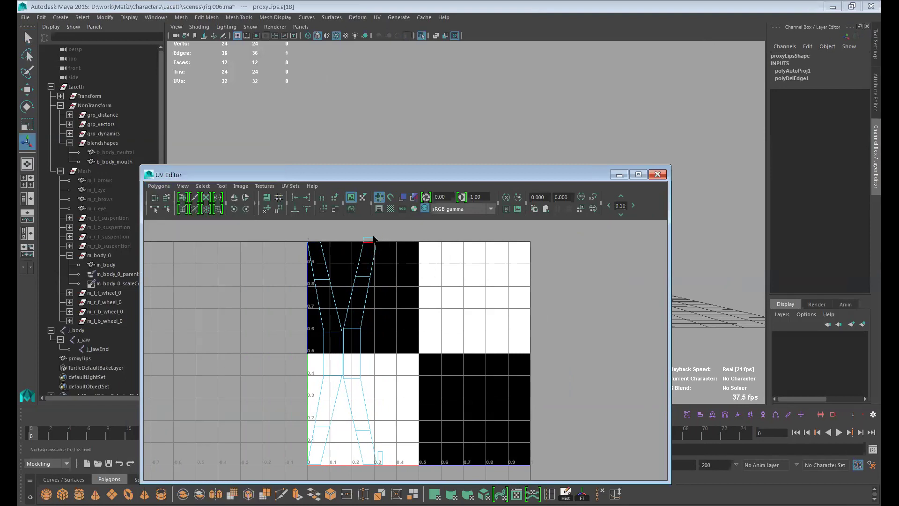
{"action": "left_click", "coordinate": [159, 186]}
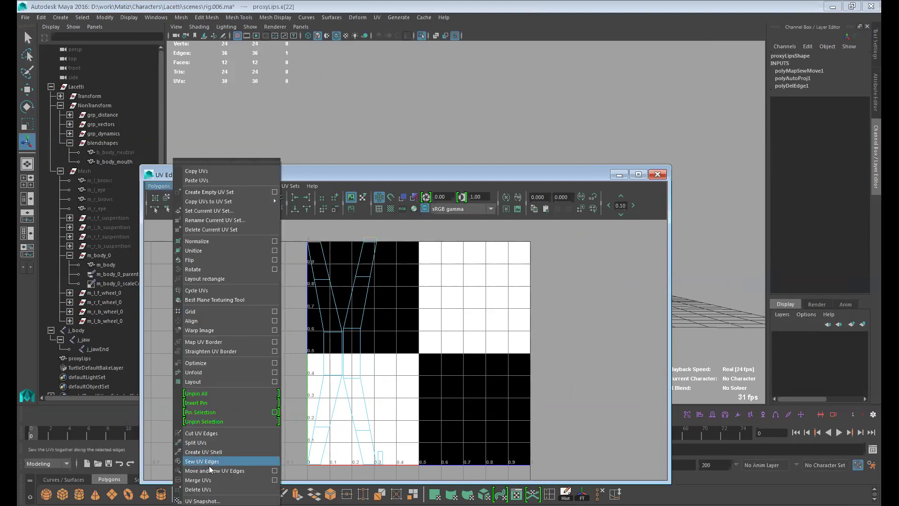
{"action": "left_click", "coordinate": [226, 471]}
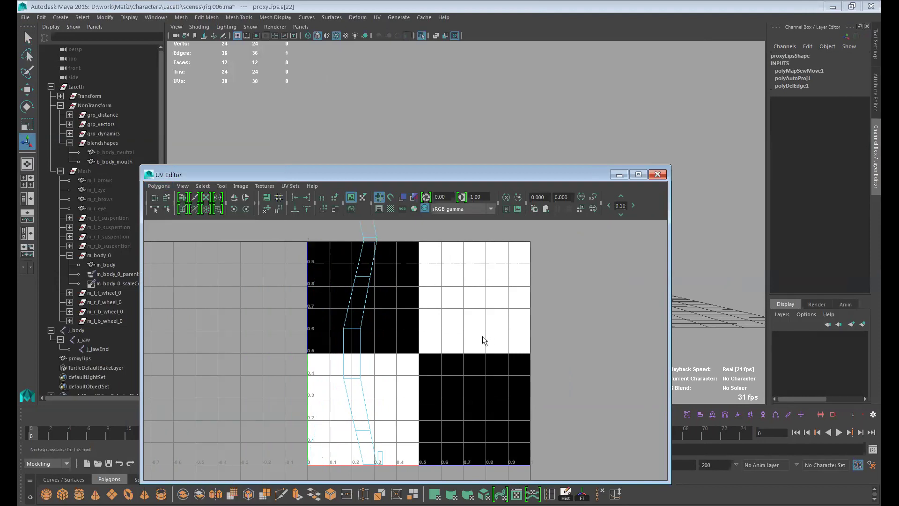
Step: Move and sew the lower end edge of the UV strip to join the remaining small corner piece
{"action": "scroll", "coordinate": [449, 327], "scroll_direction": "down", "scroll_amount": 2}
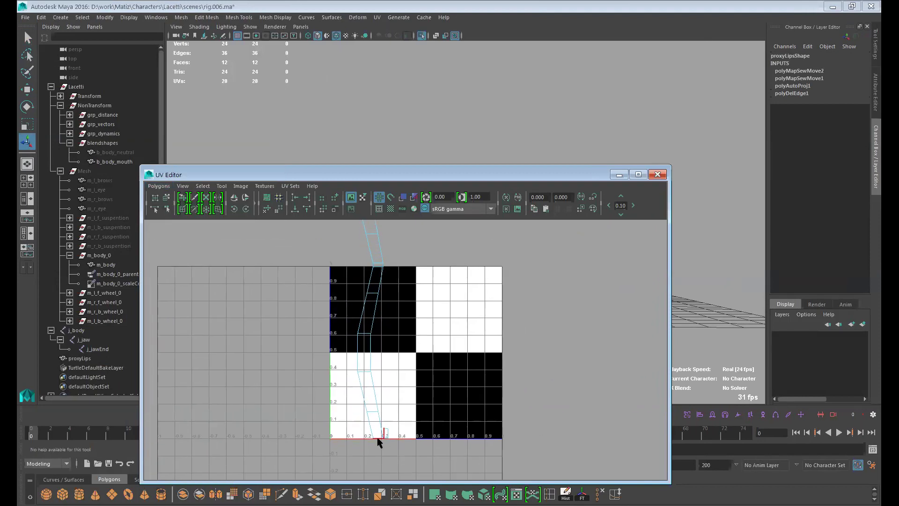
{"action": "left_click", "coordinate": [370, 428]}
{"action": "left_click", "coordinate": [159, 186]}
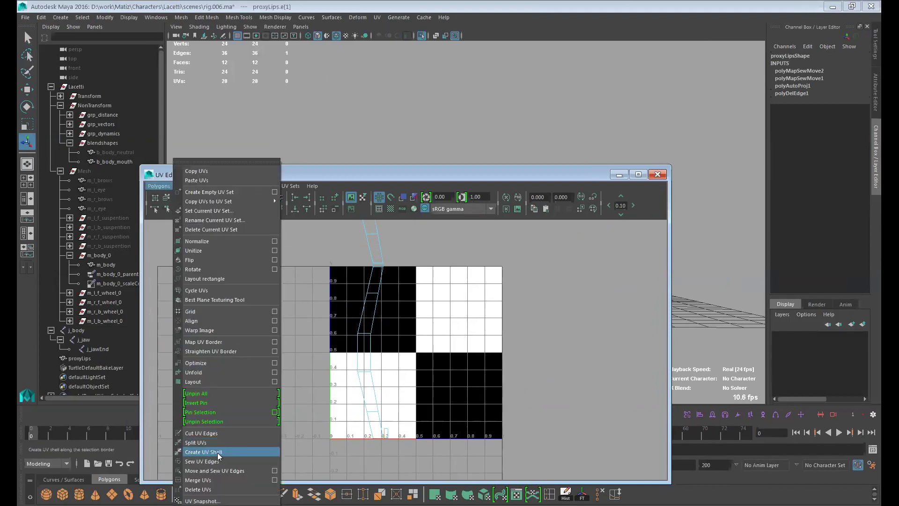
{"action": "left_click", "coordinate": [230, 466]}
{"action": "scroll", "coordinate": [402, 337], "scroll_direction": "down", "scroll_amount": 2}
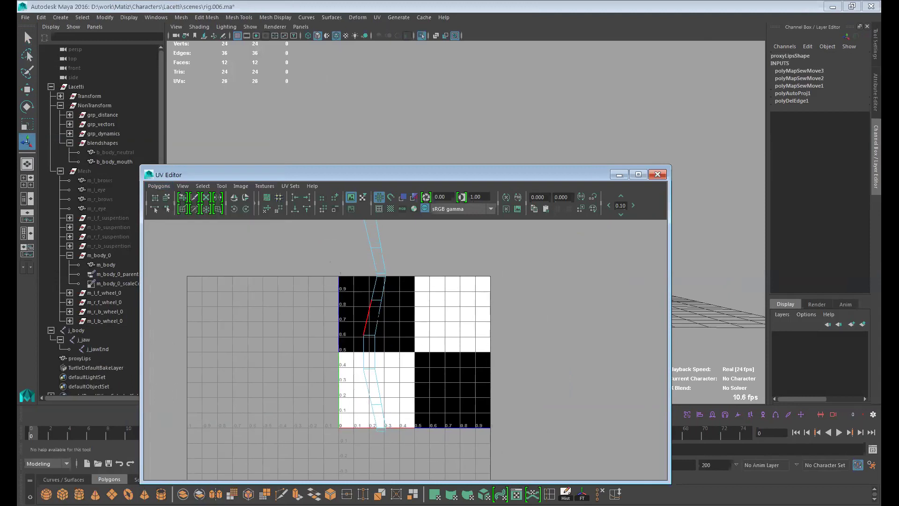
{"action": "scroll", "coordinate": [446, 300], "scroll_direction": "down", "scroll_amount": 5}
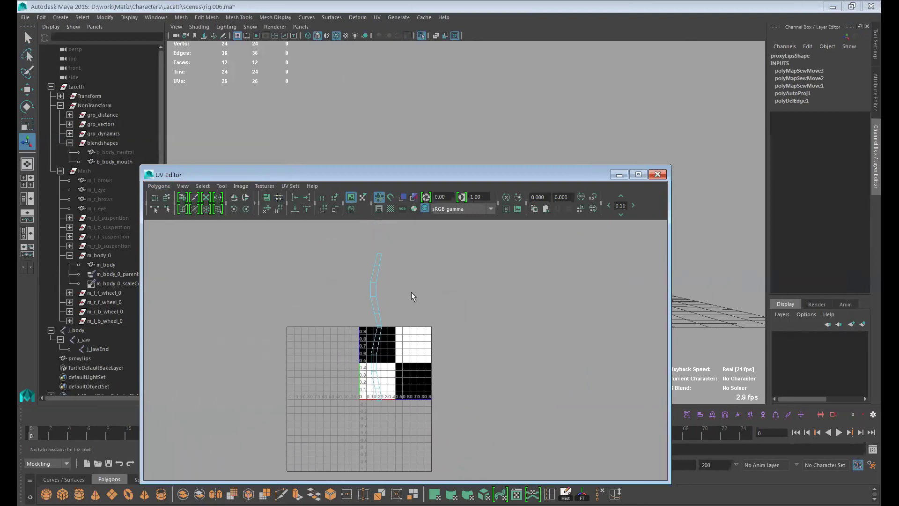
Step: Select all UVs of the strip, scale and move them to fit inside the 0–1 square, and hide the checker image
{"action": "left_click_drag", "start_coordinate": [363, 246], "coordinate": [434, 400]}
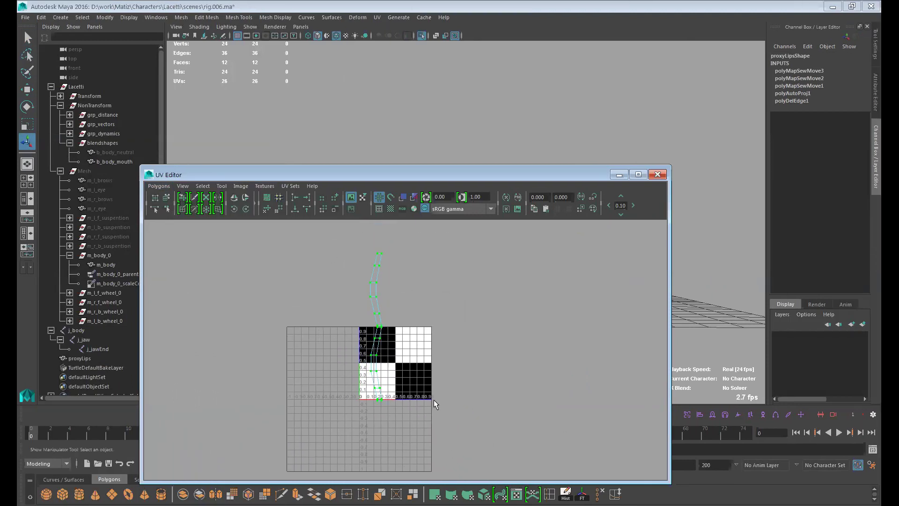
{"action": "left_click", "coordinate": [185, 197]}
{"action": "mouse_move", "coordinate": [378, 264]}
{"action": "left_mouse_down"}
{"action": "mouse_move", "coordinate": [374, 398]}
{"action": "mouse_move", "coordinate": [387, 398]}
{"action": "left_mouse_up"}
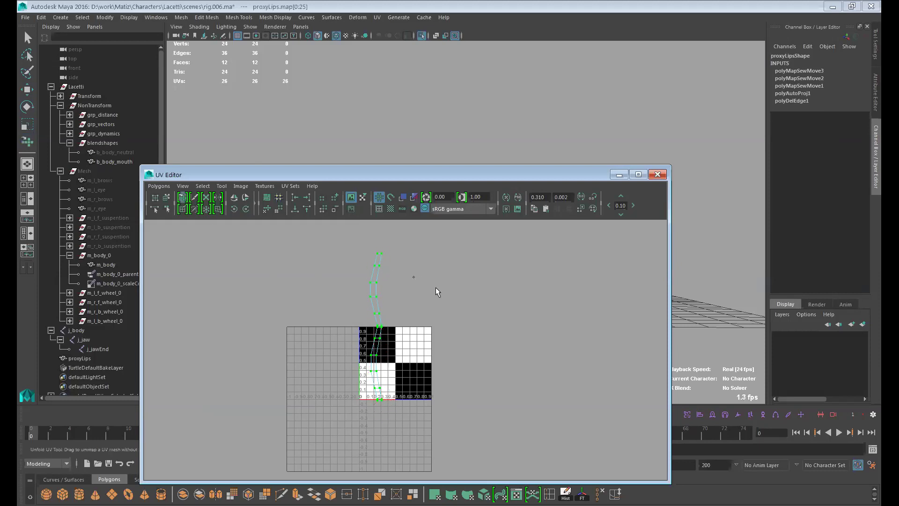
{"action": "key", "text": "r"}
{"action": "middle_click_drag", "start_coordinate": [518, 351], "coordinate": [459, 364]}
{"action": "key", "text": "w"}
{"action": "scroll", "coordinate": [515, 361], "scroll_direction": "up", "scroll_amount": 5}
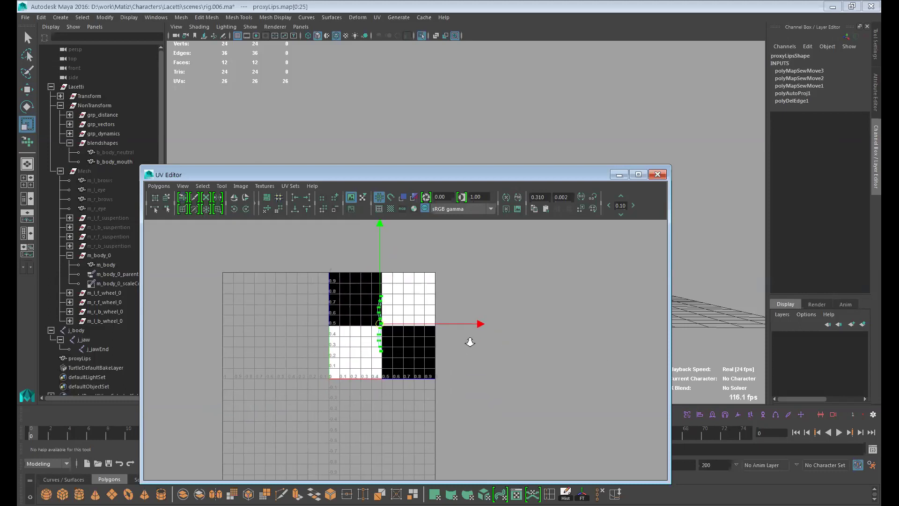
{"action": "key", "text": "r"}
{"action": "middle_click_drag", "start_coordinate": [491, 308], "coordinate": [532, 270]}
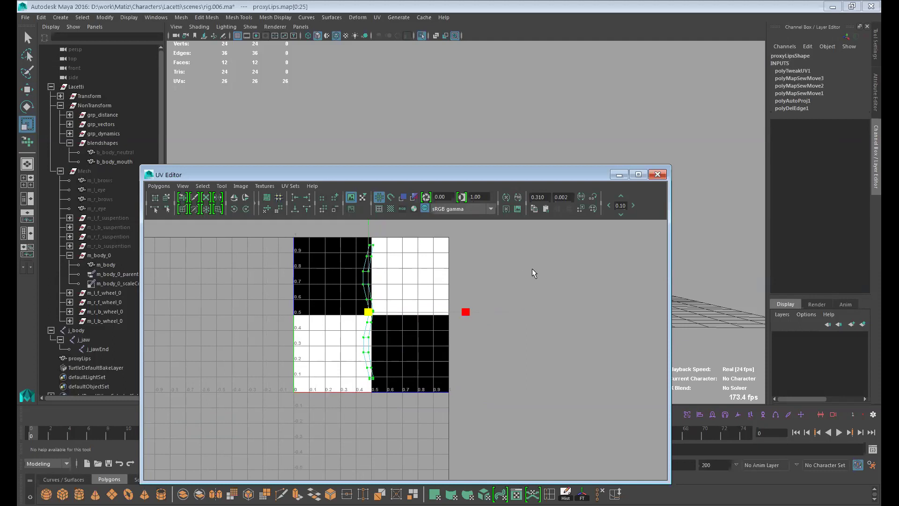
{"action": "left_click", "coordinate": [351, 197]}
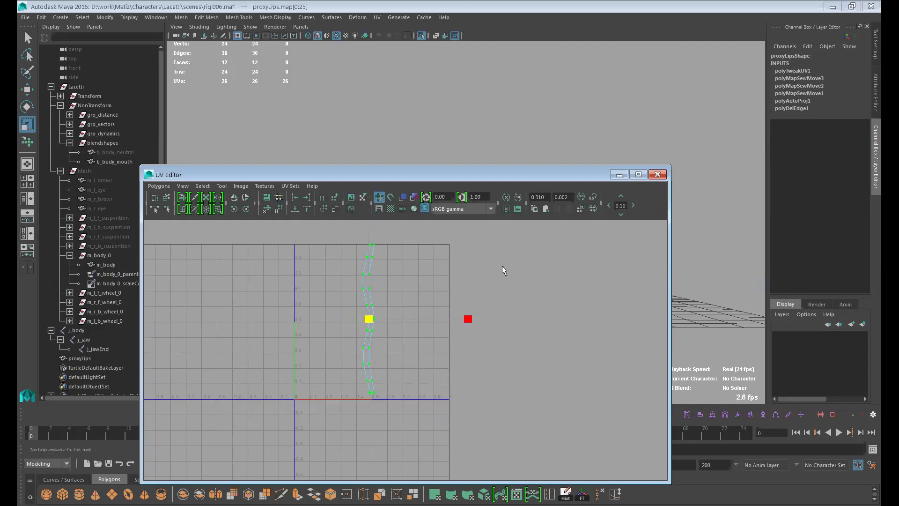
{"action": "key", "text": "w"}
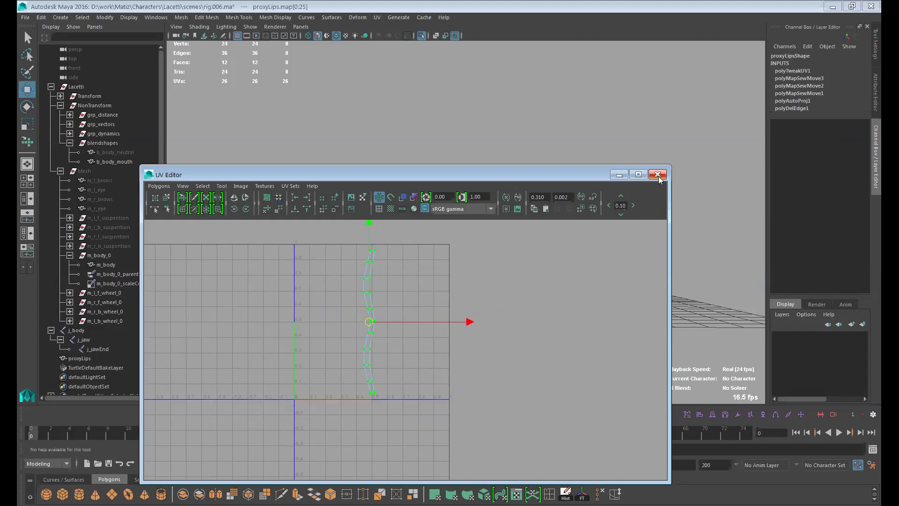
Step: Close the UV Editor, return to object selection, and delete the construction history of proxyLips
{"action": "left_click", "coordinate": [657, 175]}
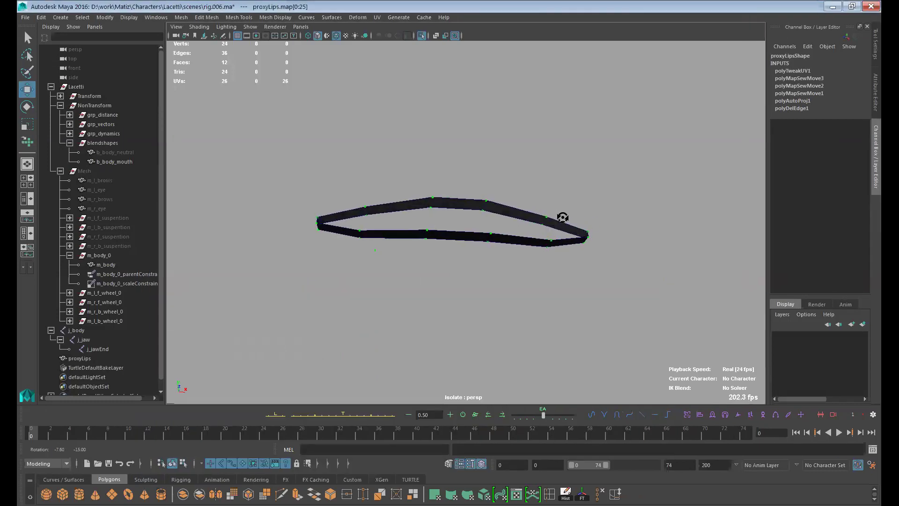
{"action": "key", "text": "F8"}
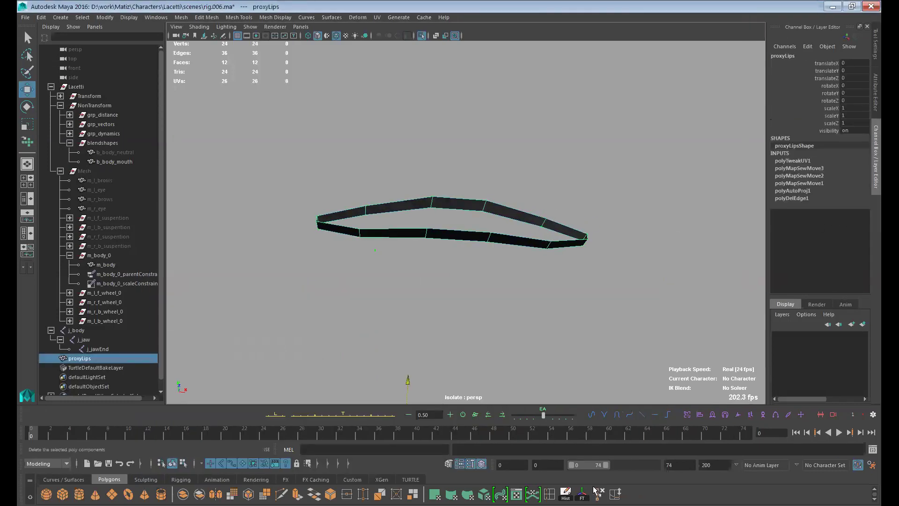
{"action": "key", "text": "alt+shift+d"}
{"action": "scroll", "coordinate": [515, 313], "scroll_direction": "up", "scroll_amount": 2}
{"action": "left_click_drag", "start_coordinate": [514, 312], "coordinate": [492, 328], "text": "alt"}
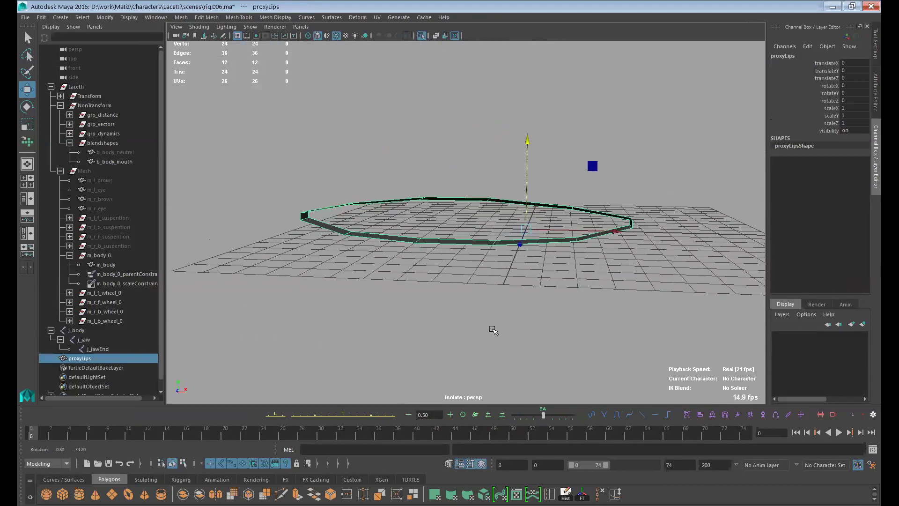
Step: Show the whole character again and bind proxyLips to the selected j_body and j_jaw joints with the Closest distance bind method
{"action": "left_click", "coordinate": [421, 35]}
{"action": "left_click_drag", "start_coordinate": [558, 328], "coordinate": [562, 321], "text": "alt"}
{"action": "right_click_drag", "start_coordinate": [581, 337], "coordinate": [549, 341], "text": "alt"}
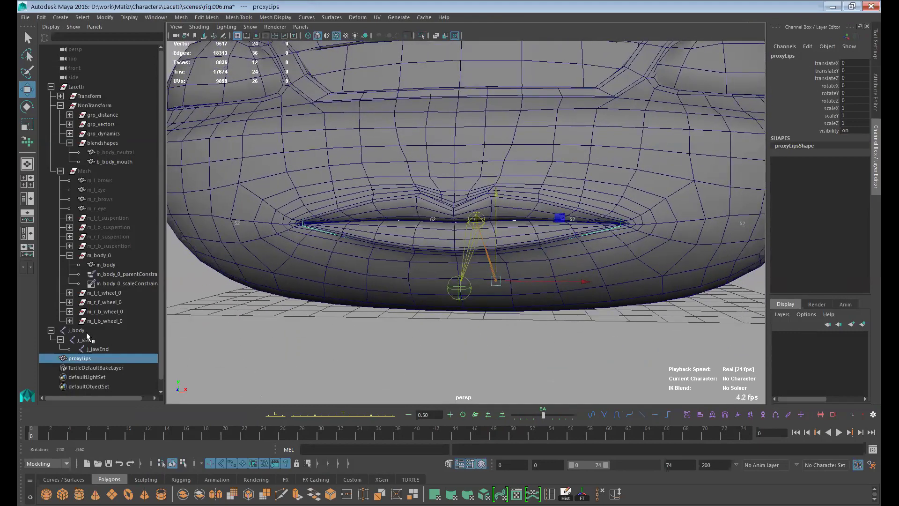
{"action": "left_click_drag", "start_coordinate": [83, 331], "coordinate": [84, 340]}
{"action": "left_click", "coordinate": [95, 359], "text": "ctrl"}
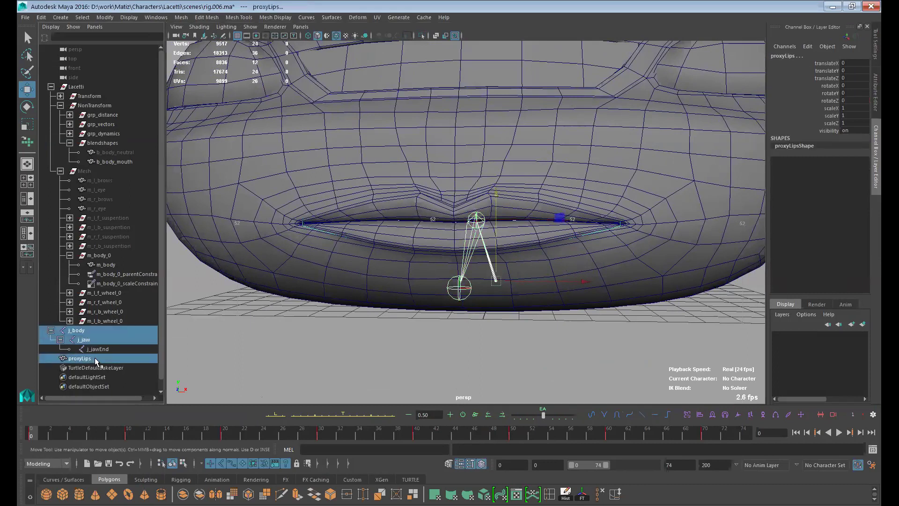
{"action": "left_click", "coordinate": [47, 463]}
{"action": "left_click", "coordinate": [36, 416]}
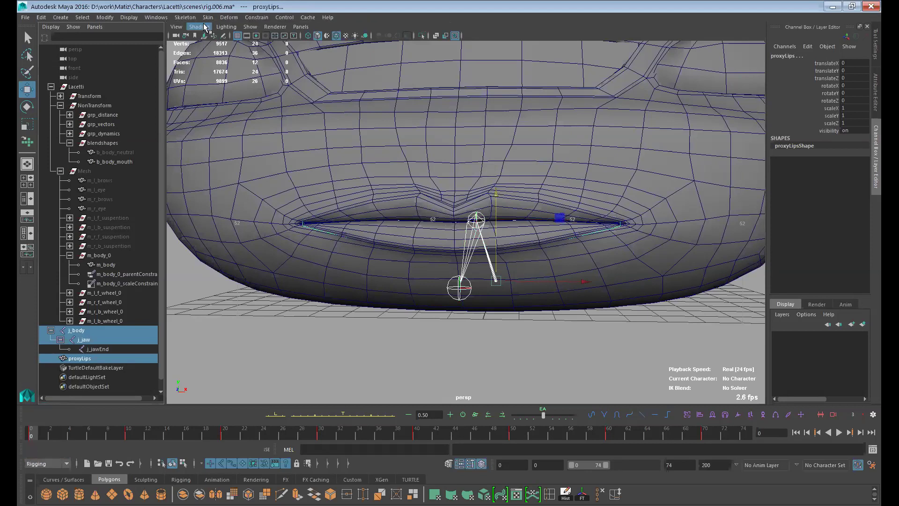
{"action": "left_click", "coordinate": [207, 17]}
{"action": "left_click", "coordinate": [310, 41]}
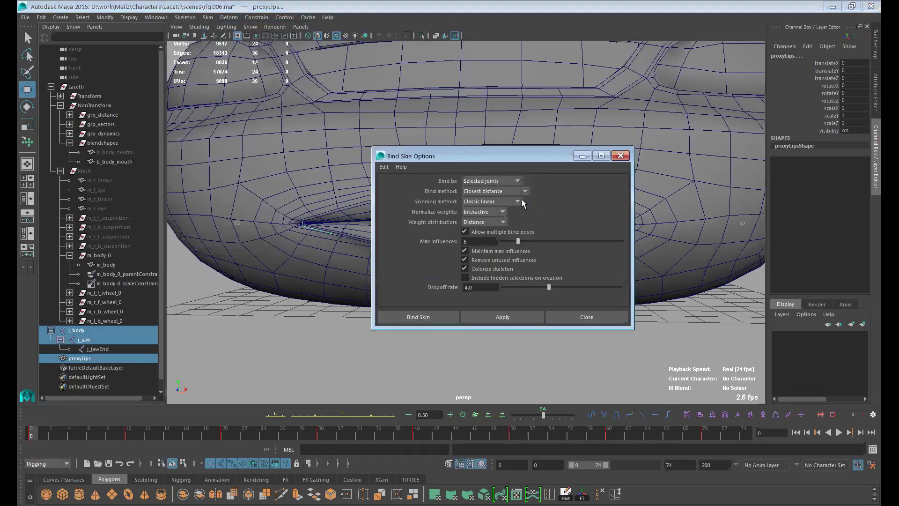
{"action": "left_click", "coordinate": [436, 311]}
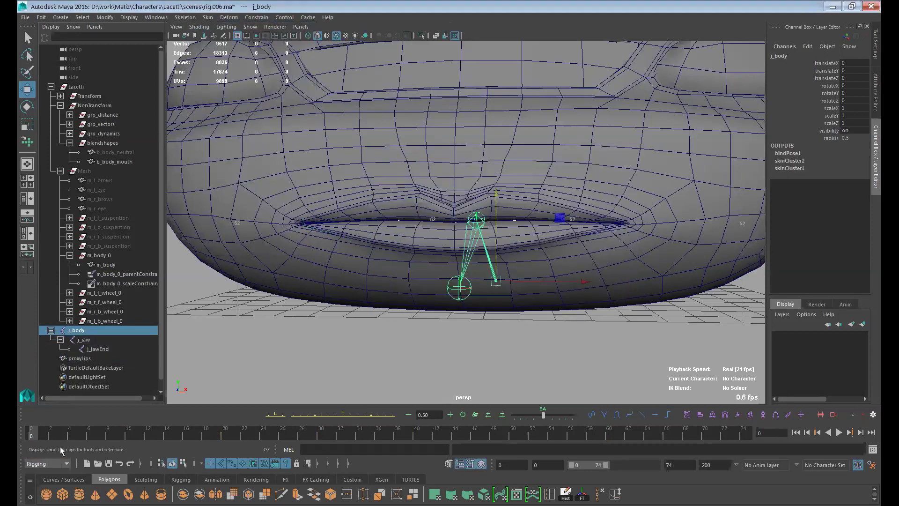
Step: Move to frame 7 to open the jaw and select the four vertices of the upper middle face of proxyLips
{"action": "left_click", "coordinate": [68, 438]}
{"action": "left_click_drag", "start_coordinate": [68, 438], "coordinate": [98, 437]}
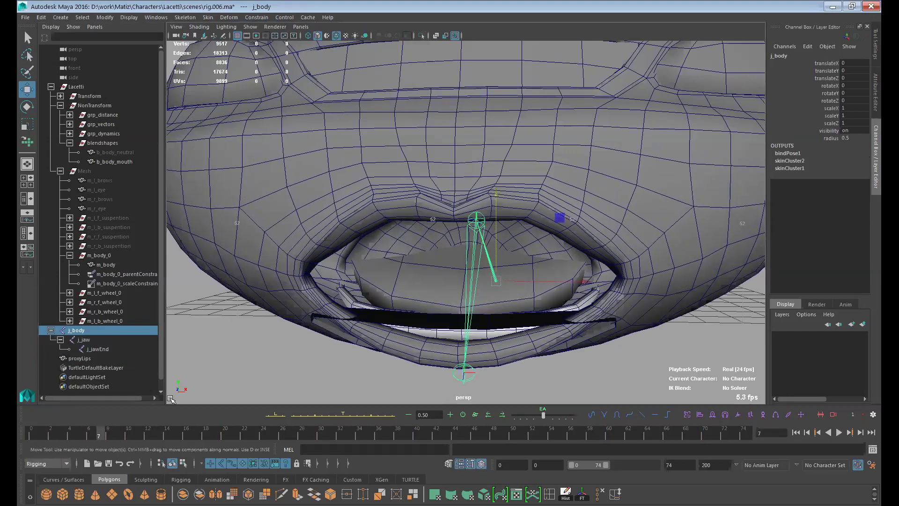
{"action": "left_click", "coordinate": [517, 315]}
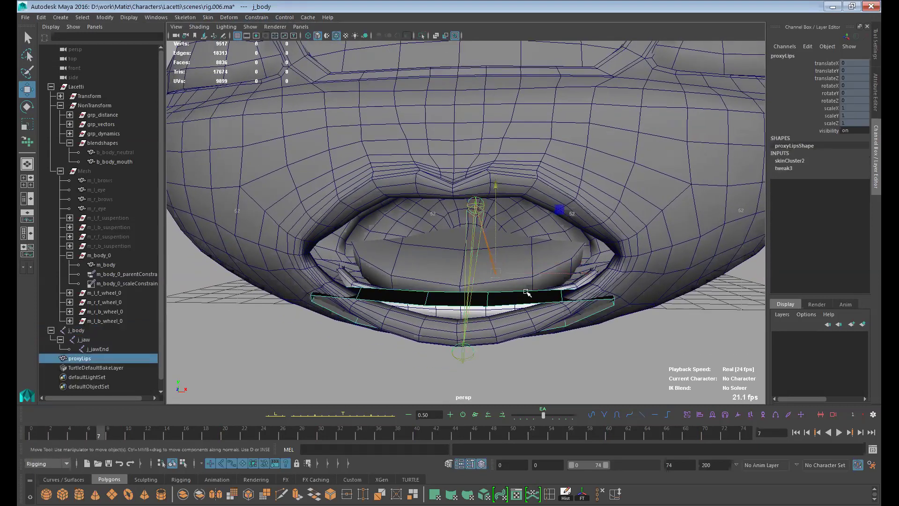
{"action": "left_click_drag", "start_coordinate": [527, 293], "coordinate": [495, 294], "text": "alt"}
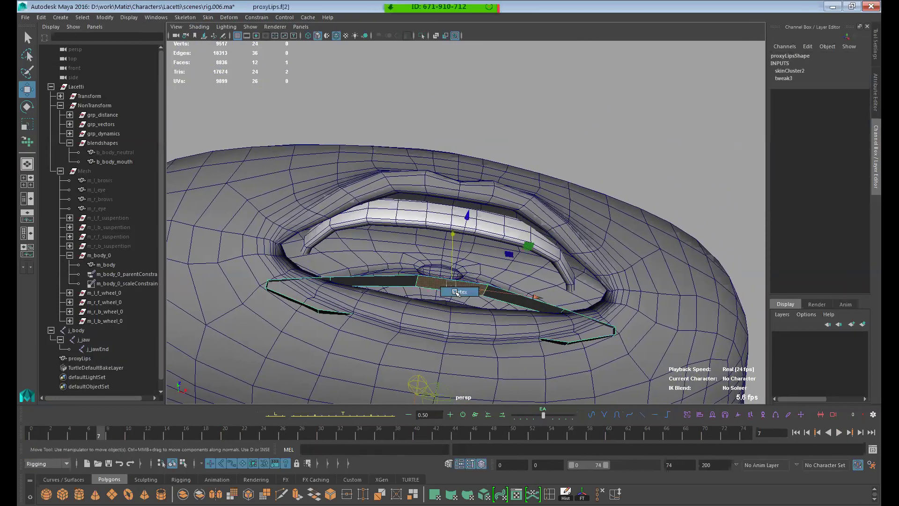
{"action": "left_click", "coordinate": [482, 289]}
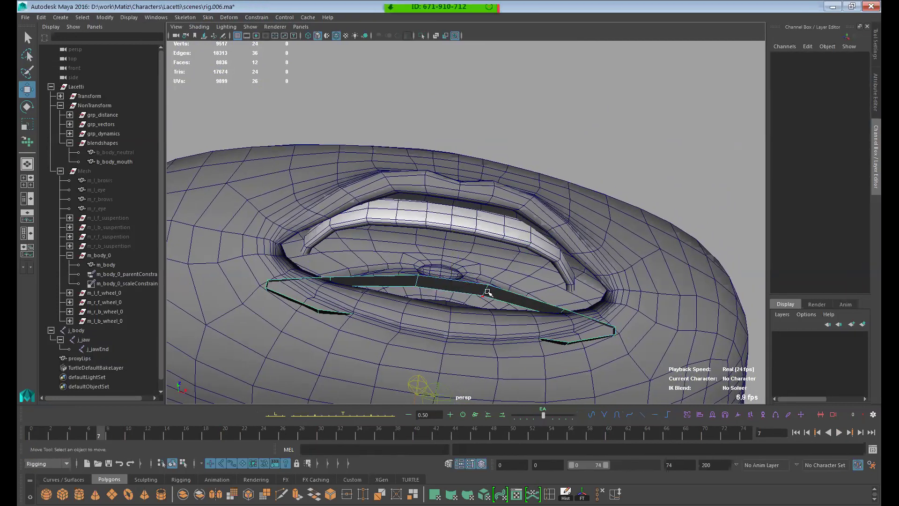
{"action": "left_click", "coordinate": [487, 293]}
{"action": "mouse_move", "coordinate": [483, 291]}
{"action": "right_mouse_down", "text": "ctrl"}
{"action": "mouse_move", "coordinate": [407, 296]}
{"action": "mouse_move", "coordinate": [467, 293]}
{"action": "right_mouse_up", "text": "ctrl"}
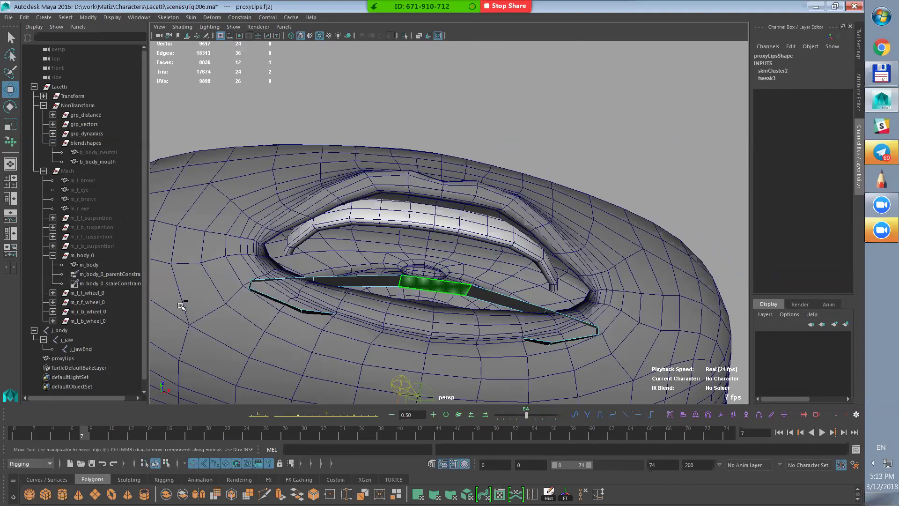
{"action": "right_click_drag", "start_coordinate": [182, 306], "coordinate": [154, 308], "text": "ctrl"}
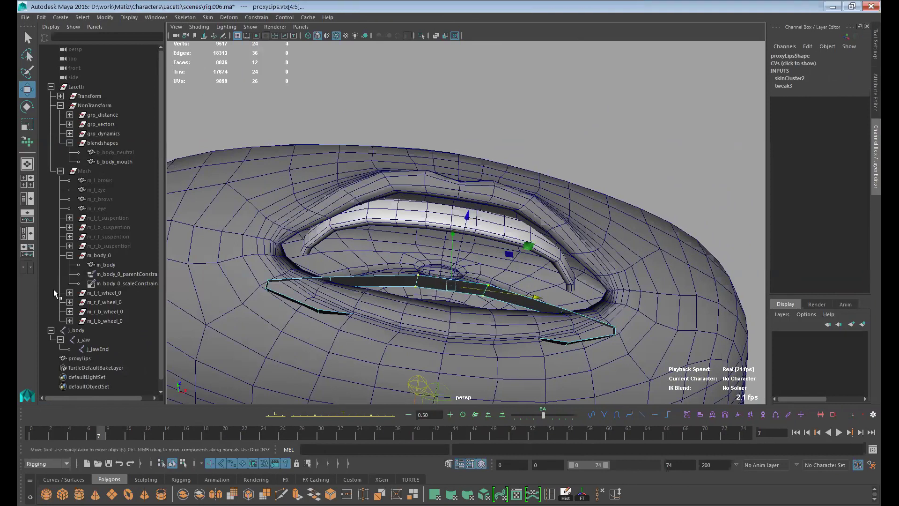
Step: Replace the Outliner with a widened Component Editor and set the j_body weight of the four upper middle vertices to 1
{"action": "left_click", "coordinate": [94, 26]}
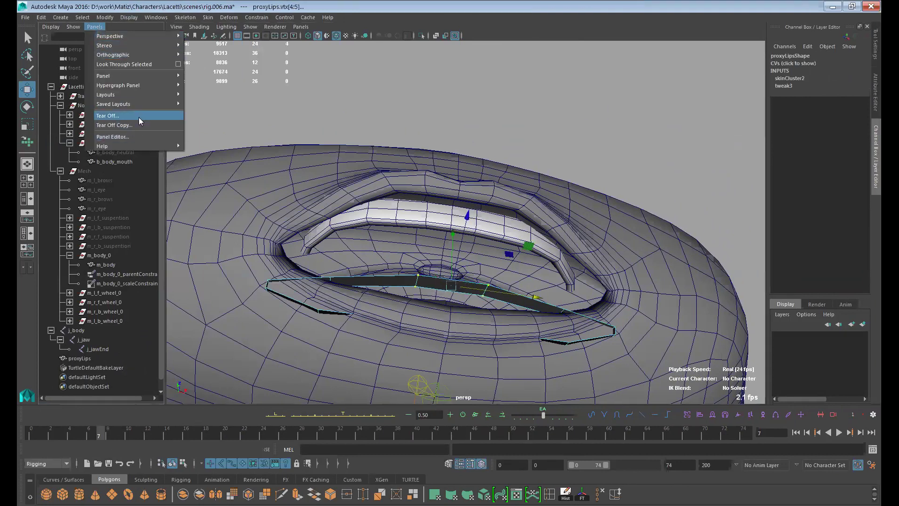
{"action": "mouse_move", "coordinate": [171, 76]}
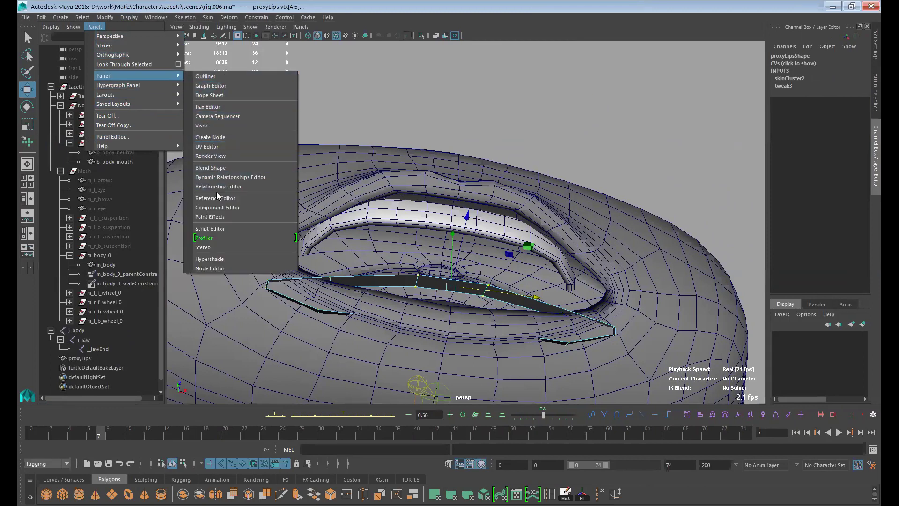
{"action": "left_click", "coordinate": [220, 208]}
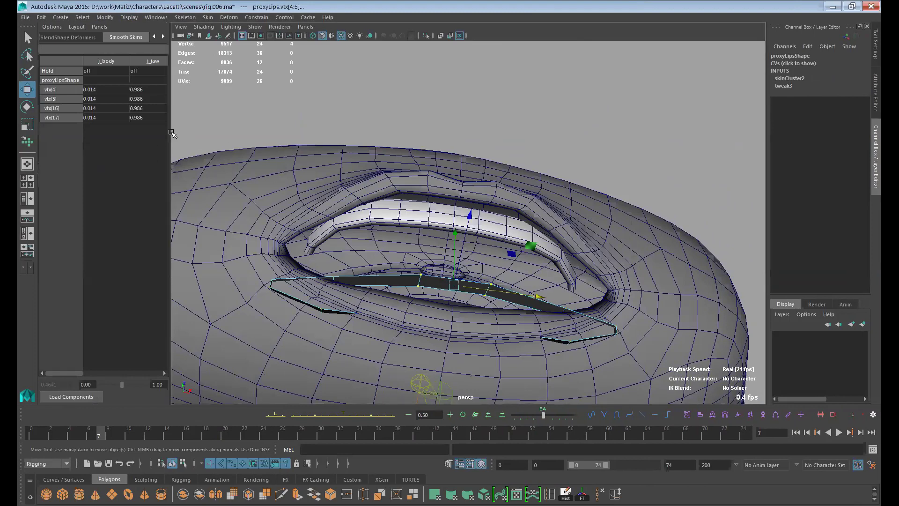
{"action": "left_click_drag", "start_coordinate": [171, 132], "coordinate": [265, 121]}
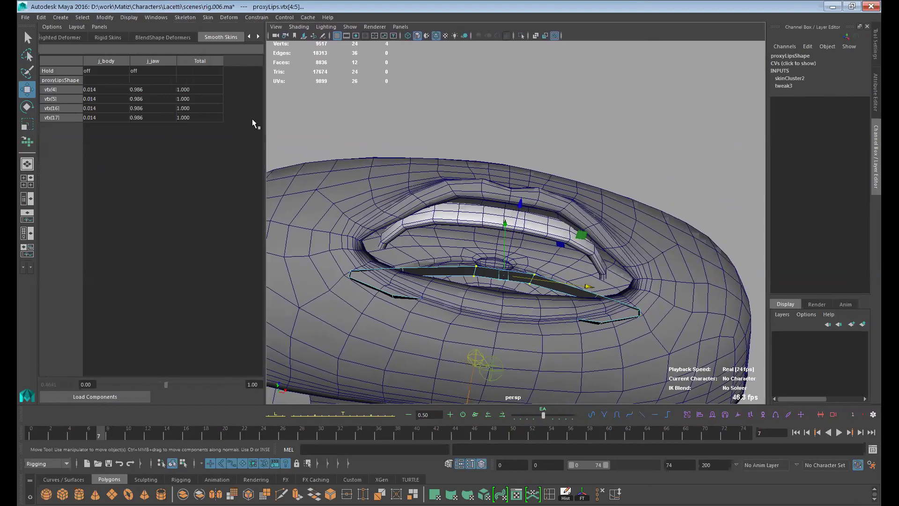
{"action": "left_click_drag", "start_coordinate": [97, 91], "coordinate": [104, 119]}
{"action": "type", "text": "1"}
{"action": "key", "text": "Return"}
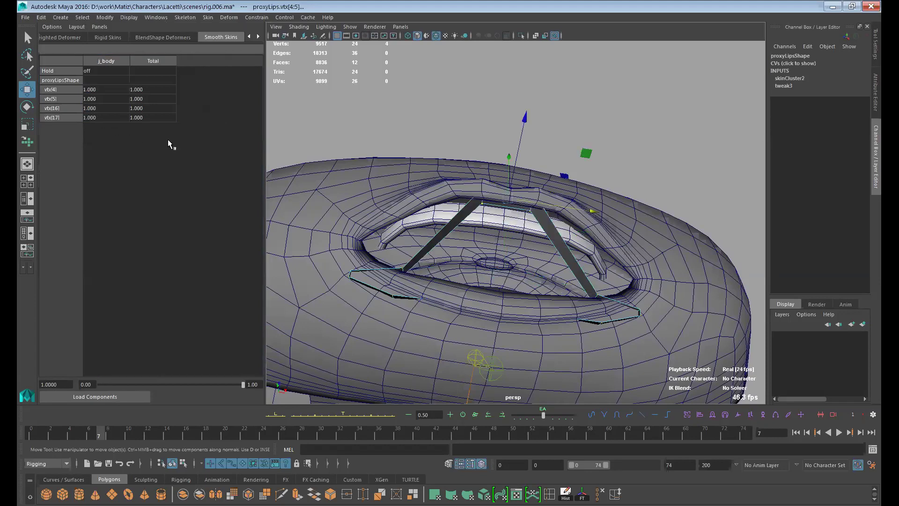
Step: Return proxyLips to object selection and isolate it in the perspective view
{"action": "key", "text": "space"}
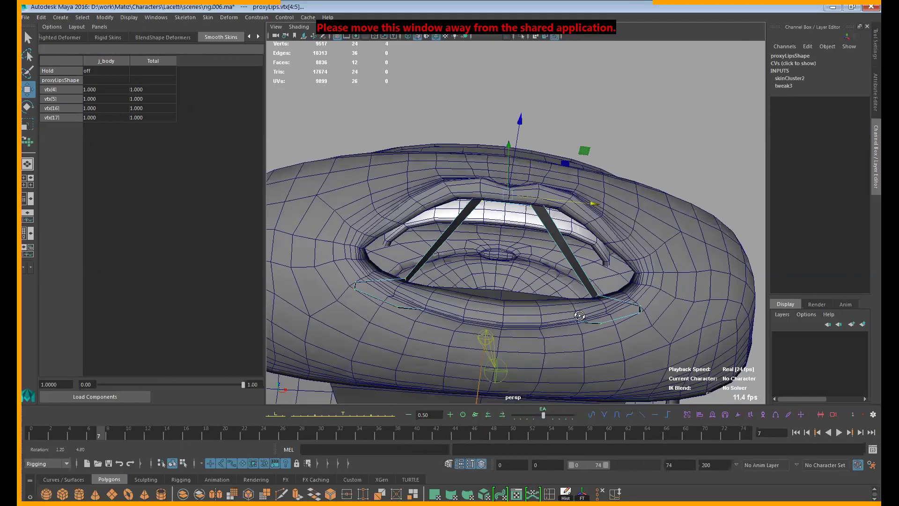
{"action": "right_click_drag", "start_coordinate": [565, 314], "coordinate": [601, 309], "text": "alt"}
{"action": "left_click_drag", "start_coordinate": [603, 295], "coordinate": [605, 298], "text": "alt"}
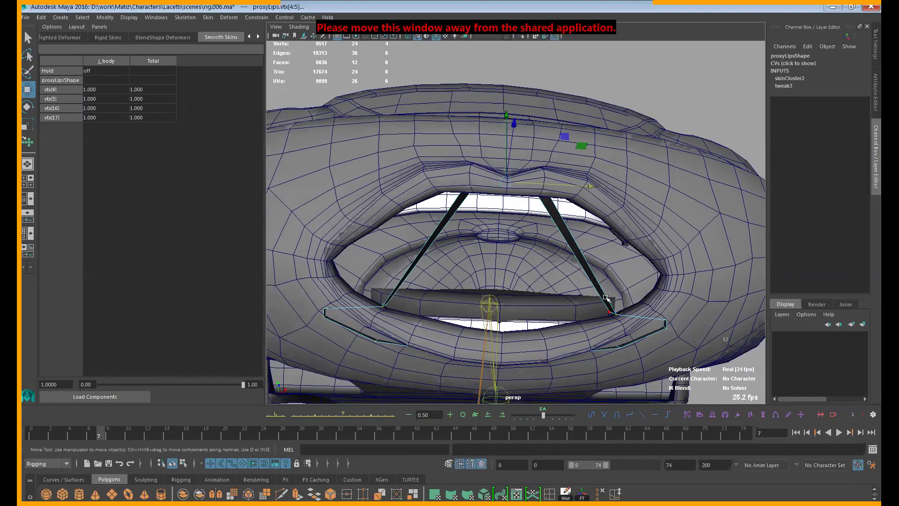
{"action": "key", "text": "F8"}
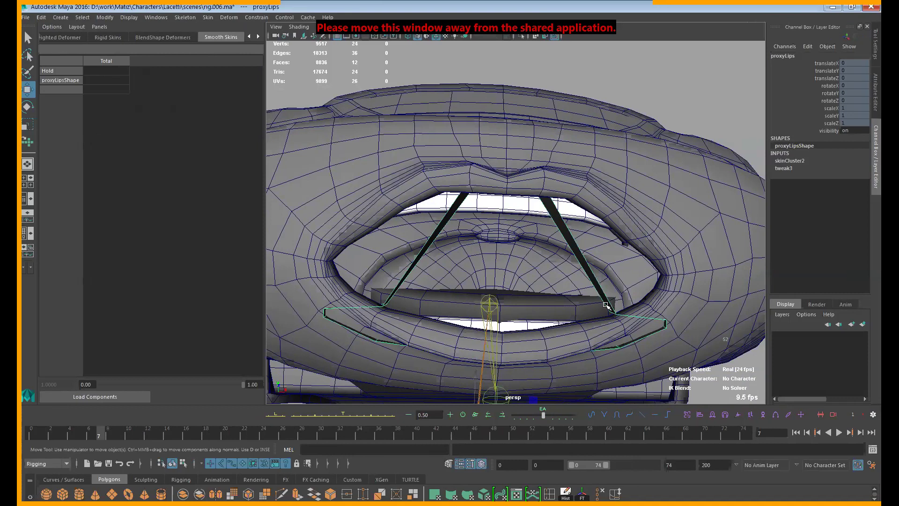
{"action": "key", "text": "space"}
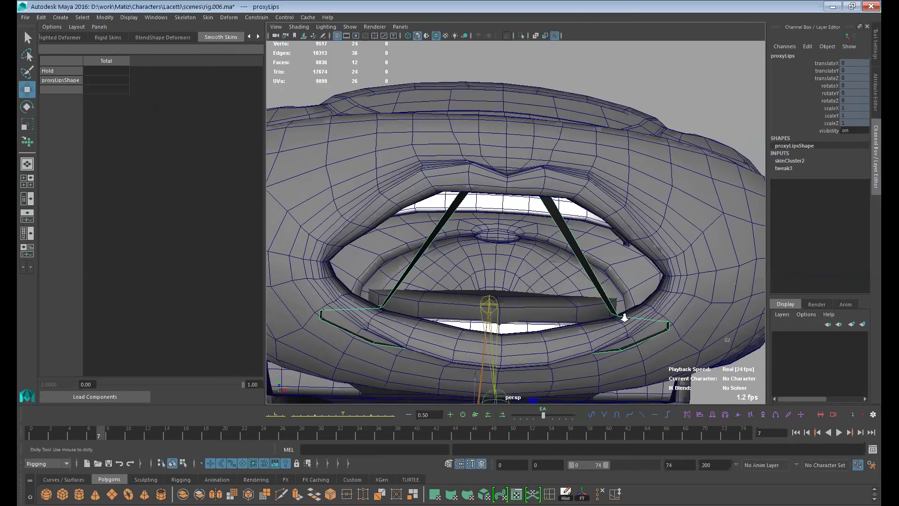
{"action": "left_click_drag", "start_coordinate": [608, 312], "coordinate": [570, 309], "text": "alt"}
{"action": "key", "text": "ctrl+1"}
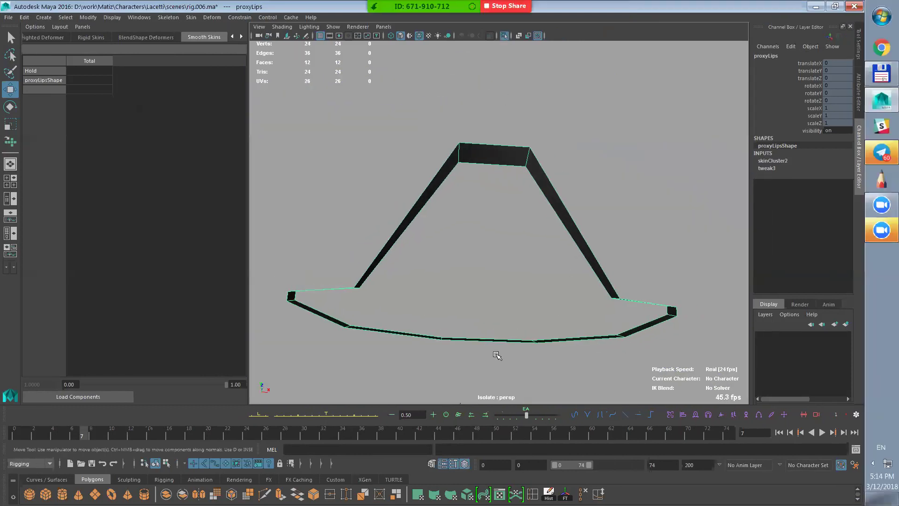
Step: Set the j_body weight of the four lower middle vertices of the strip to 0
{"action": "key", "text": "F9"}
{"action": "left_click_drag", "start_coordinate": [475, 330], "coordinate": [501, 370]}
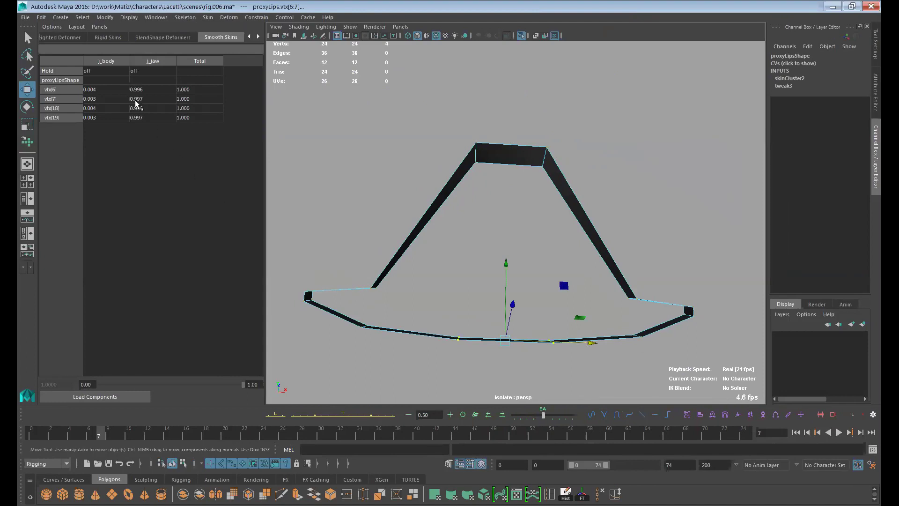
{"action": "left_click_drag", "start_coordinate": [108, 91], "coordinate": [109, 118]}
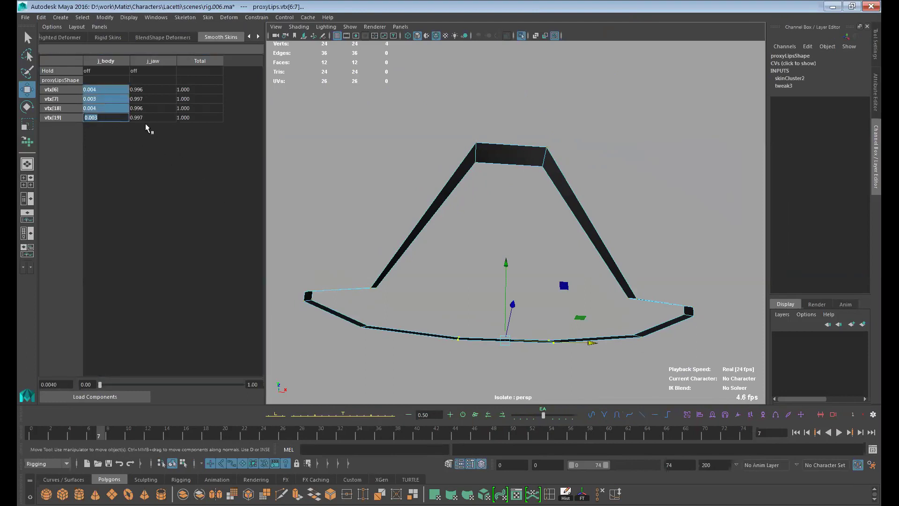
{"action": "type", "text": "0"}
{"action": "key", "text": "Return"}
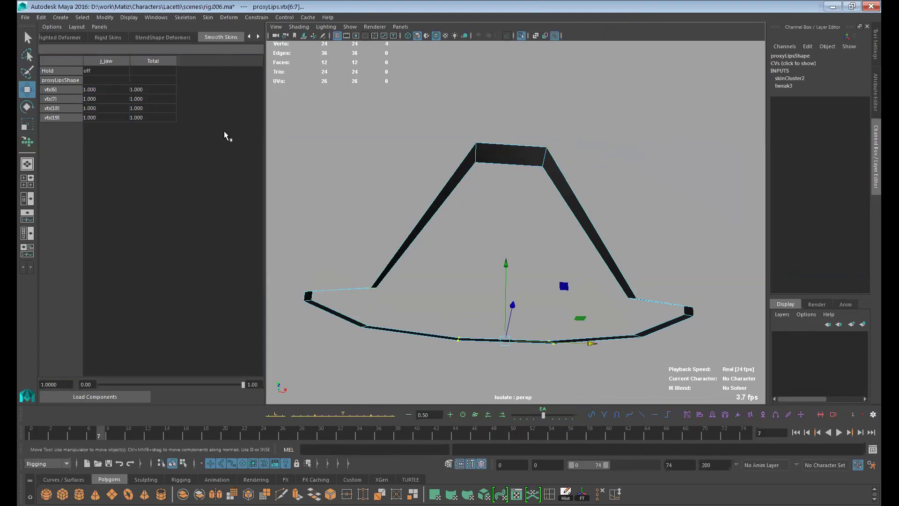
Step: Move to frame 10 and set the j_jaw weight of the vertices at both mouth corners to 0.5
{"action": "left_click_drag", "start_coordinate": [89, 434], "coordinate": [129, 438]}
{"action": "left_click_drag", "start_coordinate": [711, 319], "coordinate": [674, 356]}
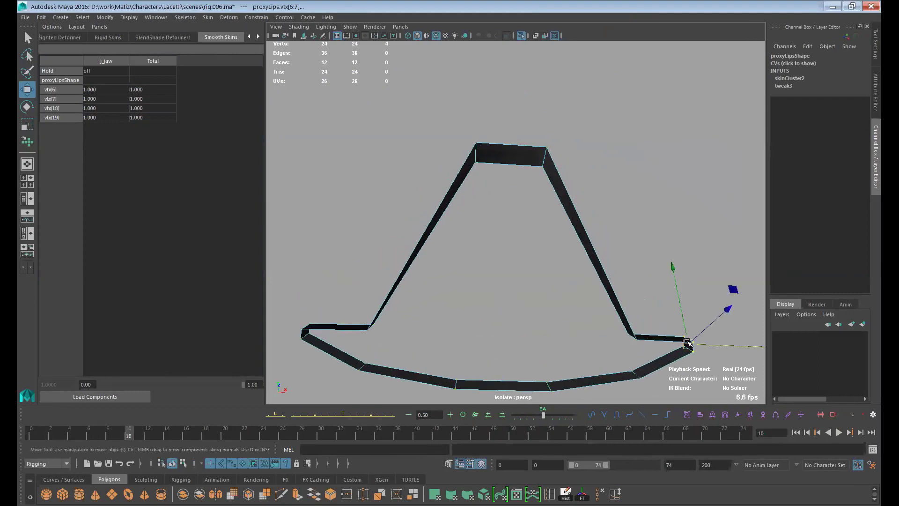
{"action": "left_click_drag", "start_coordinate": [318, 318], "coordinate": [290, 348], "text": "shift"}
{"action": "left_click_drag", "start_coordinate": [141, 89], "coordinate": [148, 154]}
{"action": "type", "text": "0.5"}
{"action": "key", "text": "Return"}
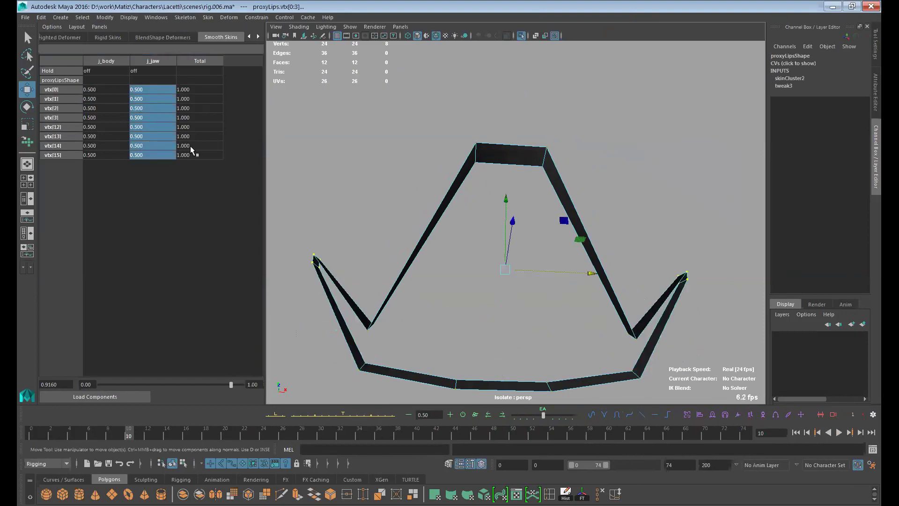
Step: Set the j_jaw weight of the upper lip vertices between the middle face and the mouth corners to 0.2
{"action": "left_click_drag", "start_coordinate": [666, 342], "coordinate": [640, 332], "text": "alt"}
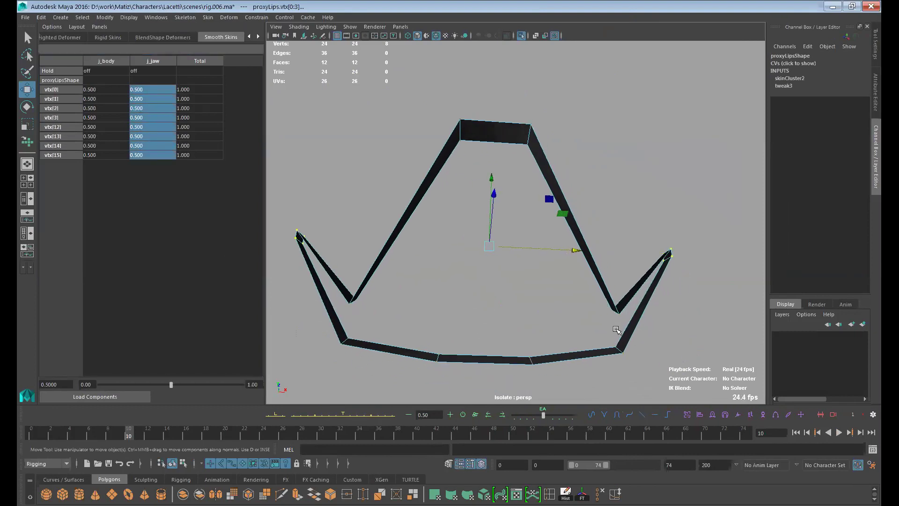
{"action": "left_click_drag", "start_coordinate": [591, 289], "coordinate": [626, 325]}
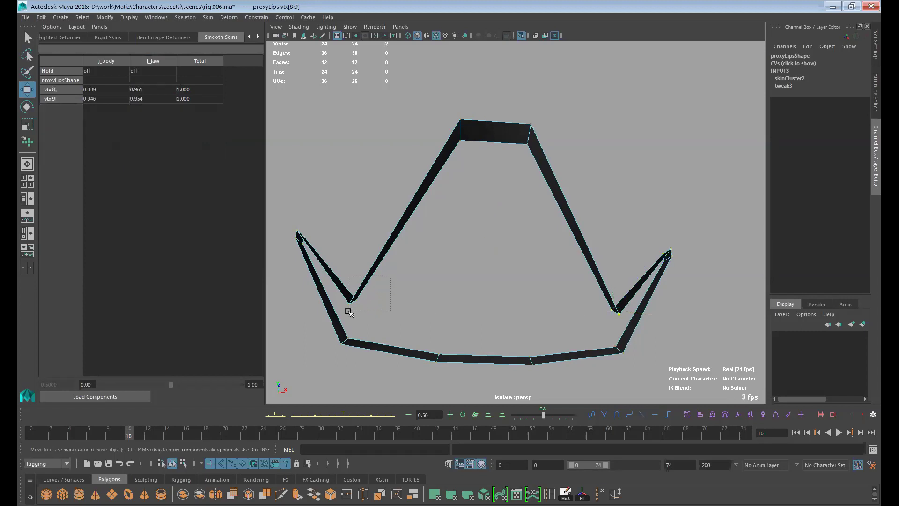
{"action": "left_click_drag", "start_coordinate": [345, 309], "coordinate": [355, 296], "text": "shift"}
{"action": "left_click", "coordinate": [140, 93]}
{"action": "left_click_drag", "start_coordinate": [140, 96], "coordinate": [152, 111]}
{"action": "type", "text": "0.5"}
{"action": "key", "text": "Return"}
{"action": "left_click_drag", "start_coordinate": [178, 382], "coordinate": [137, 398]}
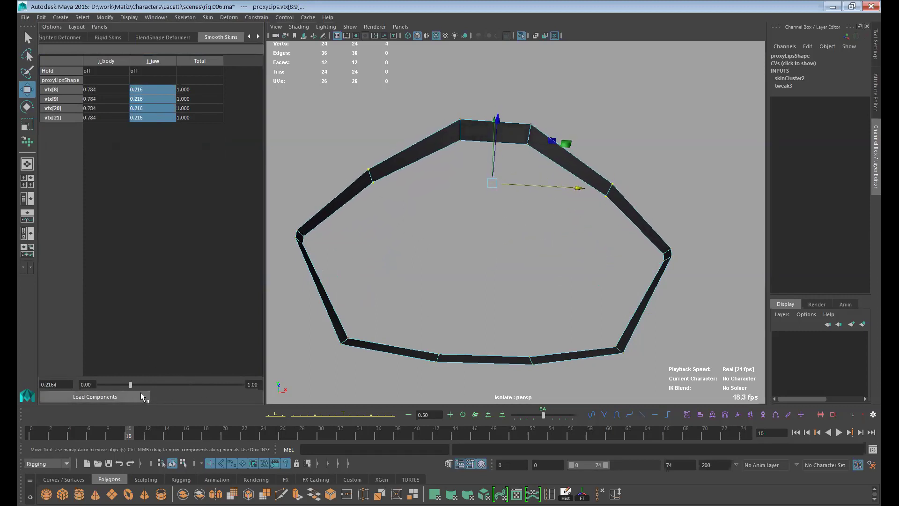
{"action": "left_click_drag", "start_coordinate": [141, 92], "coordinate": [161, 118]}
{"action": "type", "text": "0.2"}
{"action": "key", "text": "Return"}
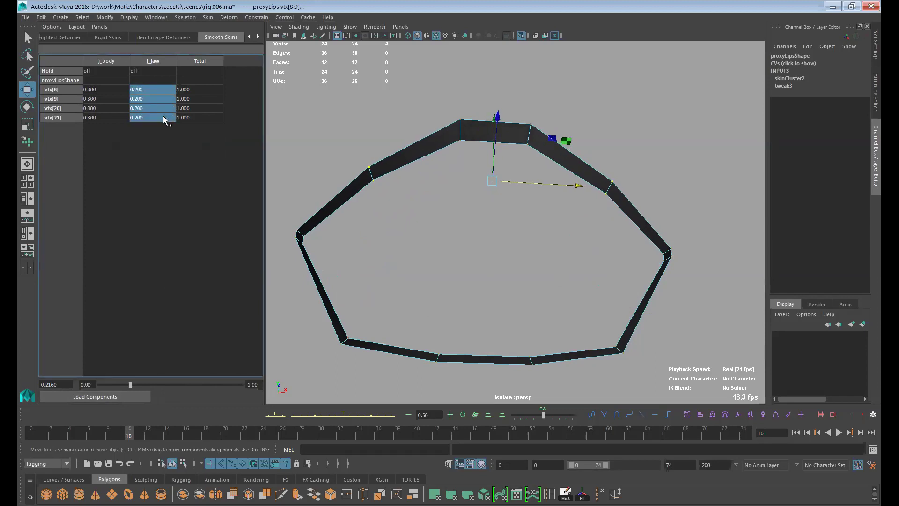
Step: Set the j_body weight of the lower lip vertices between the middle face and the mouth corners to 0.2
{"action": "left_click_drag", "start_coordinate": [630, 359], "coordinate": [600, 319]}
{"action": "left_click_drag", "start_coordinate": [377, 323], "coordinate": [324, 377], "text": "shift"}
{"action": "left_click_drag", "start_coordinate": [105, 94], "coordinate": [125, 141]}
{"action": "type", "text": "0.2"}
{"action": "key", "text": "Return"}
Step: Scrub the jaw motion, end the isolation of proxyLips, and play the animation on the whole character before returning to frame 0
{"action": "mouse_move", "coordinate": [47, 438]}
{"action": "left_mouse_down"}
{"action": "mouse_move", "coordinate": [22, 438]}
{"action": "mouse_move", "coordinate": [146, 438]}
{"action": "mouse_move", "coordinate": [318, 386]}
{"action": "mouse_move", "coordinate": [162, 437]}
{"action": "mouse_move", "coordinate": [238, 423]}
{"action": "mouse_move", "coordinate": [181, 428]}
{"action": "left_mouse_up"}
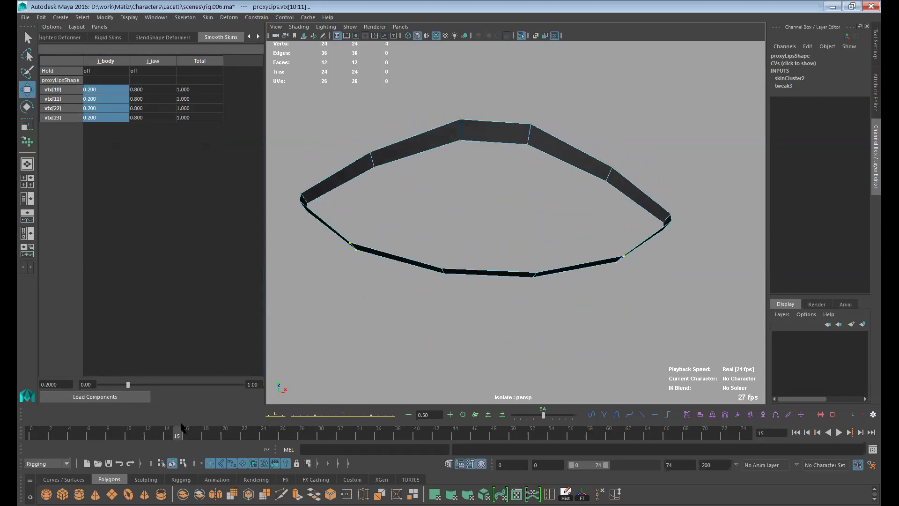
{"action": "left_click", "coordinate": [521, 35]}
{"action": "left_click_drag", "start_coordinate": [611, 236], "coordinate": [225, 398], "text": "alt"}
{"action": "key", "text": "alt+v"}
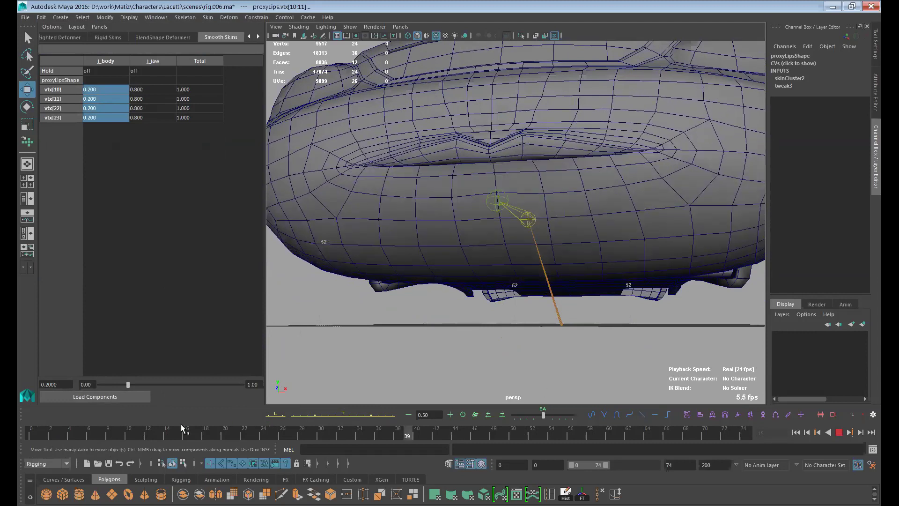
{"action": "key", "text": "alt+shift+v"}
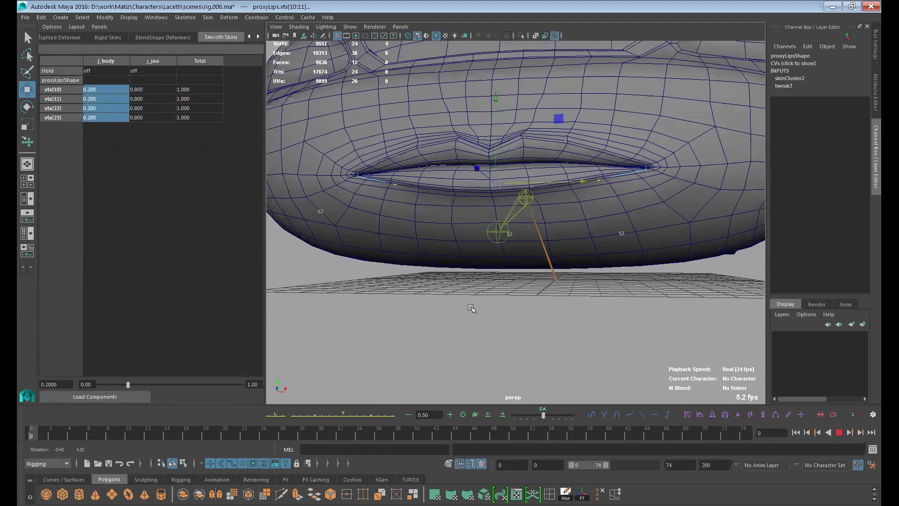
Step: Return to object selection, deselect proxyLips, and bring the Outliner back in place of the Component Editor
{"action": "left_click", "coordinate": [173, 463]}
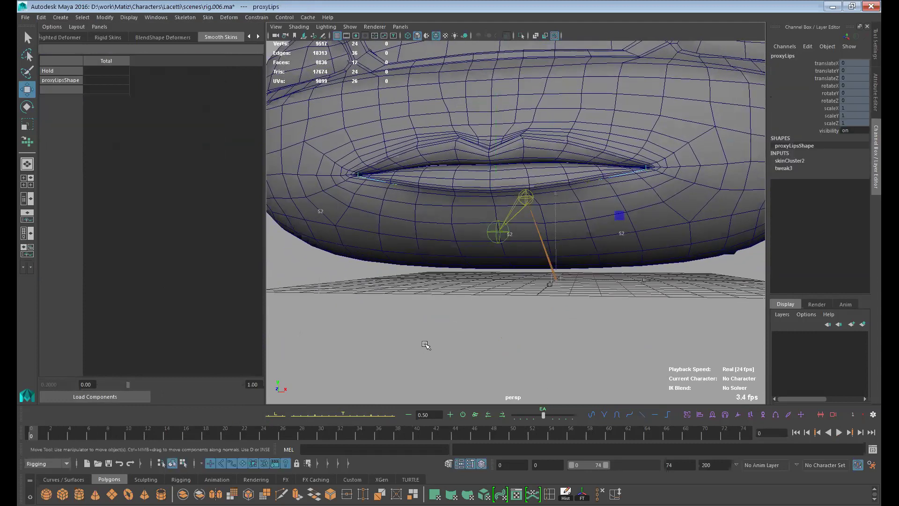
{"action": "left_click", "coordinate": [427, 349]}
{"action": "left_click_drag", "start_coordinate": [495, 325], "coordinate": [482, 317], "text": "alt"}
{"action": "left_click", "coordinate": [521, 36]}
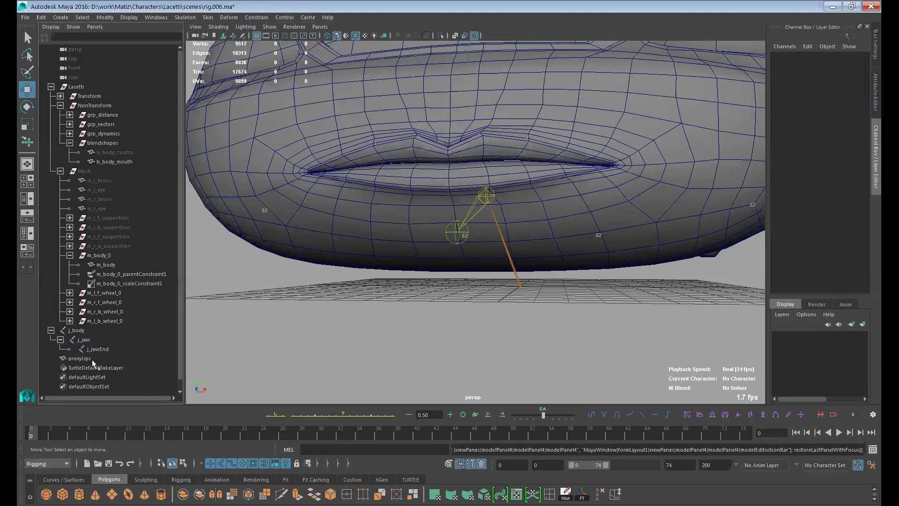
Step: Hide the b_body_mouth mesh and select the exposed proxyLips strip
{"action": "left_click", "coordinate": [91, 359]}
{"action": "key", "text": "f"}
{"action": "left_click", "coordinate": [356, 218]}
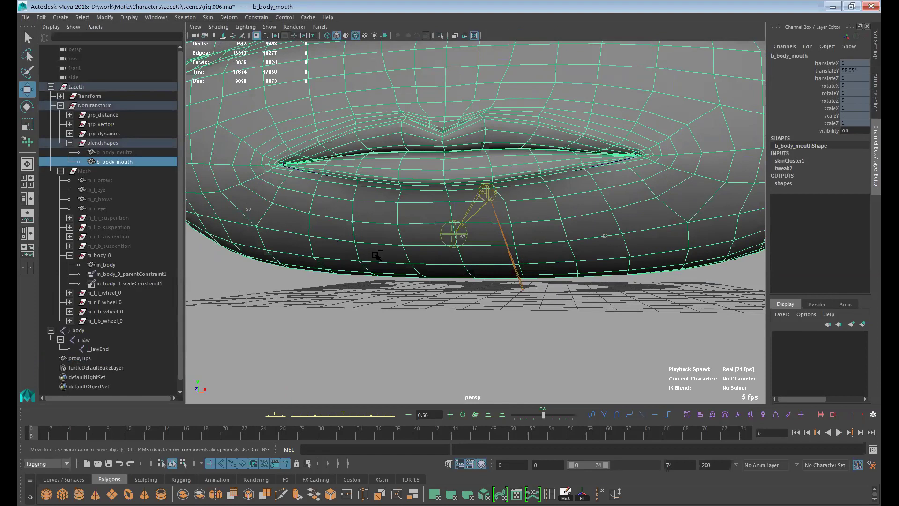
{"action": "key", "text": "ctrl+h"}
{"action": "left_click", "coordinate": [471, 178]}
{"action": "left_click_drag", "start_coordinate": [642, 297], "coordinate": [546, 249], "text": "alt"}
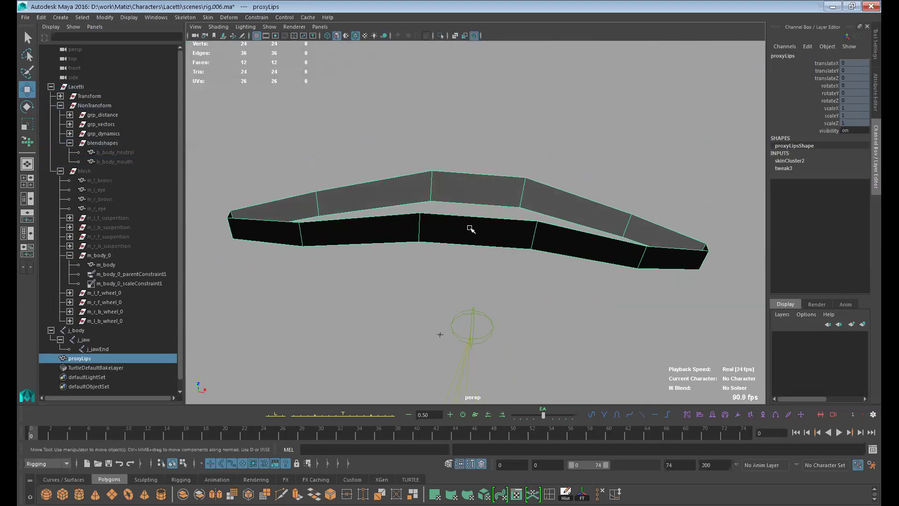
{"action": "left_click_drag", "start_coordinate": [480, 237], "coordinate": [502, 286], "text": "alt"}
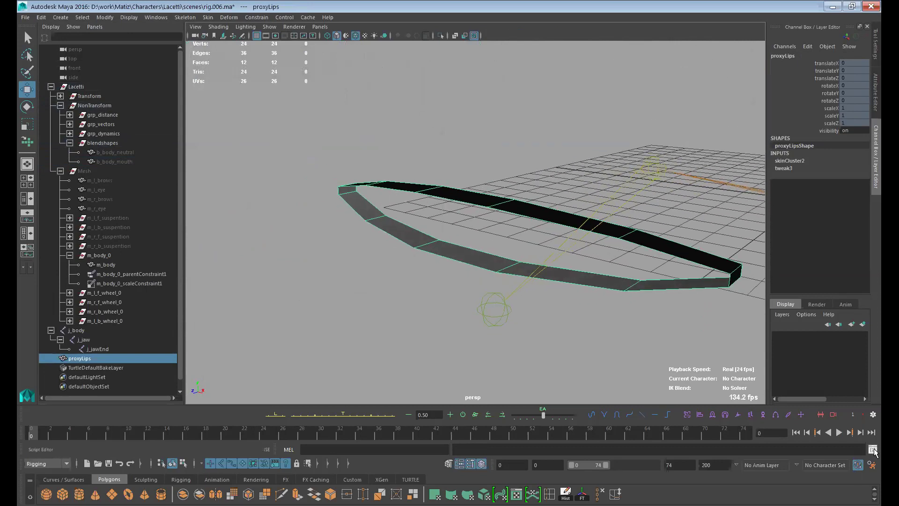
Step: Open the Script Editor on the Rivet MEL script and place its window clear of the lip strip
{"action": "left_click", "coordinate": [864, 423]}
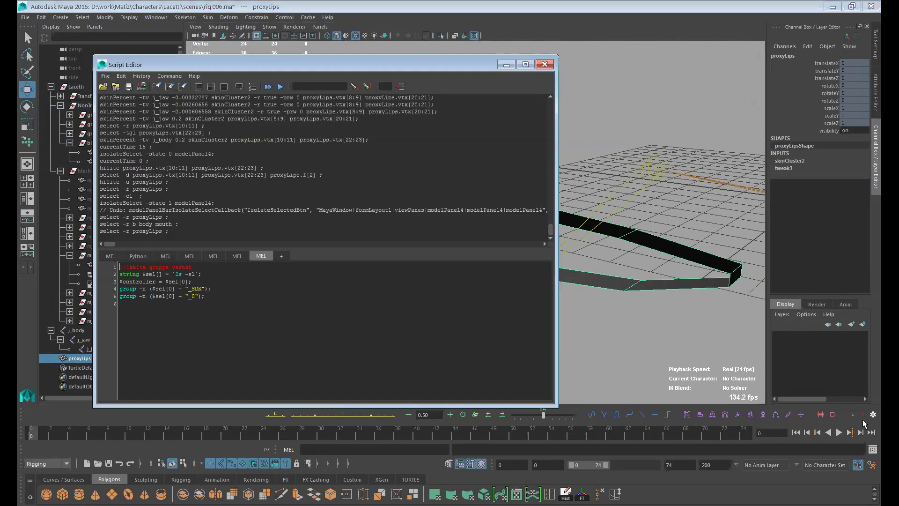
{"action": "left_click", "coordinate": [112, 256]}
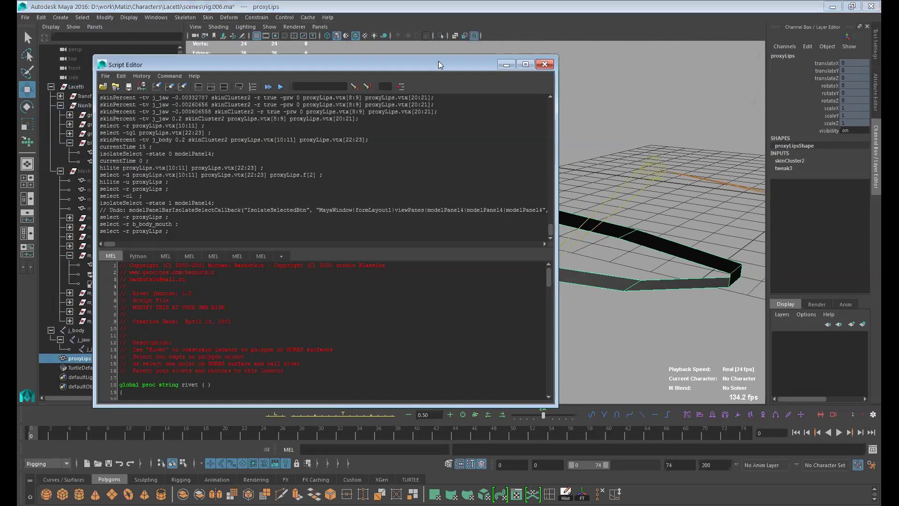
{"action": "left_click_drag", "start_coordinate": [439, 64], "coordinate": [797, 63]}
Step: Run the rivet script on the edge pairs of proxyLips' middle lower lip face and the face beside it toward one mouth corner
{"action": "left_click_drag", "start_coordinate": [362, 320], "coordinate": [316, 281], "text": "alt"}
{"action": "left_click", "coordinate": [315, 262]}
{"action": "left_click", "coordinate": [327, 278], "text": "shift"}
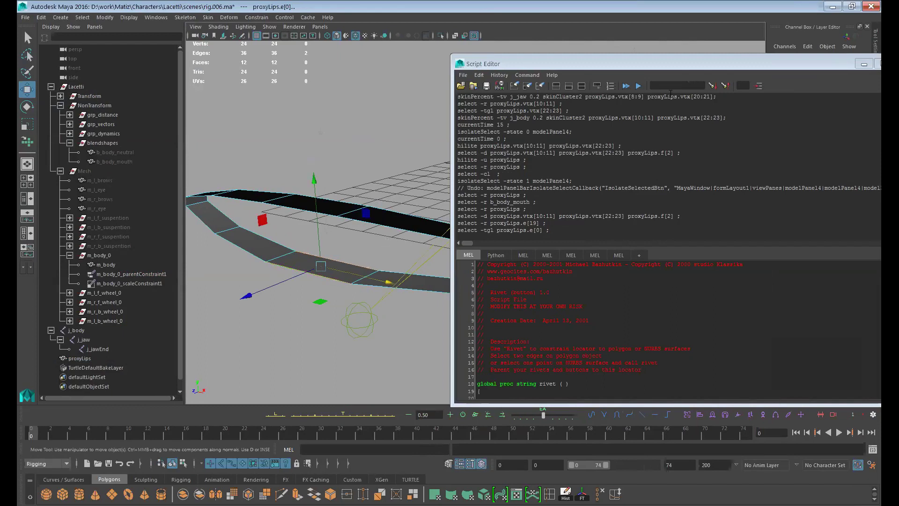
{"action": "left_click", "coordinate": [626, 87]}
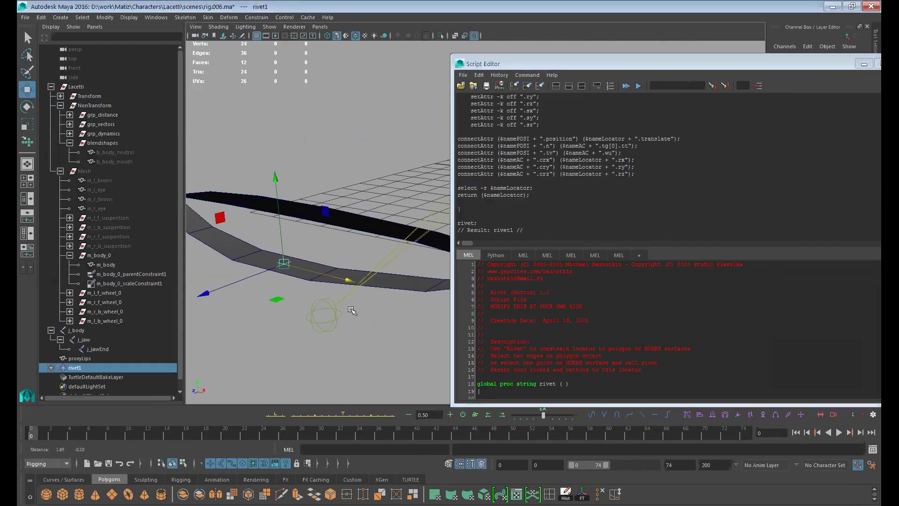
{"action": "left_click", "coordinate": [382, 289]}
{"action": "right_click_drag", "start_coordinate": [382, 289], "coordinate": [385, 269]}
{"action": "left_click", "coordinate": [387, 281]}
{"action": "left_click", "coordinate": [390, 272], "text": "shift"}
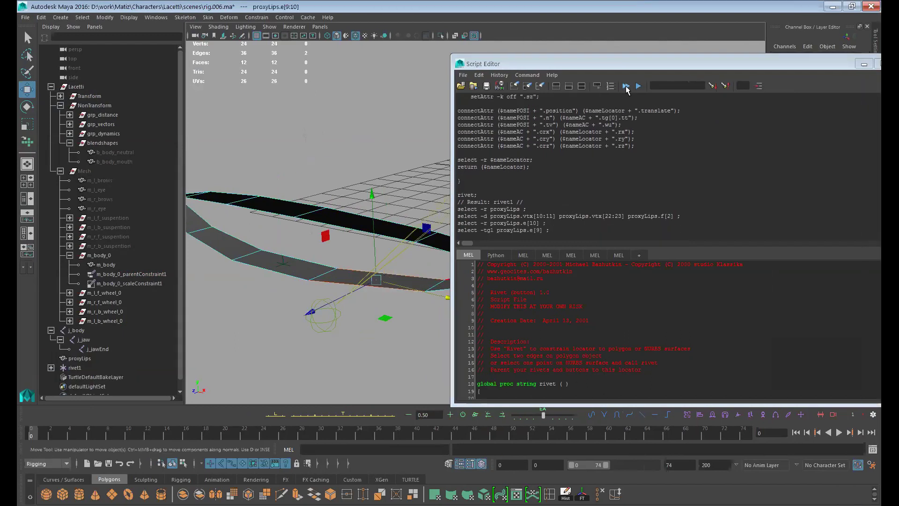
{"action": "left_click", "coordinate": [625, 86]}
Step: Create rivets on the outermost lower lip face and on the adjoining mouth corner face of proxyLips
{"action": "left_click", "coordinate": [395, 287]}
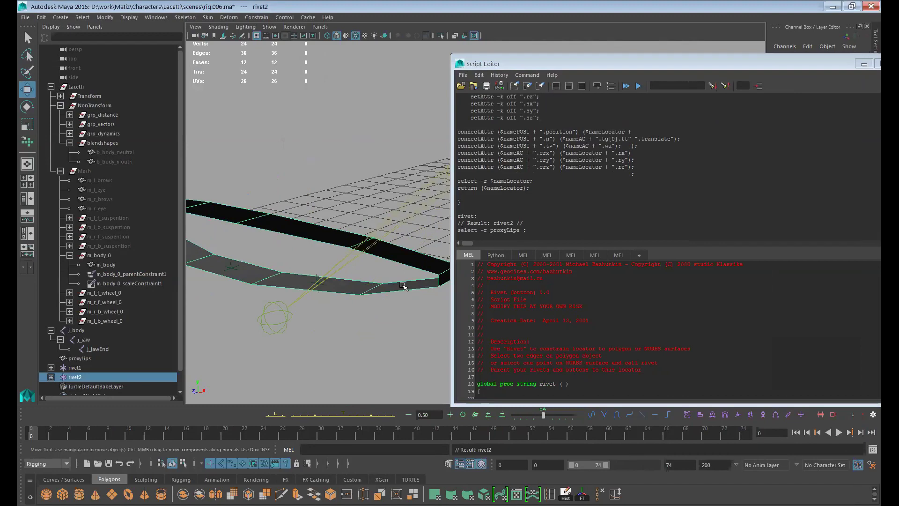
{"action": "right_click_drag", "start_coordinate": [395, 288], "coordinate": [397, 270]}
{"action": "left_click_drag", "start_coordinate": [400, 279], "coordinate": [413, 291]}
{"action": "left_click", "coordinate": [626, 86]}
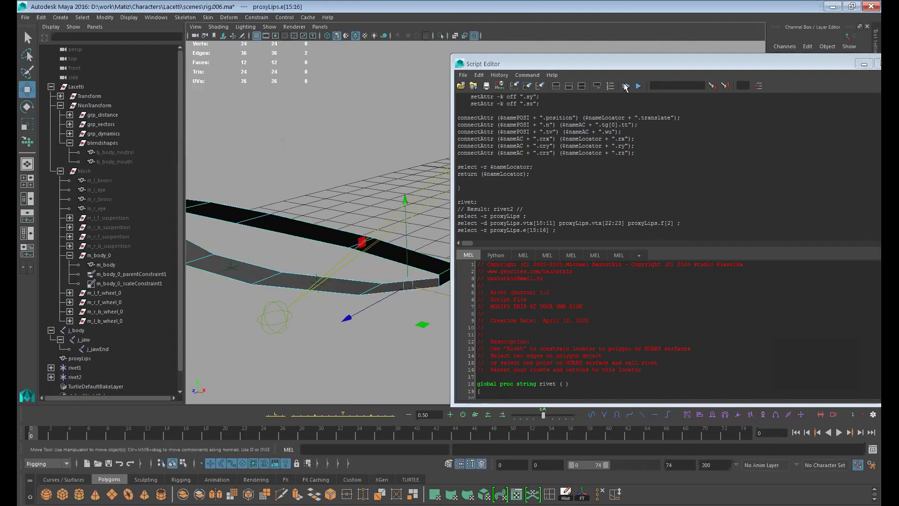
{"action": "left_click_drag", "start_coordinate": [372, 317], "coordinate": [335, 285], "text": "alt"}
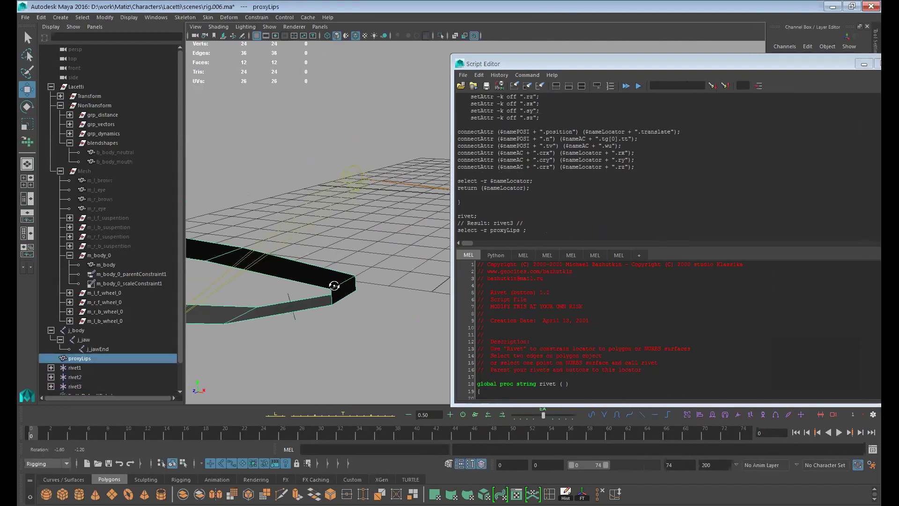
{"action": "left_click", "coordinate": [347, 295]}
{"action": "left_click", "coordinate": [347, 296], "text": "shift"}
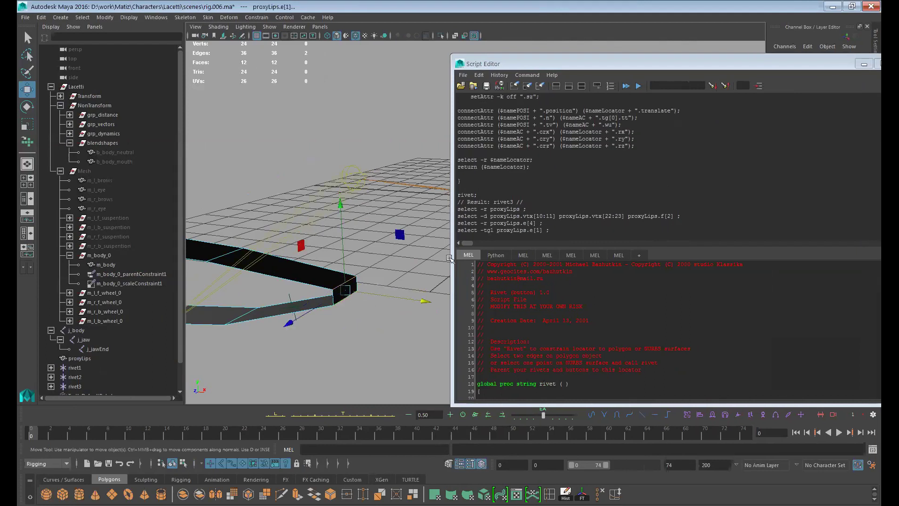
{"action": "left_click", "coordinate": [626, 87]}
Step: Create rivets on the five upper lip faces of proxyLips, running the script on each face's edge pair
{"action": "left_click_drag", "start_coordinate": [332, 255], "coordinate": [389, 258], "text": "alt"}
{"action": "left_click", "coordinate": [626, 86]}
{"action": "left_click", "coordinate": [626, 86]}
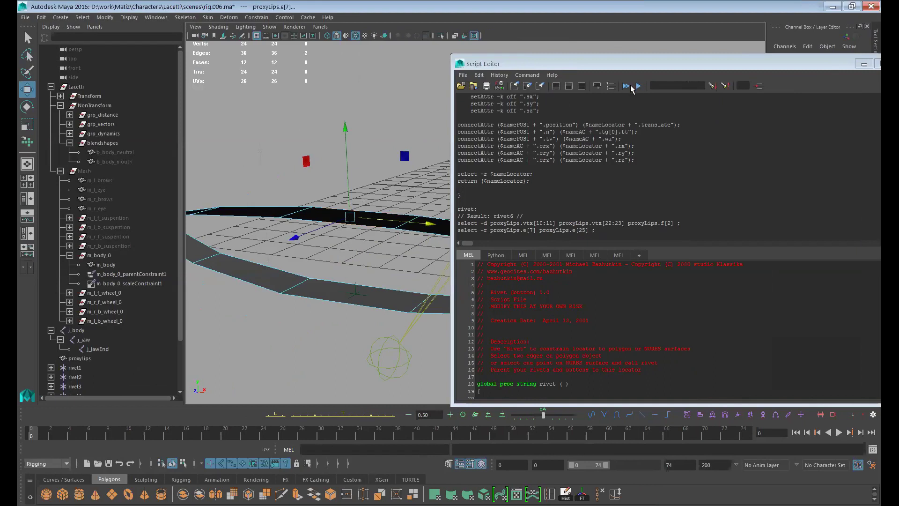
{"action": "left_click", "coordinate": [626, 86]}
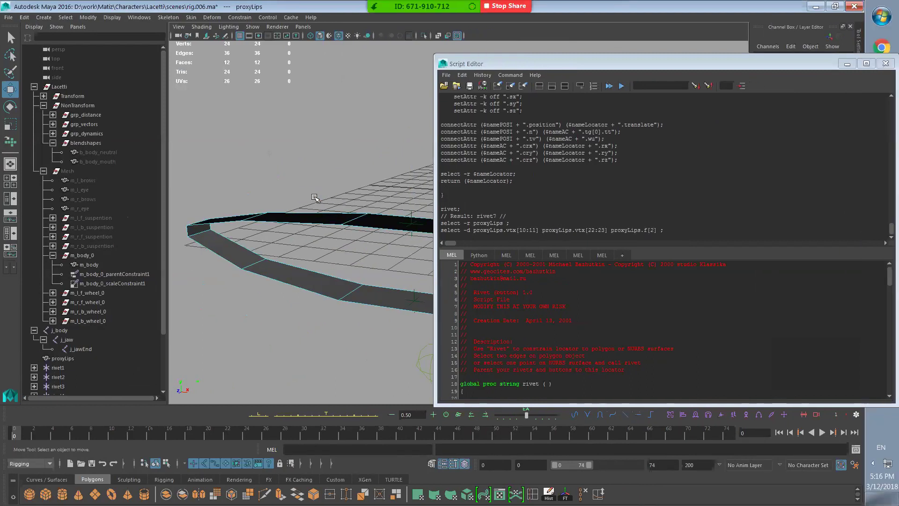
{"action": "left_click", "coordinate": [626, 86]}
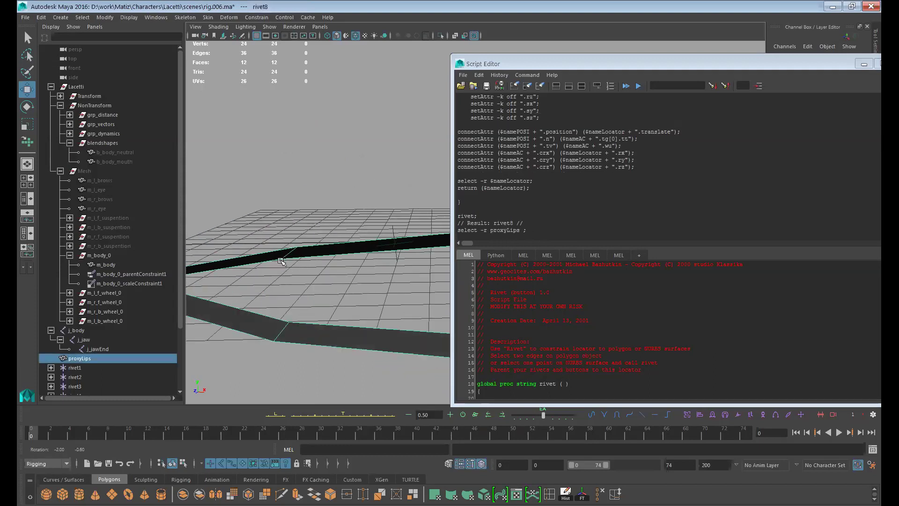
{"action": "left_click_drag", "start_coordinate": [281, 261], "coordinate": [220, 262], "text": "alt"}
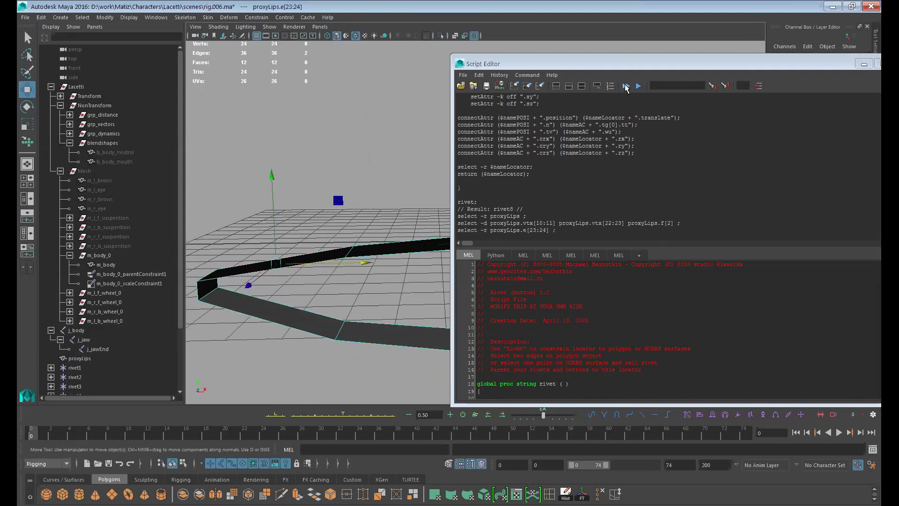
{"action": "left_click", "coordinate": [626, 86]}
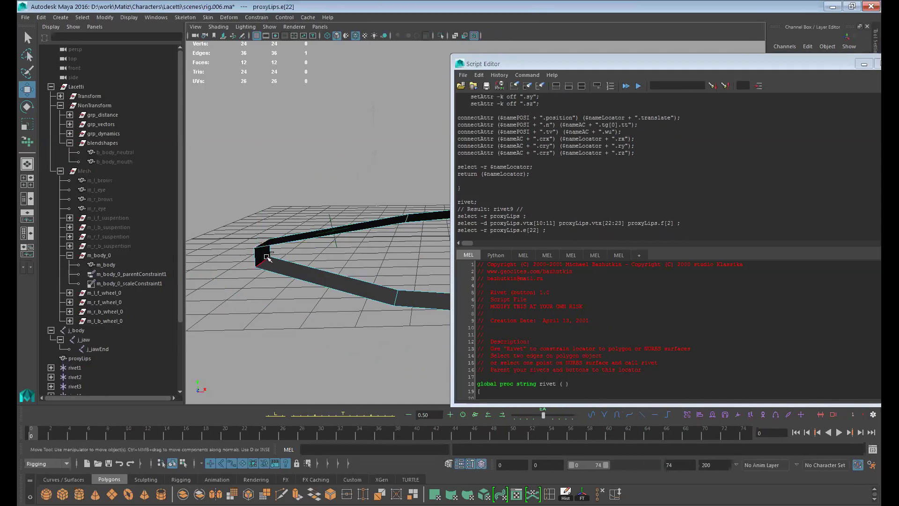
Step: Create rivets on the opposite mouth corner face and on the two remaining lower lip faces of proxyLips
{"action": "left_click", "coordinate": [267, 257], "text": "shift"}
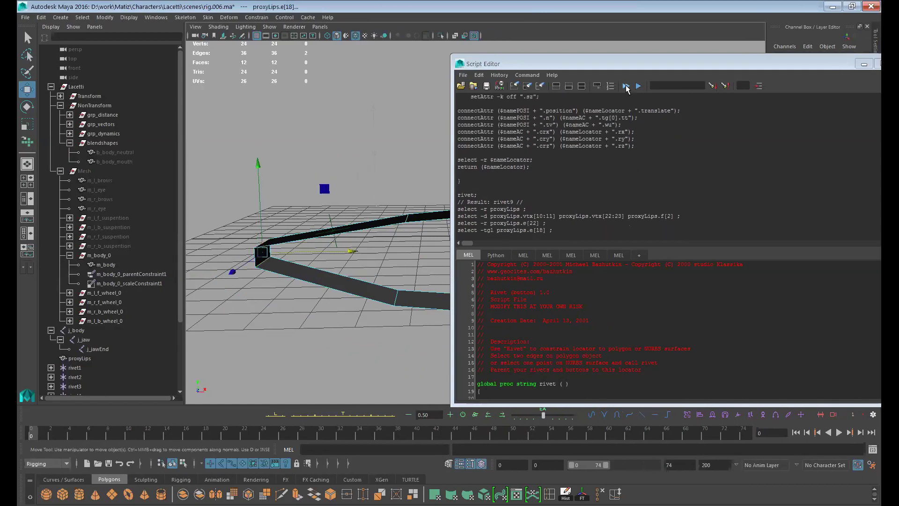
{"action": "left_click", "coordinate": [626, 86]}
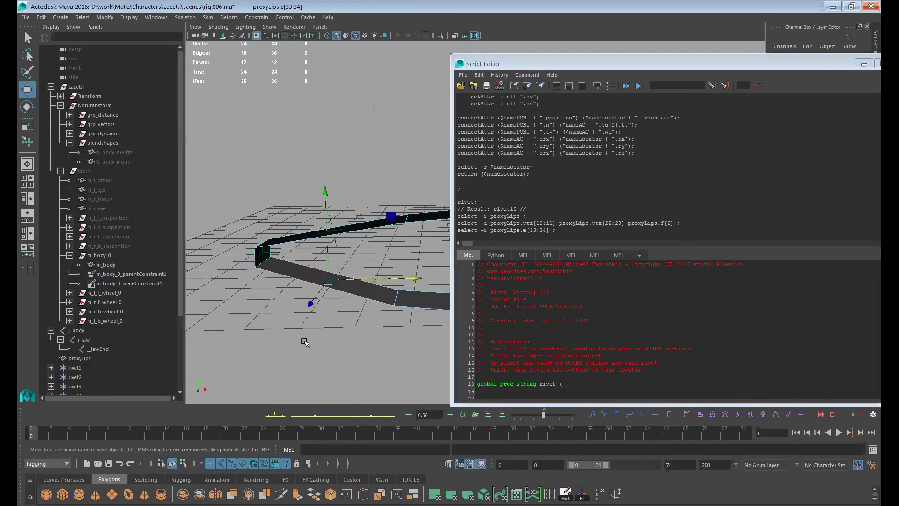
{"action": "left_click", "coordinate": [626, 87]}
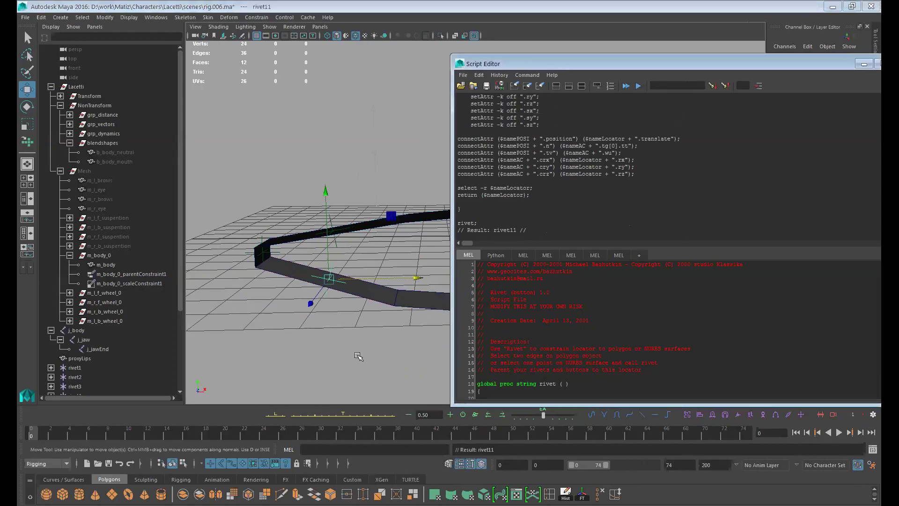
{"action": "key", "text": "f"}
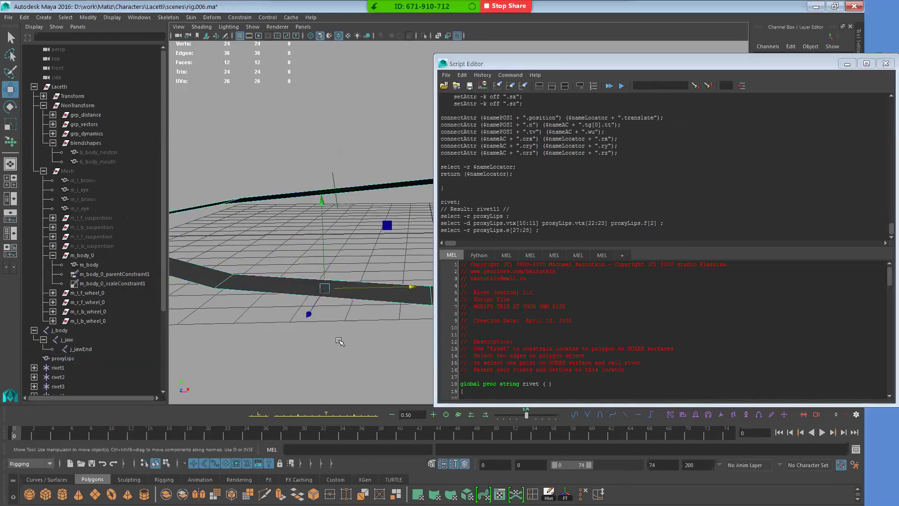
{"action": "left_click", "coordinate": [626, 86]}
{"action": "left_click_drag", "start_coordinate": [337, 300], "coordinate": [350, 333], "text": "alt"}
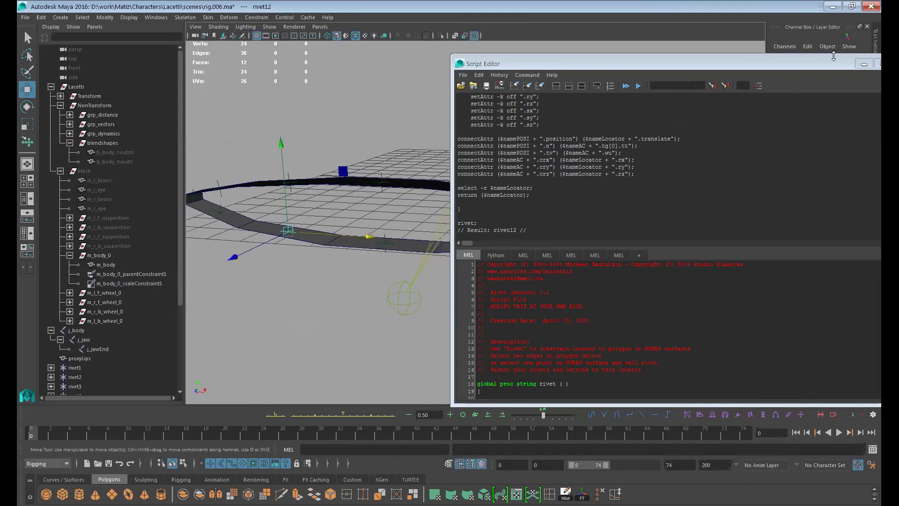
Step: Enter a MEL script that renames a selected curve after its joint, wraps it in _SDK and _0 groups, and aligns it to the joint
{"action": "left_click_drag", "start_coordinate": [853, 63], "coordinate": [788, 60]}
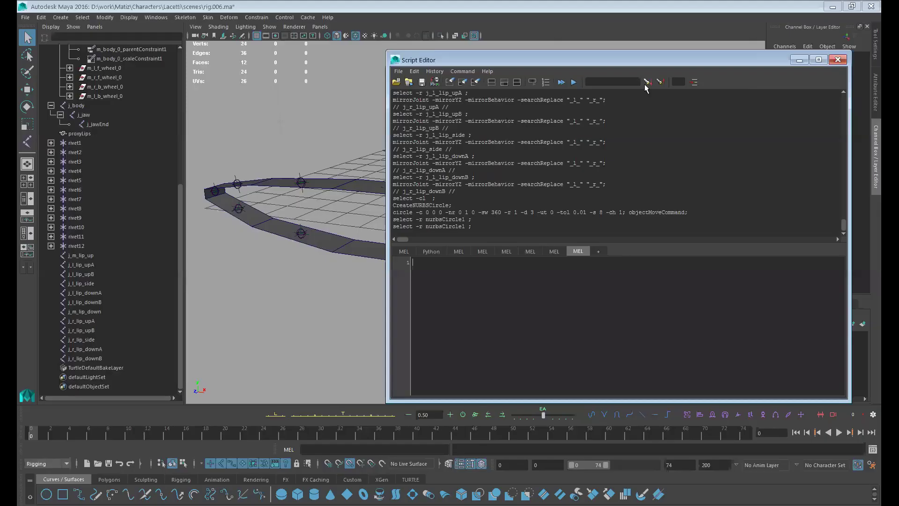
{"action": "type", "text": "//select curve and joint string $sel[] = `ls -sl`; $controller = $sel[0]; select $controller; $suyak = $sel[1]; rename $controller (\"ctrl_\" + $sel[1]); group -n (\"ctrl_\" + $sel[1] + \"_SDK\"); $onaGRP = `group -n (\"ctrl_\" + $sel[1] + \"_0\")`; parent $onaGRP $suyak; setAttr -e ($onaGRP + \".tx\") 0; setAttr -e ($onaGRP + \".ty\") 0; setAttr -e ($onaGRP + \".tz\") 0; setAttr -e ($onaGRP + \".rx\") 0; setAttr -e ($onaGRP + \".ry\") 0; setAttr -e ($onaGRP + \".rz\") 0; parent -w $onaGRP;"}
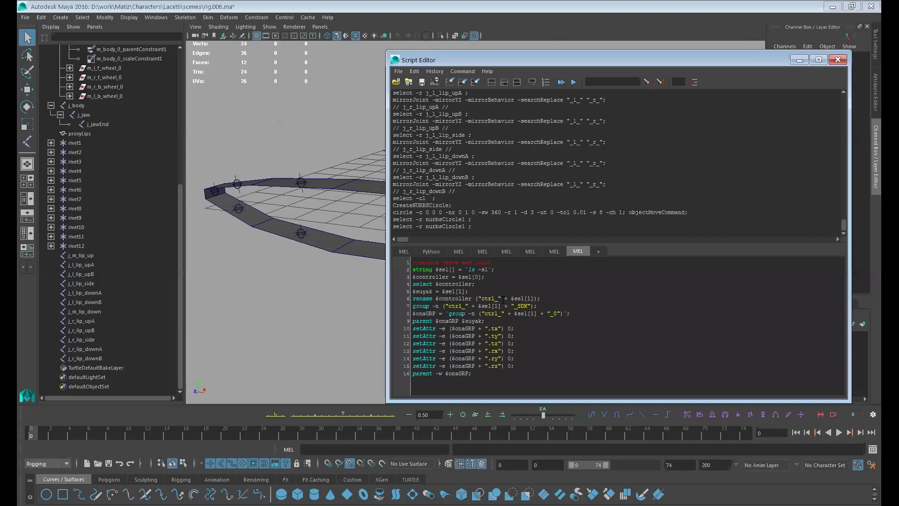
{"action": "left_click_drag", "start_coordinate": [628, 60], "coordinate": [660, 51]}
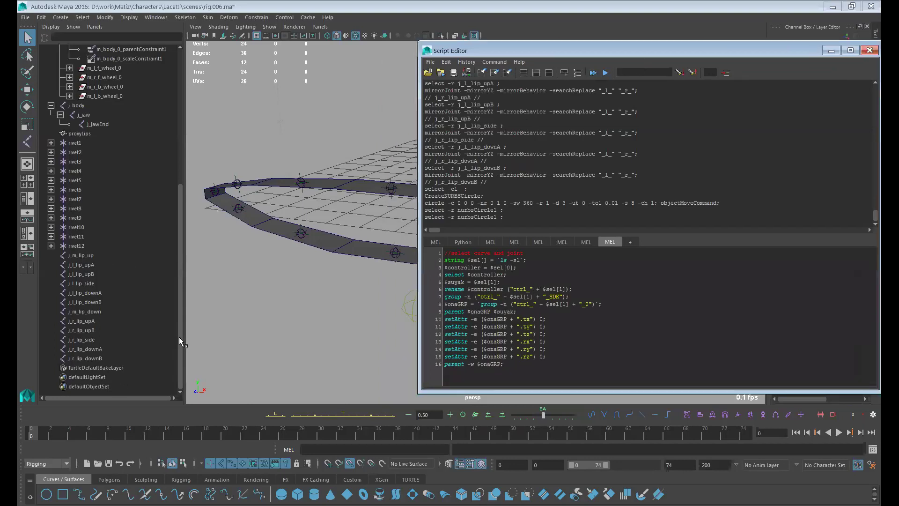
{"action": "left_click", "coordinate": [46, 494]}
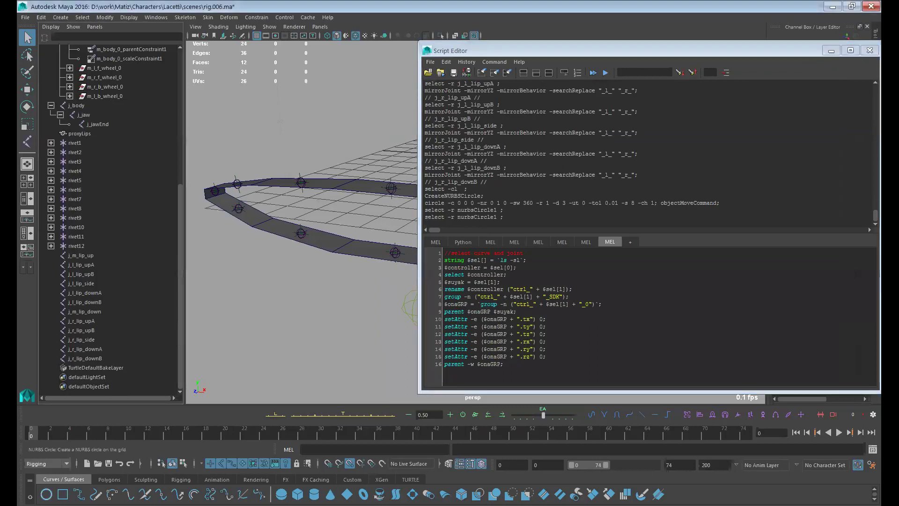
{"action": "left_click", "coordinate": [46, 495]}
{"action": "left_click_drag", "start_coordinate": [321, 308], "coordinate": [243, 331], "text": "alt"}
{"action": "left_click_drag", "start_coordinate": [355, 267], "coordinate": [290, 322], "text": "alt"}
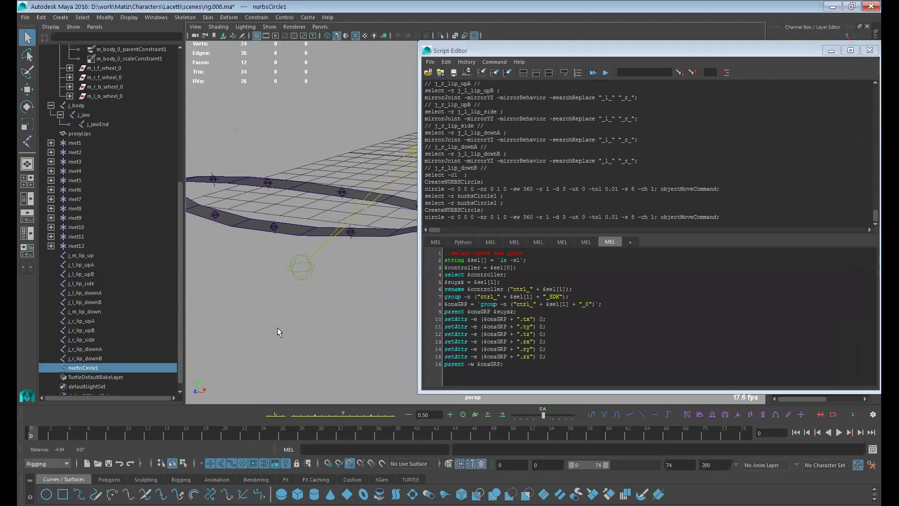
{"action": "left_click", "coordinate": [85, 369]}
{"action": "middle_click_drag", "start_coordinate": [141, 368], "coordinate": [181, 361]}
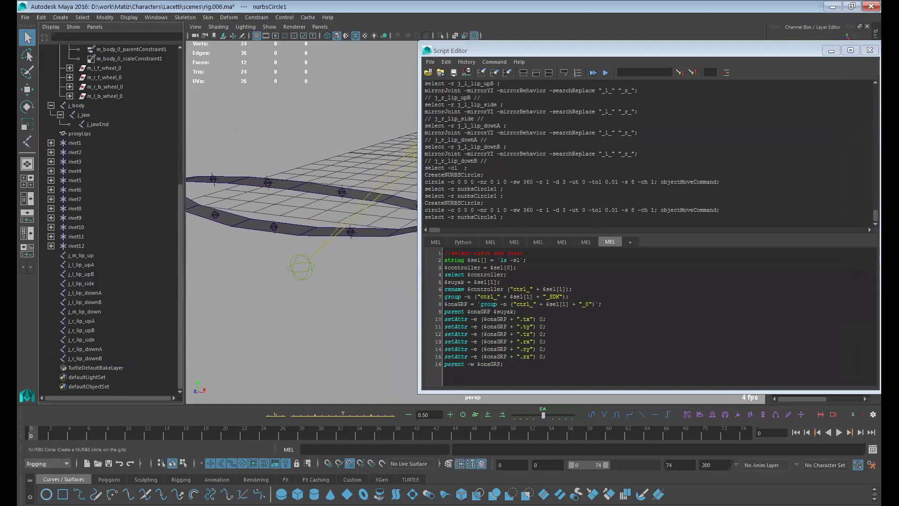
Step: Create a NURBS circle with its normal axis set to Z and duplicate it eleven times
{"action": "left_click", "coordinate": [719, 84]}
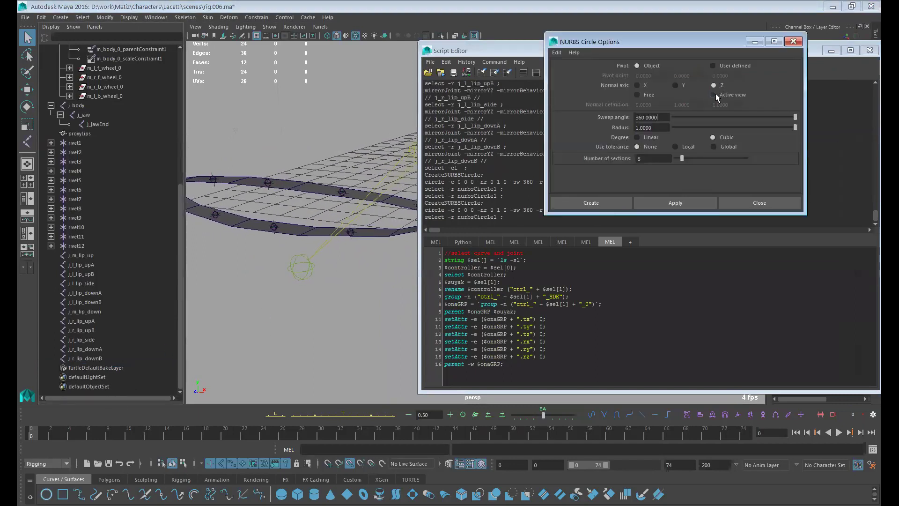
{"action": "left_click", "coordinate": [596, 202]}
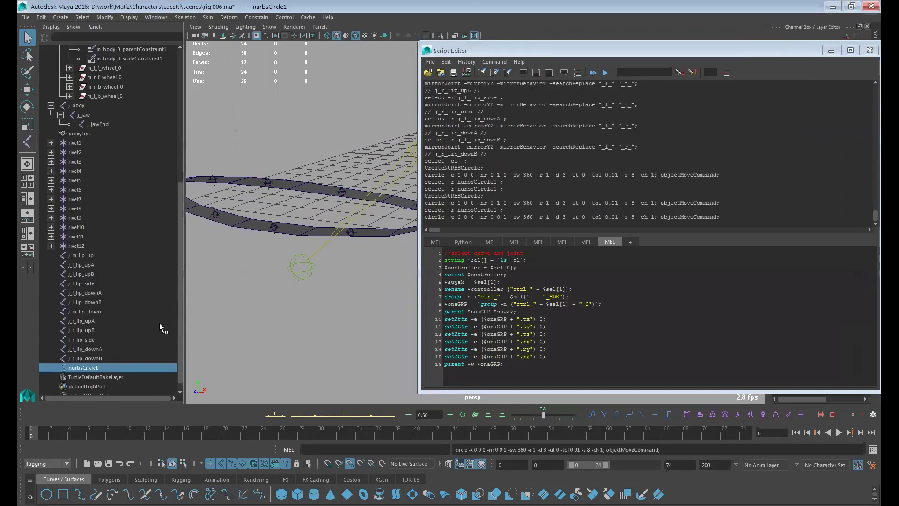
{"action": "key", "text": "ctrl+d"}
{"action": "key", "text": "ctrl+d"}
{"action": "key", "text": "ctrl+d"}
{"action": "key", "text": "ctrl+d"}
{"action": "key", "text": "ctrl+d"}
{"action": "key", "text": "ctrl+d"}
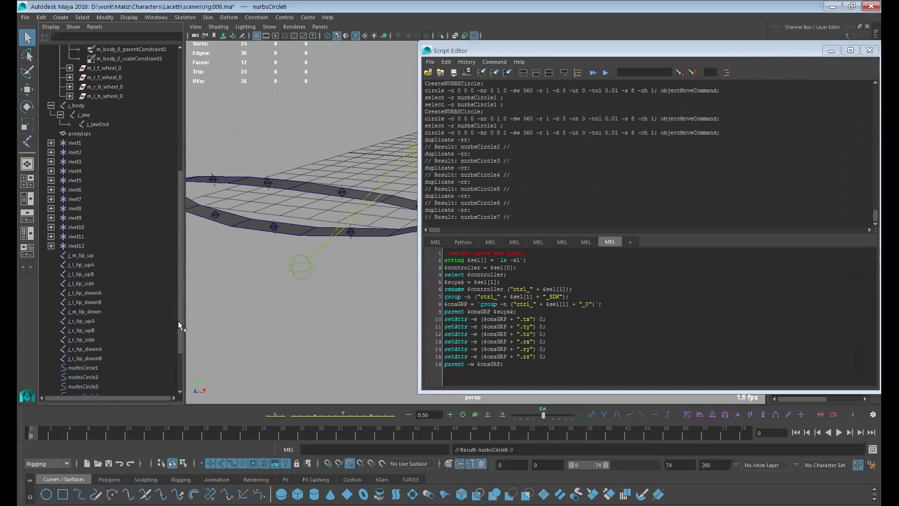
{"action": "key", "text": "ctrl+d"}
{"action": "key", "text": "ctrl+d"}
{"action": "key", "text": "ctrl+d"}
{"action": "key", "text": "ctrl+d"}
{"action": "key", "text": "ctrl+d"}
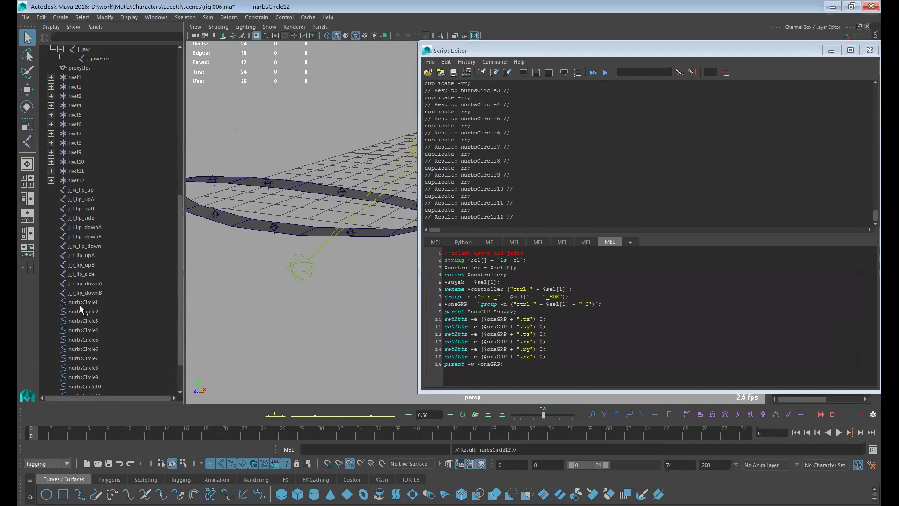
Step: Run the controller script on nurbsCircle1 and the j_m_lip_up joint
{"action": "left_click", "coordinate": [80, 303]}
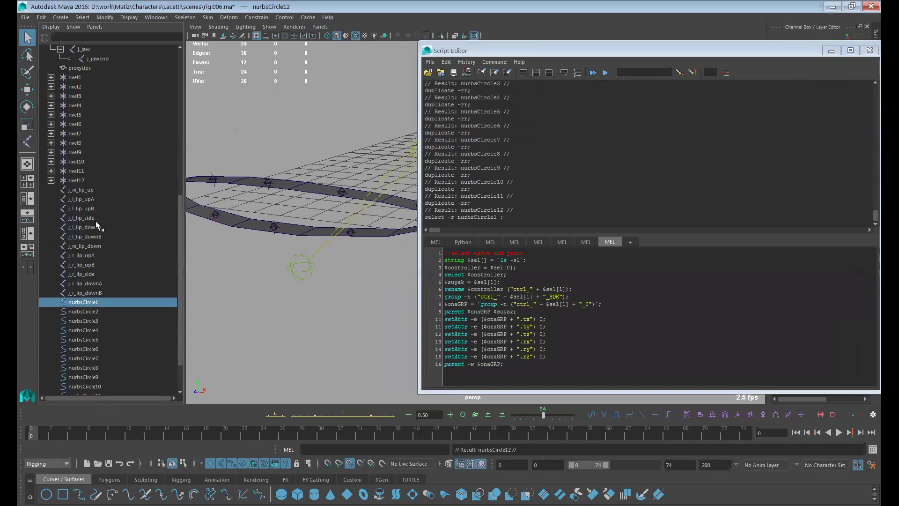
{"action": "left_click", "coordinate": [87, 189], "text": "ctrl"}
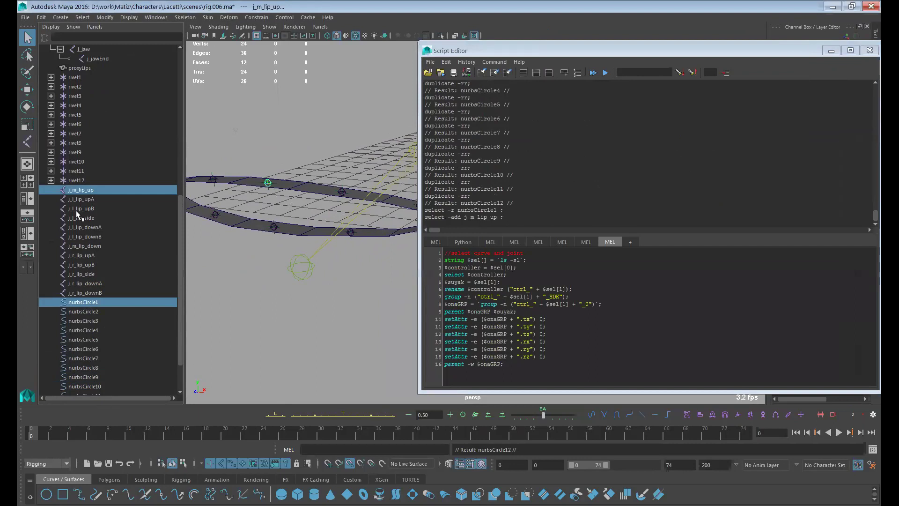
{"action": "left_click", "coordinate": [593, 73]}
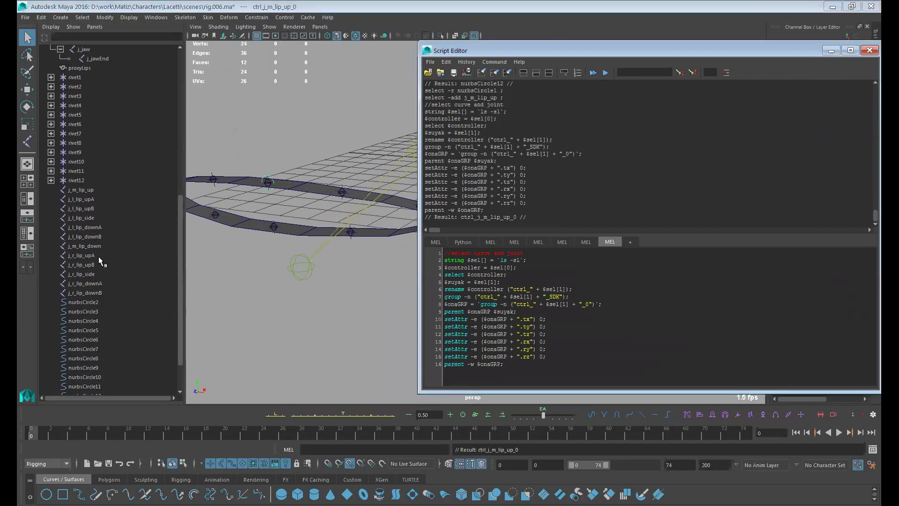
Step: Run the controller script on nurbsCircle2 and the j_l_lip_upA joint
{"action": "left_click", "coordinate": [85, 302]}
{"action": "left_click", "coordinate": [86, 199], "text": "ctrl"}
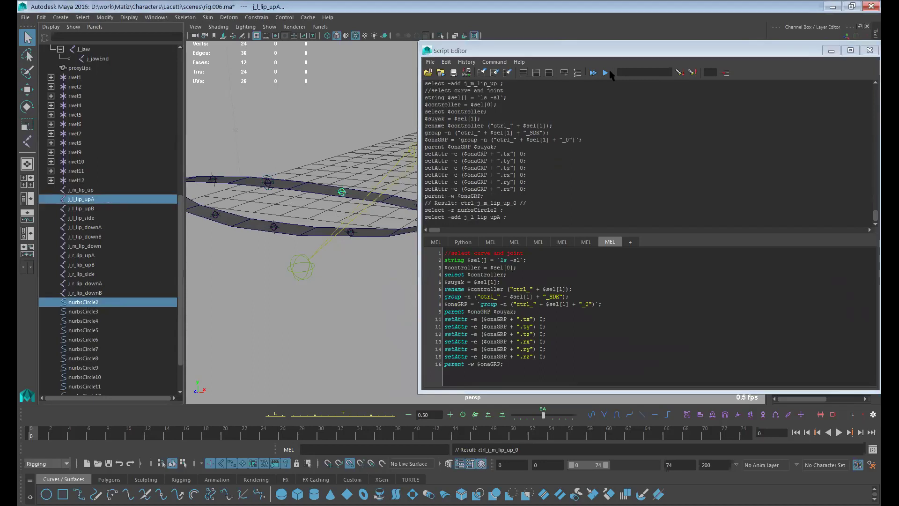
{"action": "left_click", "coordinate": [593, 73]}
Step: Run the controller script on nurbsCircle3 and the j_l_lip_upB joint
{"action": "left_click", "coordinate": [83, 302]}
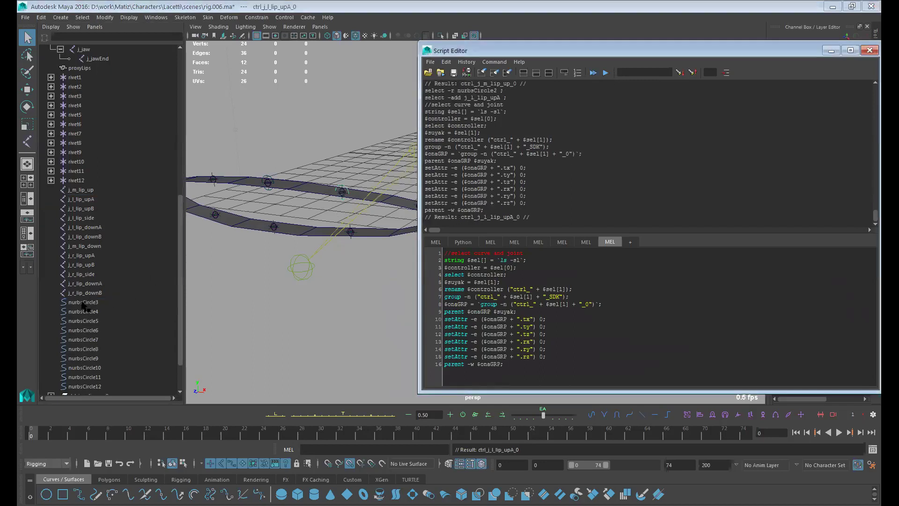
{"action": "scroll", "coordinate": [89, 358], "scroll_direction": "down", "scroll_amount": 2}
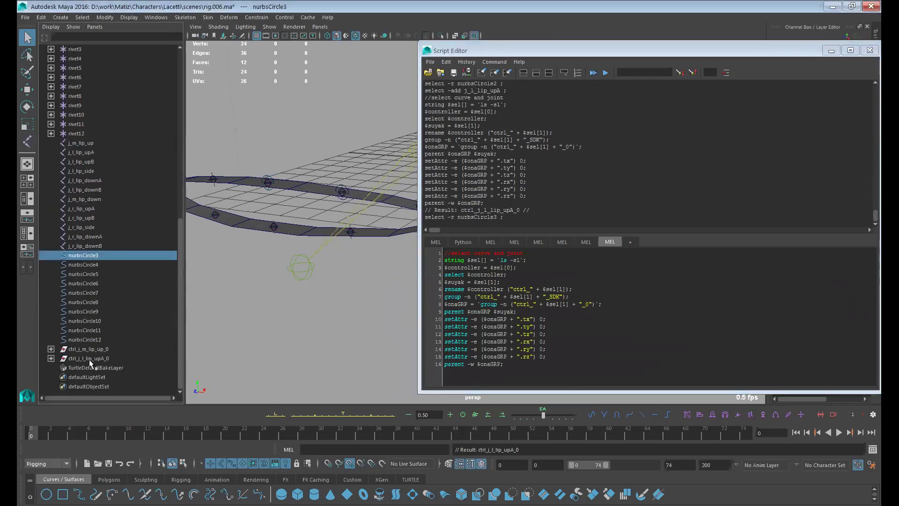
{"action": "left_click", "coordinate": [50, 359]}
{"action": "left_click", "coordinate": [51, 359]}
{"action": "left_click", "coordinate": [96, 265]}
{"action": "left_click", "coordinate": [90, 256]}
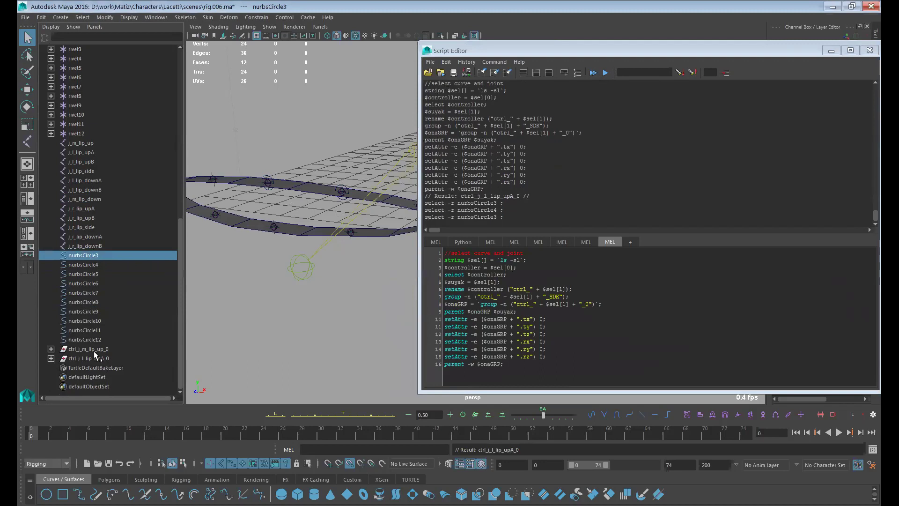
{"action": "left_click", "coordinate": [93, 170], "text": "ctrl"}
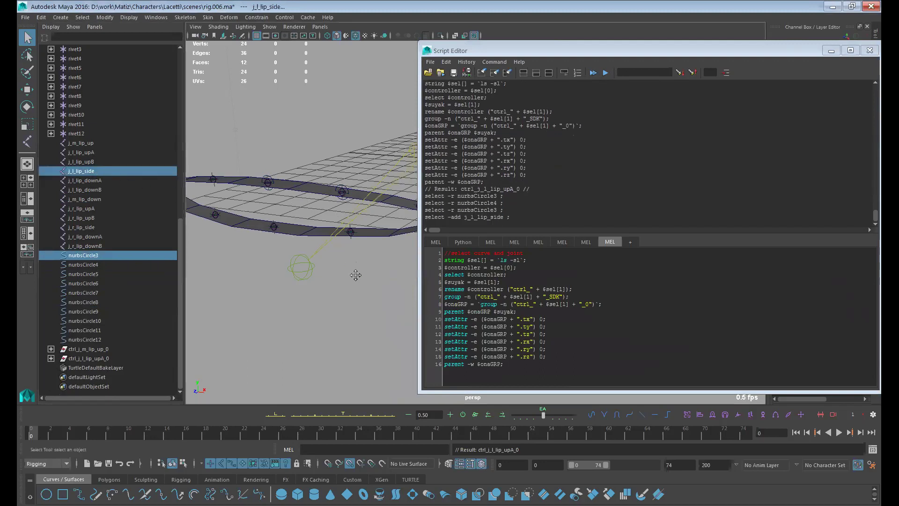
{"action": "middle_click_drag", "start_coordinate": [351, 276], "coordinate": [330, 285], "text": "alt"}
{"action": "left_click", "coordinate": [82, 255]}
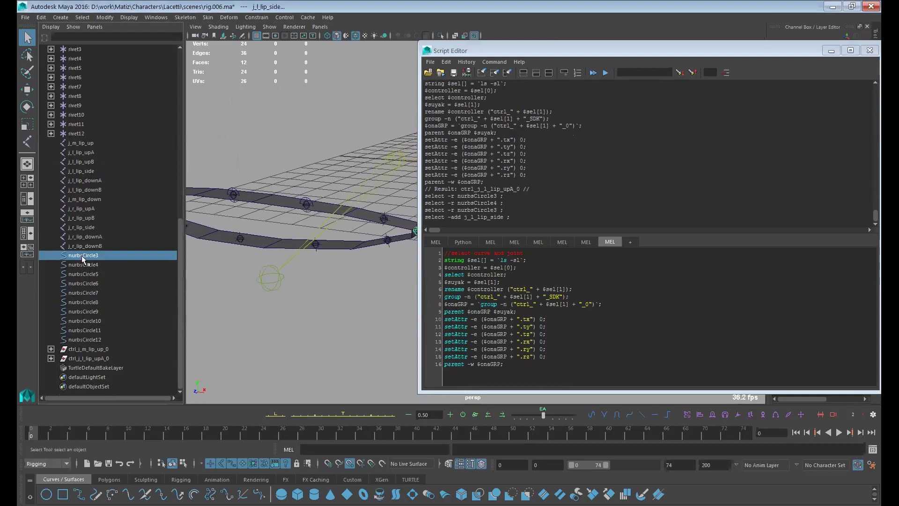
{"action": "left_click", "coordinate": [93, 162], "text": "ctrl"}
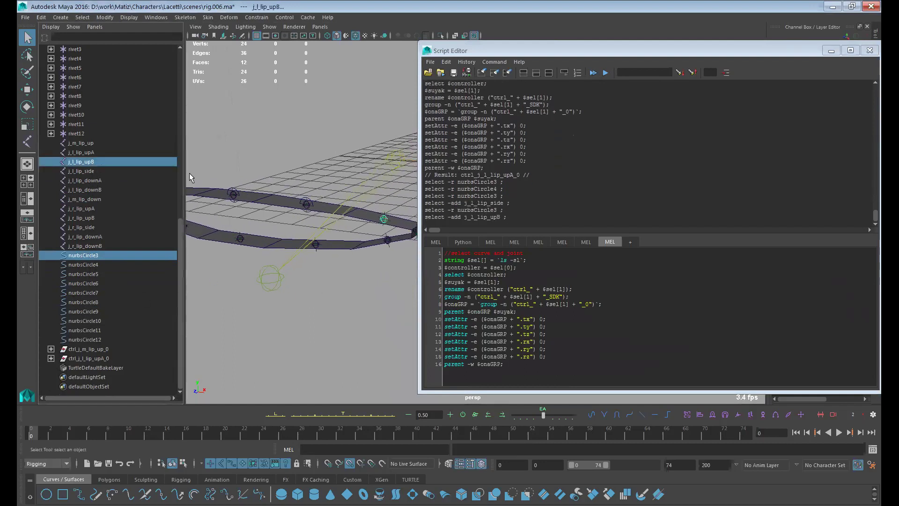
{"action": "left_click", "coordinate": [593, 73]}
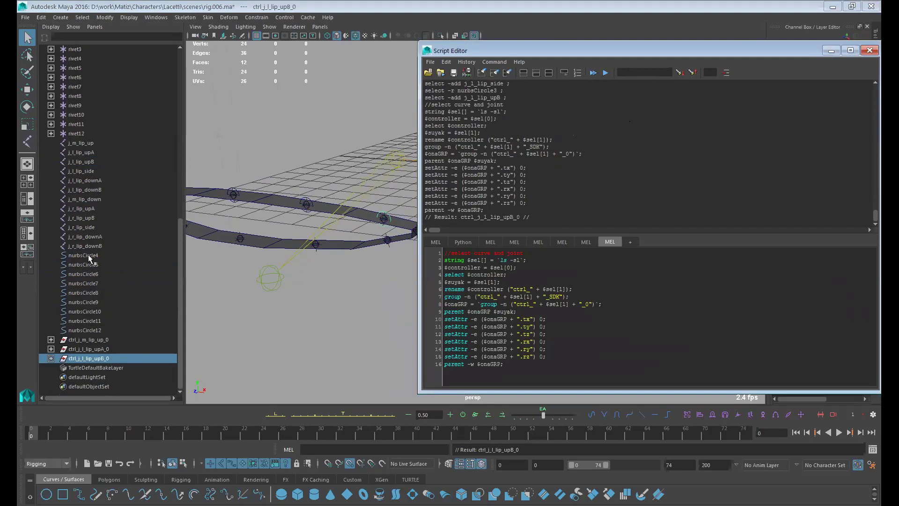
Step: Run the controller script on nurbsCircle4 with j_l_lip_side, and on nurbsCircle5 with j_l_lip_downA
{"action": "left_click", "coordinate": [83, 255]}
{"action": "left_click", "coordinate": [81, 171], "text": "ctrl"}
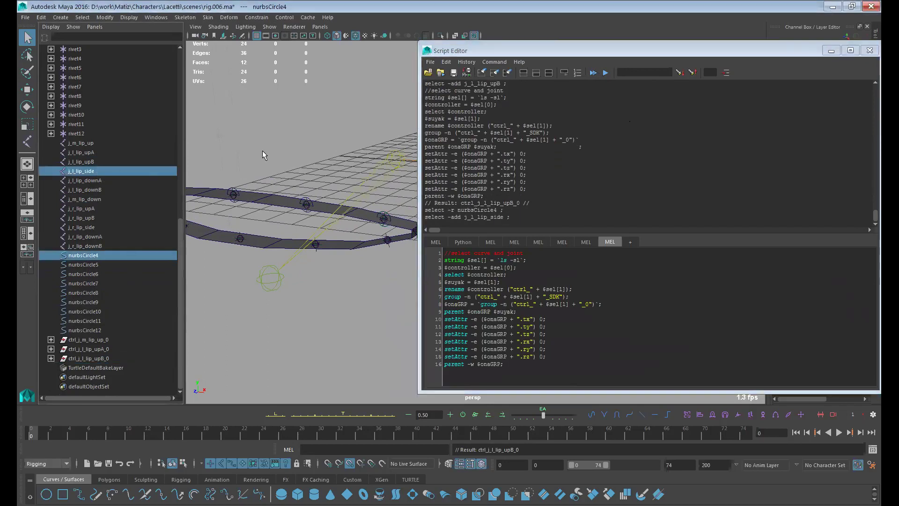
{"action": "left_click", "coordinate": [594, 73]}
{"action": "left_click", "coordinate": [91, 257]}
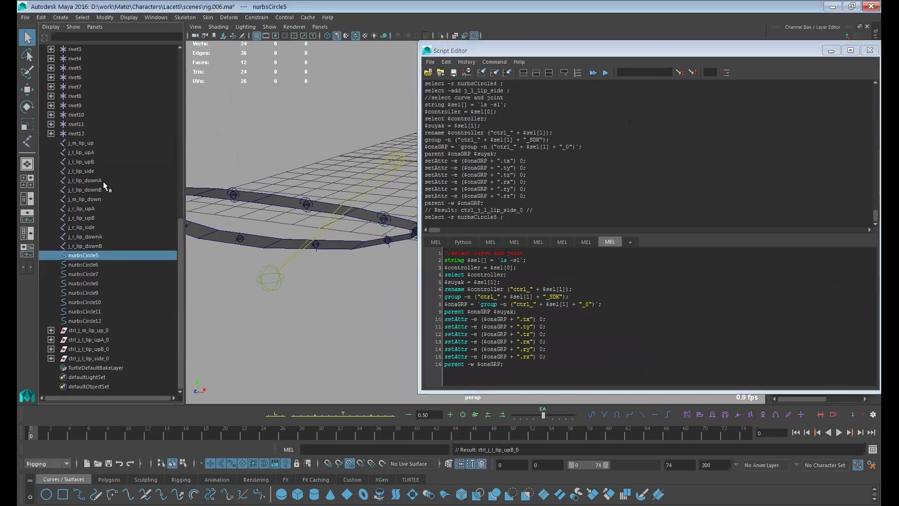
{"action": "left_click", "coordinate": [103, 181], "text": "ctrl"}
{"action": "left_click", "coordinate": [594, 73]}
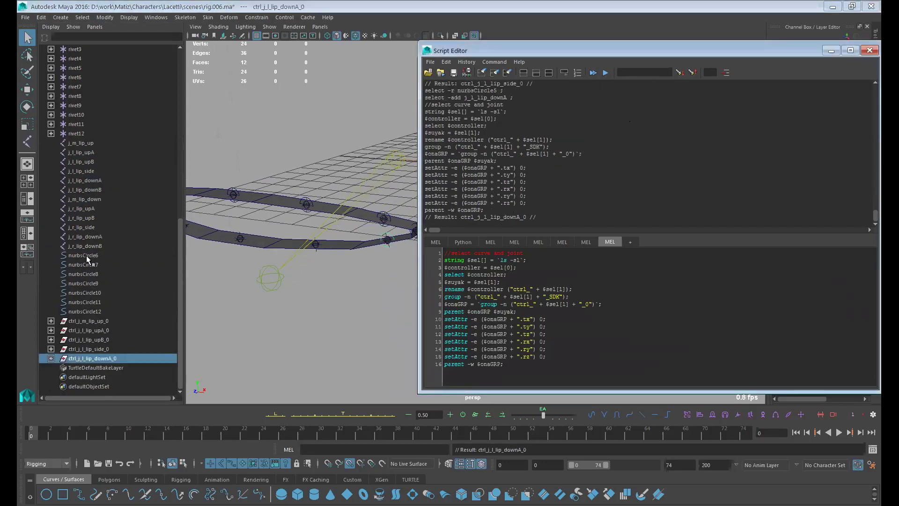
Step: Run the controller script on nurbsCircle6 with j_l_lip_downB, and on nurbsCircle7 with j_m_lip_down
{"action": "left_click", "coordinate": [86, 256]}
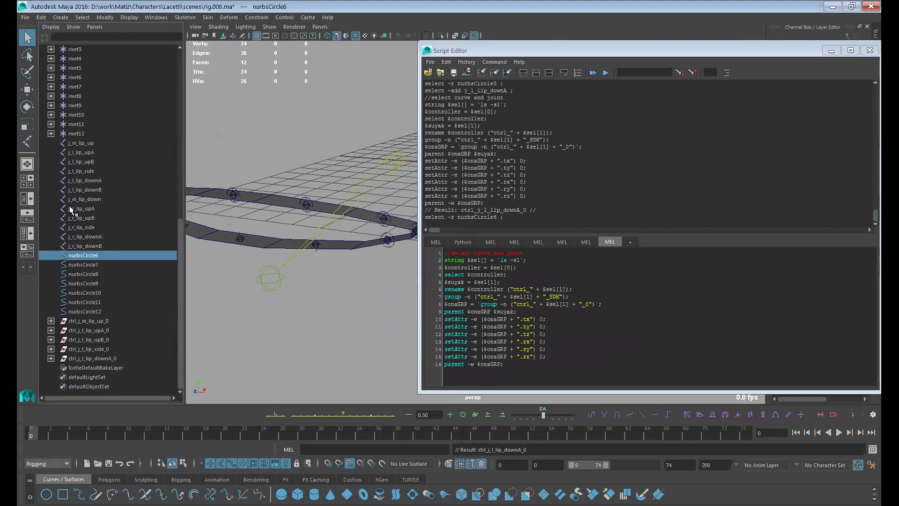
{"action": "left_click", "coordinate": [94, 190], "text": "ctrl"}
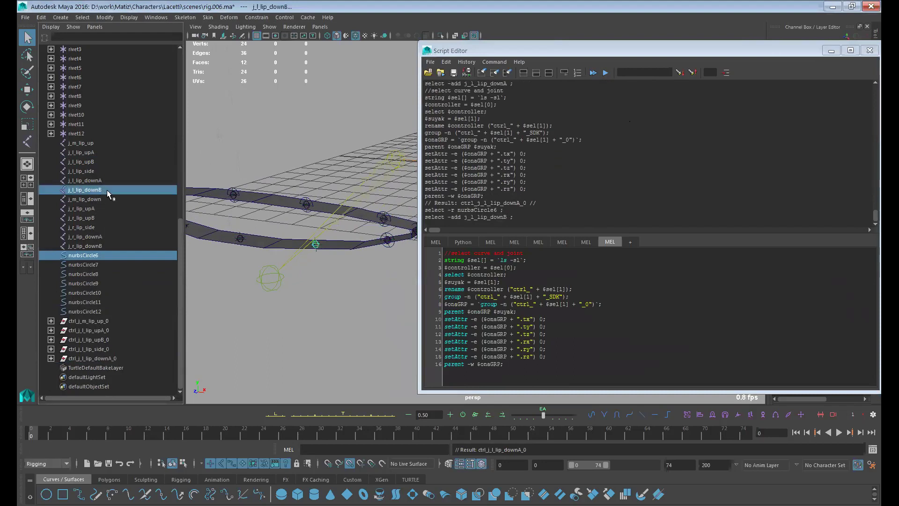
{"action": "left_click", "coordinate": [594, 72]}
{"action": "left_click", "coordinate": [93, 255]}
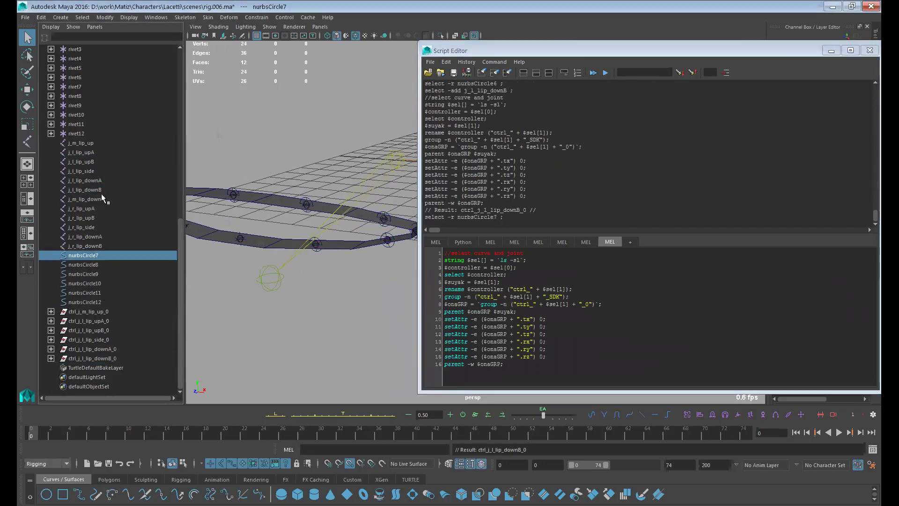
{"action": "left_click", "coordinate": [100, 199], "text": "ctrl"}
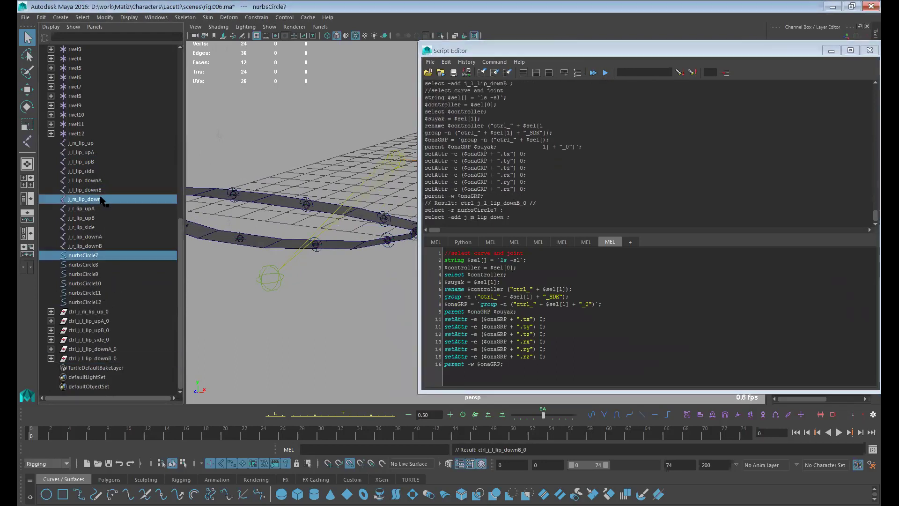
{"action": "left_click", "coordinate": [594, 72]}
Step: Run the controller script on nurbsCircle8 with j_r_lip_upA, and on nurbsCircle9 with j_r_lip_upB
{"action": "left_click", "coordinate": [87, 255]}
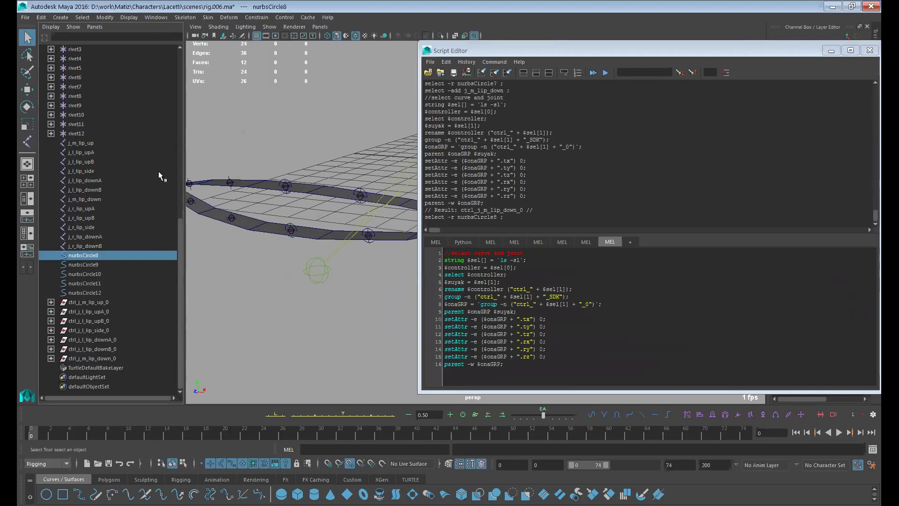
{"action": "left_click", "coordinate": [96, 208], "text": "ctrl"}
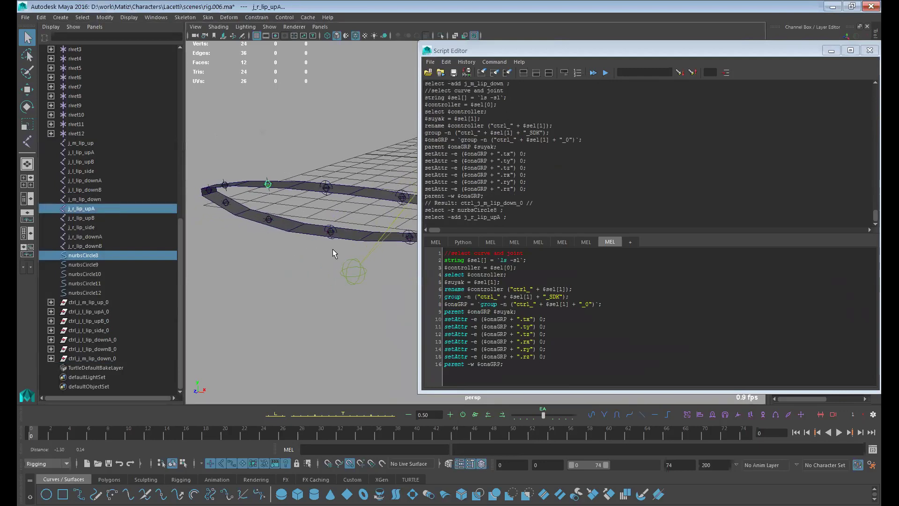
{"action": "left_click", "coordinate": [593, 73]}
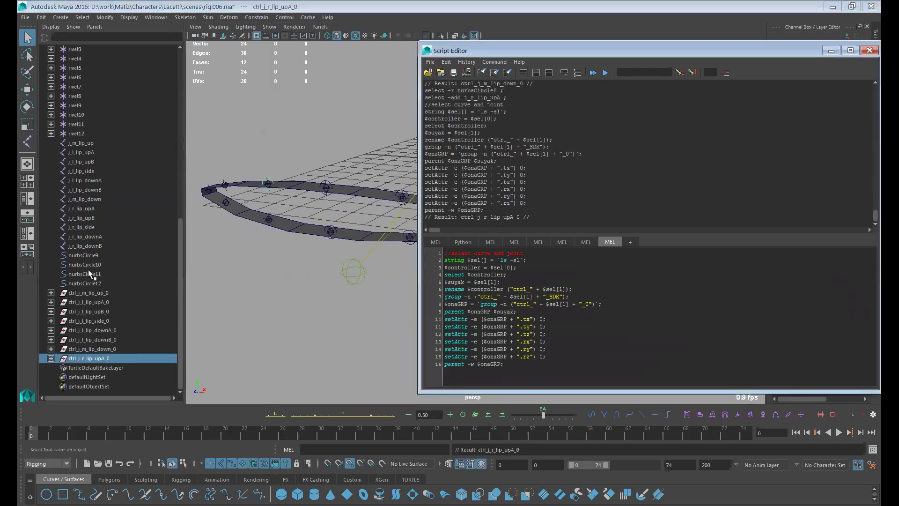
{"action": "left_click", "coordinate": [89, 255]}
{"action": "left_click", "coordinate": [82, 218], "text": "ctrl"}
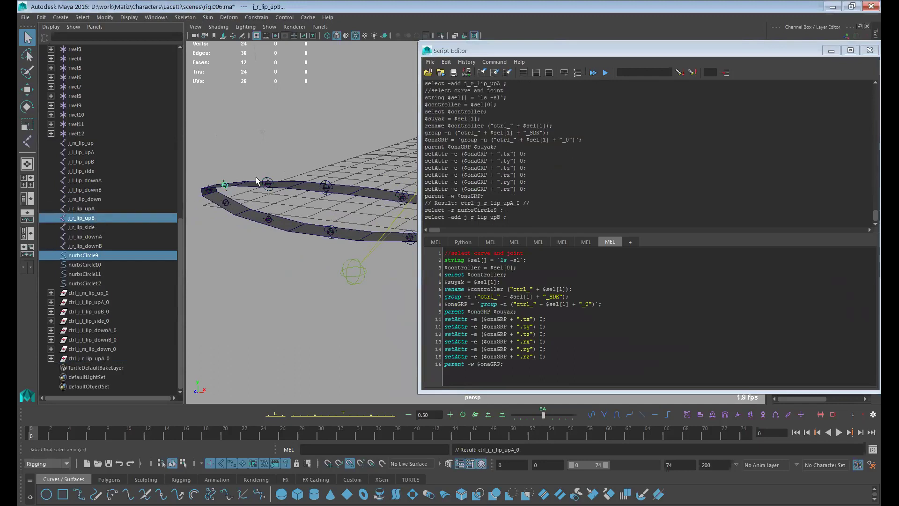
{"action": "left_click", "coordinate": [593, 73]}
Step: Run the controller script on nurbsCircle10 with j_r_lip_side, and on nurbsCircle11 with j_r_lip_downA
{"action": "left_click", "coordinate": [89, 255]}
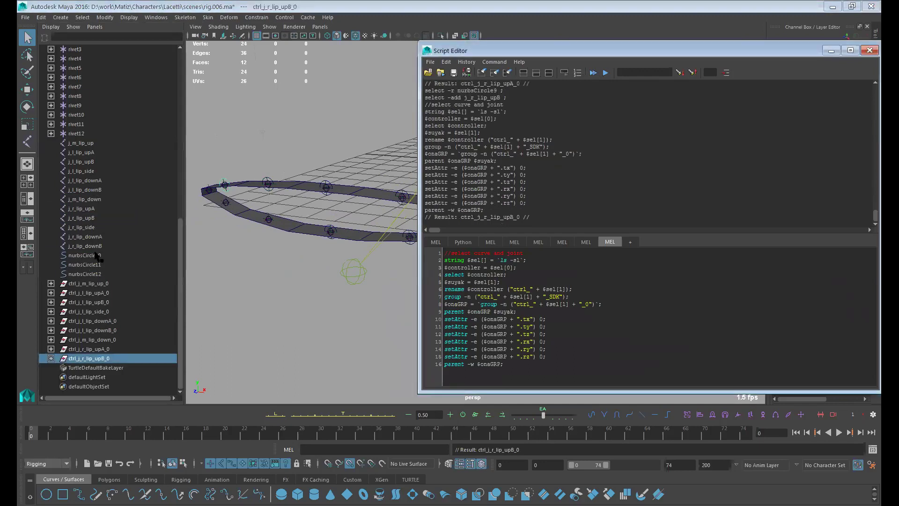
{"action": "left_click", "coordinate": [92, 227], "text": "ctrl"}
{"action": "left_click", "coordinate": [593, 73]}
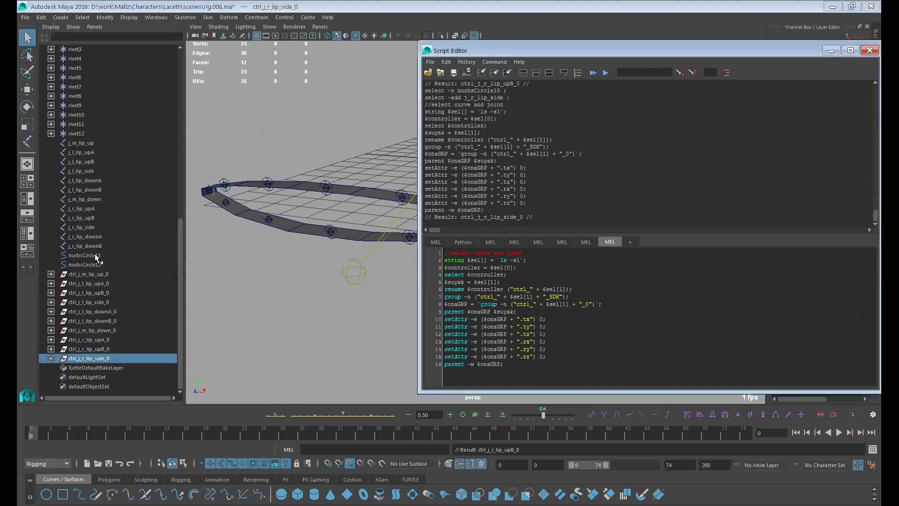
{"action": "left_click", "coordinate": [94, 255]}
{"action": "left_click", "coordinate": [87, 237], "text": "ctrl"}
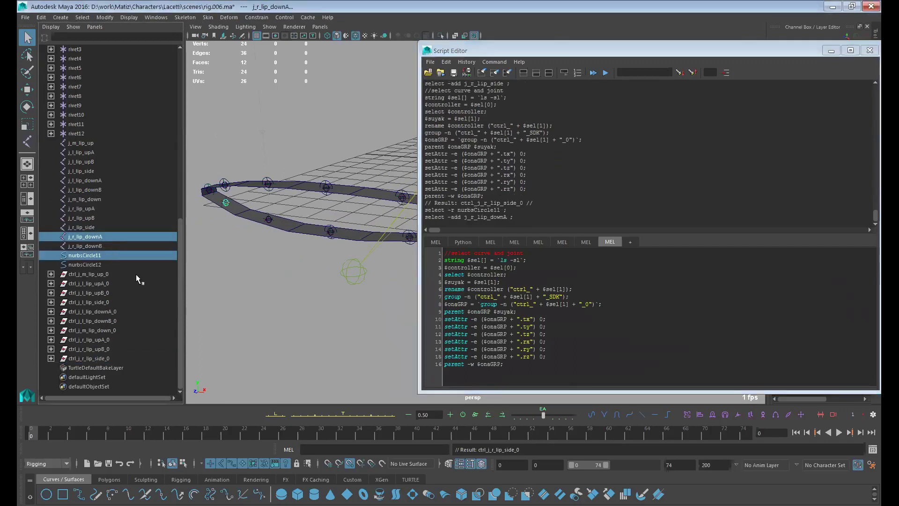
{"action": "left_click", "coordinate": [594, 73]}
Step: Run the controller script on nurbsCircle12 and the j_r_lip_downB joint, close the Script Editor and clear the selection
{"action": "left_click", "coordinate": [89, 255]}
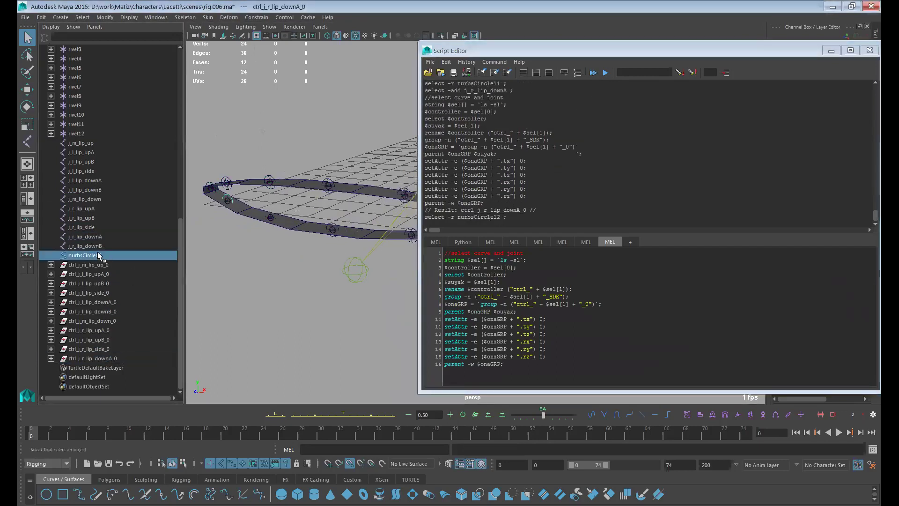
{"action": "left_click", "coordinate": [86, 246], "text": "ctrl"}
{"action": "left_click", "coordinate": [594, 72]}
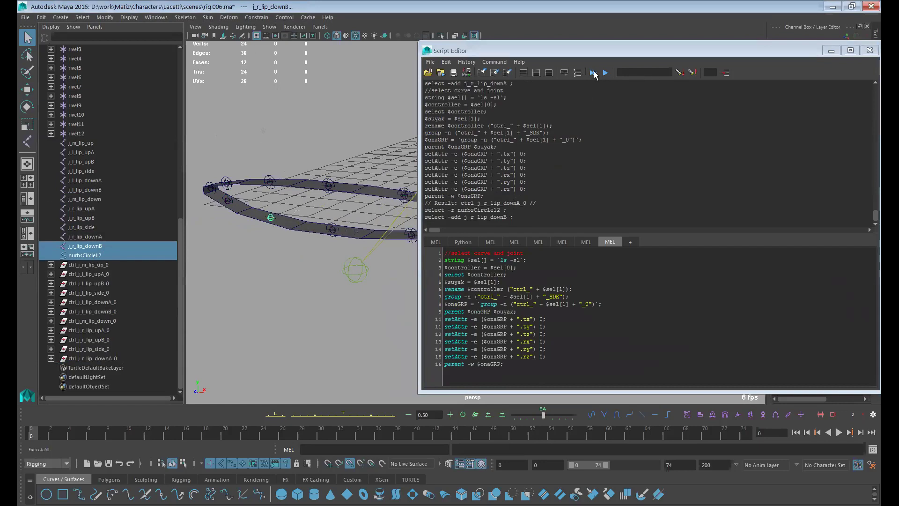
{"action": "left_click_drag", "start_coordinate": [324, 251], "coordinate": [289, 292], "text": "alt"}
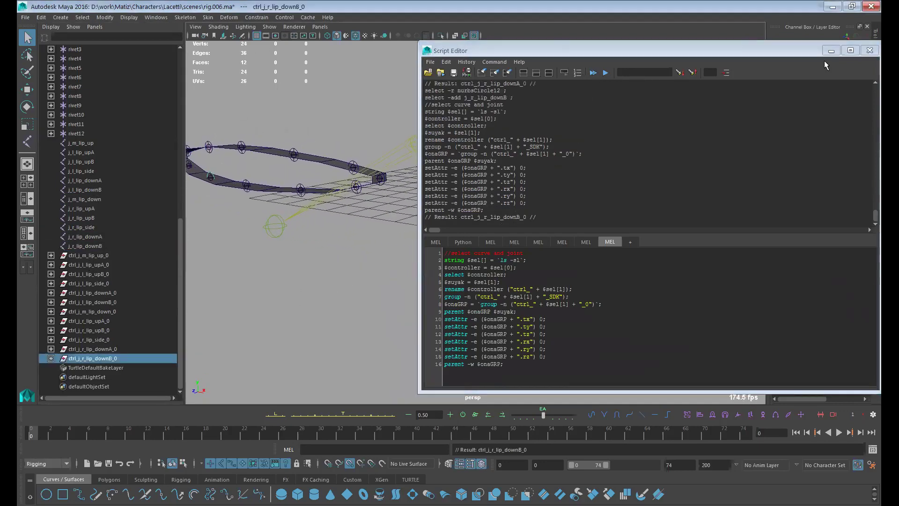
{"action": "left_click", "coordinate": [870, 51]}
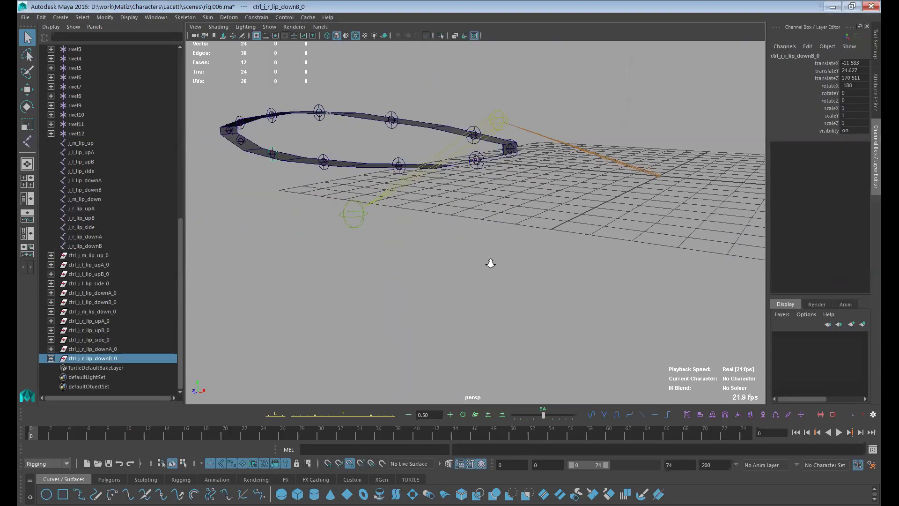
{"action": "left_click", "coordinate": [342, 311]}
Step: Select the twelve lip controller groups from ctrl_j_m_lip_up_0 to ctrl_j_r_lip_downB_0 and run the cometRename script
{"action": "left_click_drag", "start_coordinate": [97, 256], "coordinate": [107, 361]}
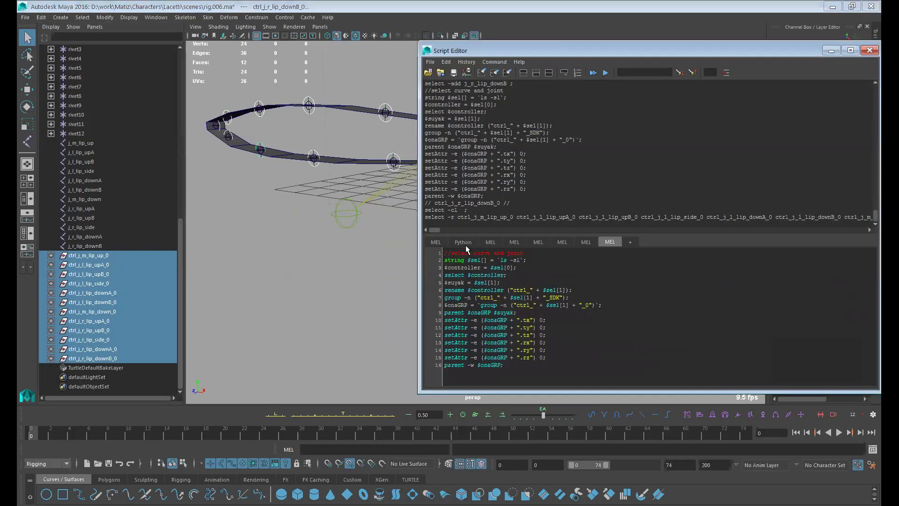
{"action": "left_click", "coordinate": [464, 242]}
{"action": "left_click", "coordinate": [436, 242]}
{"action": "left_click", "coordinate": [490, 243]}
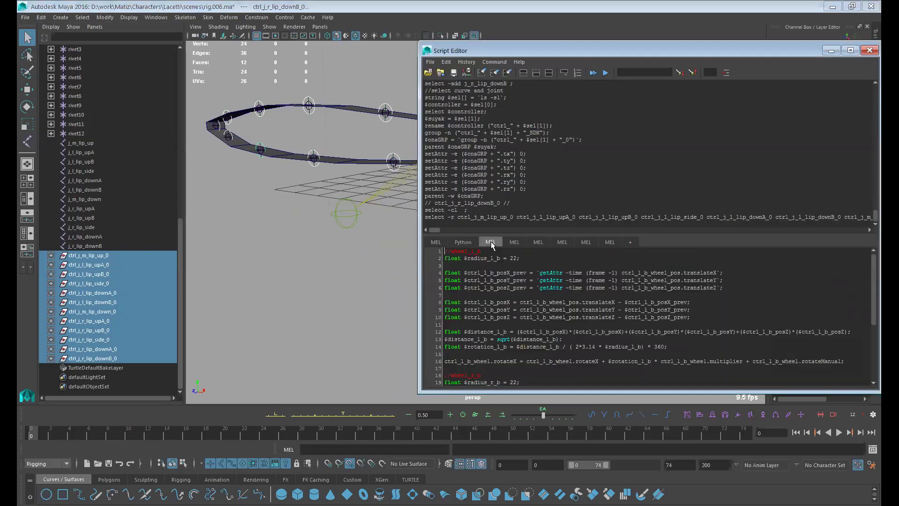
{"action": "left_click", "coordinate": [514, 242]}
{"action": "left_click", "coordinate": [595, 72]}
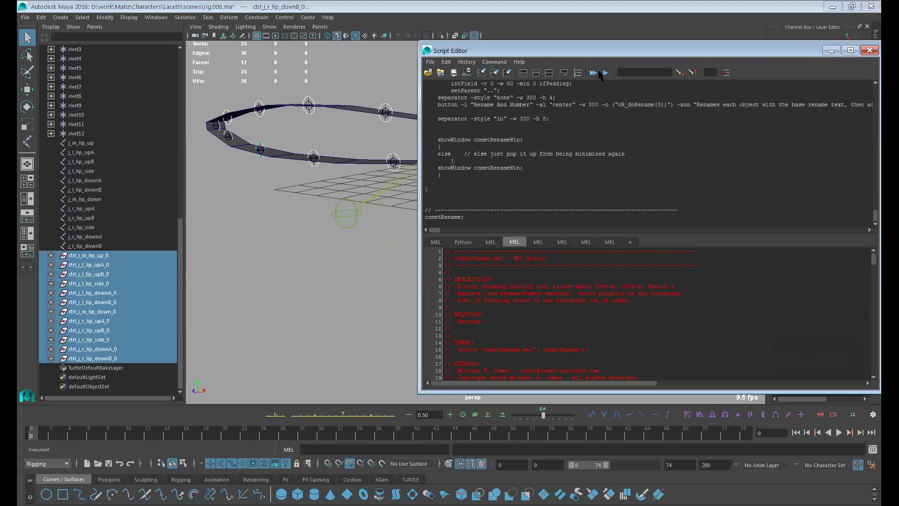
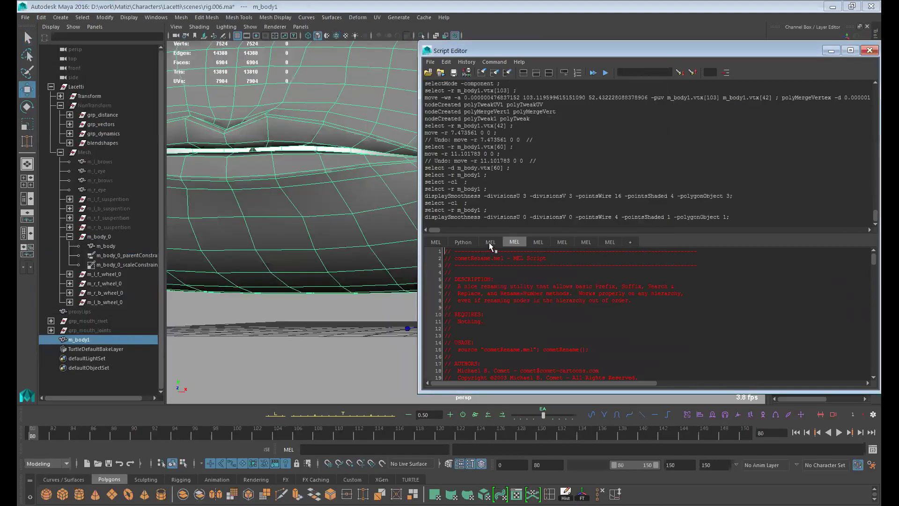
Step: Run the abSymMesh script and check the symmetry of m_body1 in the YZ plane
{"action": "left_click", "coordinate": [490, 242]}
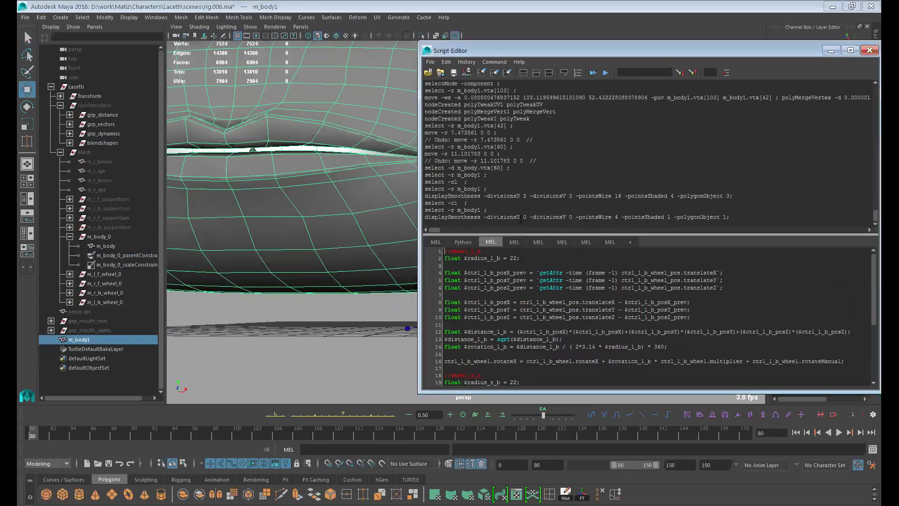
{"action": "left_click", "coordinate": [437, 243]}
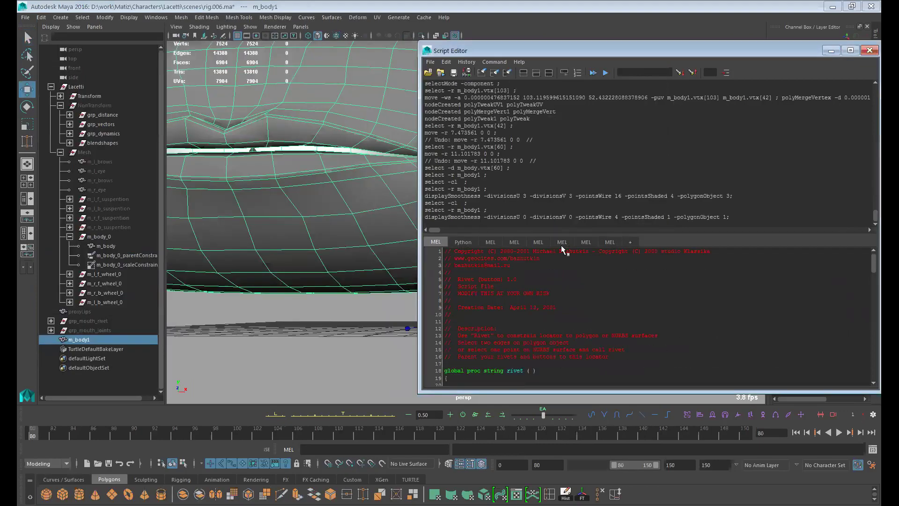
{"action": "left_click", "coordinate": [539, 242]}
{"action": "left_click", "coordinate": [562, 242]}
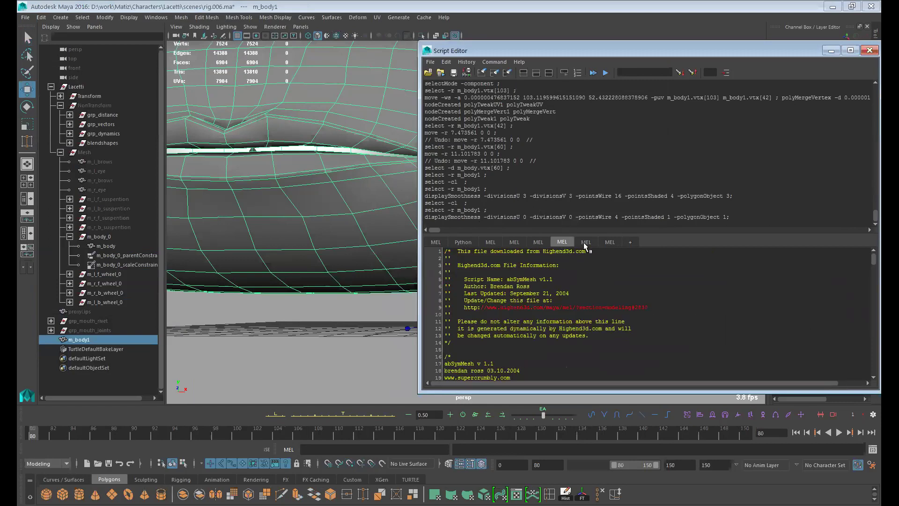
{"action": "left_click", "coordinate": [593, 73]}
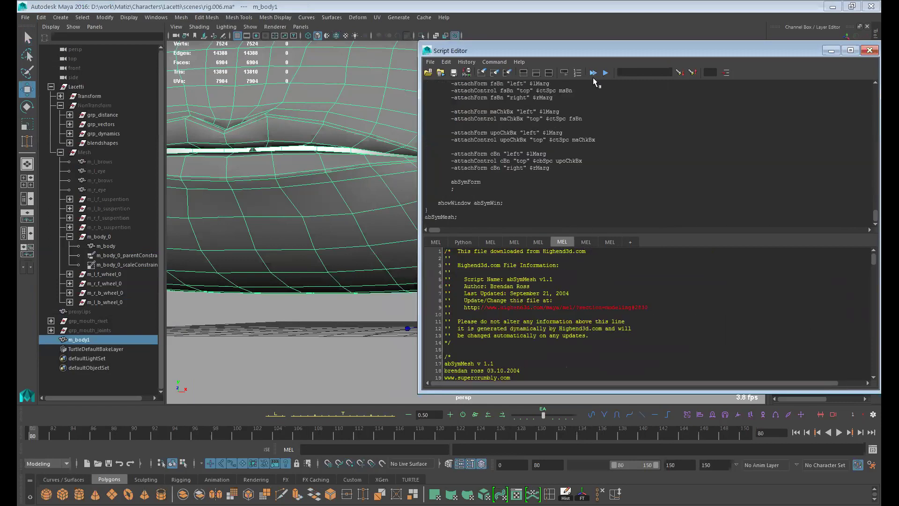
{"action": "left_click", "coordinate": [869, 50]}
{"action": "left_click", "coordinate": [661, 128]}
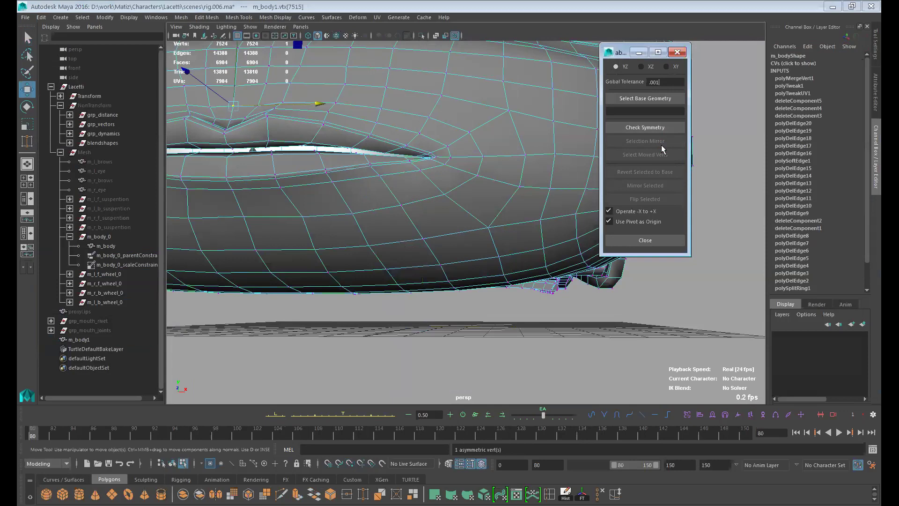
Step: Try to snap the asymmetric vertex above the upper lip of m_body1 to the grid along X, and recheck the symmetry
{"action": "key", "text": "f"}
{"action": "left_click_drag", "start_coordinate": [431, 303], "coordinate": [531, 337], "text": "alt"}
{"action": "key", "text": "f"}
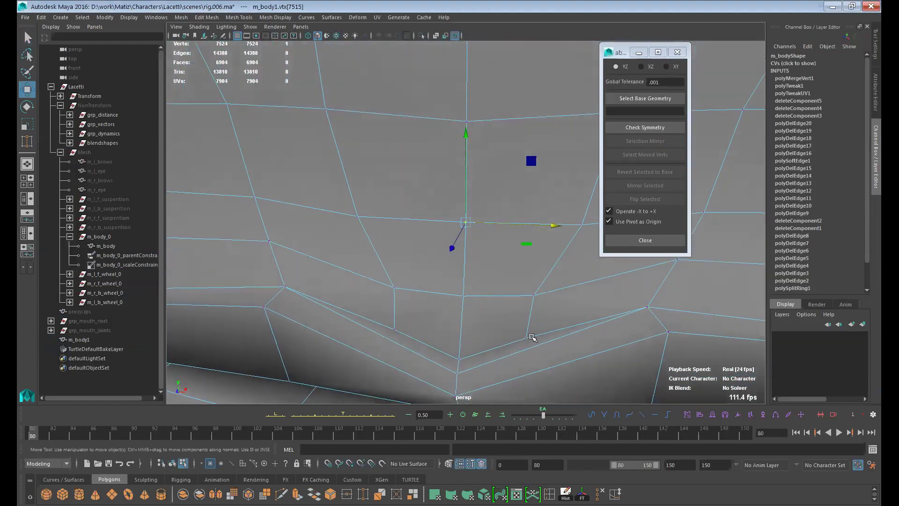
{"action": "middle_click_drag", "start_coordinate": [447, 239], "coordinate": [488, 267]}
{"action": "middle_click_drag", "start_coordinate": [552, 227], "coordinate": [460, 291]}
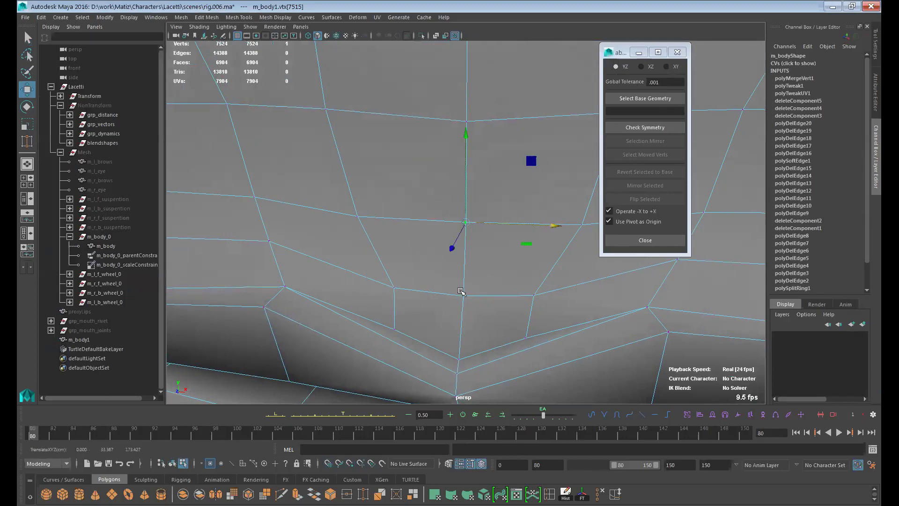
{"action": "key", "text": "F8"}
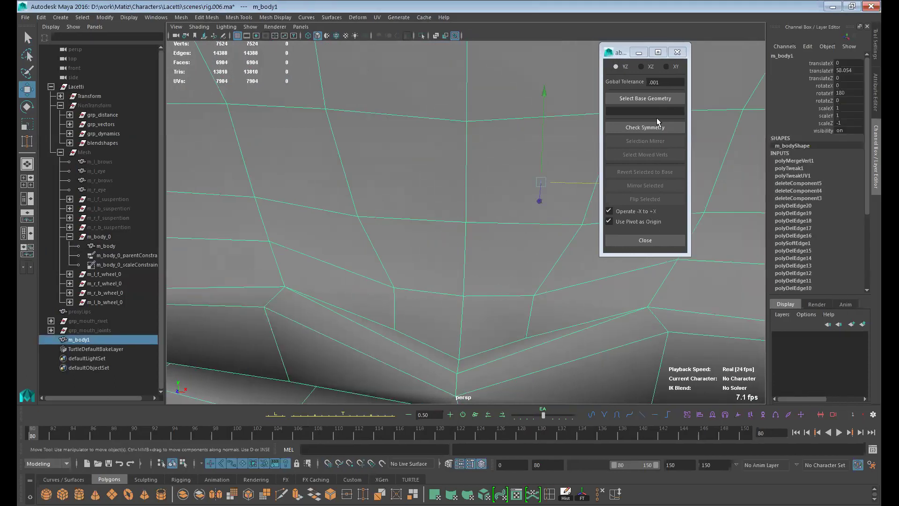
{"action": "left_click", "coordinate": [655, 131]}
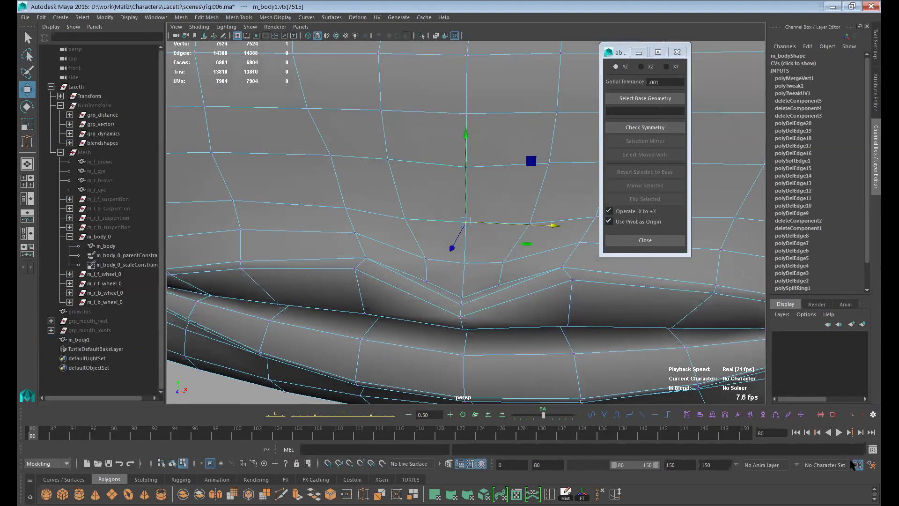
Step: Review the symmetry check's output in the Script Editor and frame the asymmetric vertex above the lip
{"action": "left_click", "coordinate": [872, 449]}
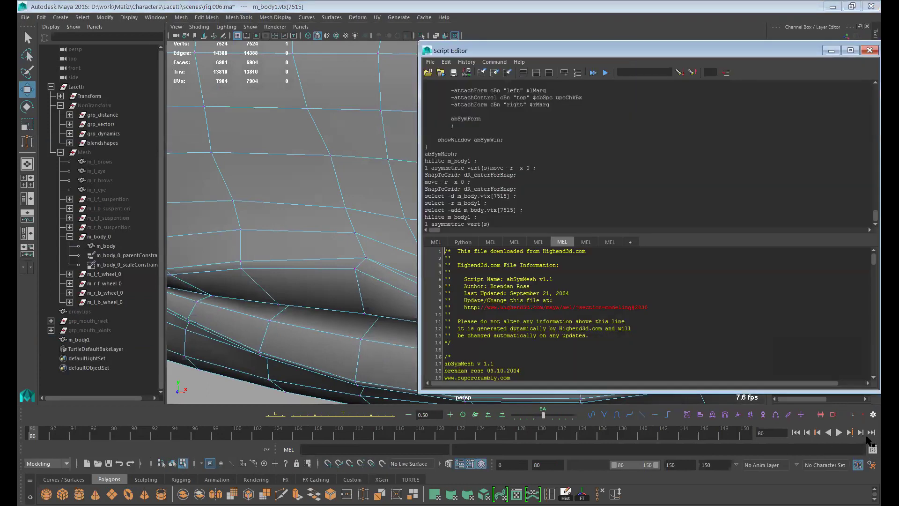
{"action": "left_click", "coordinate": [871, 51]}
{"action": "key", "text": "f"}
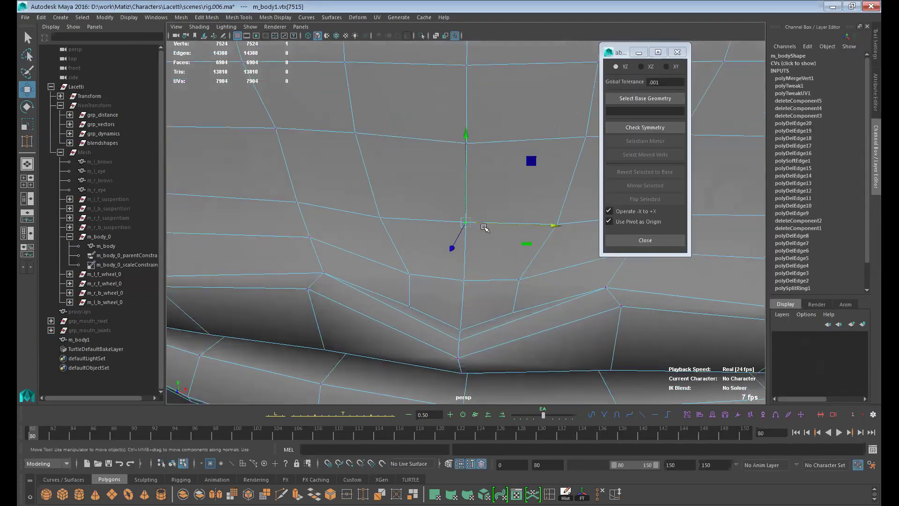
{"action": "left_click_drag", "start_coordinate": [557, 224], "coordinate": [580, 226]}
{"action": "key", "text": "ctrl+z"}
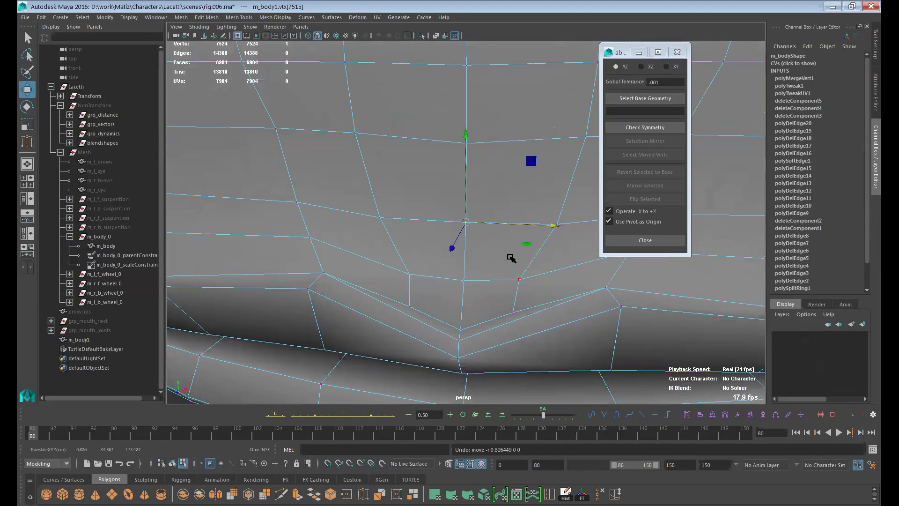
{"action": "key", "text": "shift+z"}
{"action": "key", "text": "ctrl+z"}
{"action": "key", "text": "ctrl+z"}
{"action": "key", "text": "v"}
{"action": "middle_click_drag", "start_coordinate": [534, 240], "coordinate": [466, 285]}
{"action": "key", "text": "ctrl+z"}
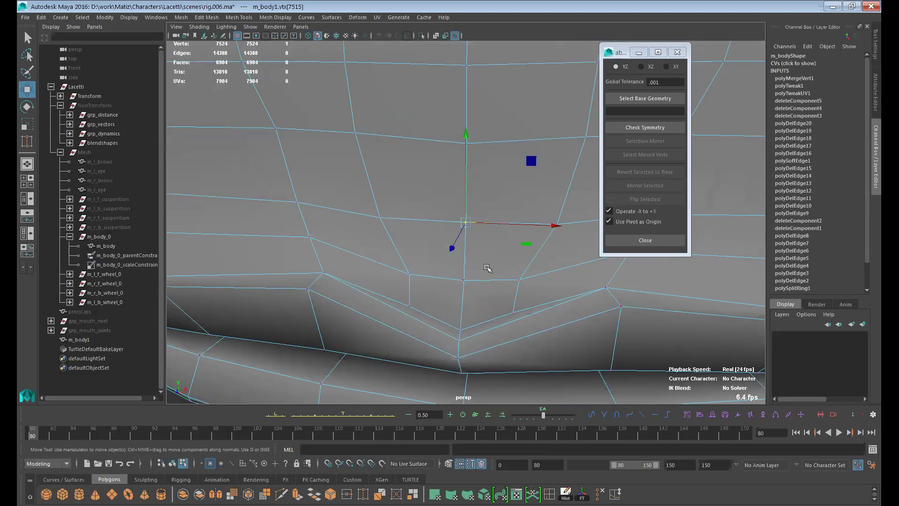
Step: Snap the asymmetric vertex along X to the centre vertex below it and check the symmetry of m_body1 in the YZ plane
{"action": "left_click_drag", "start_coordinate": [553, 226], "coordinate": [466, 281]}
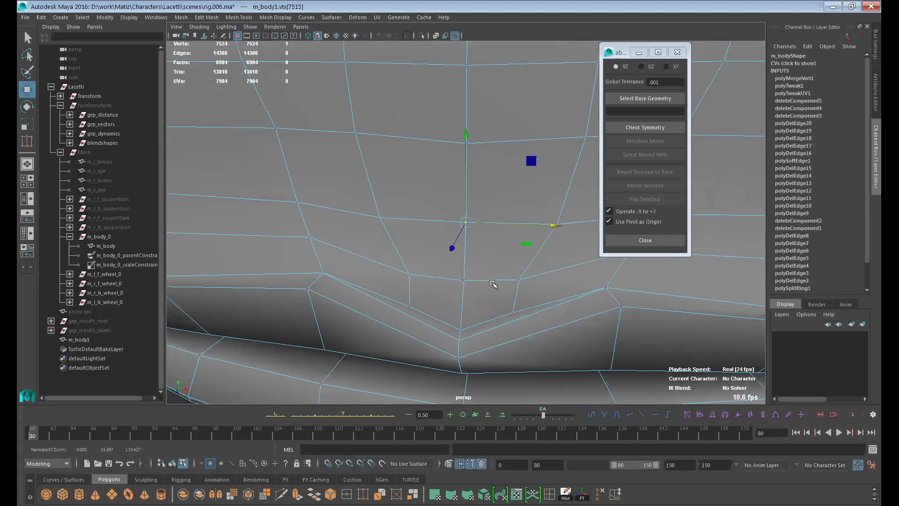
{"action": "key", "text": "F8"}
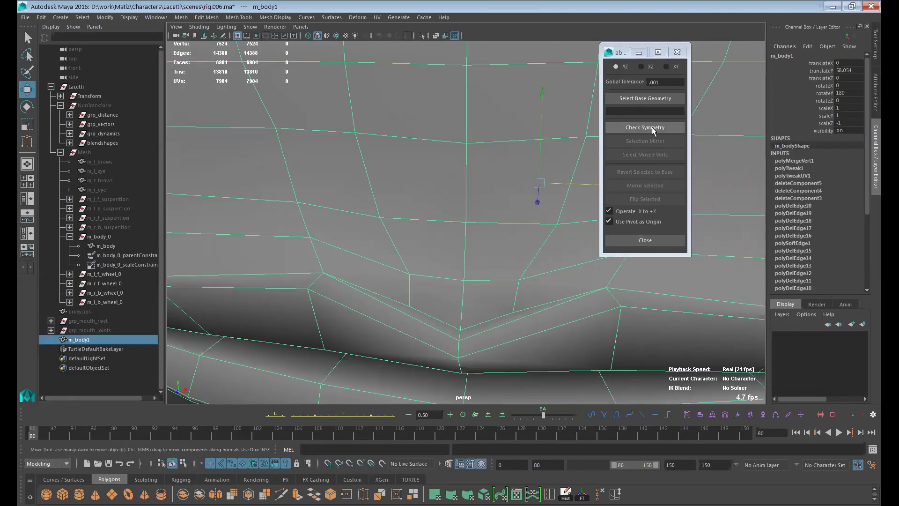
{"action": "left_click", "coordinate": [654, 130]}
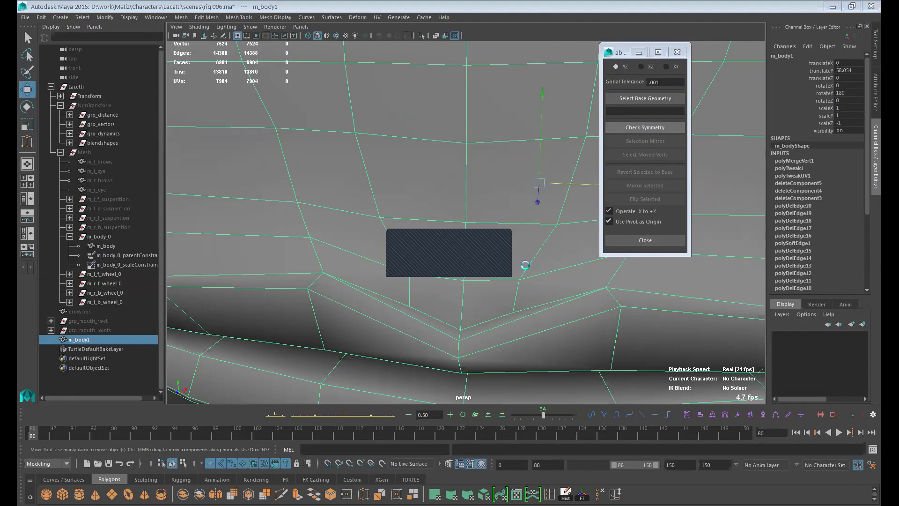
Step: Inspect the mouth area of m_body1 from several angles with the smooth mesh preview on, and switch the preview off
{"action": "right_click_drag", "start_coordinate": [570, 305], "coordinate": [492, 262], "text": "alt"}
{"action": "left_click_drag", "start_coordinate": [492, 262], "coordinate": [514, 283], "text": "alt"}
{"action": "right_click_drag", "start_coordinate": [514, 283], "coordinate": [494, 262], "text": "alt"}
{"action": "left_click_drag", "start_coordinate": [494, 263], "coordinate": [487, 291], "text": "alt"}
{"action": "key", "text": "F8"}
{"action": "left_click_drag", "start_coordinate": [522, 255], "coordinate": [530, 319], "text": "alt"}
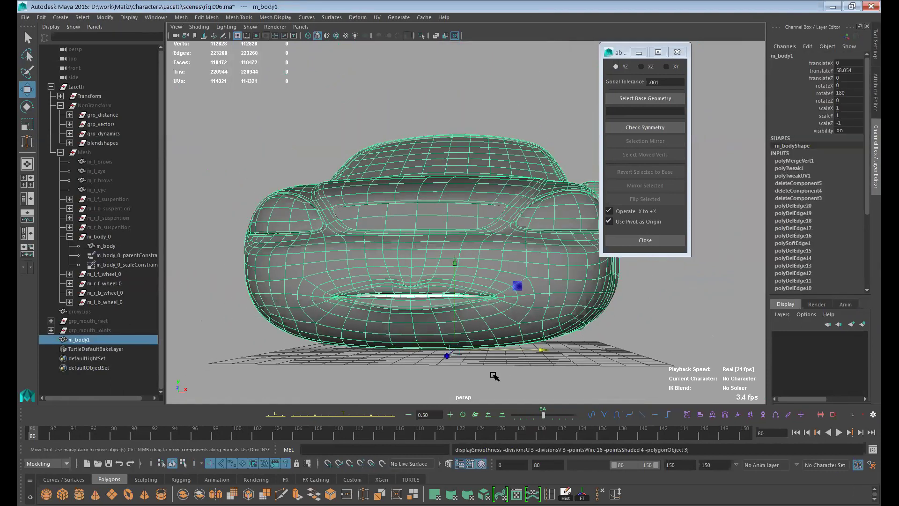
{"action": "left_click", "coordinate": [494, 375]}
{"action": "left_click_drag", "start_coordinate": [495, 374], "coordinate": [638, 338], "text": "alt"}
{"action": "middle_click_drag", "start_coordinate": [638, 338], "coordinate": [521, 297], "text": "alt"}
{"action": "scroll", "coordinate": [513, 295], "scroll_direction": "down", "scroll_amount": 1}
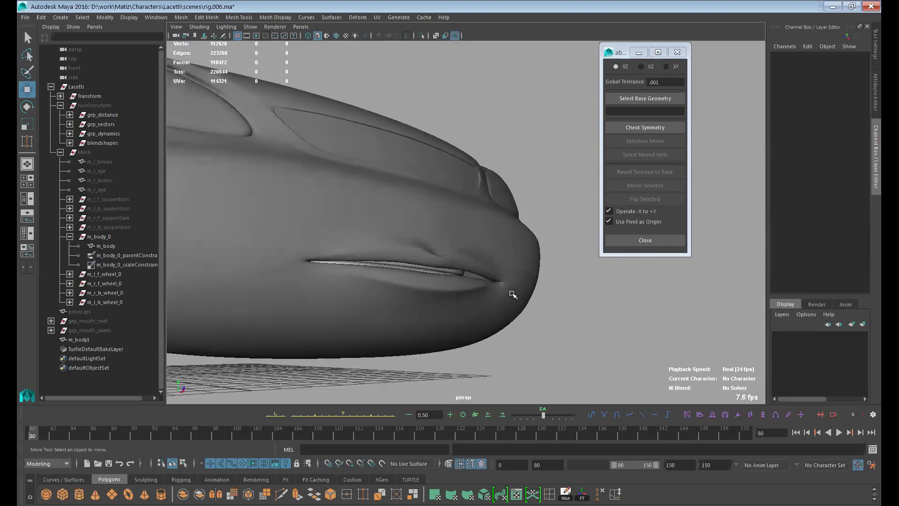
{"action": "left_click", "coordinate": [518, 297]}
{"action": "key", "text": "1"}
{"action": "key", "text": "f"}
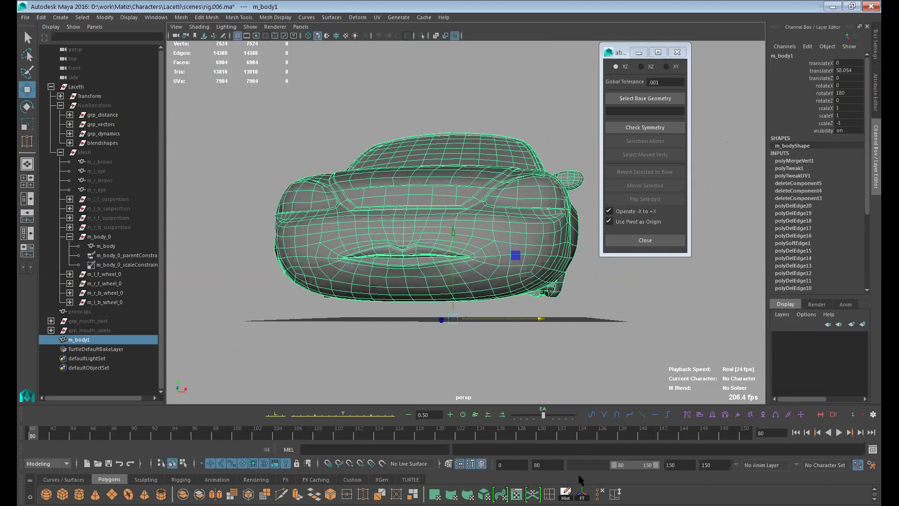
Step: Try deleting the construction history of m_body1 and duplicating the mesh, remove the copy and reselect m_body1
{"action": "key", "text": "alt+shift+d"}
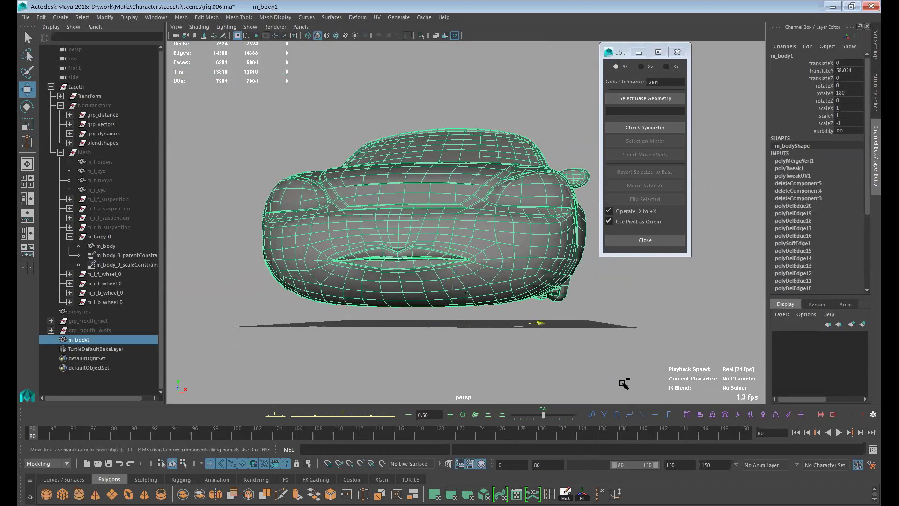
{"action": "key", "text": "ctrl+d"}
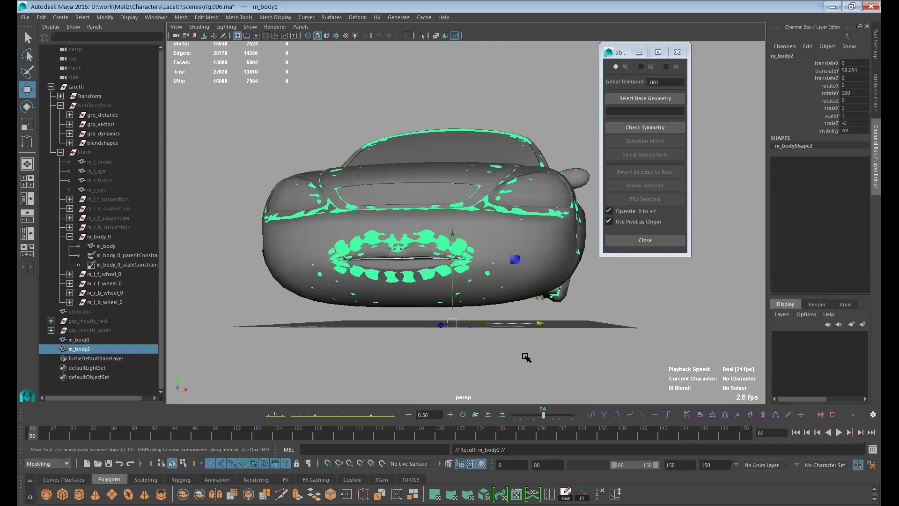
{"action": "key", "text": "Delete"}
{"action": "left_click", "coordinate": [99, 340]}
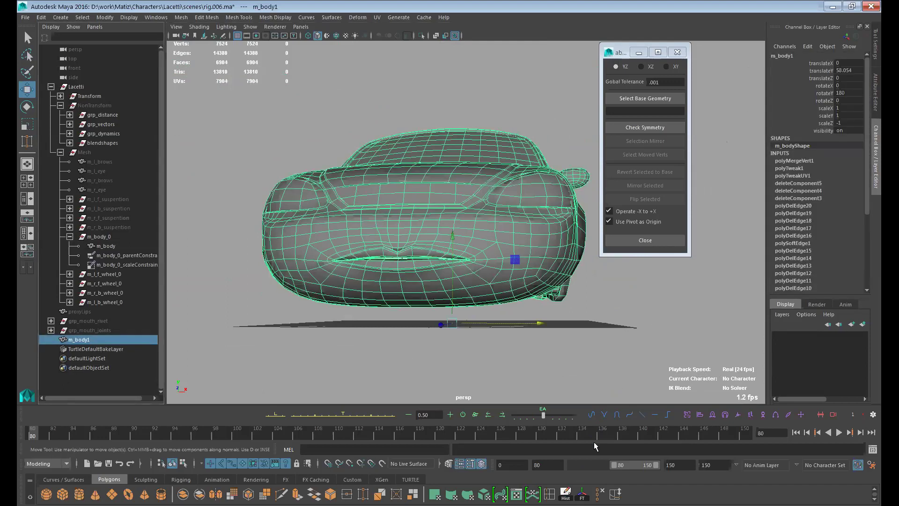
Step: Try deleting the construction history of m_body1 while comparing its smoothed, wireframe and unsmoothed shaded display
{"action": "left_click", "coordinate": [565, 493]}
{"action": "mouse_move", "coordinate": [603, 369]}
{"action": "left_mouse_down", "text": "alt"}
{"action": "mouse_move", "coordinate": [607, 351]}
{"action": "mouse_move", "coordinate": [616, 381]}
{"action": "mouse_move", "coordinate": [611, 367]}
{"action": "left_mouse_up", "text": "alt"}
{"action": "key", "text": "3"}
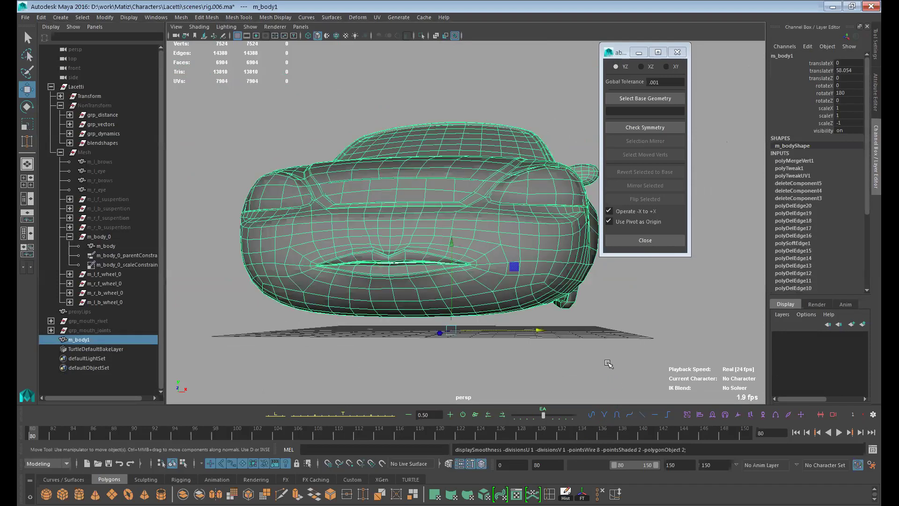
{"action": "key", "text": "4"}
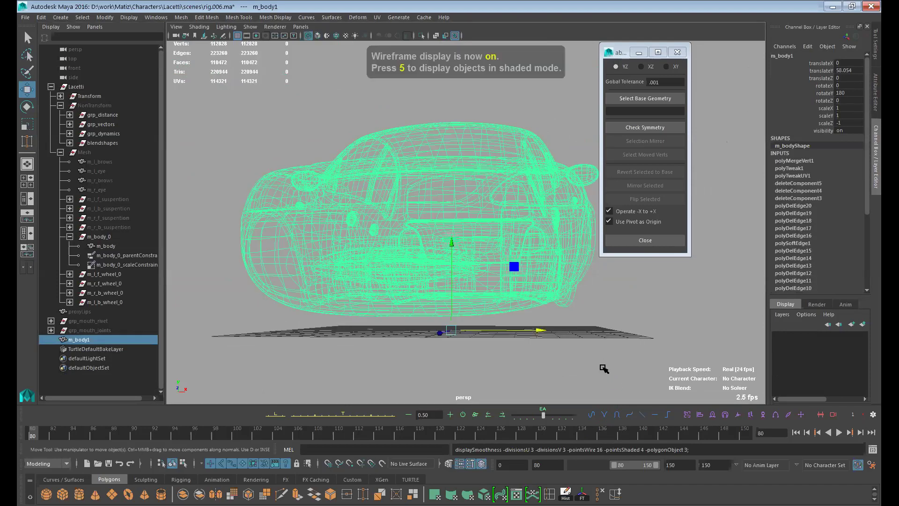
{"action": "key", "text": "5"}
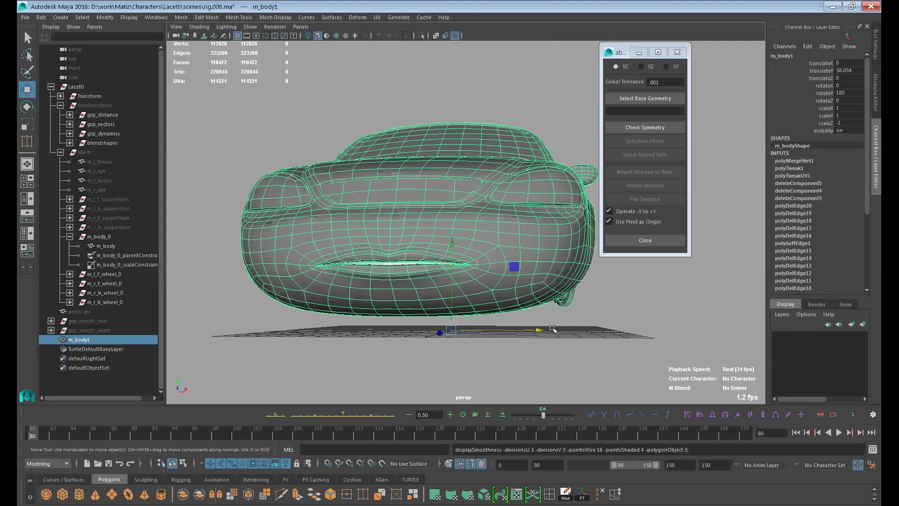
{"action": "key", "text": "2"}
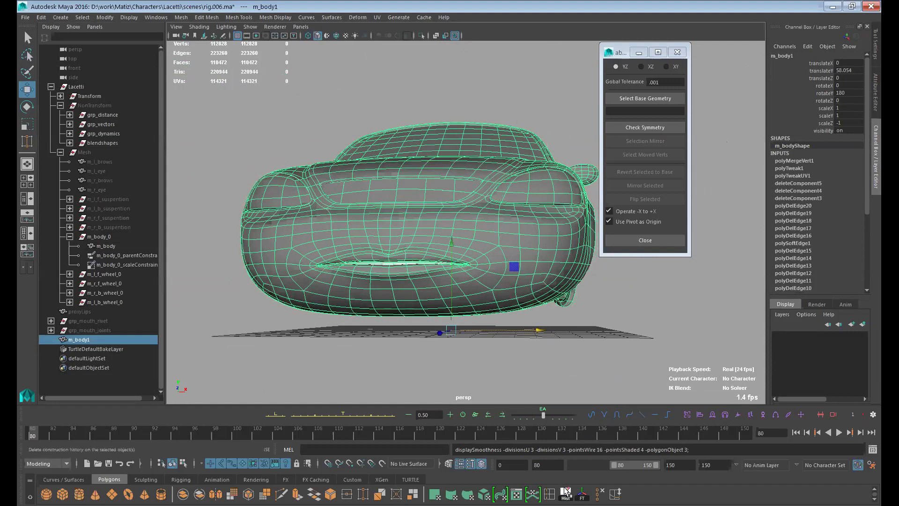
{"action": "key", "text": "alt+shift+d"}
{"action": "key", "text": "1"}
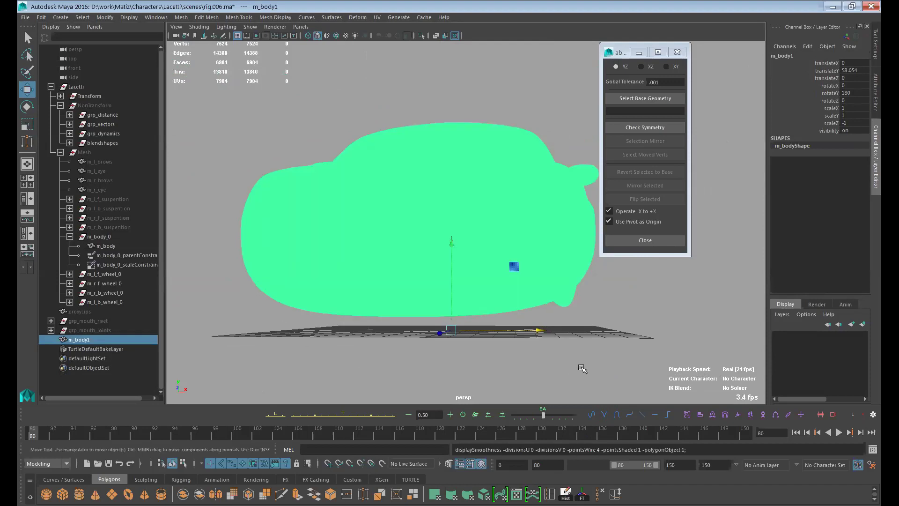
{"action": "mouse_move", "coordinate": [582, 373]}
{"action": "left_mouse_down", "text": "alt"}
{"action": "mouse_move", "coordinate": [584, 355]}
{"action": "mouse_move", "coordinate": [542, 367]}
{"action": "mouse_move", "coordinate": [542, 293]}
{"action": "left_mouse_up", "text": "alt"}
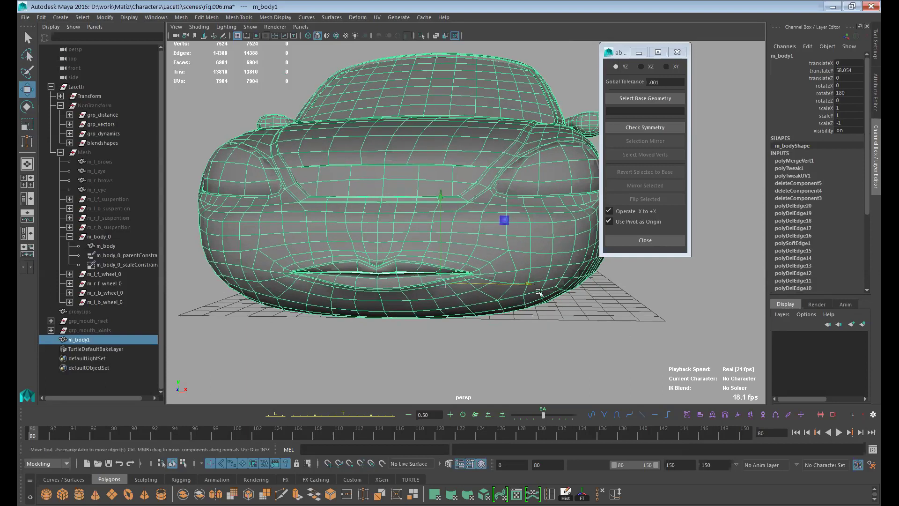
Step: Set the normals of m_body1 to face and try deleting its construction history
{"action": "left_click", "coordinate": [324, 18]}
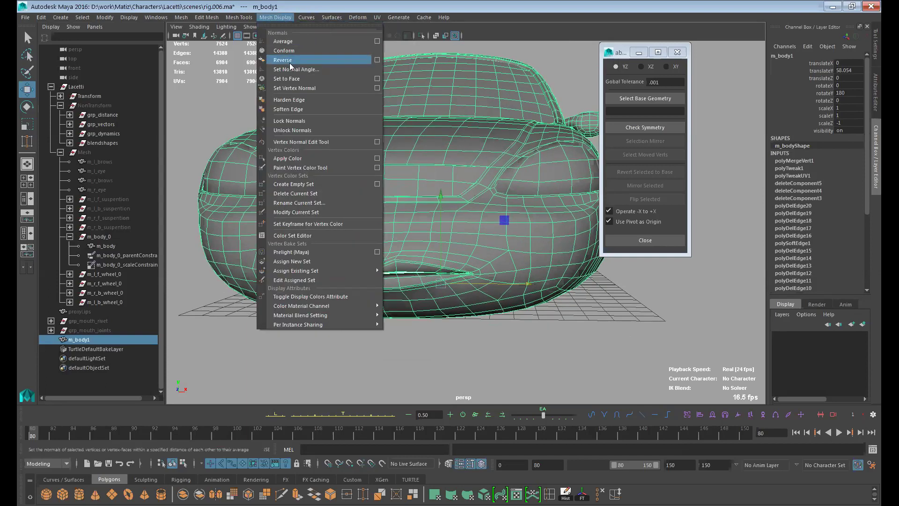
{"action": "left_click", "coordinate": [289, 78]}
{"action": "left_click", "coordinate": [483, 349]}
{"action": "left_click", "coordinate": [497, 310]}
{"action": "left_click", "coordinate": [565, 492]}
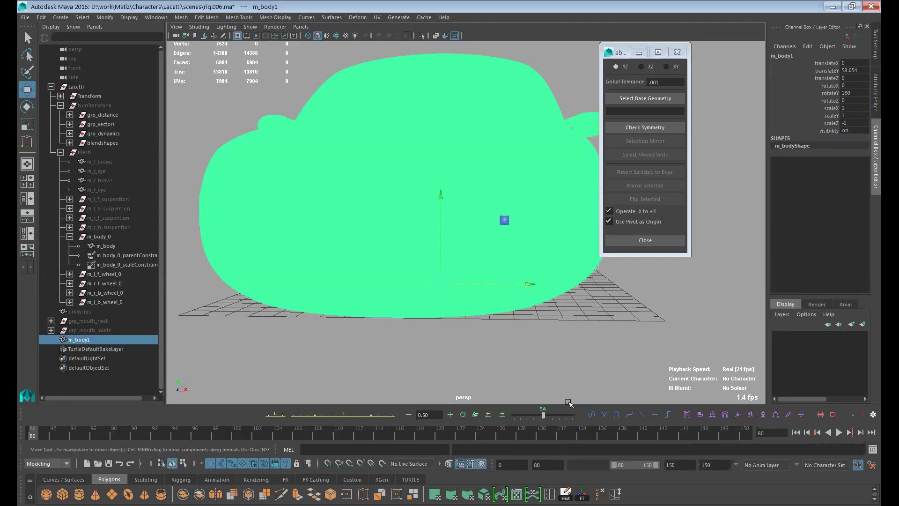
{"action": "left_click_drag", "start_coordinate": [582, 361], "coordinate": [570, 349], "text": "alt"}
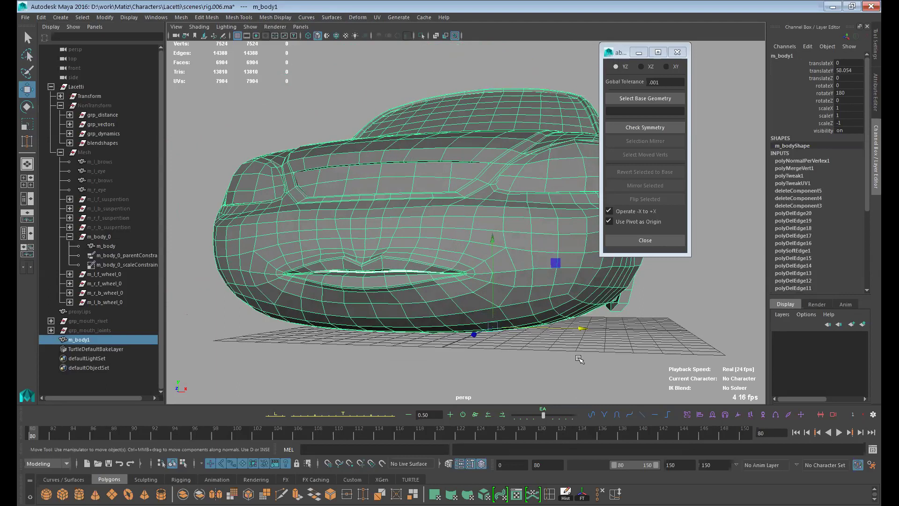
Step: Duplicate m_body1 and move the copy along X to about 219 units, beside the original
{"action": "key", "text": "ctrl+d"}
{"action": "left_click_drag", "start_coordinate": [603, 348], "coordinate": [742, 300], "text": "alt"}
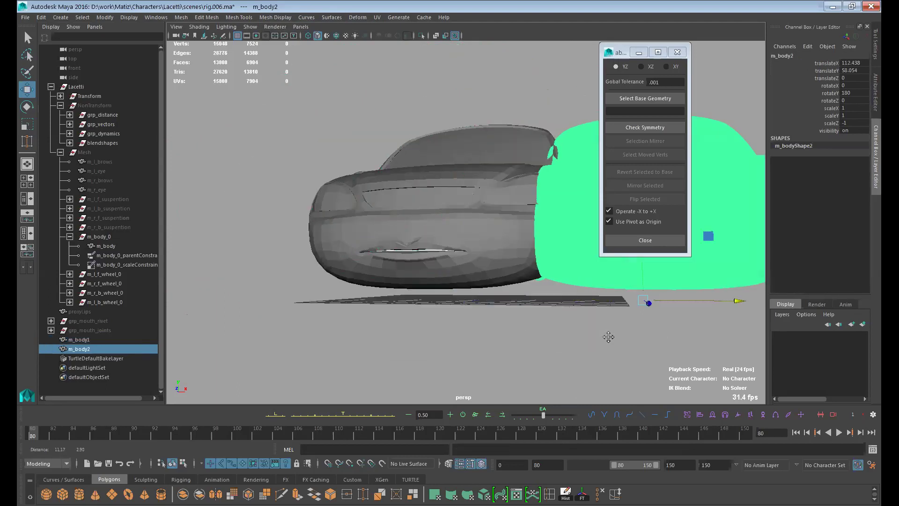
{"action": "left_click_drag", "start_coordinate": [609, 336], "coordinate": [527, 360], "text": "alt"}
{"action": "middle_click_drag", "start_coordinate": [527, 360], "coordinate": [497, 352]}
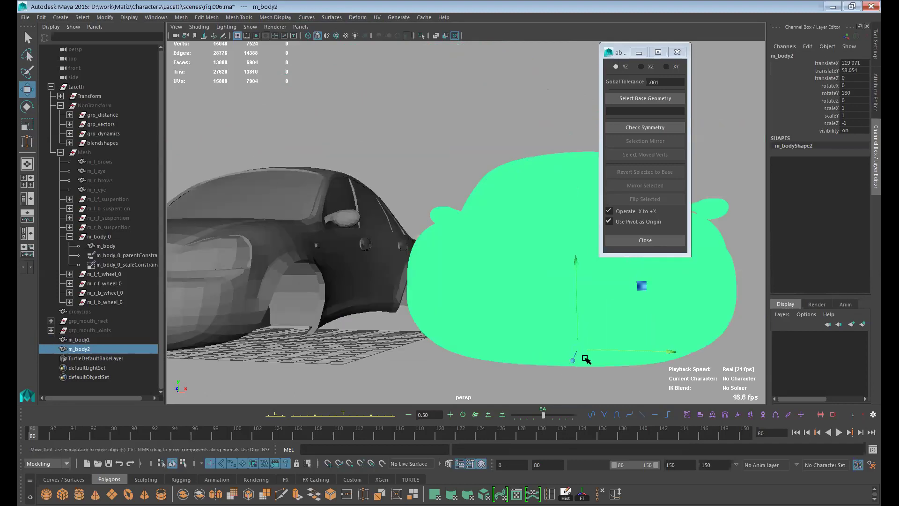
{"action": "right_click_drag", "start_coordinate": [498, 353], "coordinate": [451, 346], "text": "alt"}
{"action": "right_click_drag", "start_coordinate": [541, 236], "coordinate": [601, 486]}
{"action": "left_click", "coordinate": [642, 361]}
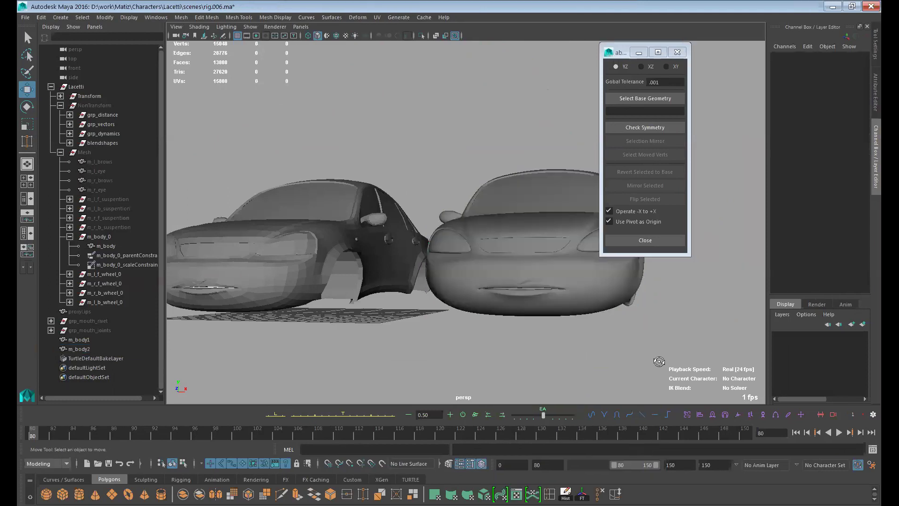
{"action": "left_click_drag", "start_coordinate": [659, 361], "coordinate": [587, 297], "text": "alt"}
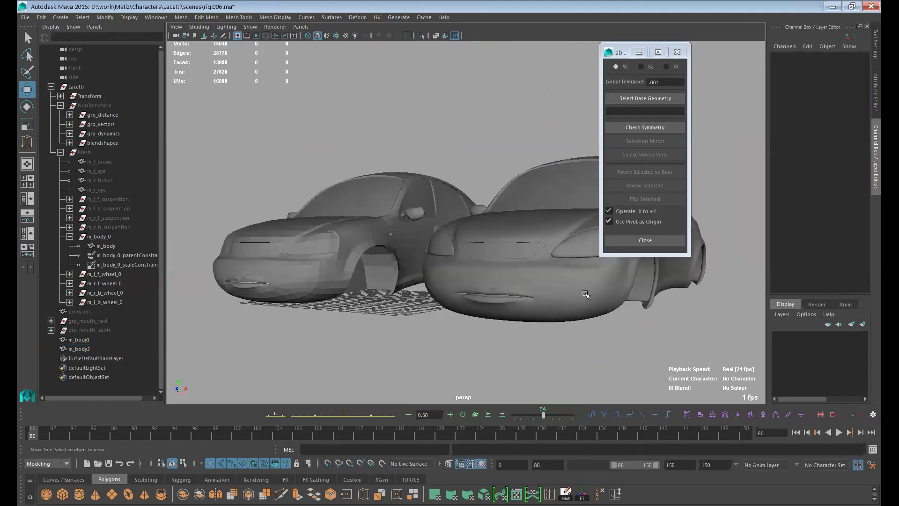
Step: Select m_body2, show its attributes in the Attribute Editor and close the abSymMesh window
{"action": "left_click", "coordinate": [594, 308]}
{"action": "left_click", "coordinate": [586, 365]}
{"action": "left_click", "coordinate": [584, 310]}
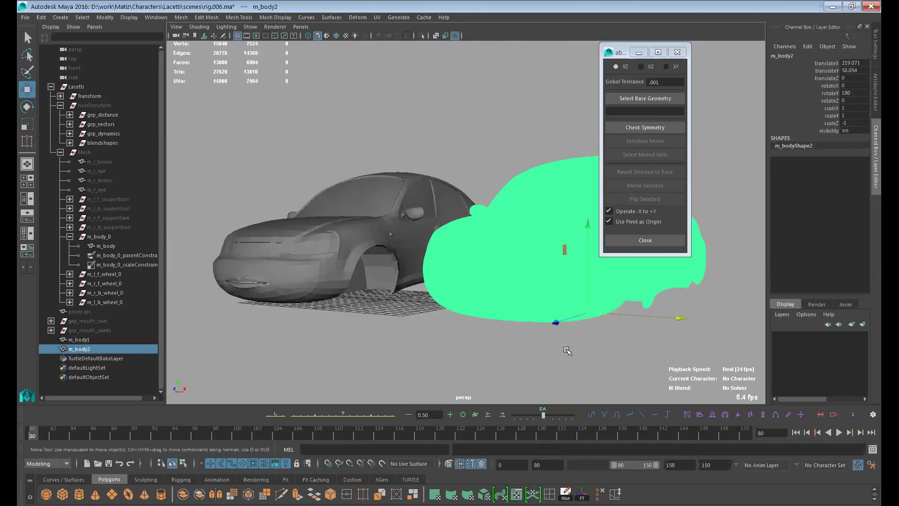
{"action": "key", "text": "ctrl+a"}
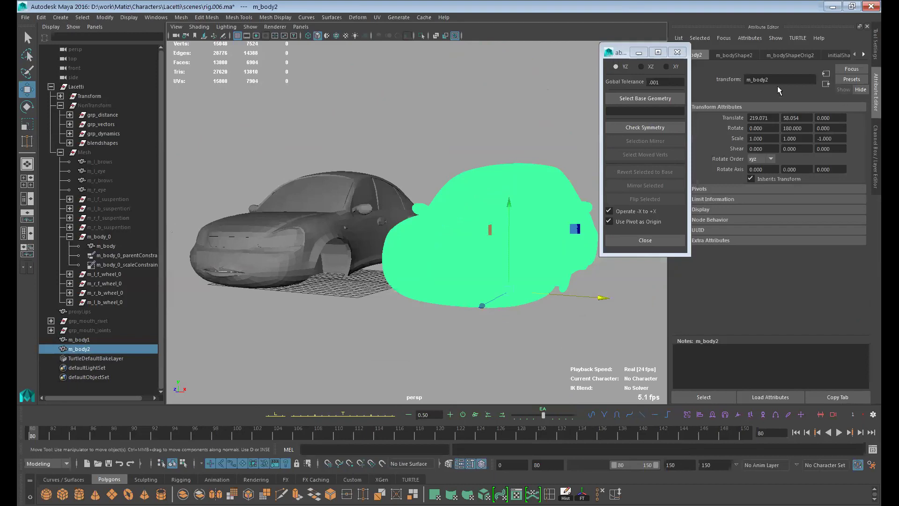
{"action": "left_click", "coordinate": [677, 52]}
Step: Delete the m_bodyShapeOrig2 node from the copied body and reselect m_body2
{"action": "left_click", "coordinate": [742, 55]}
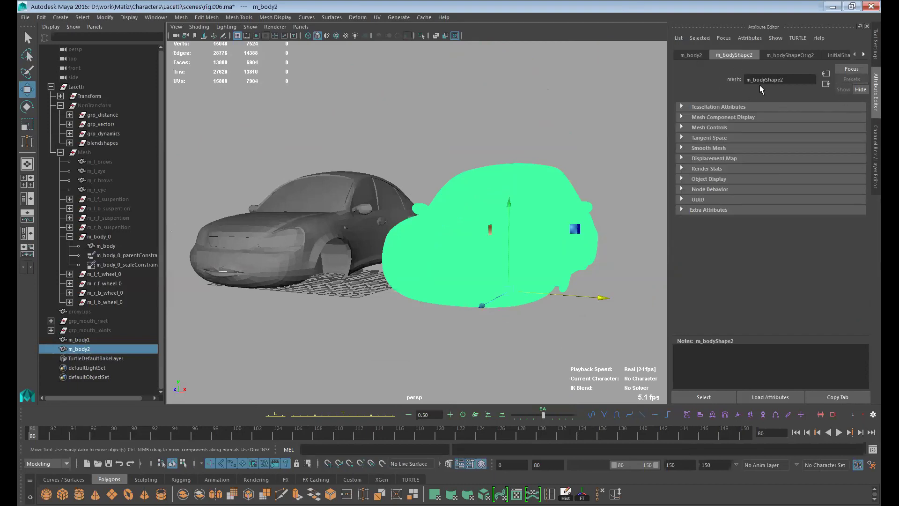
{"action": "left_click", "coordinate": [804, 56]}
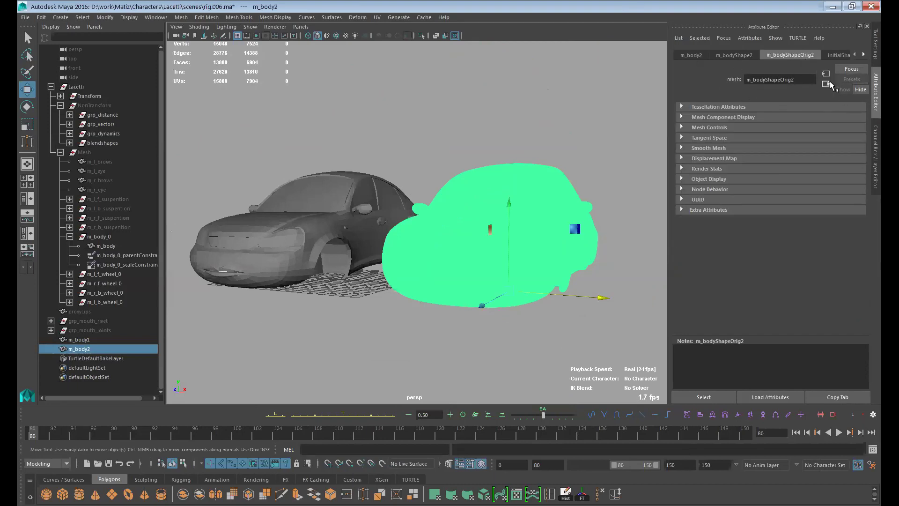
{"action": "left_click", "coordinate": [704, 397]}
{"action": "left_click", "coordinate": [597, 294]}
{"action": "left_click", "coordinate": [585, 273]}
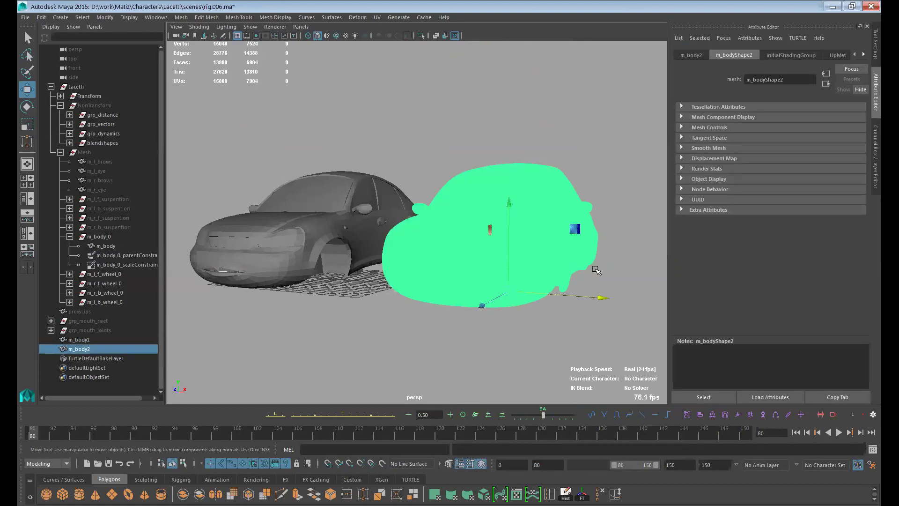
Step: Turn off smooth preview on m_body2 and review its channel values from the front
{"action": "key", "text": "1"}
{"action": "key", "text": "q"}
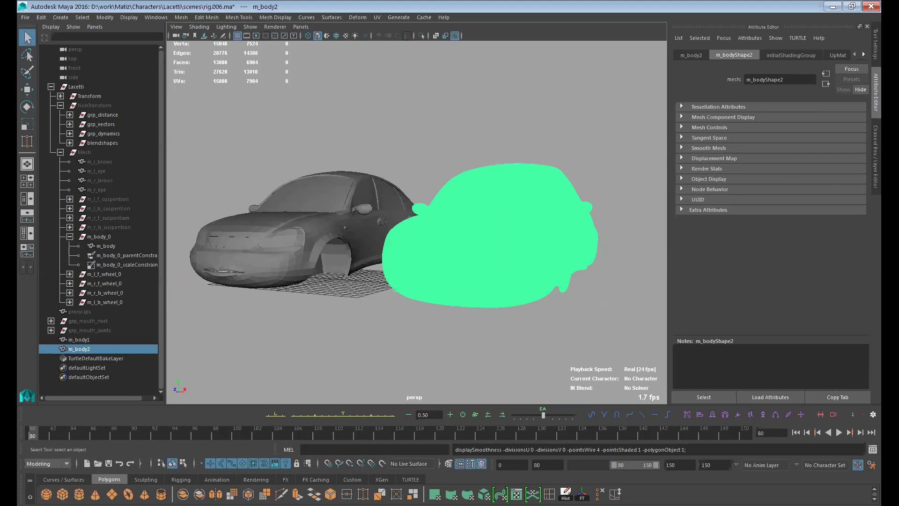
{"action": "left_click", "coordinate": [875, 168]}
{"action": "scroll", "coordinate": [698, 246], "scroll_direction": "up", "scroll_amount": 2}
{"action": "left_click_drag", "start_coordinate": [704, 241], "coordinate": [724, 232], "text": "alt"}
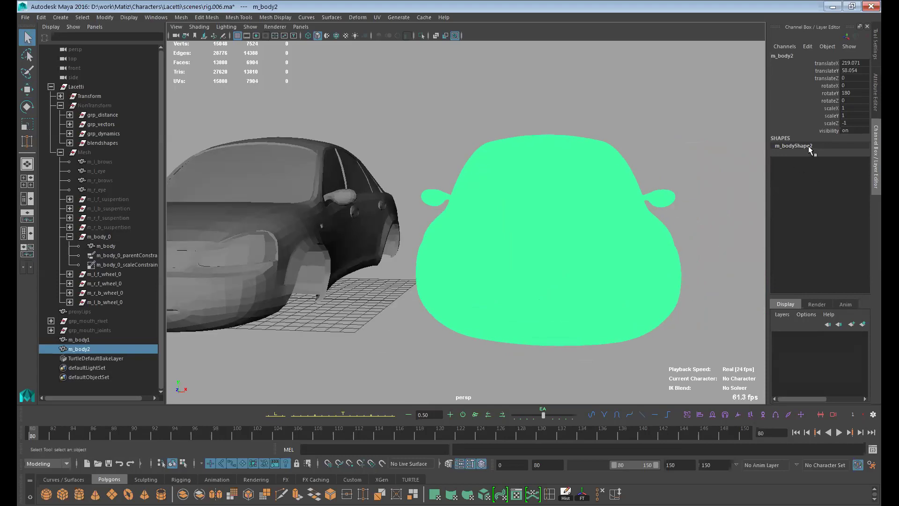
Step: Examine m_body2's transform attributes, including visibility, LOD visibility, drawing overrides, limit information and pivots
{"action": "left_click", "coordinate": [874, 98]}
{"action": "left_click", "coordinate": [696, 56]}
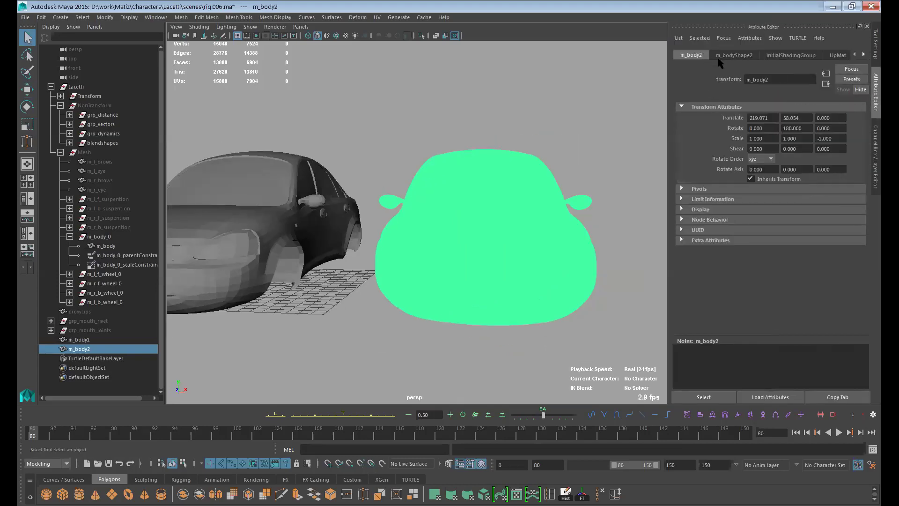
{"action": "left_click", "coordinate": [713, 209]}
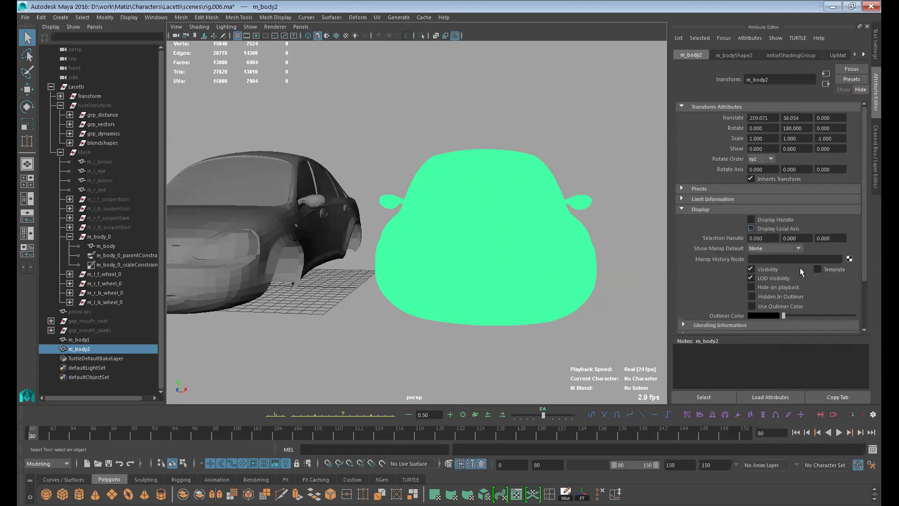
{"action": "left_click", "coordinate": [771, 270]}
{"action": "left_click", "coordinate": [771, 269]}
{"action": "left_click", "coordinate": [772, 278]}
{"action": "left_click", "coordinate": [772, 279]}
{"action": "scroll", "coordinate": [866, 295], "scroll_direction": "down", "scroll_amount": 3}
{"action": "left_click", "coordinate": [766, 286]}
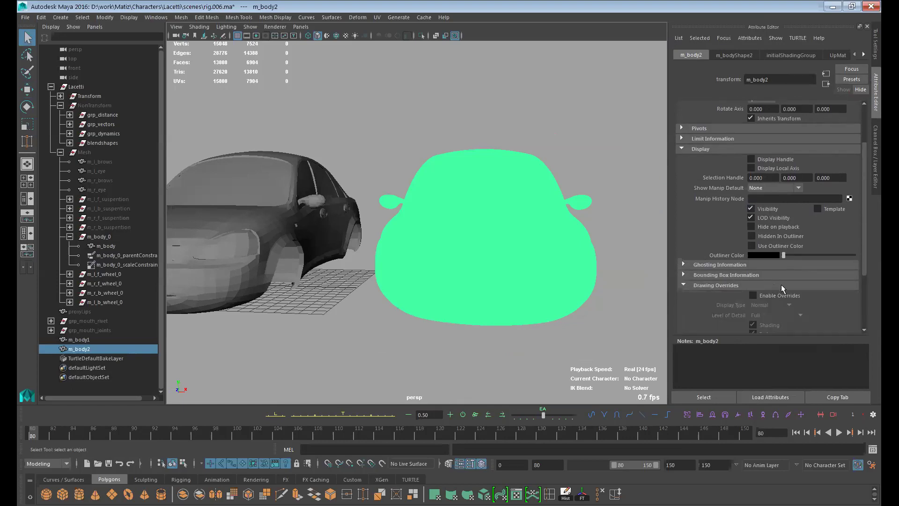
{"action": "left_click", "coordinate": [781, 281]}
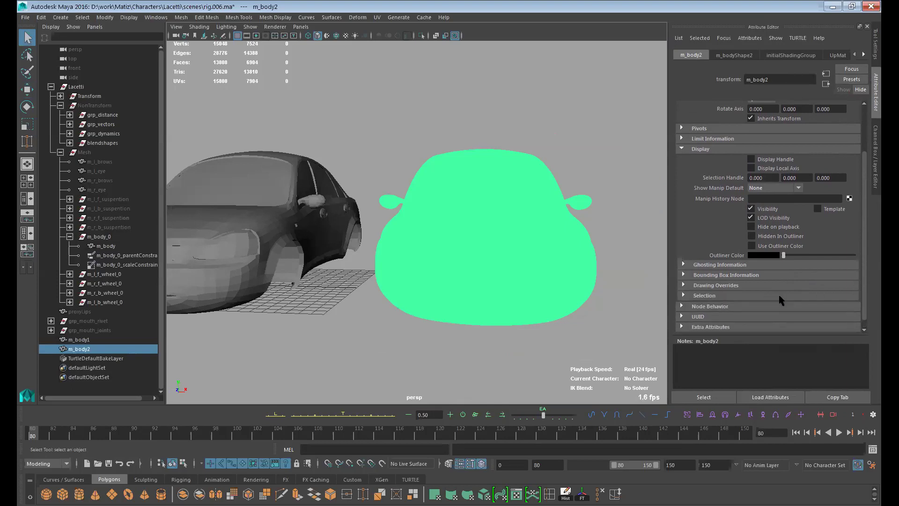
{"action": "left_click", "coordinate": [713, 139]}
{"action": "left_click", "coordinate": [699, 128]}
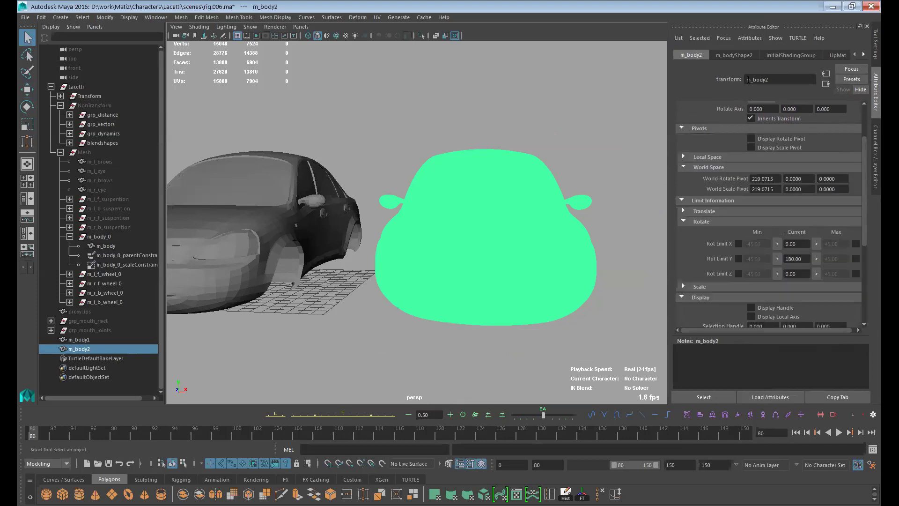
Step: Examine the mesh component display, mesh controls and tangent space attributes of m_bodyShape2
{"action": "left_click", "coordinate": [734, 55]}
{"action": "left_click", "coordinate": [743, 118]}
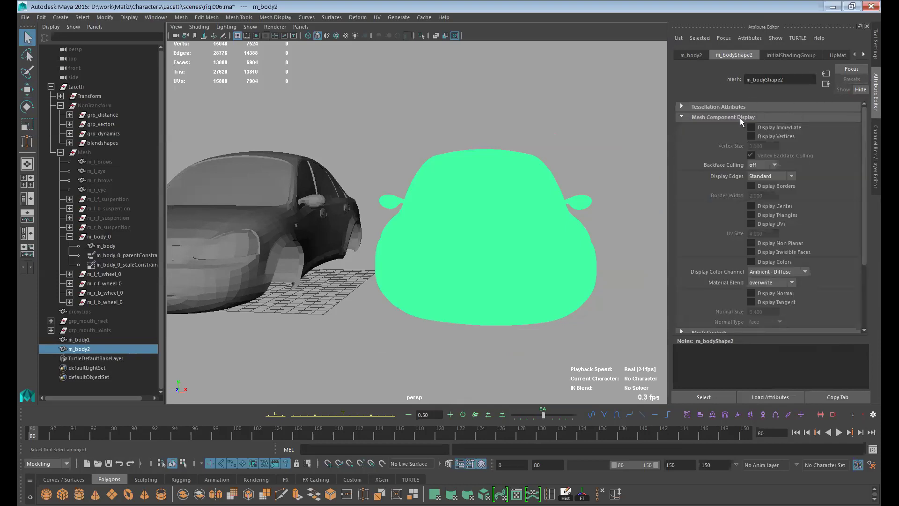
{"action": "left_click", "coordinate": [741, 119]}
{"action": "left_click", "coordinate": [738, 127]}
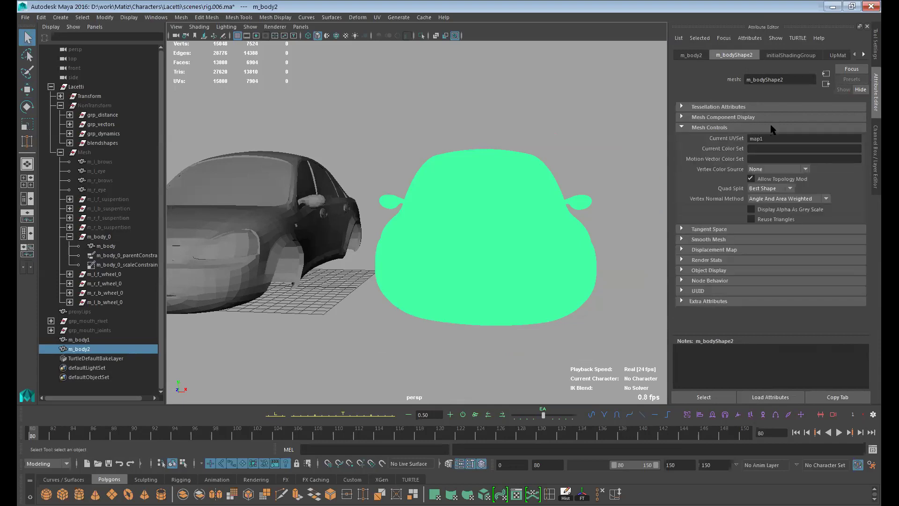
{"action": "left_click", "coordinate": [785, 124]}
{"action": "left_click", "coordinate": [785, 125]}
{"action": "left_click", "coordinate": [785, 126]}
{"action": "left_click", "coordinate": [784, 126]}
{"action": "left_click", "coordinate": [749, 128]}
{"action": "left_click", "coordinate": [743, 138]}
{"action": "left_click", "coordinate": [750, 138]}
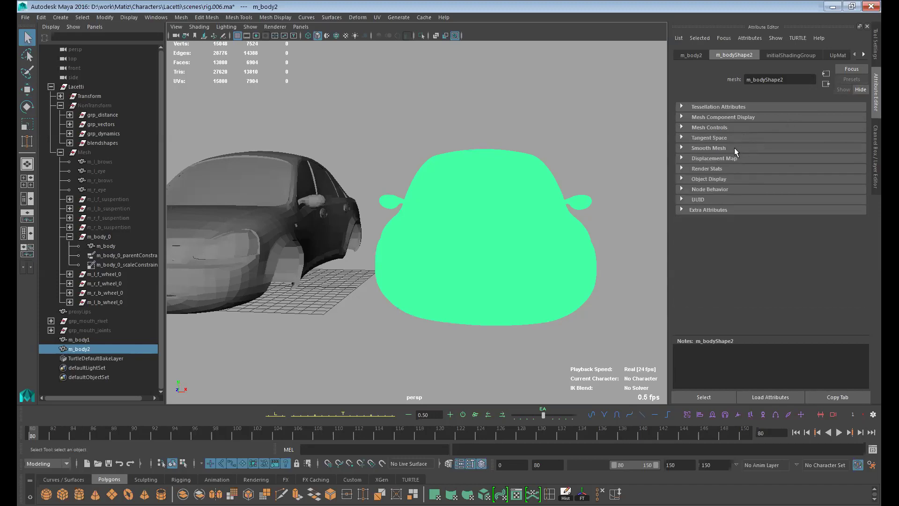
Step: Try Smooth Mesh Preview on m_bodyShape2, inspect the car body, and return to the unsmoothed display
{"action": "left_click", "coordinate": [735, 147]}
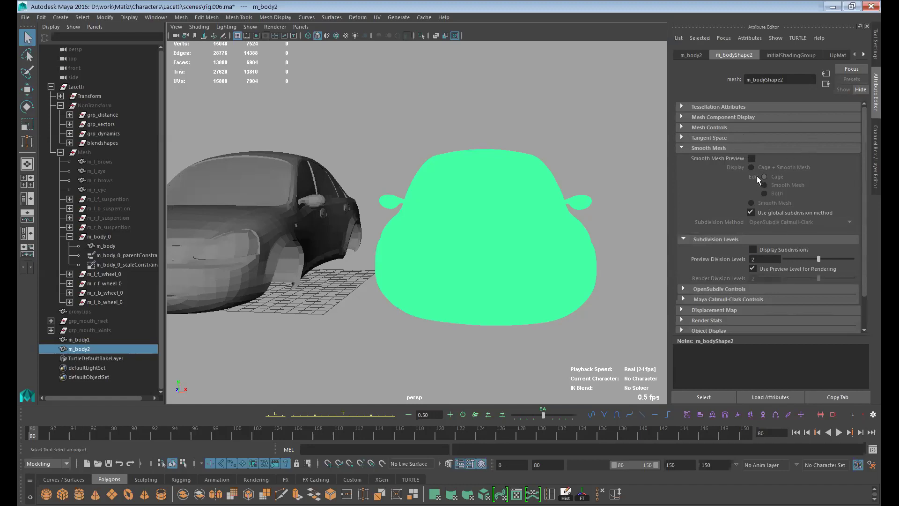
{"action": "left_click", "coordinate": [752, 159]}
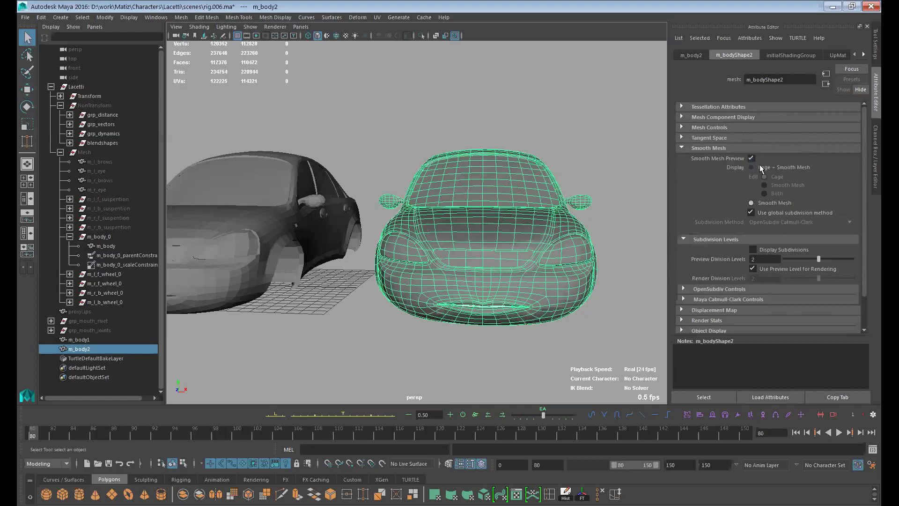
{"action": "left_click_drag", "start_coordinate": [649, 329], "coordinate": [635, 332], "text": "alt"}
{"action": "left_click", "coordinate": [635, 333]}
{"action": "left_click", "coordinate": [566, 302]}
{"action": "key", "text": "1"}
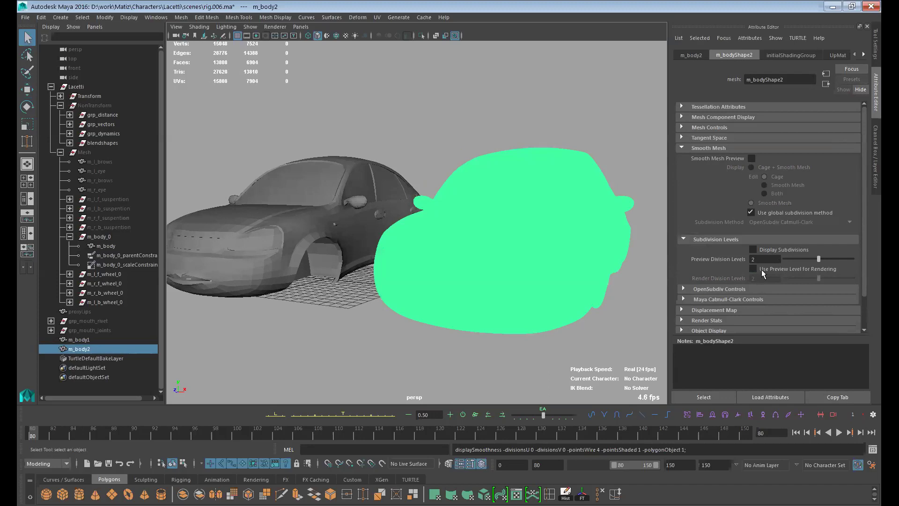
Step: Enable Smooth Mesh Preview on m_bodyShape2 and compare the Cage + Smooth Mesh and Smooth Mesh displays
{"action": "left_click", "coordinate": [753, 249]}
{"action": "left_click", "coordinate": [752, 159]}
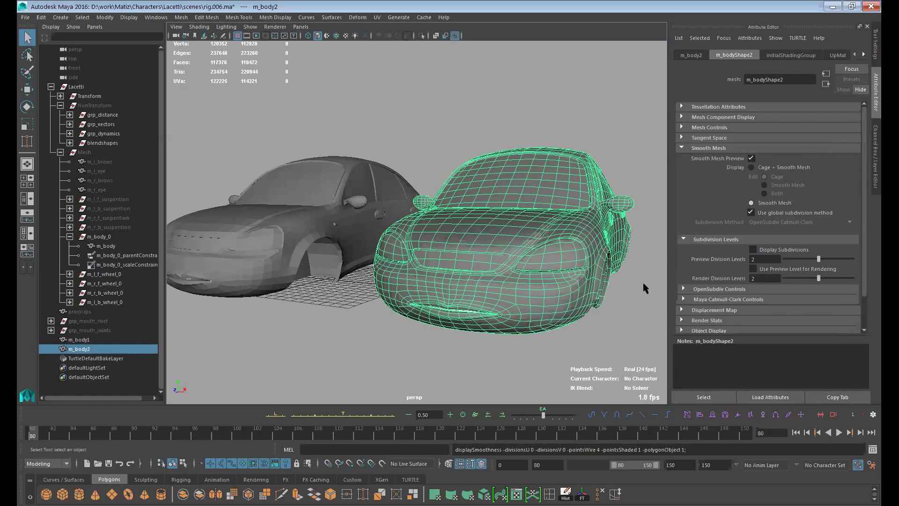
{"action": "left_click", "coordinate": [647, 316]}
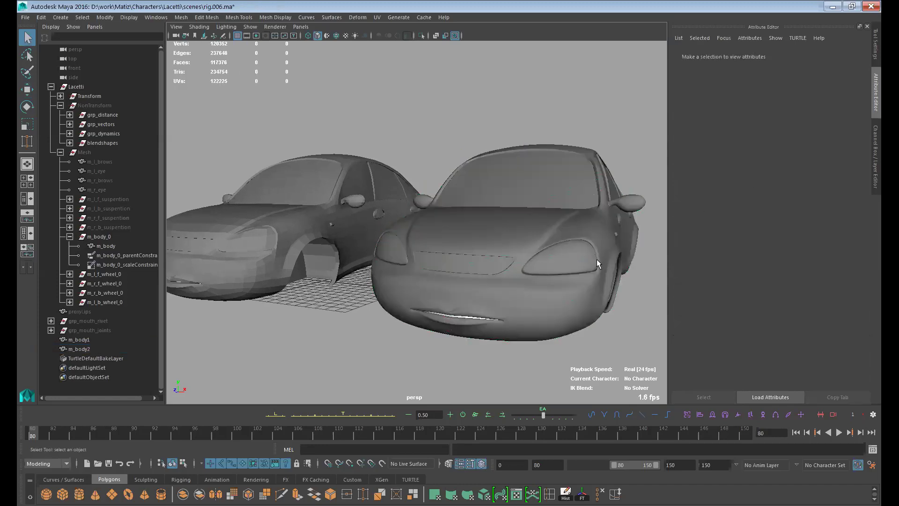
{"action": "left_click", "coordinate": [596, 259]}
{"action": "left_click", "coordinate": [752, 167]}
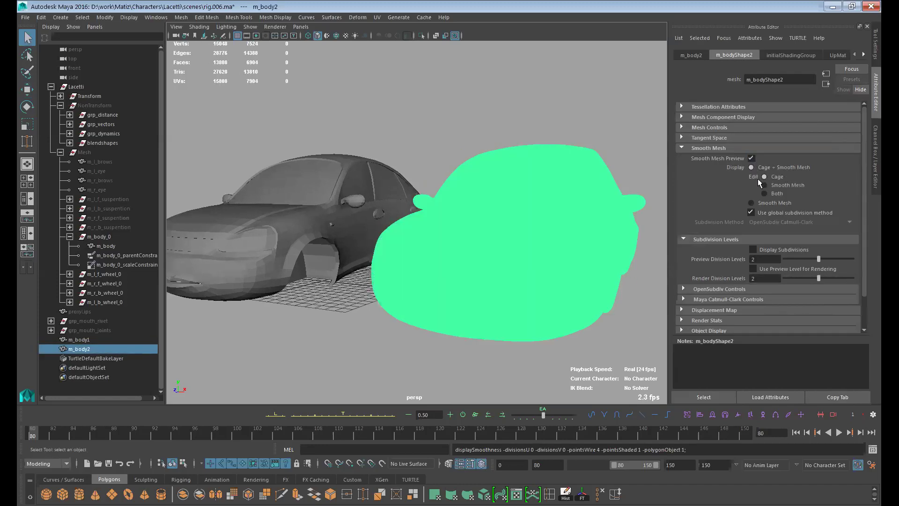
{"action": "left_click", "coordinate": [770, 204]}
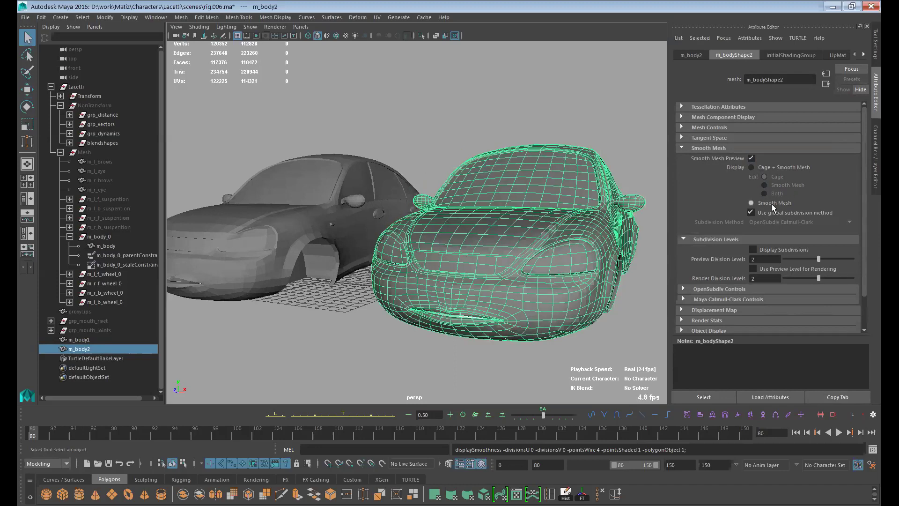
Step: Disable the global subdivision method for m_bodyShape2 and toggle Display Subdivisions on and off
{"action": "mouse_move", "coordinate": [656, 286]}
{"action": "left_mouse_down", "text": "alt"}
{"action": "mouse_move", "coordinate": [631, 307]}
{"action": "mouse_move", "coordinate": [656, 290]}
{"action": "left_mouse_up", "text": "alt"}
{"action": "left_click", "coordinate": [751, 212]}
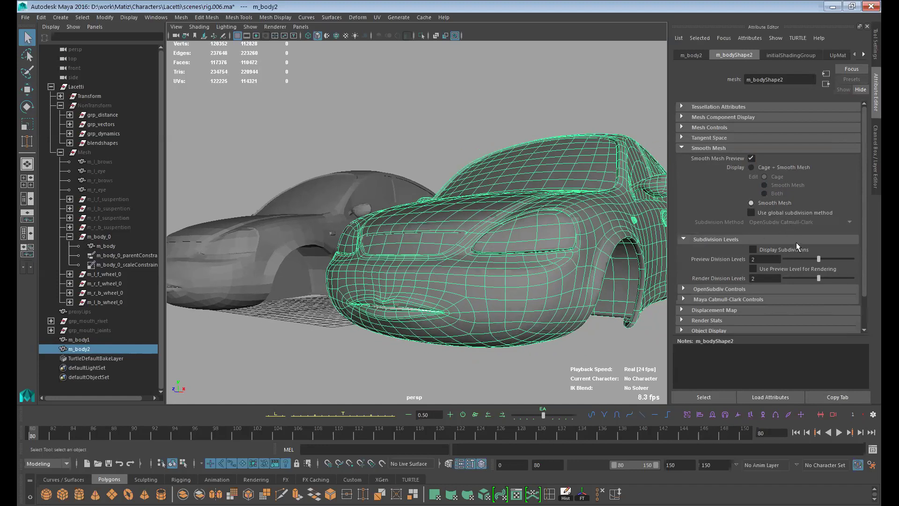
{"action": "left_click", "coordinate": [753, 250]}
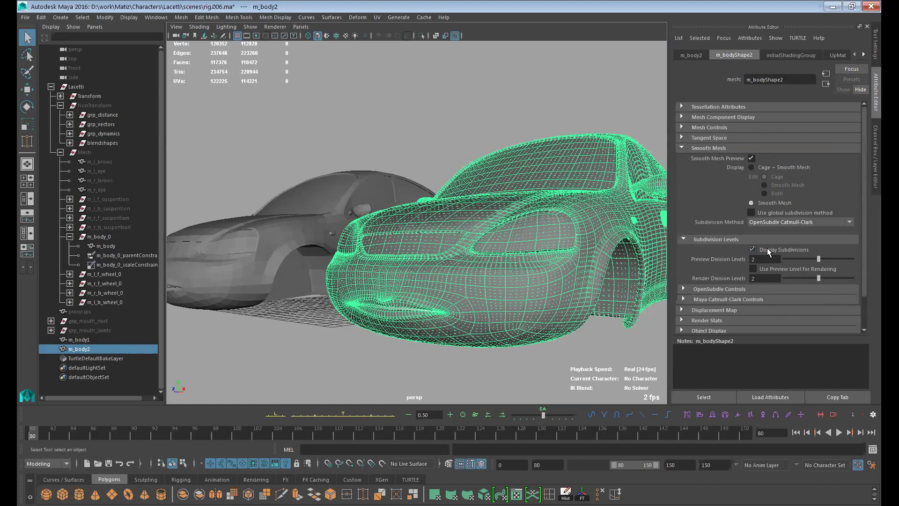
{"action": "left_click", "coordinate": [767, 249]}
Step: Switch m_bodyShape2 between Cage + Smooth Mesh and Smooth Mesh again, and turn the smooth preview off
{"action": "left_click", "coordinate": [756, 167]}
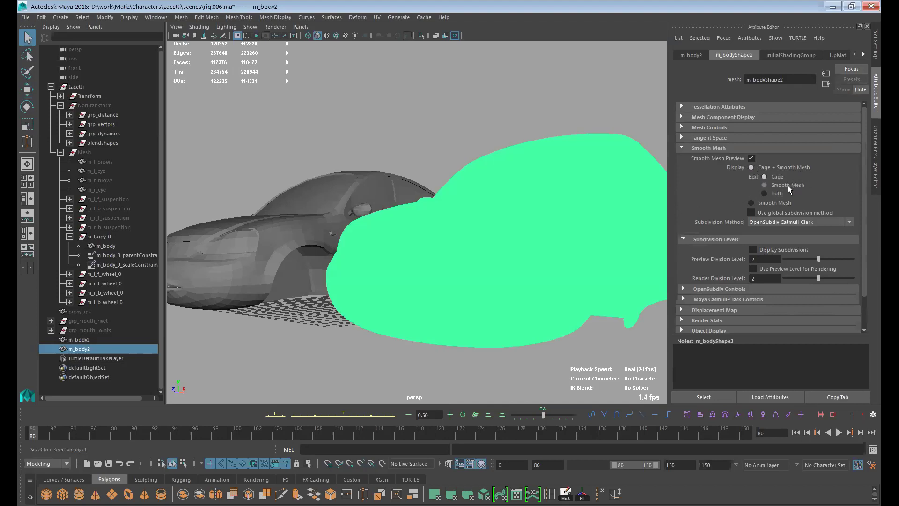
{"action": "left_click", "coordinate": [773, 203]}
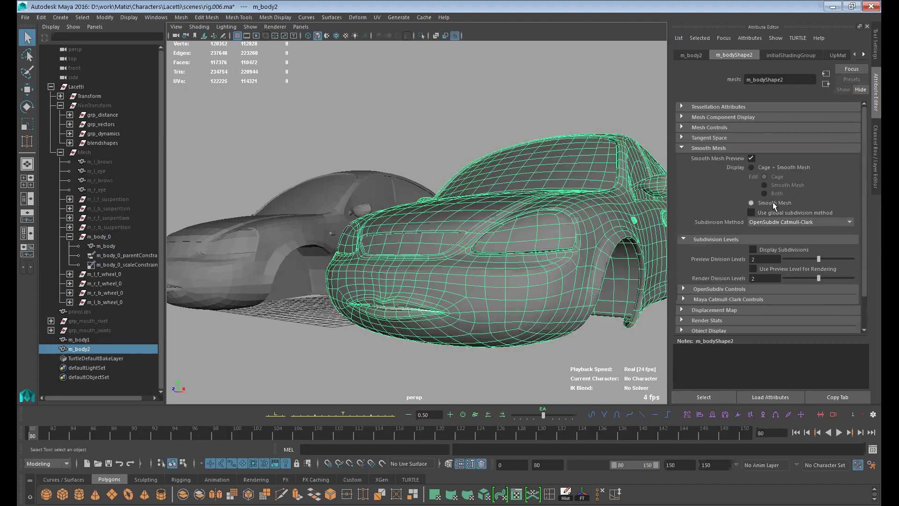
{"action": "left_click", "coordinate": [753, 168]}
{"action": "key", "text": "1"}
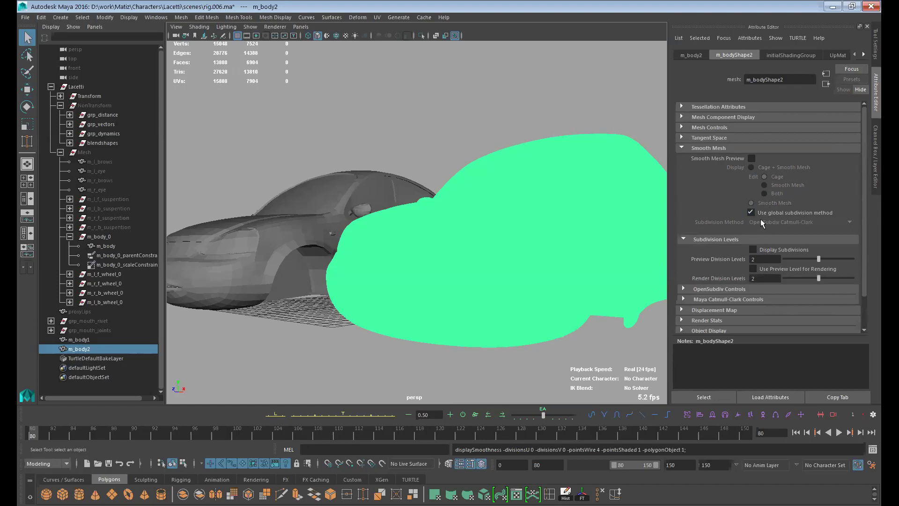
Step: Try the Vertex Boundary options in m_bodyShape2's OpenSubdiv controls and set UV Boundary Smoothing to None
{"action": "left_click", "coordinate": [751, 287]}
{"action": "left_click_drag", "start_coordinate": [864, 230], "coordinate": [849, 284]}
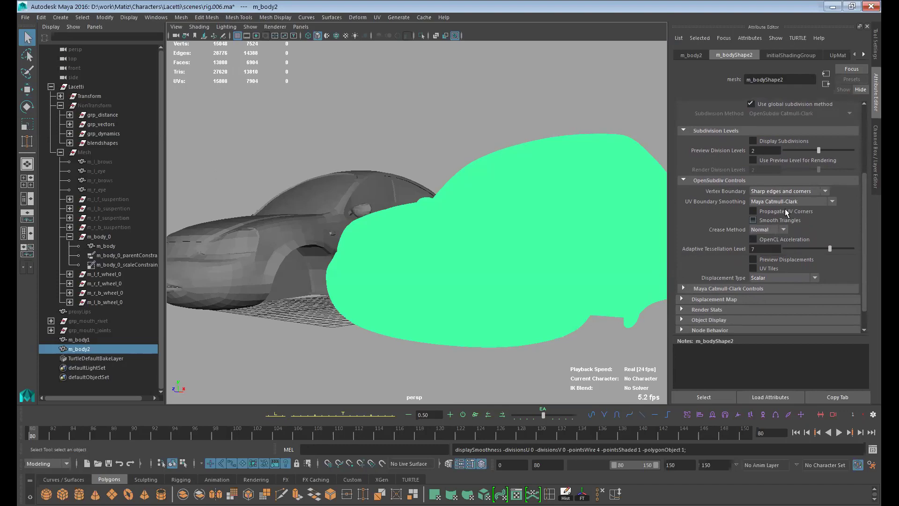
{"action": "left_click", "coordinate": [791, 191]}
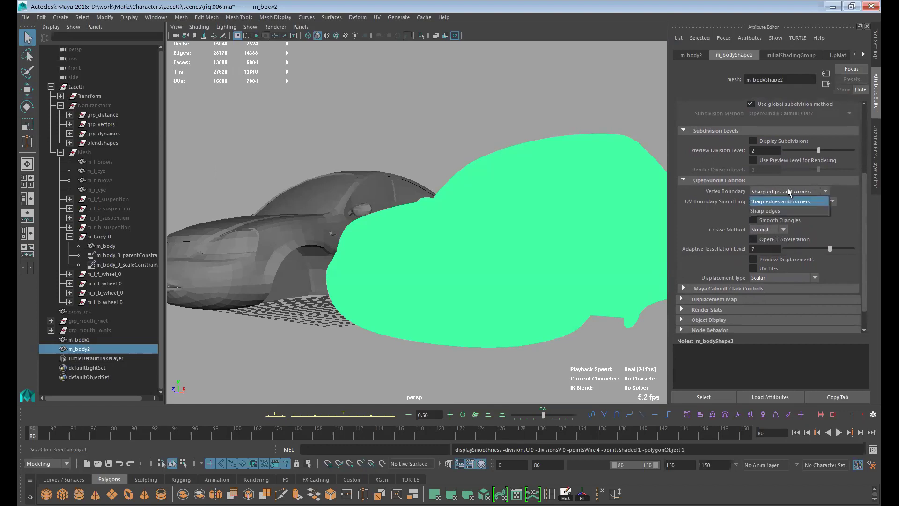
{"action": "left_click", "coordinate": [768, 211]}
{"action": "left_click", "coordinate": [779, 192]}
{"action": "left_click", "coordinate": [778, 206]}
{"action": "left_click", "coordinate": [780, 202]}
{"action": "left_click", "coordinate": [779, 212]}
{"action": "left_click", "coordinate": [787, 202]}
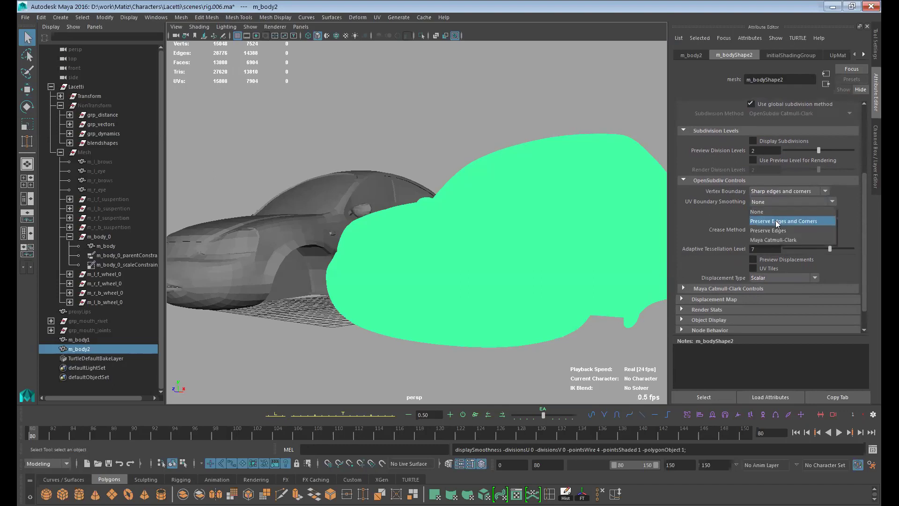
Step: Review m_bodyShape2's Maya Catmull-Clark, displacement map, render stats and object display attributes
{"action": "left_click", "coordinate": [729, 325]}
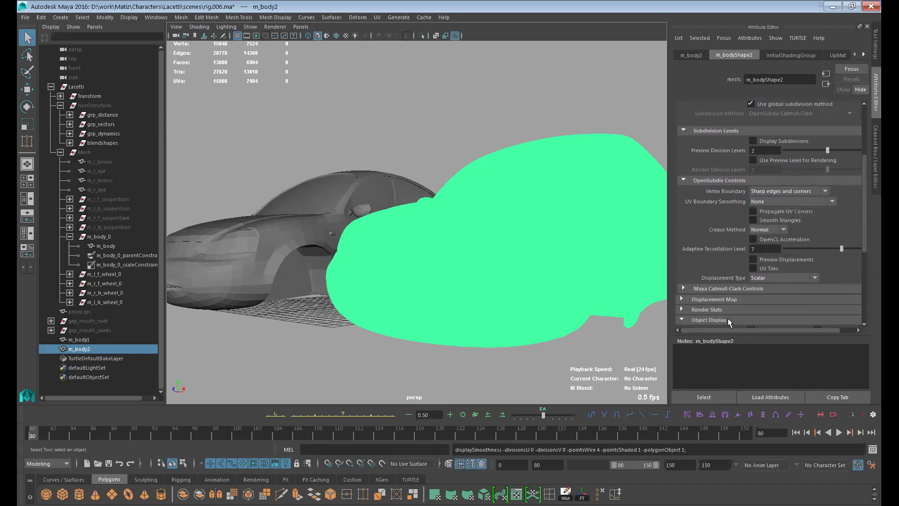
{"action": "left_click", "coordinate": [755, 288]}
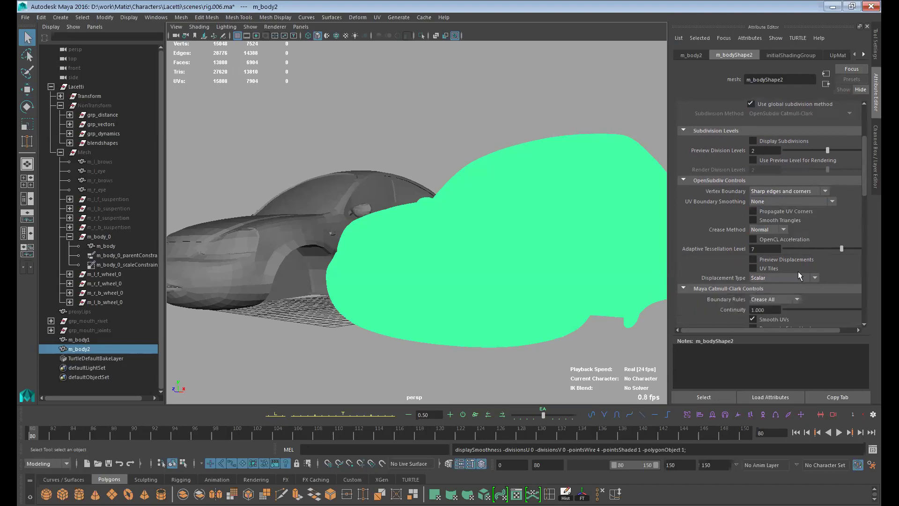
{"action": "scroll", "coordinate": [762, 187], "scroll_direction": "down", "scroll_amount": 15}
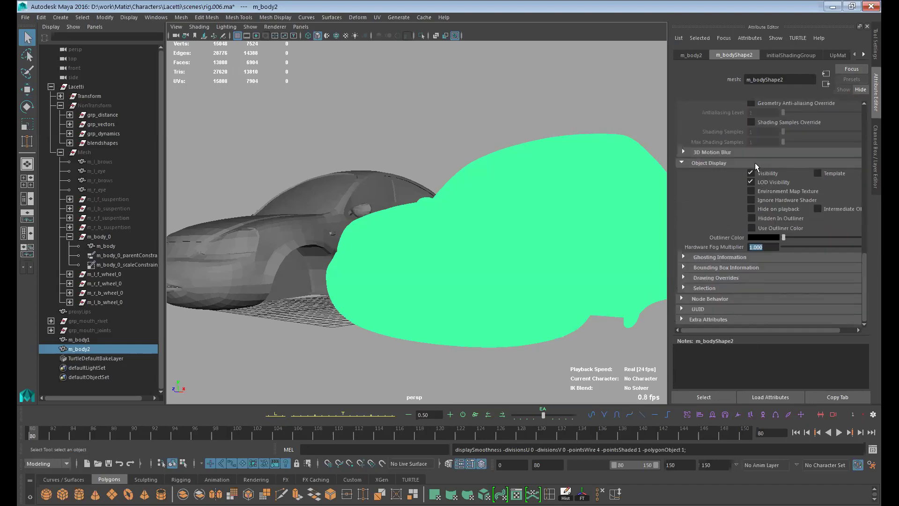
{"action": "scroll", "coordinate": [755, 162], "scroll_direction": "up", "scroll_amount": 5}
Step: Delete the m_body2 copy, select and frame m_body1, and show its channel values and input history
{"action": "left_click_drag", "start_coordinate": [603, 245], "coordinate": [554, 257], "text": "alt"}
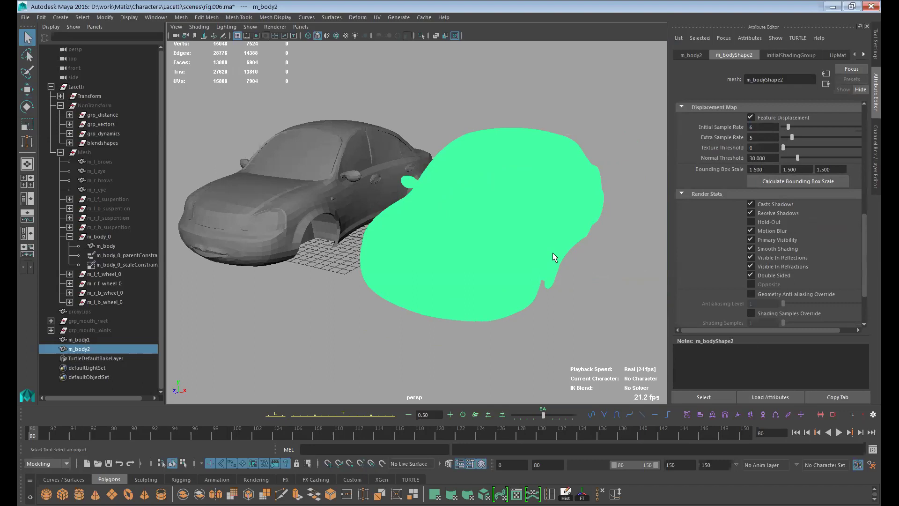
{"action": "key", "text": "Delete"}
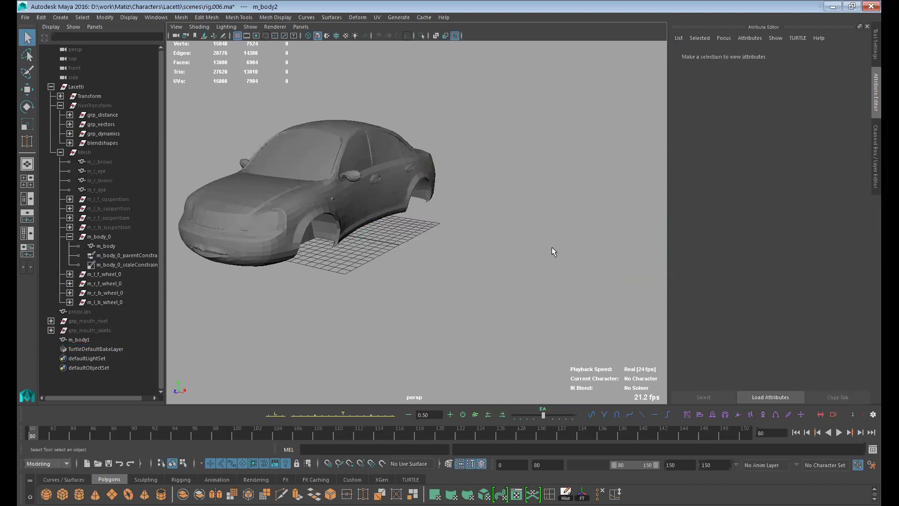
{"action": "left_click", "coordinate": [388, 187]}
{"action": "key", "text": "f"}
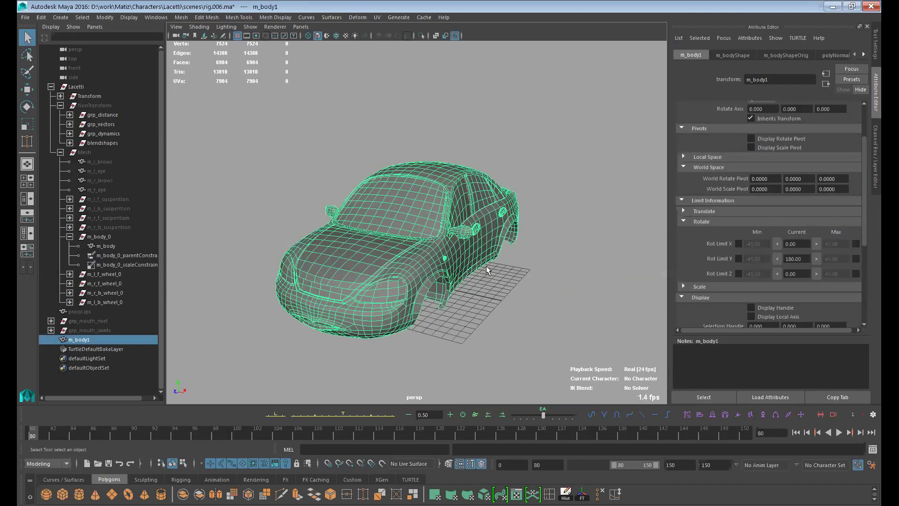
{"action": "left_click", "coordinate": [874, 185]}
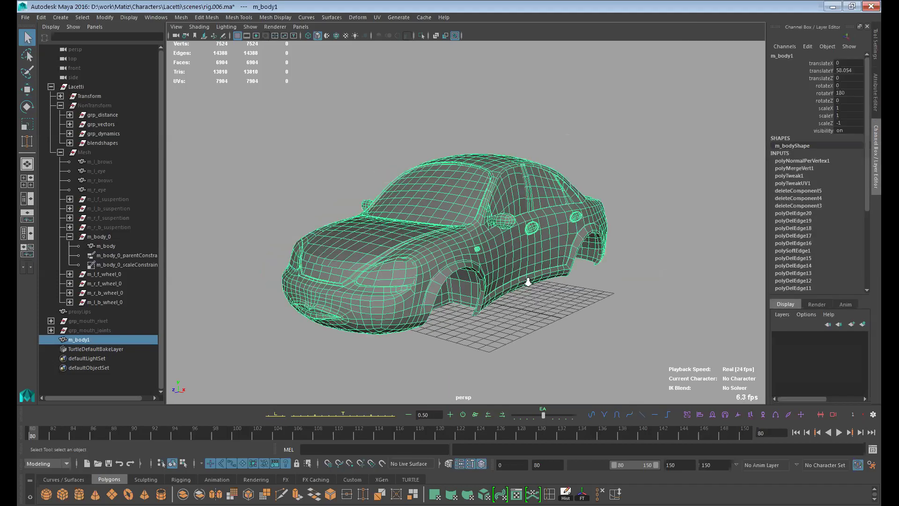
{"action": "scroll", "coordinate": [528, 281], "scroll_direction": "up", "scroll_amount": 5}
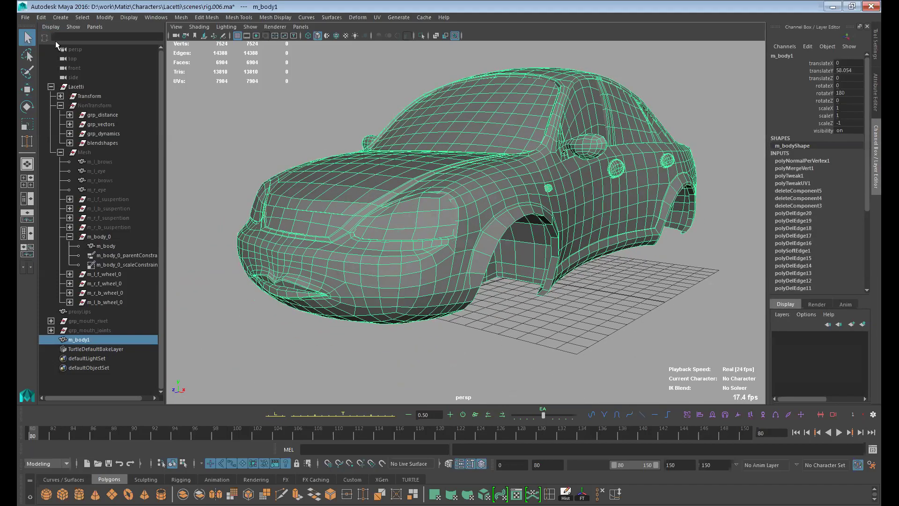
Step: Export the selected m_body1 mesh as an FBX file named lacetti in the project's scenes folder
{"action": "left_click", "coordinate": [25, 17]}
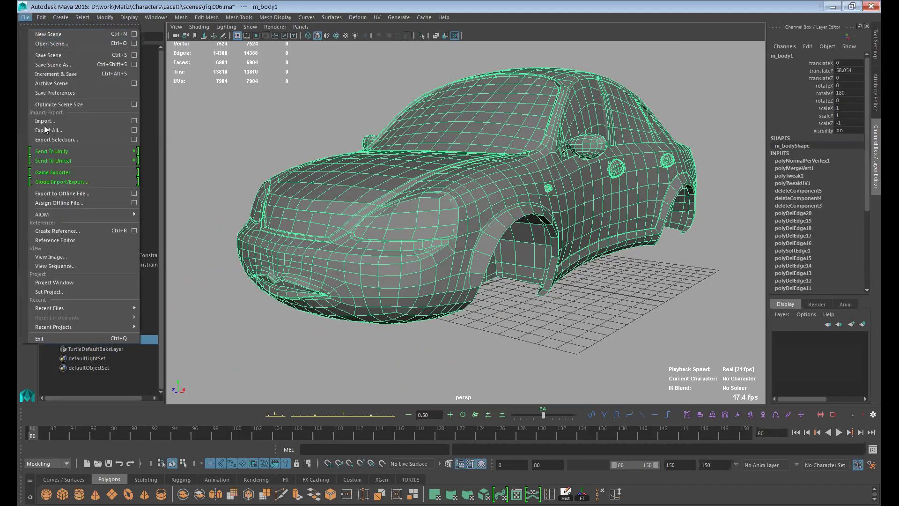
{"action": "left_click", "coordinate": [97, 139]}
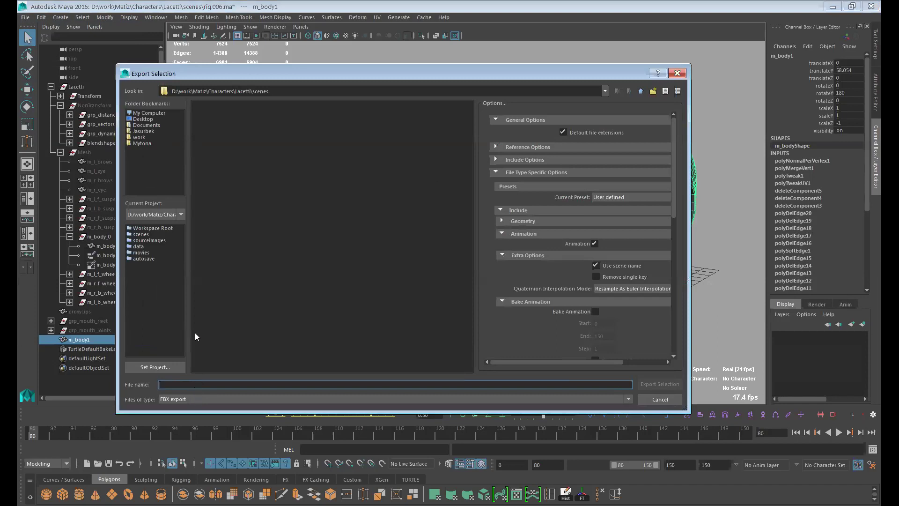
{"action": "type", "text": "lacetti"}
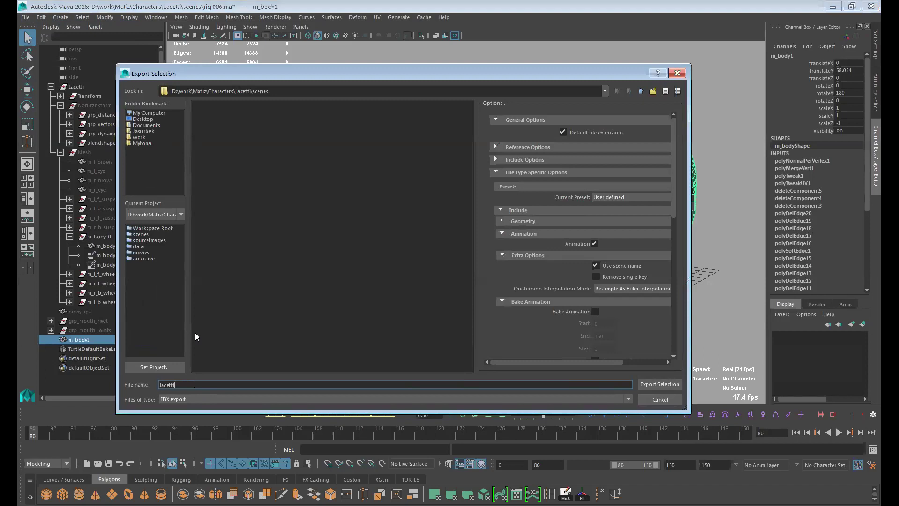
{"action": "left_click", "coordinate": [659, 384]}
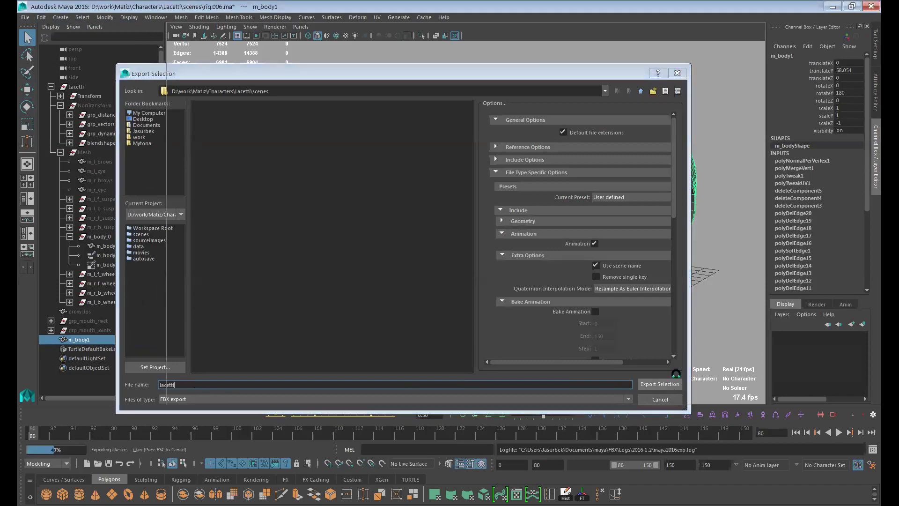